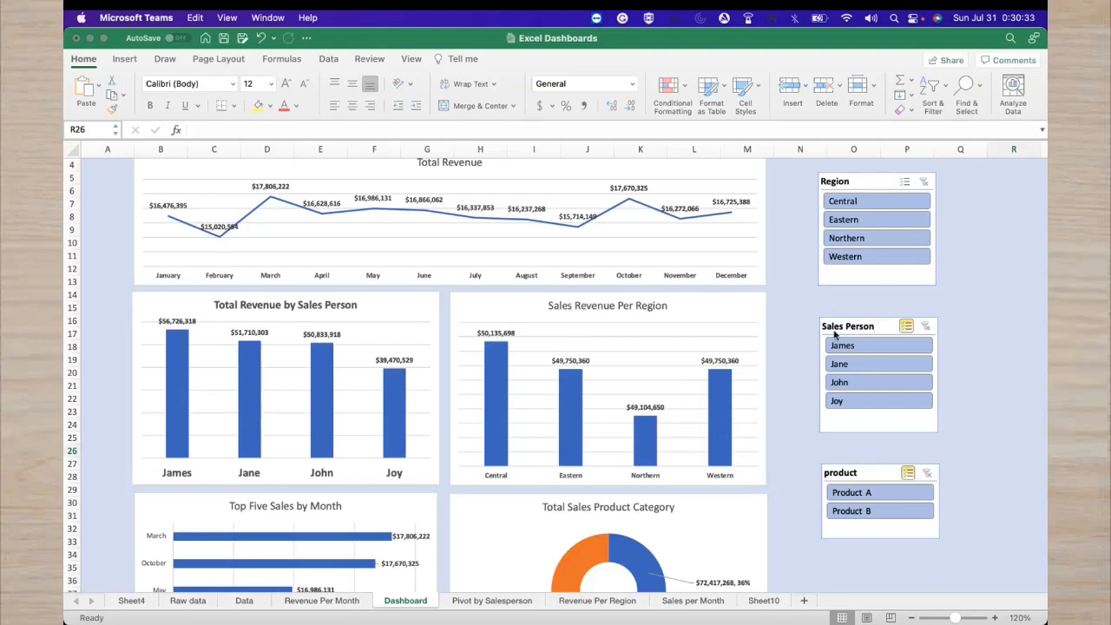
Filter the dashboard to Product A by excluding Product B in the product slicer, and include Product B again
{"action": "left_click", "coordinate": [861, 513]}
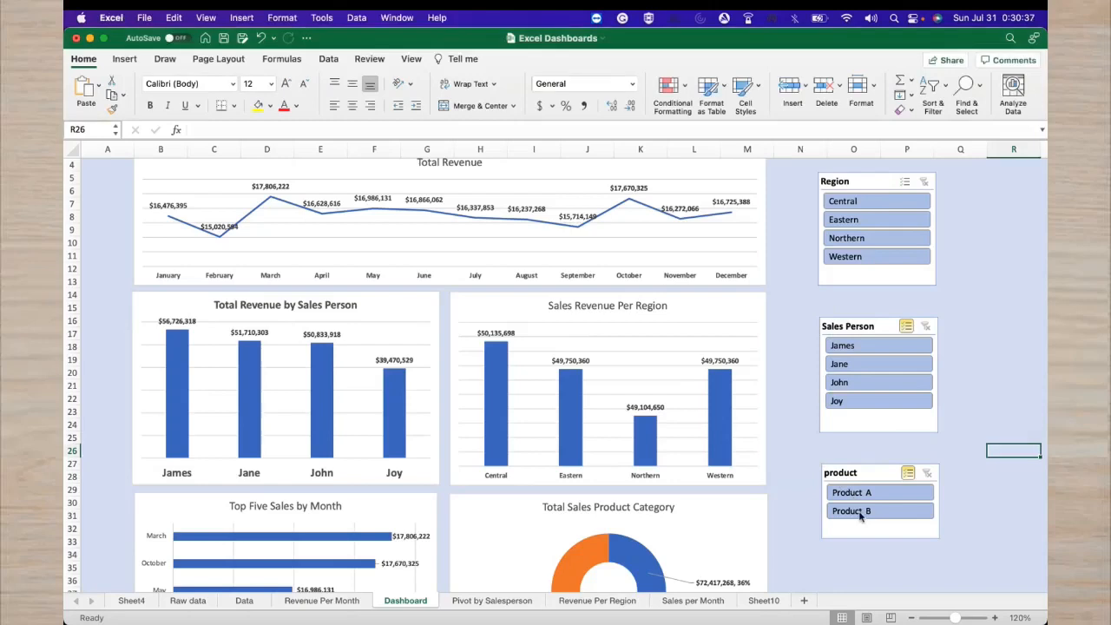
{"action": "left_click", "coordinate": [861, 513]}
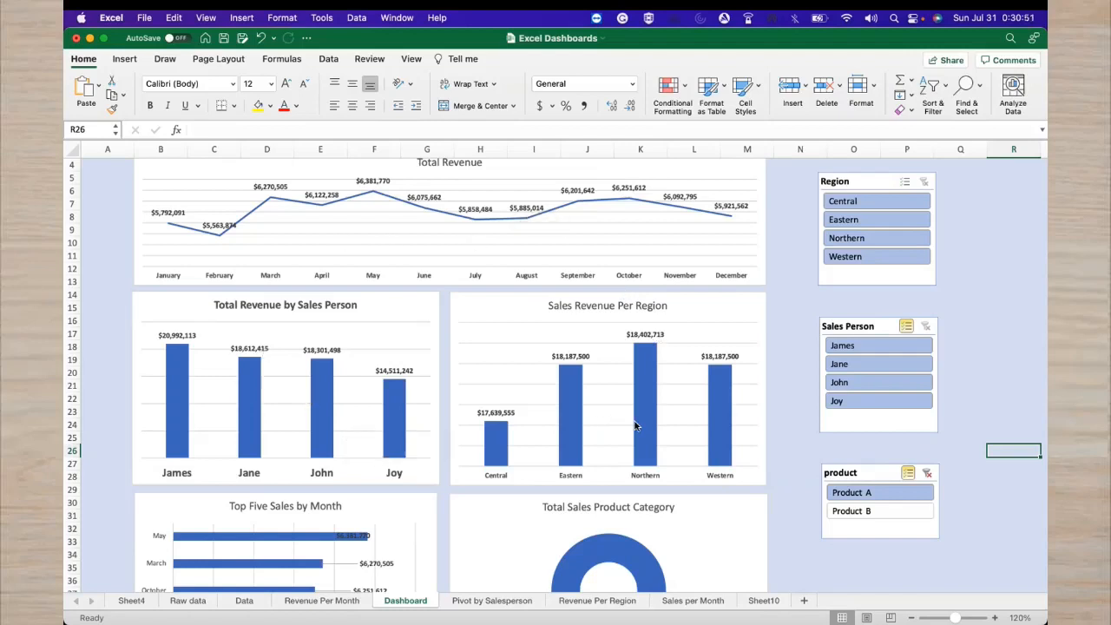
{"action": "left_click", "coordinate": [898, 517]}
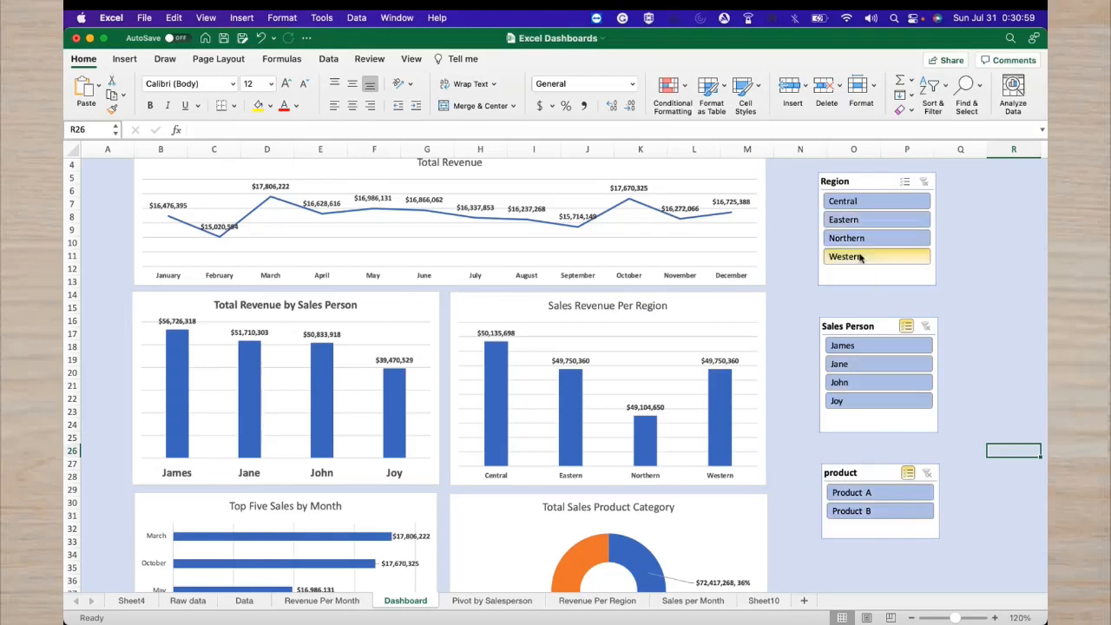
Filter the dashboard by the Central, Northern, Western and Eastern regions one at a time, and clear the Region slicer's filter
{"action": "left_click", "coordinate": [874, 206]}
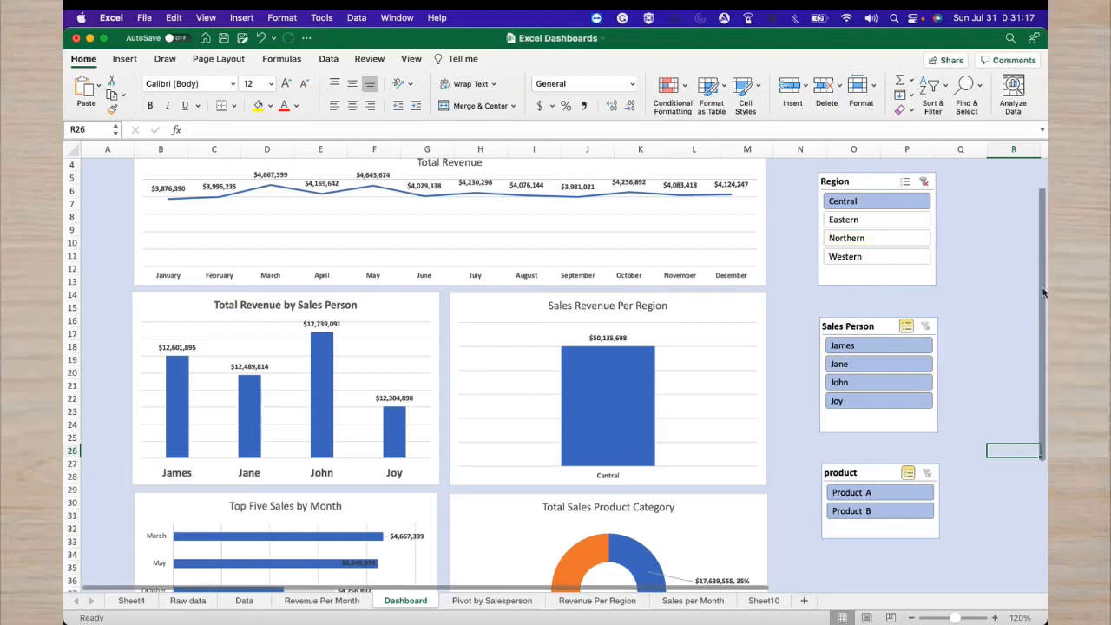
{"action": "mouse_move", "coordinate": [1044, 289]}
{"action": "left_mouse_down"}
{"action": "mouse_move", "coordinate": [1044, 336]}
{"action": "mouse_move", "coordinate": [1044, 282]}
{"action": "mouse_move", "coordinate": [1044, 316]}
{"action": "mouse_move", "coordinate": [1044, 306]}
{"action": "left_mouse_up"}
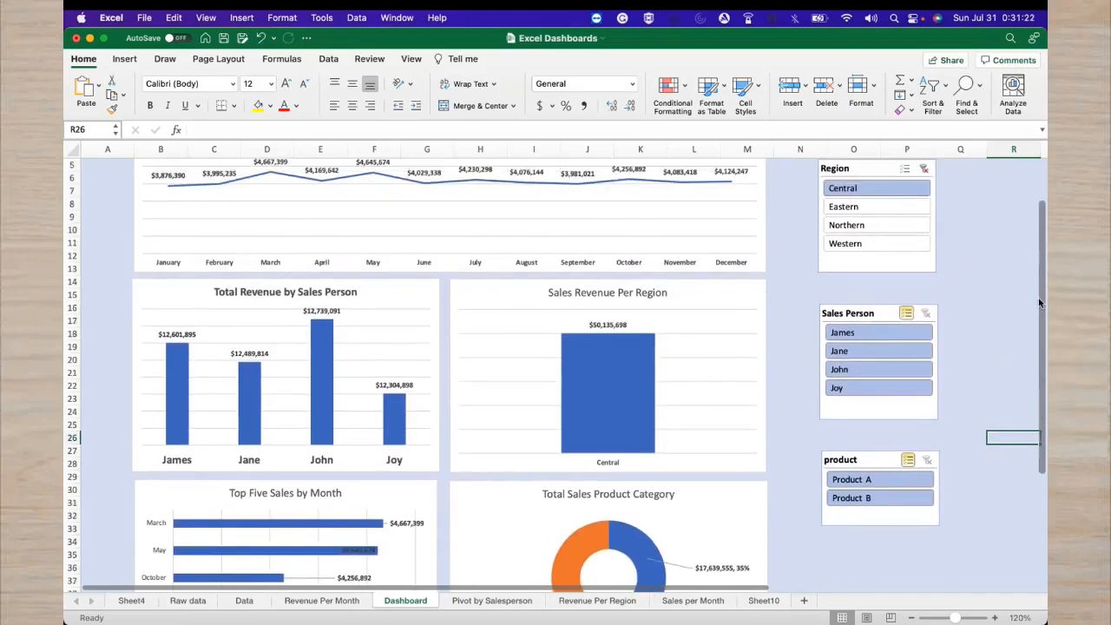
{"action": "left_click", "coordinate": [863, 229]}
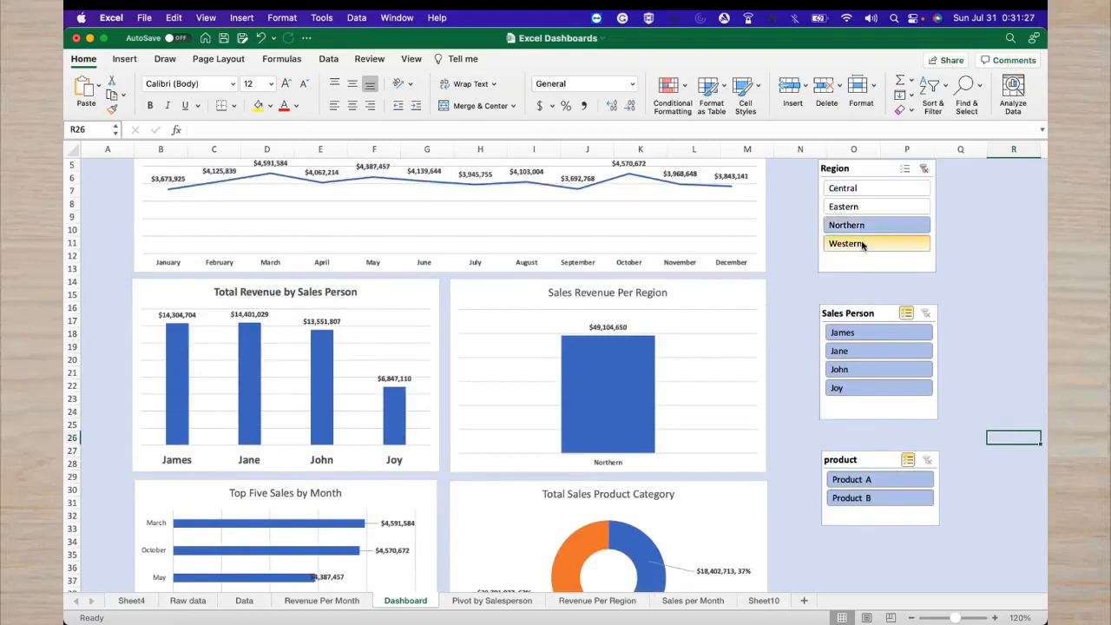
{"action": "left_click", "coordinate": [860, 246]}
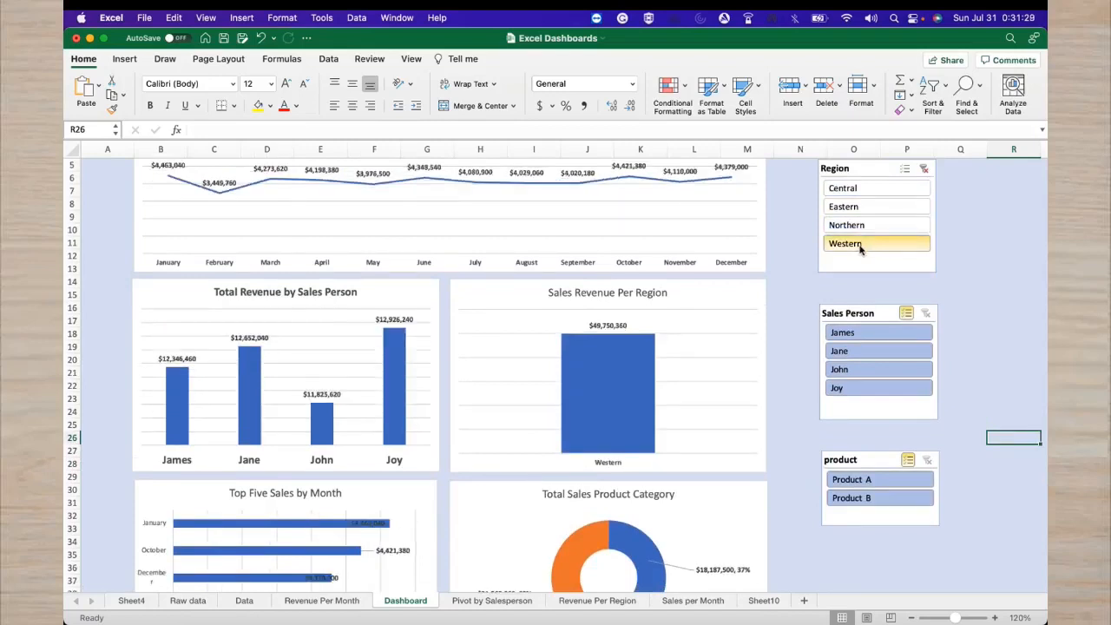
{"action": "left_click", "coordinate": [862, 211]}
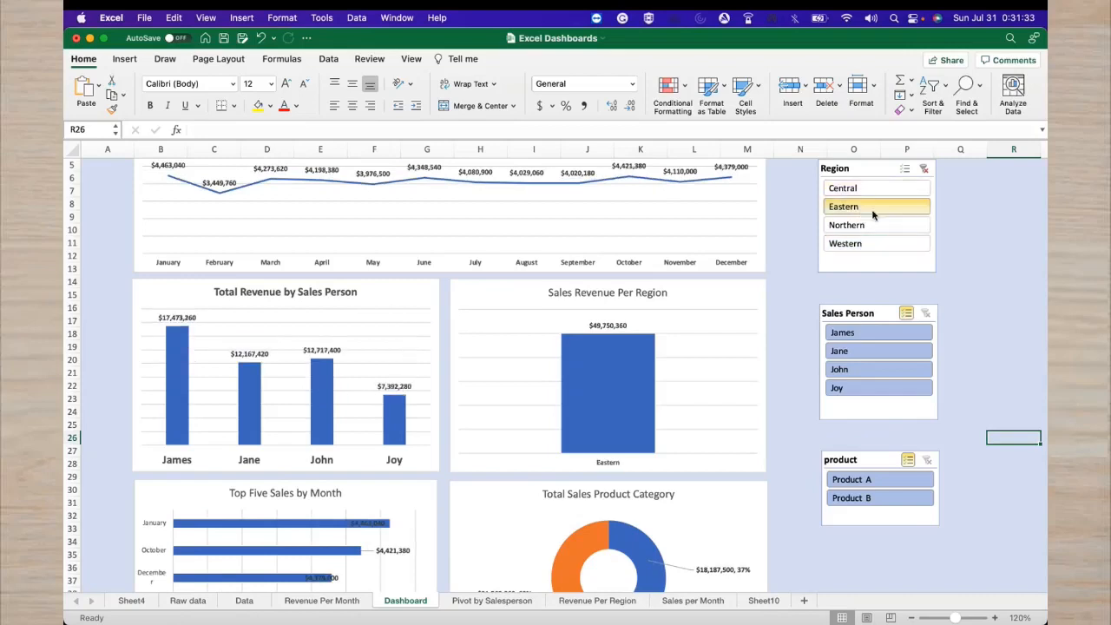
{"action": "left_click", "coordinate": [862, 225]}
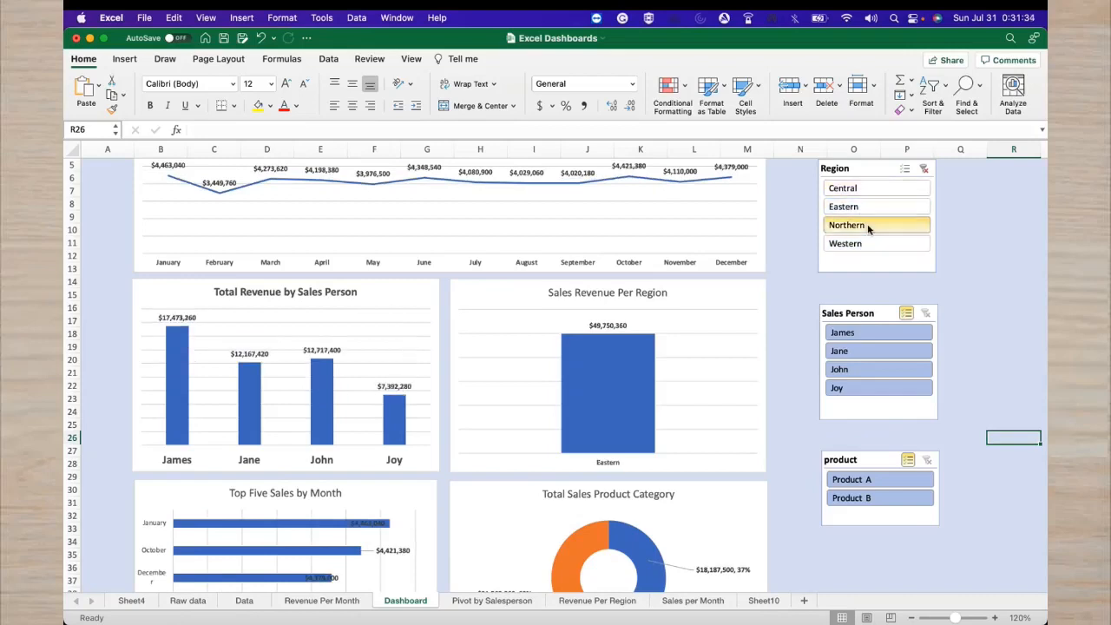
{"action": "left_click", "coordinate": [922, 170]}
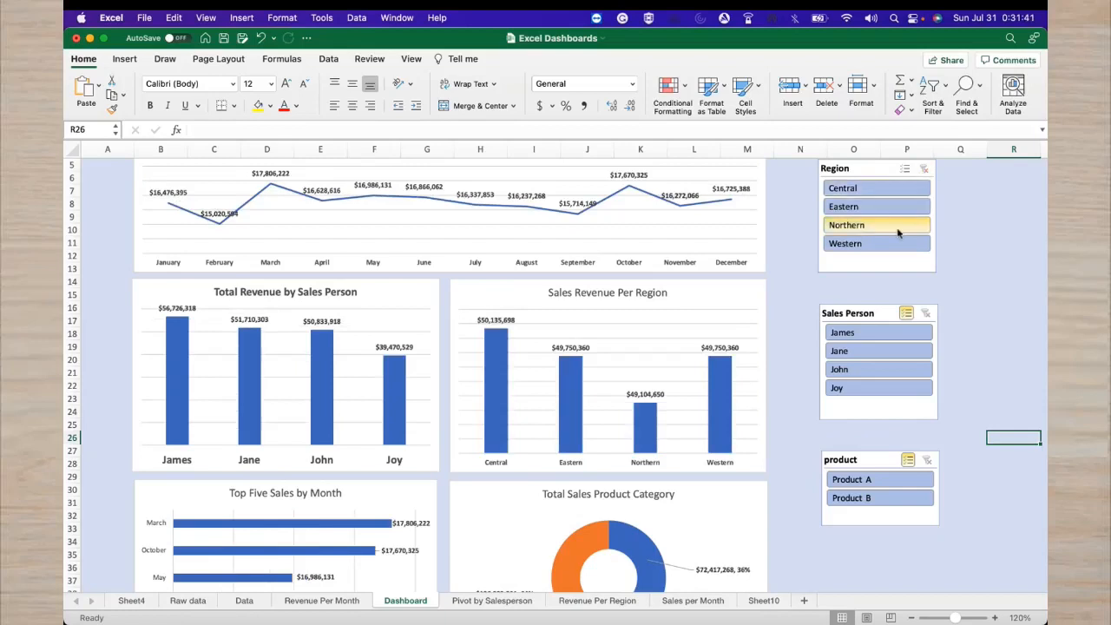
Narrow the Sales Person slicer to the second person alone, and switch the selection to only the third person
{"action": "left_click", "coordinate": [890, 339]}
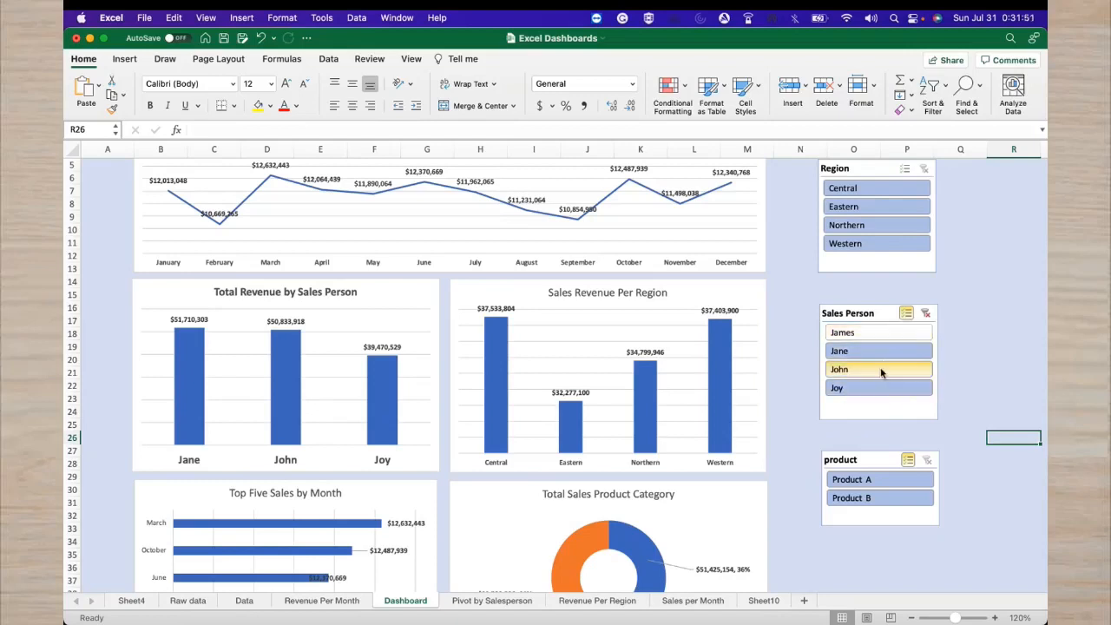
{"action": "left_click", "coordinate": [881, 372]}
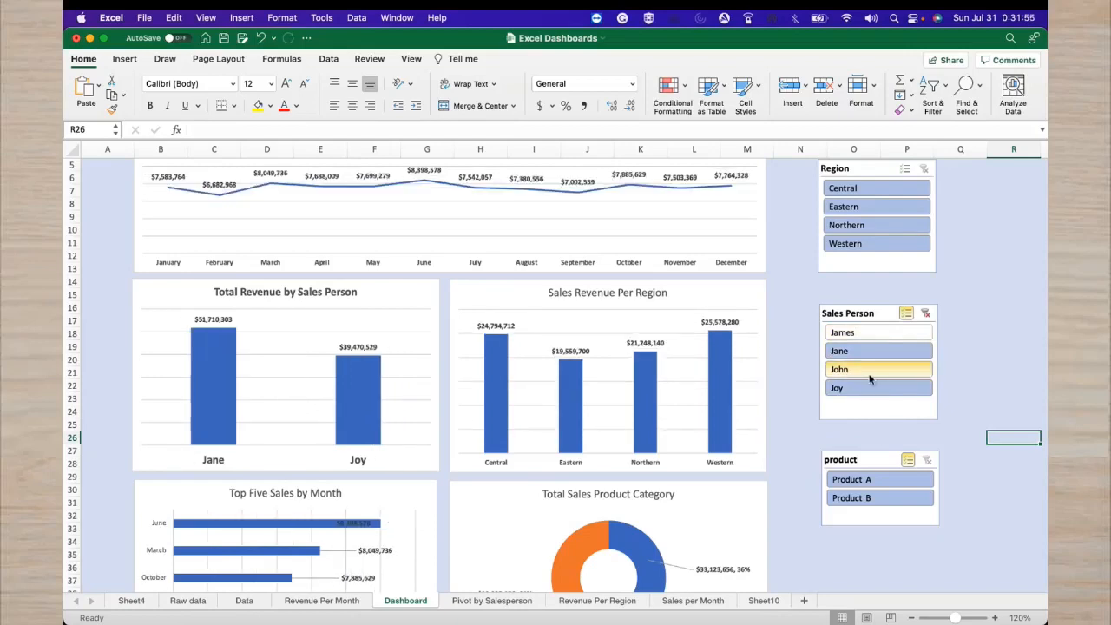
{"action": "left_click", "coordinate": [864, 389]}
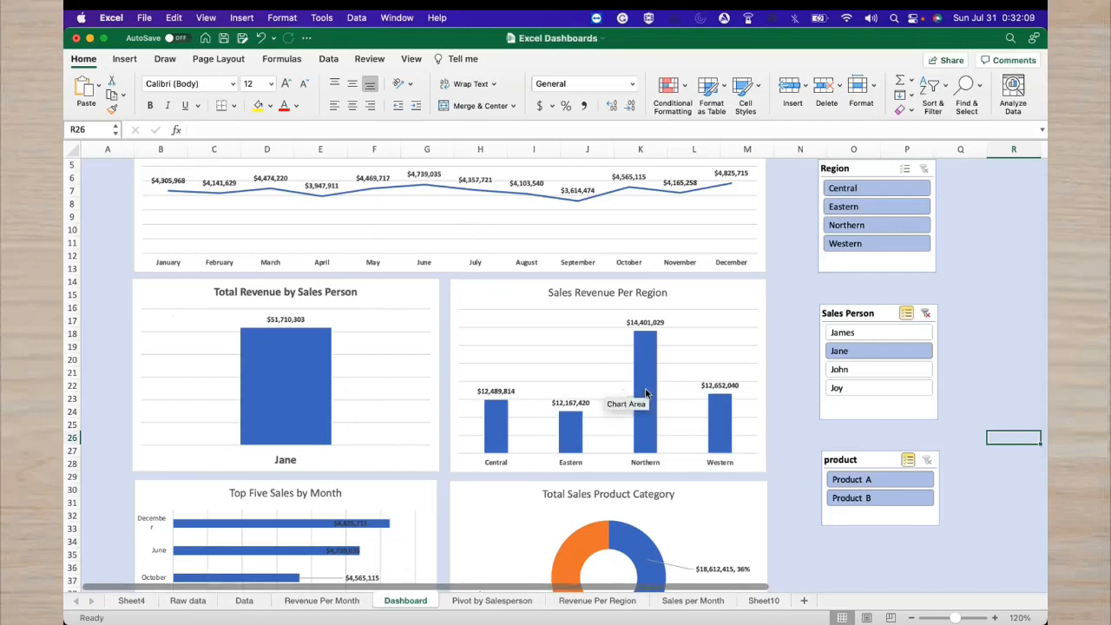
{"action": "left_click", "coordinate": [886, 371]}
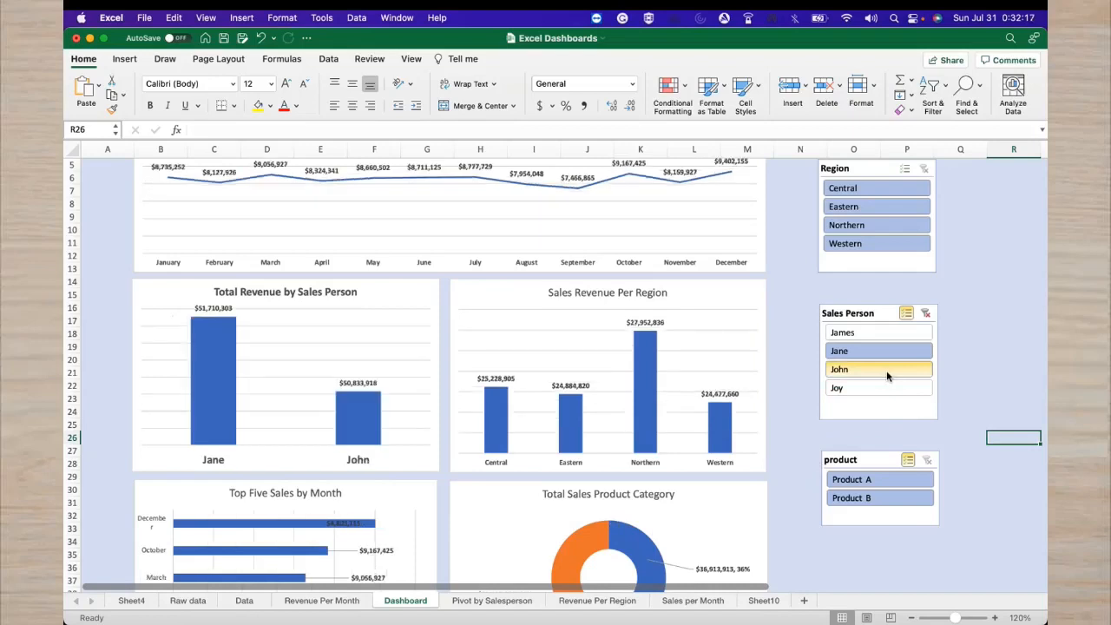
{"action": "left_click", "coordinate": [886, 354]}
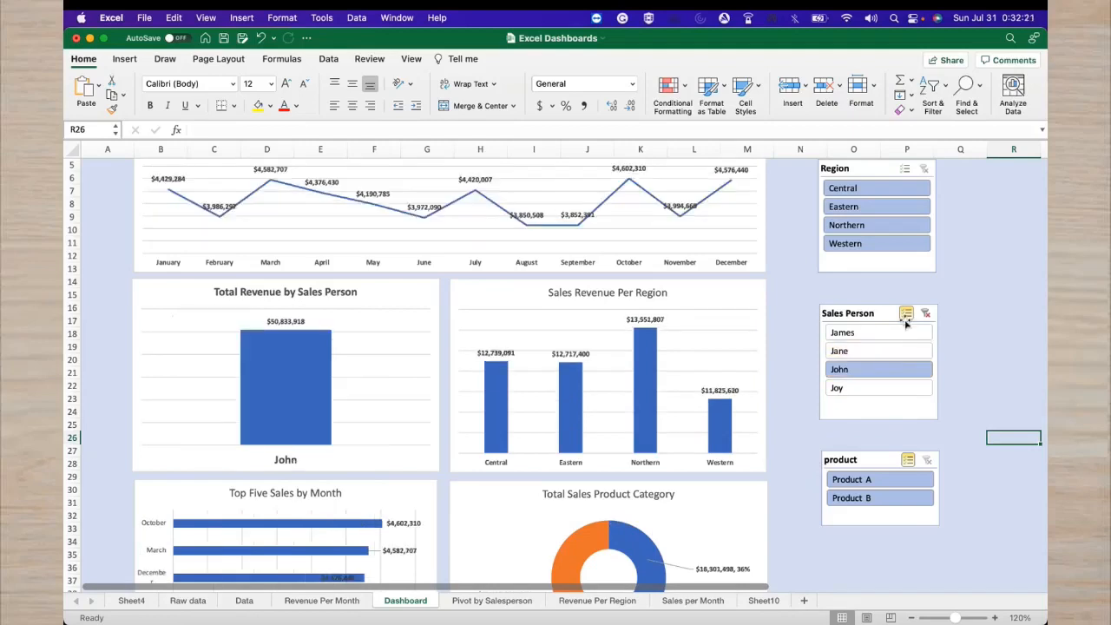
Turn off multi-select in the Sales Person slicer and clear its filter
{"action": "left_click", "coordinate": [907, 314]}
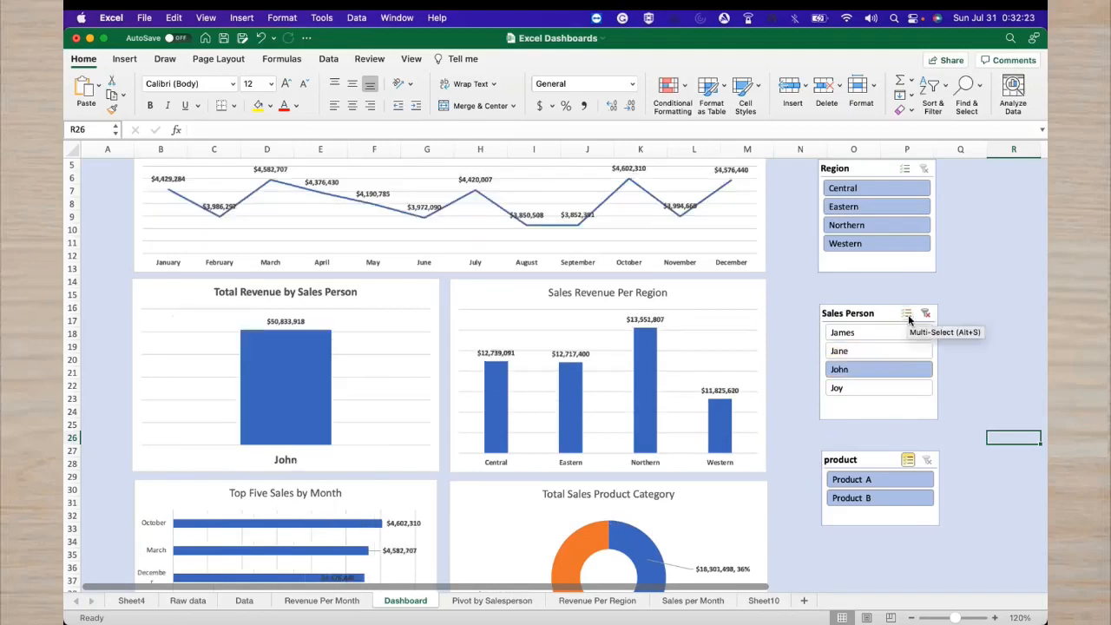
{"action": "left_click", "coordinate": [908, 315]}
{"action": "left_click", "coordinate": [907, 315]}
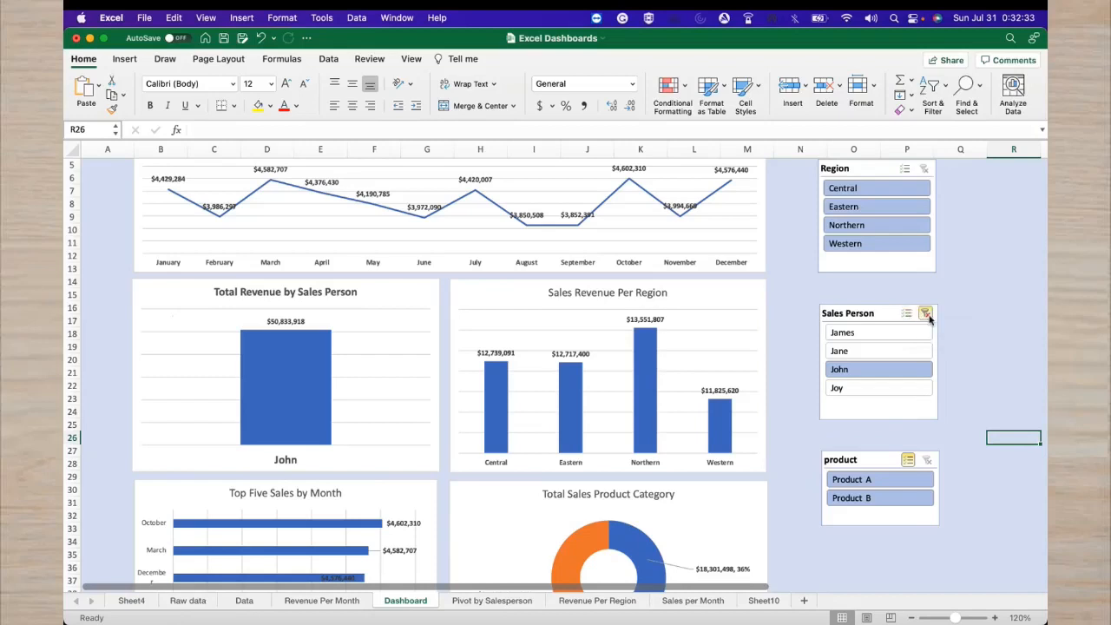
{"action": "left_click", "coordinate": [925, 314]}
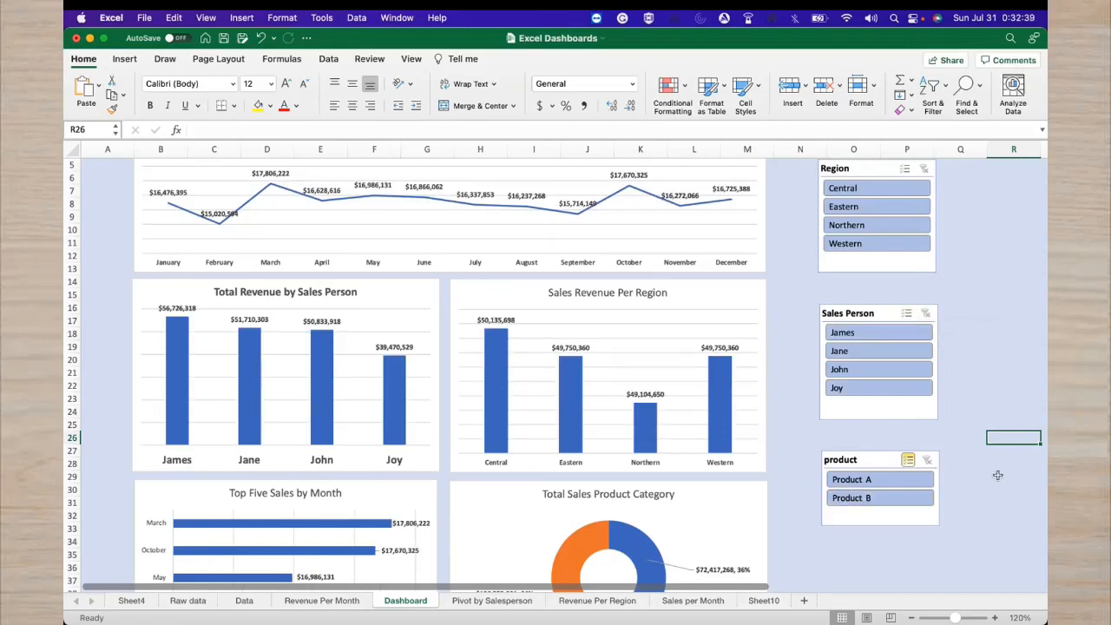
Examine the Top Five Sales by Month and Total Sales Product Category charts in the lower part of the dashboard
{"action": "key", "text": "Down"}
{"action": "key", "text": "Down"}
{"action": "key", "text": "Down"}
{"action": "key", "text": "Down"}
{"action": "key", "text": "Down"}
{"action": "key", "text": "Down"}
{"action": "key", "text": "Down"}
{"action": "key", "text": "Down"}
{"action": "key", "text": "Down"}
{"action": "key", "text": "Down"}
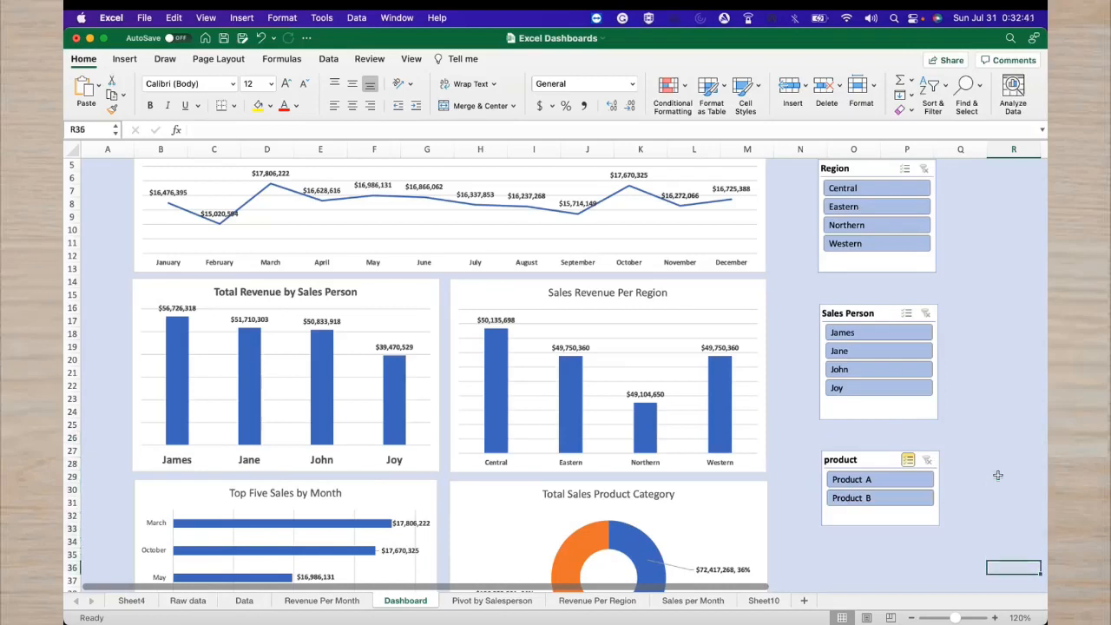
{"action": "key", "text": "Down"}
{"action": "key", "text": "Down"}
{"action": "key", "text": "Down"}
{"action": "key", "text": "Down"}
{"action": "key", "text": "Down"}
{"action": "key", "text": "Down"}
{"action": "key", "text": "Down"}
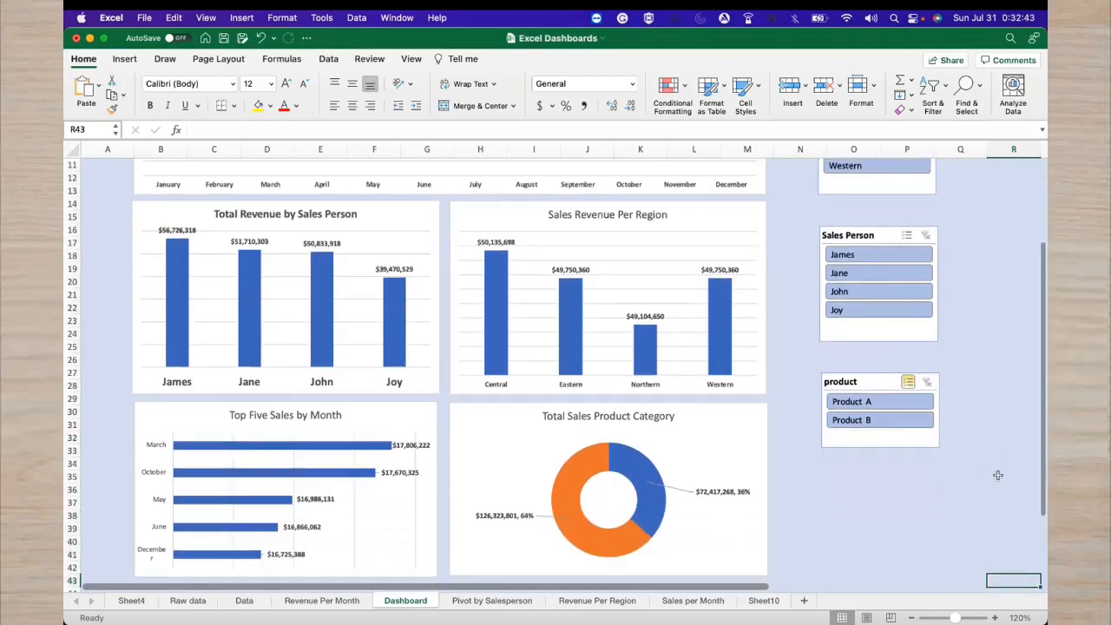
{"action": "key", "text": "Down"}
{"action": "key", "text": "Down"}
Return to the start of the dashboard and review the monthly Total Revenue line chart
{"action": "key", "text": "Up"}
{"action": "key", "text": "Up"}
{"action": "key", "text": "Up"}
{"action": "key", "text": "Up"}
{"action": "key", "text": "Up"}
{"action": "key", "text": "Up"}
{"action": "key", "text": "Up"}
{"action": "key", "text": "Up"}
{"action": "key", "text": "Up"}
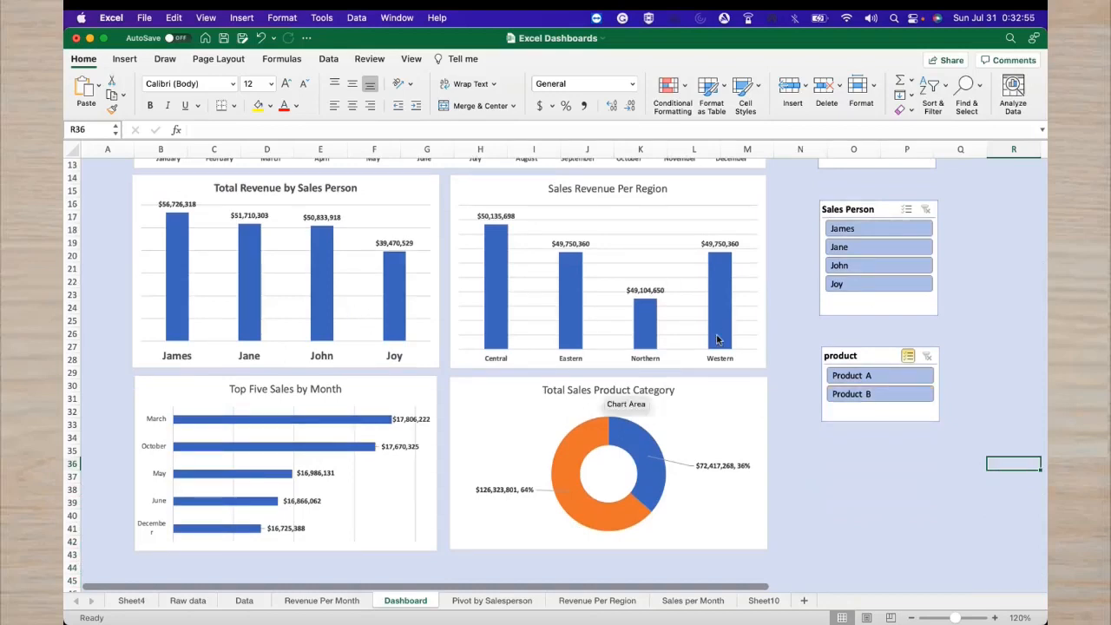
{"action": "key", "text": "Up"}
{"action": "key", "text": "Up"}
{"action": "key", "text": "Up"}
{"action": "key", "text": "Up"}
{"action": "key", "text": "Up"}
{"action": "key", "text": "Up"}
{"action": "key", "text": "Up"}
{"action": "key", "text": "Up"}
{"action": "key", "text": "Up"}
{"action": "key", "text": "Up"}
{"action": "key", "text": "Up"}
{"action": "key", "text": "Up"}
{"action": "key", "text": "Up"}
{"action": "key", "text": "Up"}
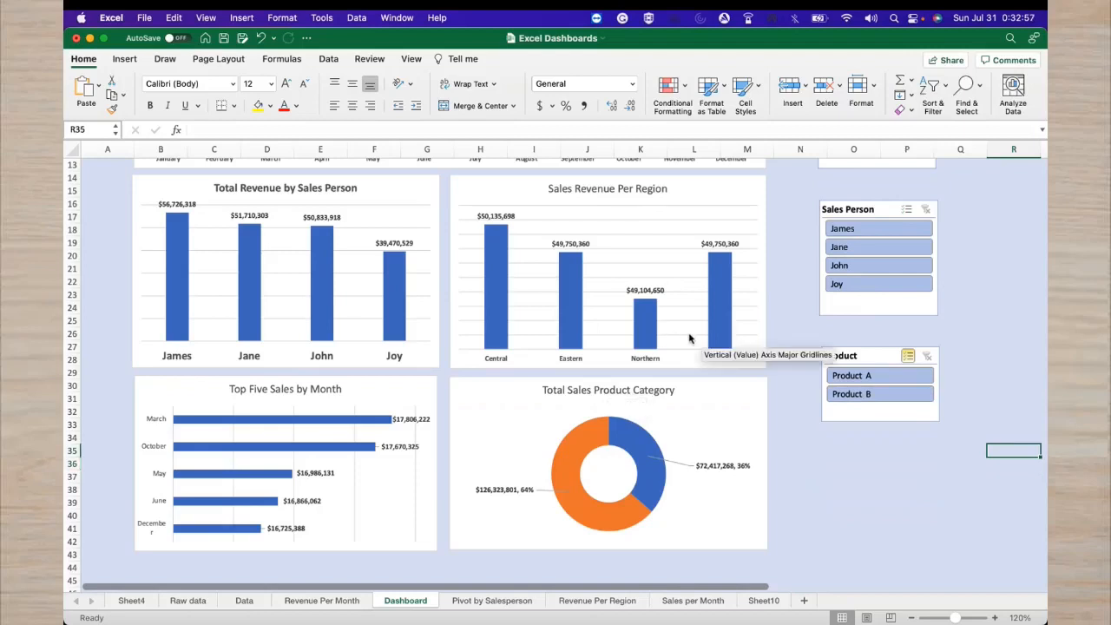
{"action": "key", "text": "Up"}
{"action": "key", "text": "Up"}
{"action": "key", "text": "Up"}
{"action": "key", "text": "Up"}
{"action": "key", "text": "Up"}
{"action": "key", "text": "Up"}
{"action": "key", "text": "Up"}
{"action": "key", "text": "Up"}
{"action": "key", "text": "Up"}
{"action": "key", "text": "Up"}
{"action": "key", "text": "Up"}
{"action": "key", "text": "Up"}
{"action": "key", "text": "Up"}
{"action": "key", "text": "Up"}
{"action": "key", "text": "Up"}
{"action": "key", "text": "Up"}
{"action": "key", "text": "Up"}
{"action": "key", "text": "Up"}
{"action": "key", "text": "Up"}
{"action": "key", "text": "Up"}
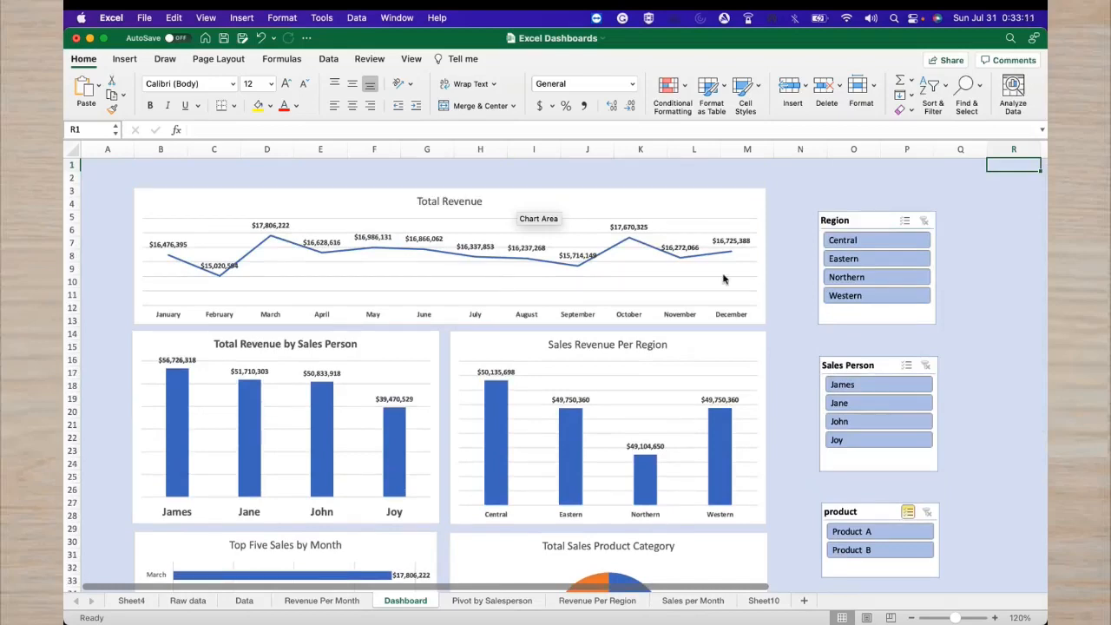
{"action": "key", "text": "Down"}
{"action": "key", "text": "Down"}
{"action": "key", "text": "Down"}
{"action": "key", "text": "Down"}
{"action": "key", "text": "Down"}
{"action": "key", "text": "Down"}
{"action": "key", "text": "Down"}
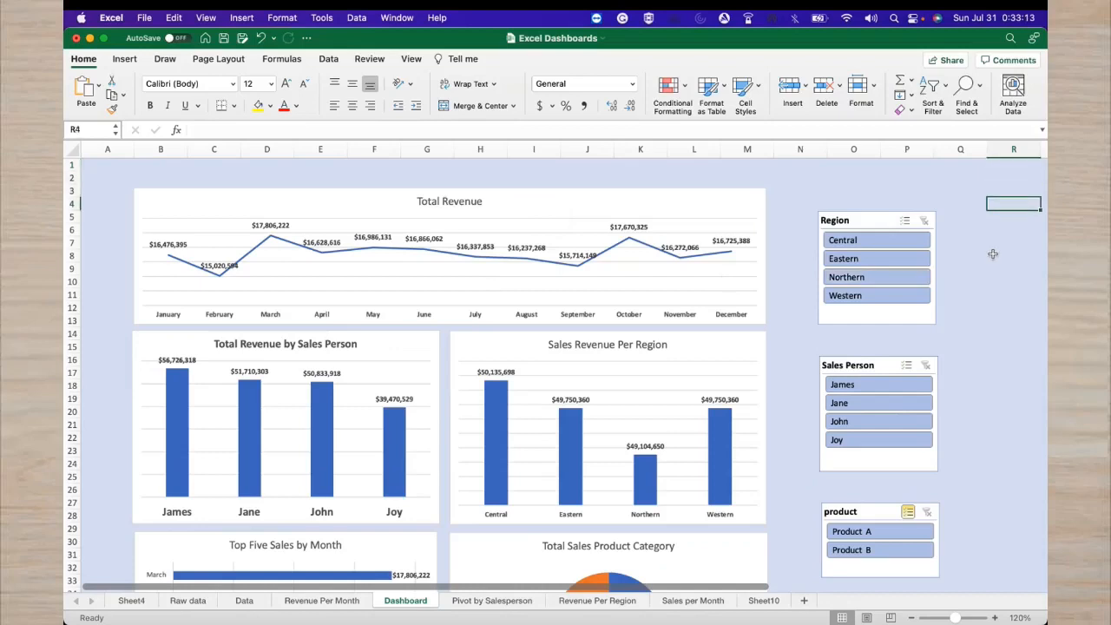
{"action": "key", "text": "Down"}
{"action": "key", "text": "Down"}
{"action": "key", "text": "Down"}
{"action": "key", "text": "Down"}
{"action": "key", "text": "Down"}
{"action": "key", "text": "Down"}
{"action": "key", "text": "Down"}
{"action": "key", "text": "Down"}
{"action": "key", "text": "Down"}
{"action": "key", "text": "Down"}
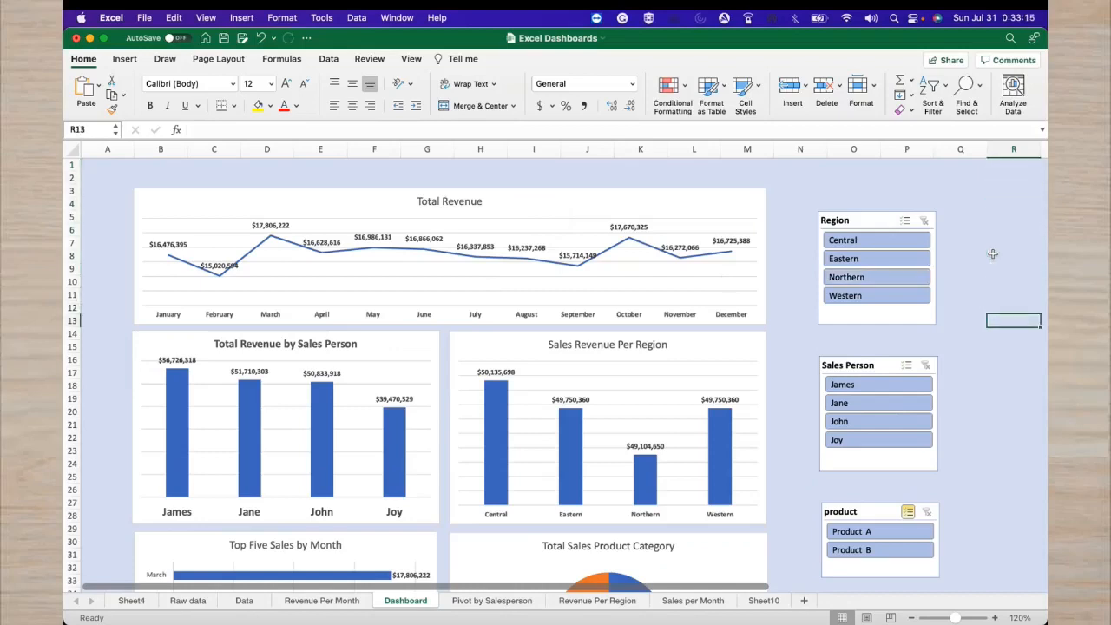
{"action": "key", "text": "Down"}
{"action": "key", "text": "Down"}
{"action": "key", "text": "Down"}
{"action": "key", "text": "Down"}
{"action": "key", "text": "Down"}
{"action": "key", "text": "Down"}
{"action": "key", "text": "Down"}
{"action": "key", "text": "Down"}
{"action": "key", "text": "Down"}
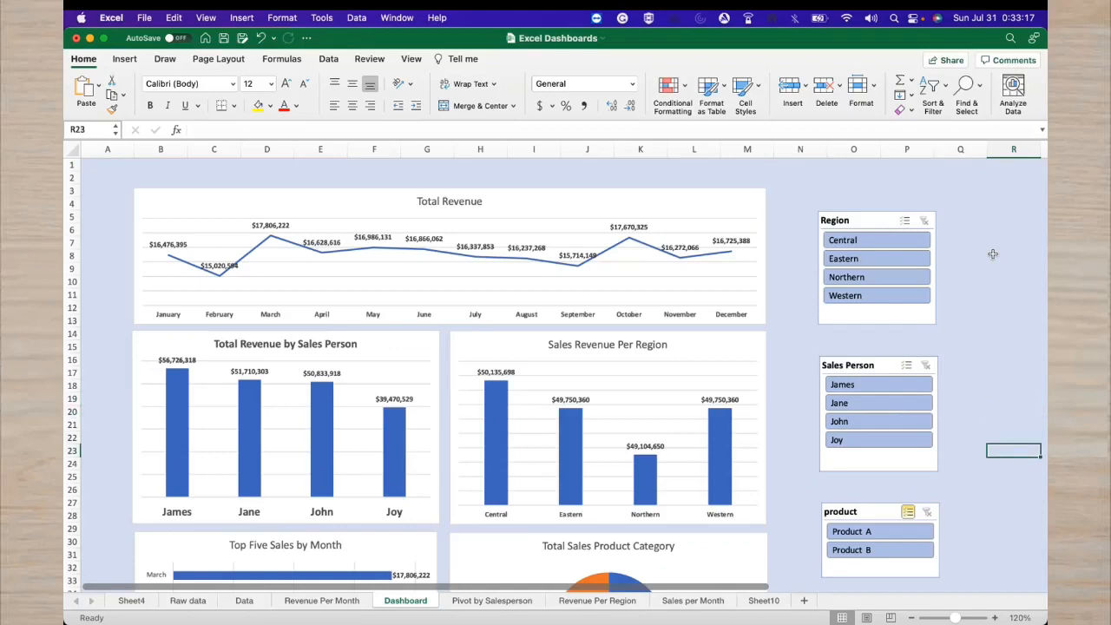
{"action": "key", "text": "Down"}
{"action": "key", "text": "Down"}
{"action": "key", "text": "Down"}
{"action": "key", "text": "Down"}
{"action": "key", "text": "Down"}
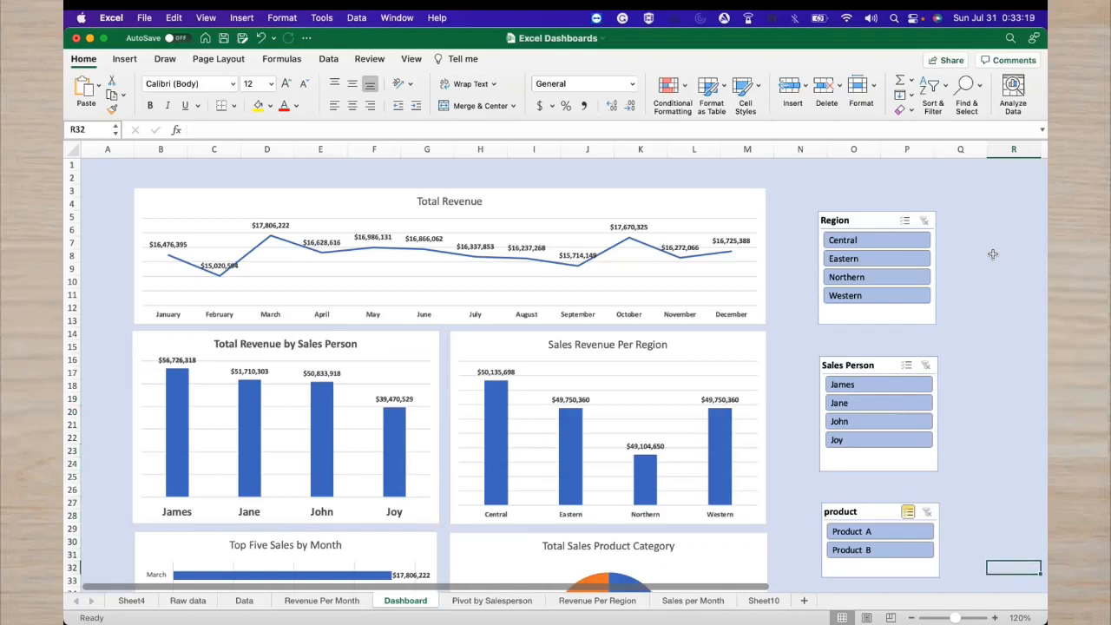
Create a pivot table on a new worksheet from the full data range A1:K5809 of the Data sheet
{"action": "left_click", "coordinate": [243, 601]}
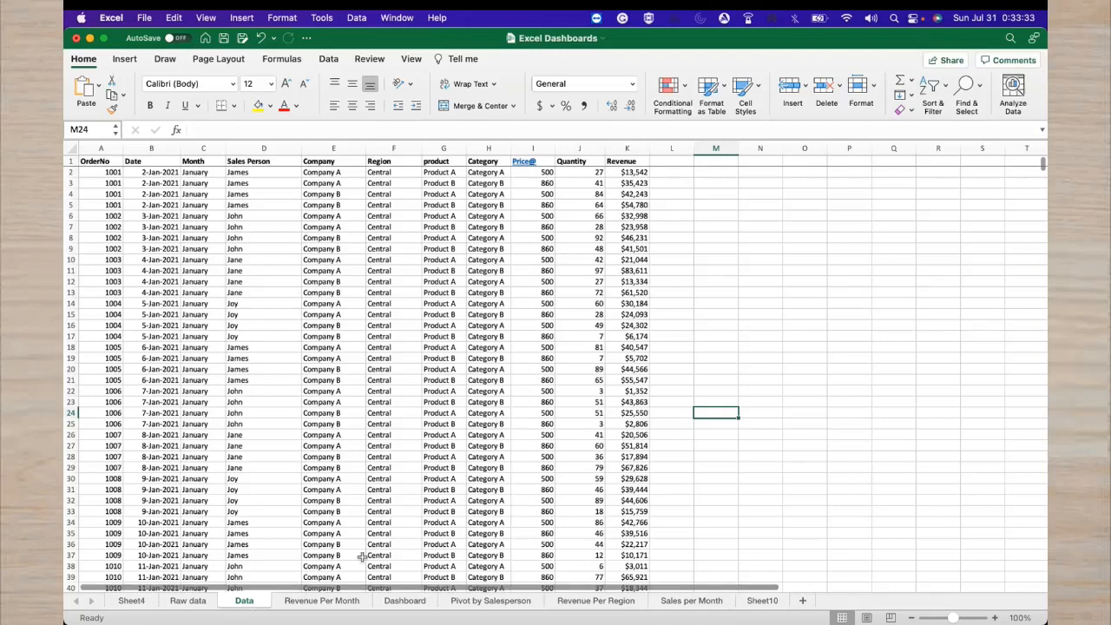
{"action": "right_click", "coordinate": [101, 165]}
{"action": "left_click", "coordinate": [96, 165]}
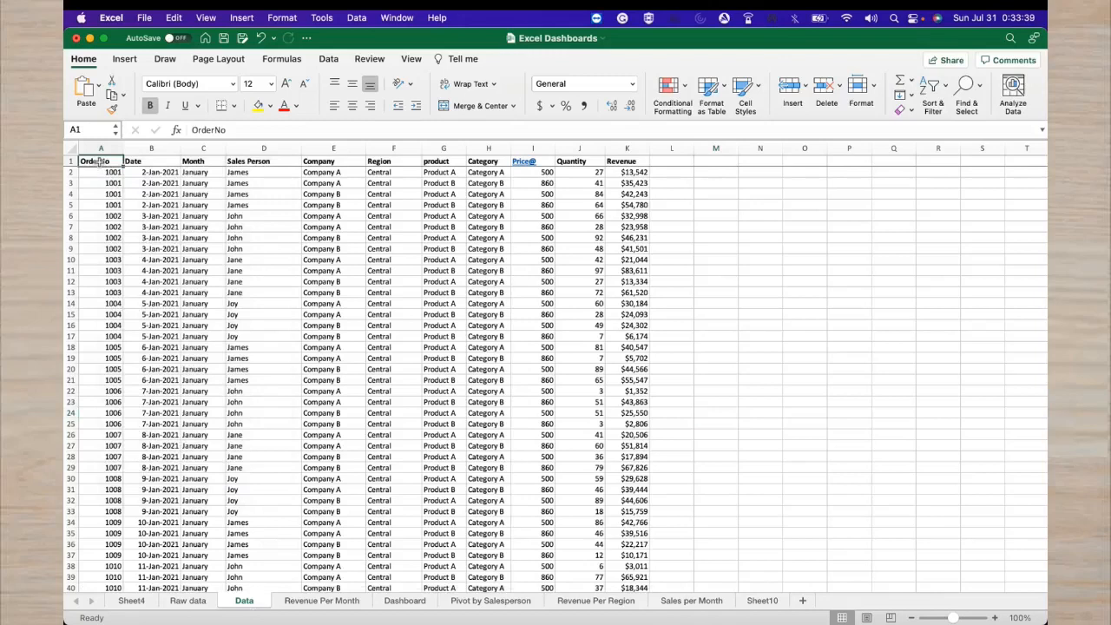
{"action": "key", "text": "shift+super+Right"}
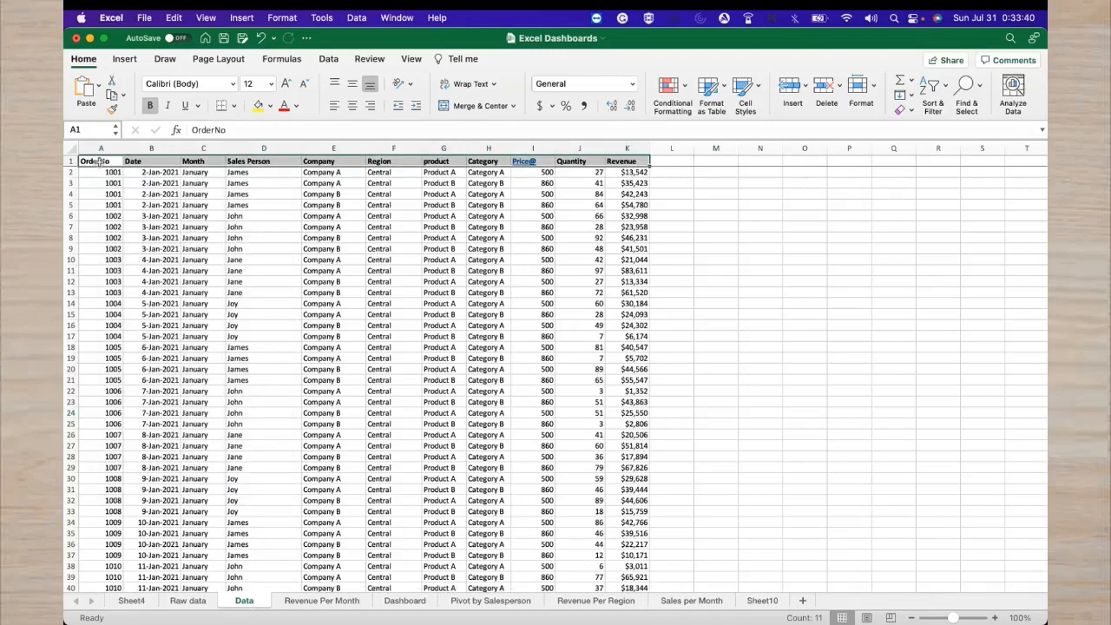
{"action": "key", "text": "shift+super+Down"}
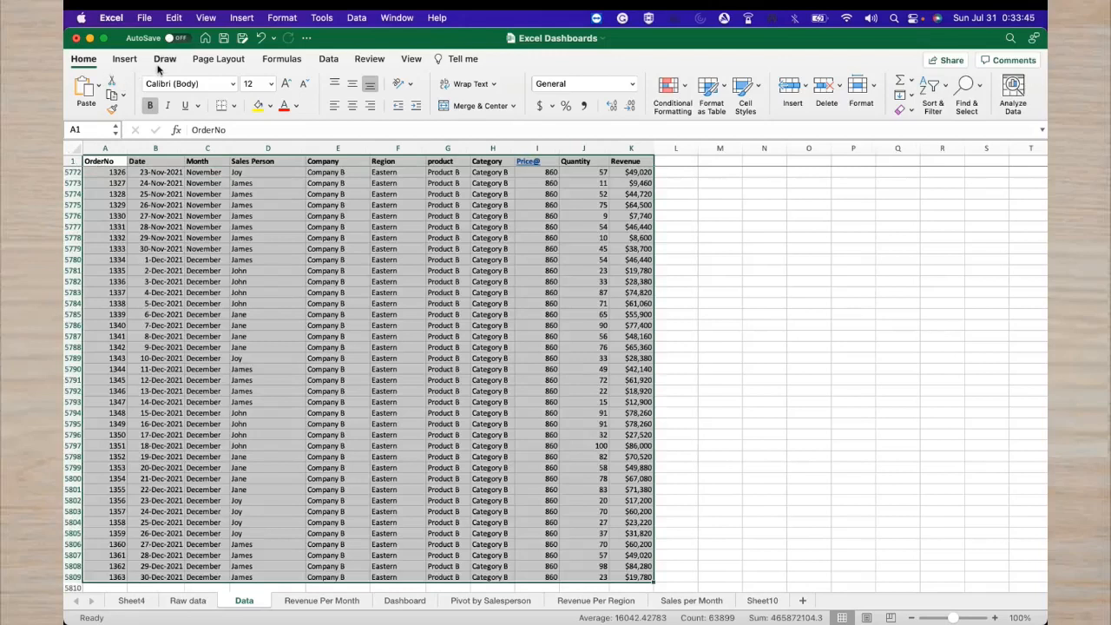
{"action": "left_click", "coordinate": [327, 59]}
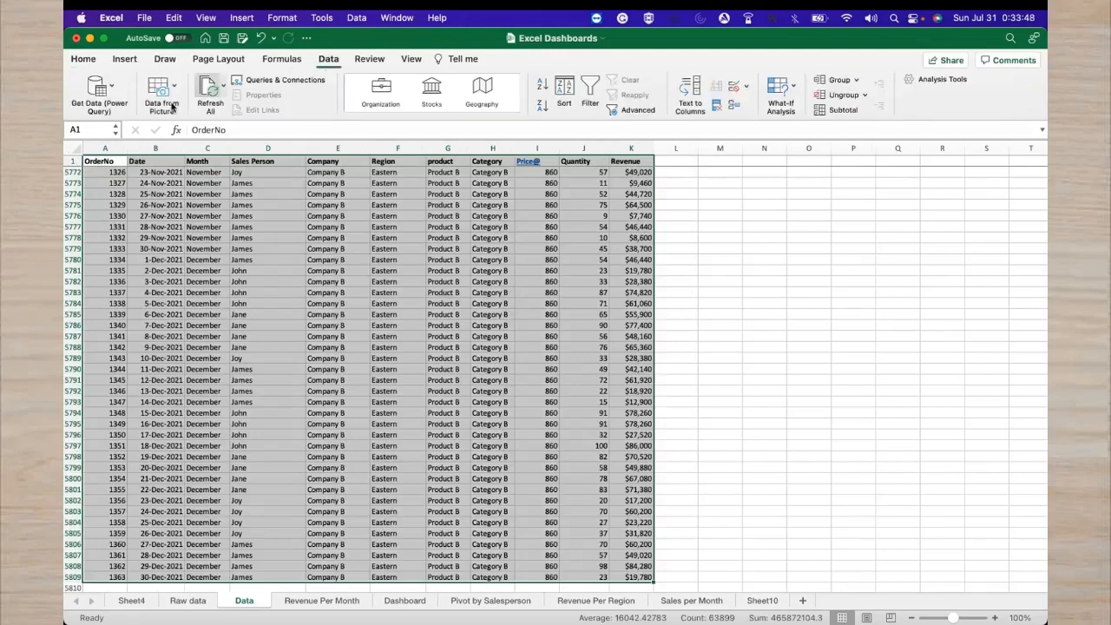
{"action": "left_click", "coordinate": [125, 59]}
{"action": "left_click", "coordinate": [89, 87]}
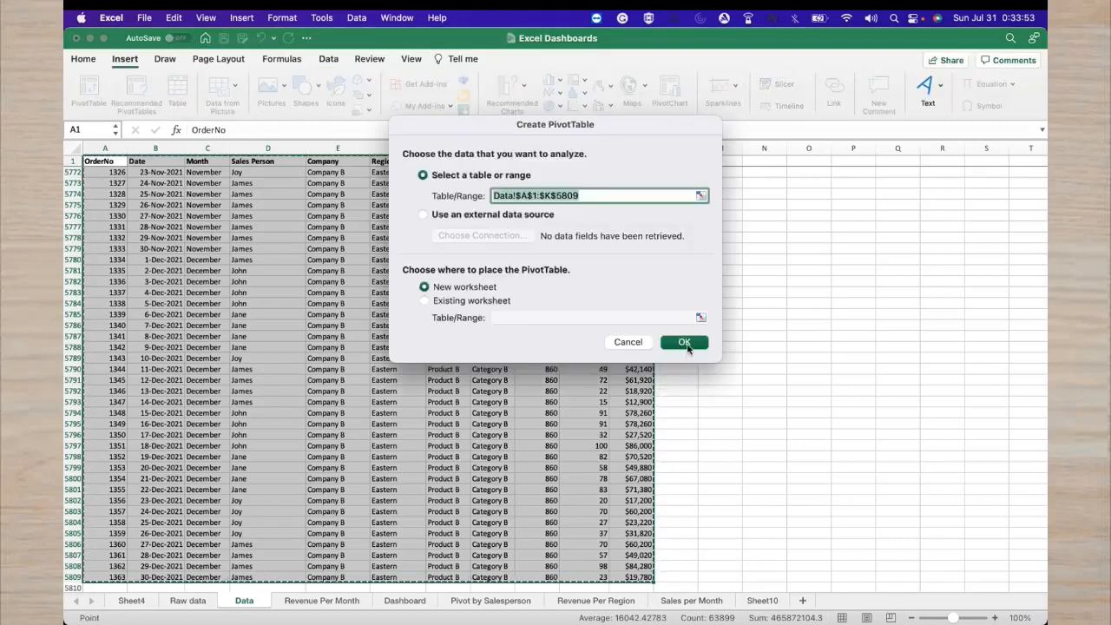
{"action": "left_click", "coordinate": [684, 343]}
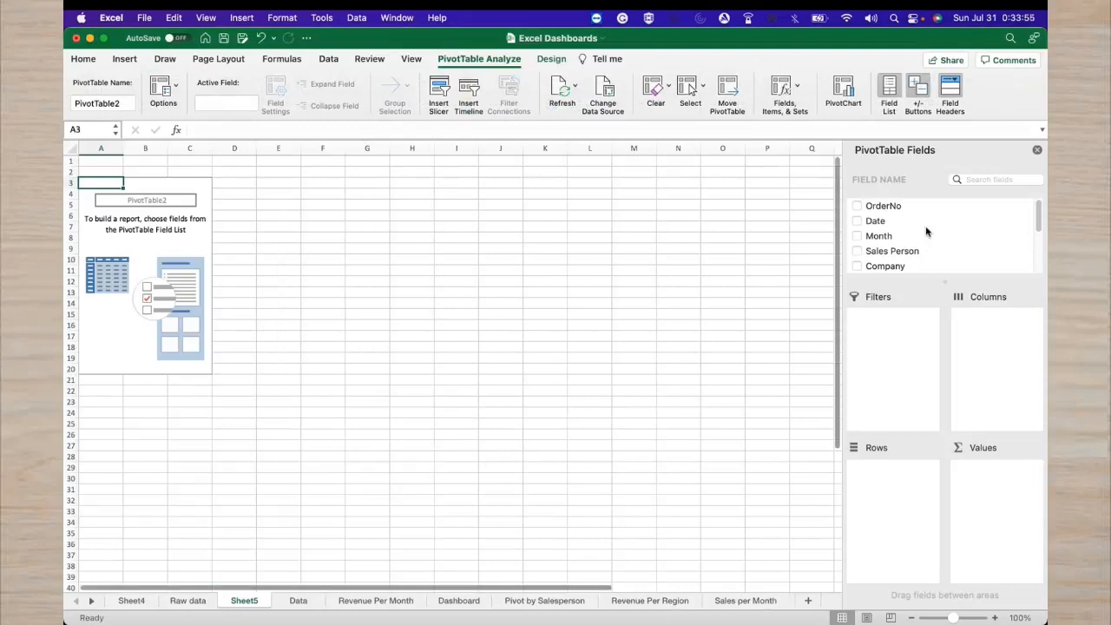
Lay out the pivot table with Month in the rows and the sum of Revenue in the values
{"action": "mouse_move", "coordinate": [1036, 214]}
{"action": "left_mouse_down"}
{"action": "mouse_move", "coordinate": [1036, 257]}
{"action": "mouse_move", "coordinate": [1033, 230]}
{"action": "left_mouse_up"}
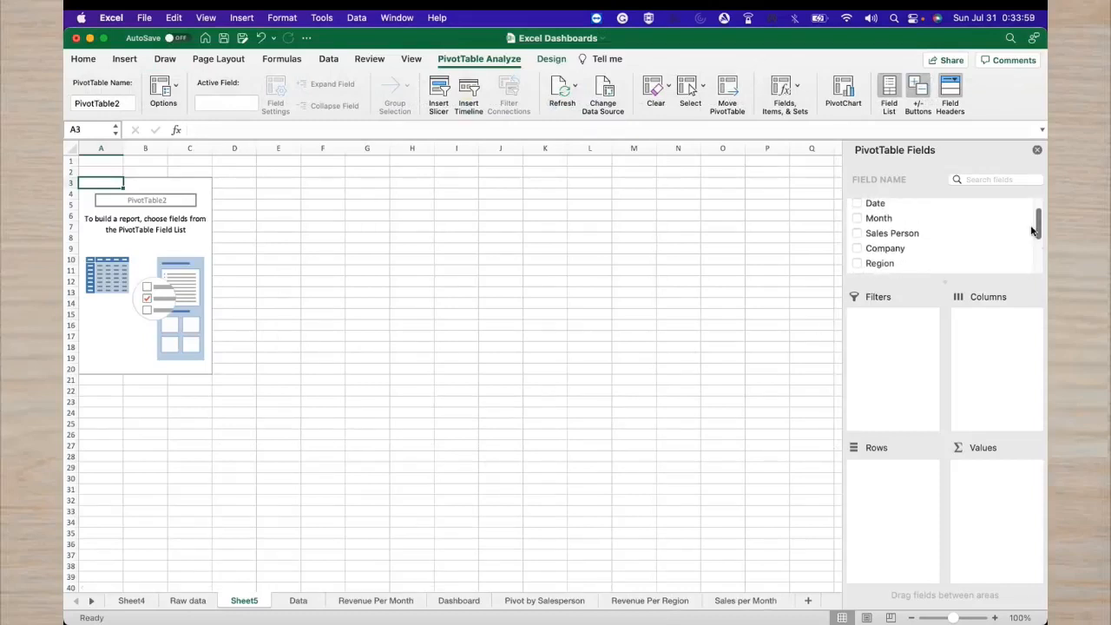
{"action": "left_click", "coordinate": [858, 219]}
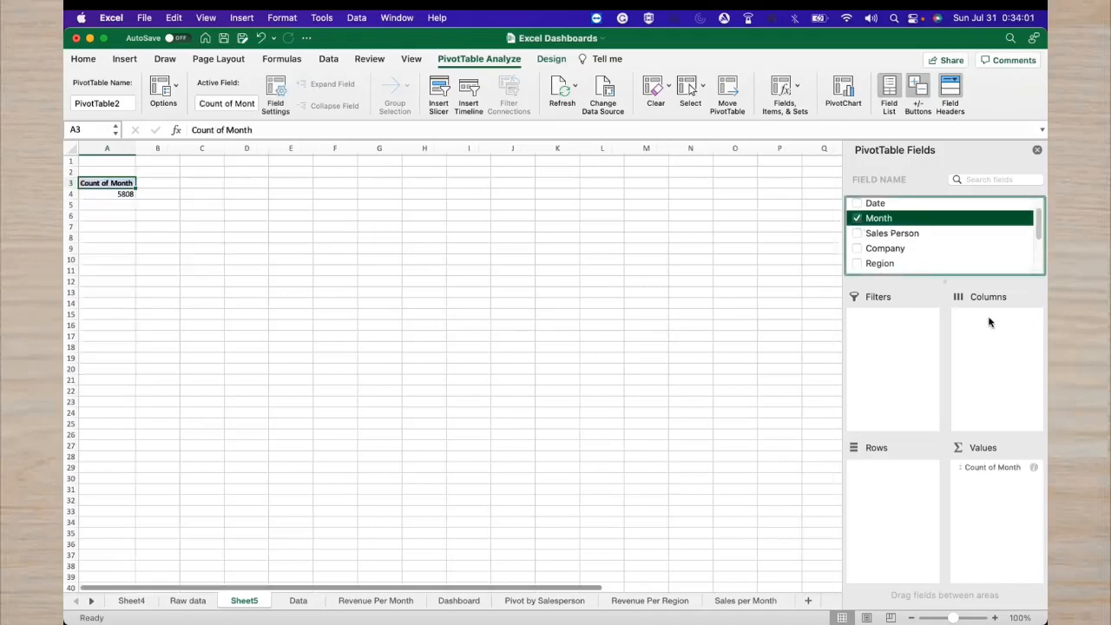
{"action": "left_click_drag", "start_coordinate": [1034, 238], "coordinate": [1014, 263]}
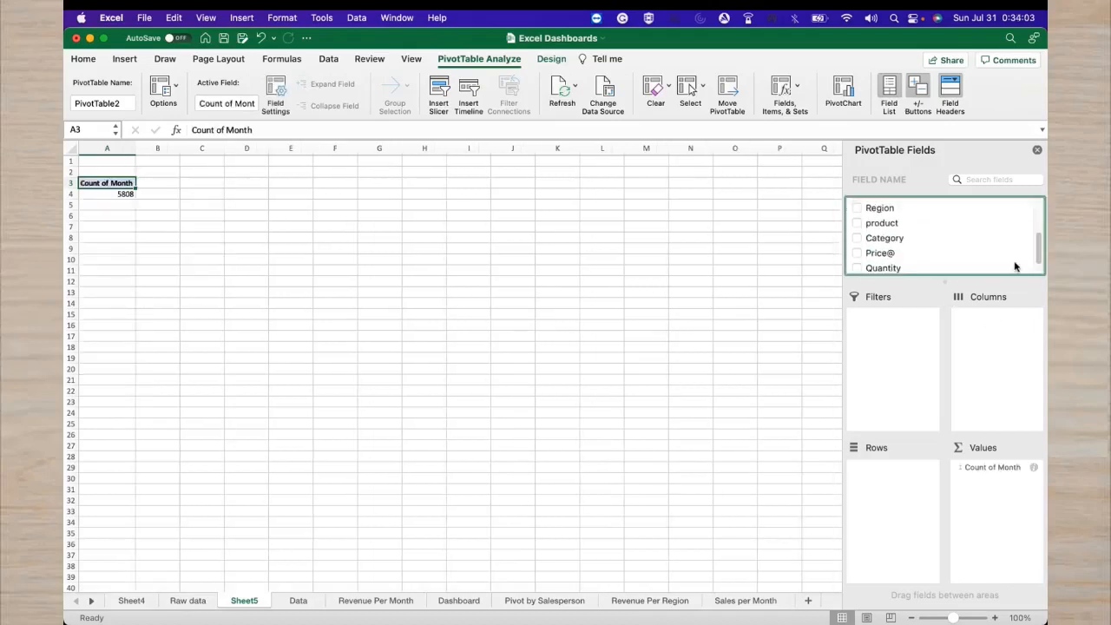
{"action": "left_click_drag", "start_coordinate": [970, 468], "coordinate": [908, 474]}
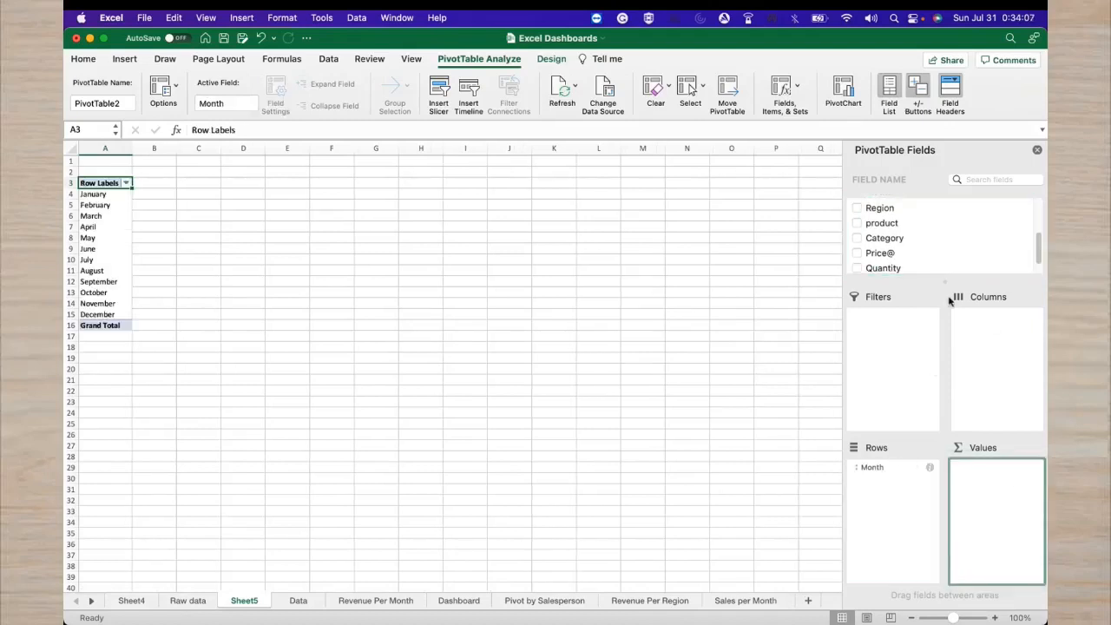
{"action": "left_click_drag", "start_coordinate": [1041, 237], "coordinate": [1039, 249]}
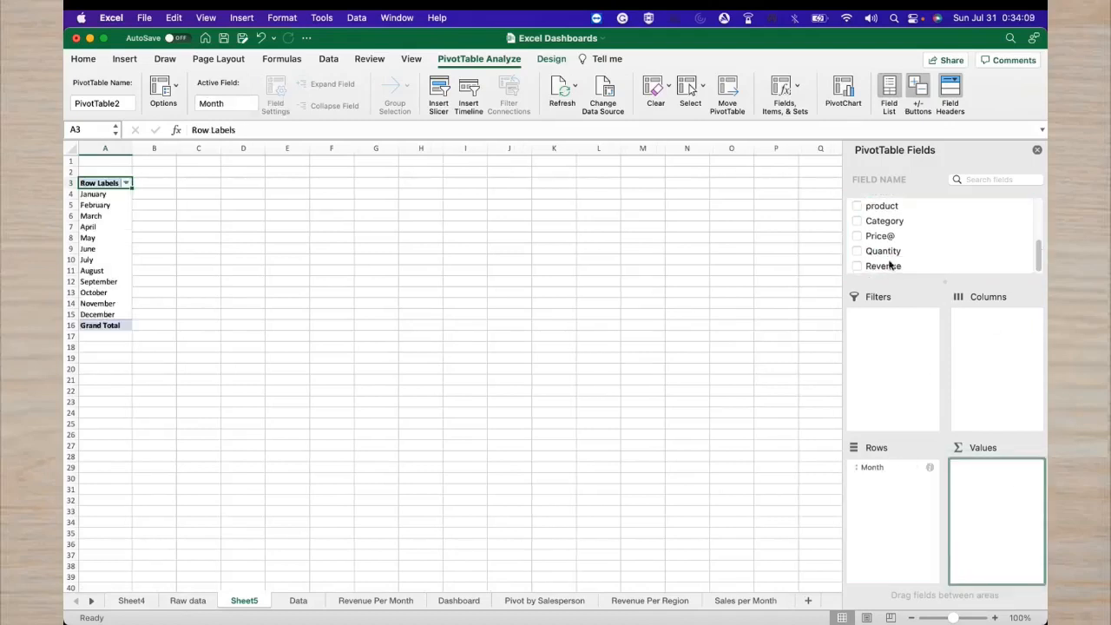
{"action": "left_click_drag", "start_coordinate": [886, 265], "coordinate": [1004, 492]}
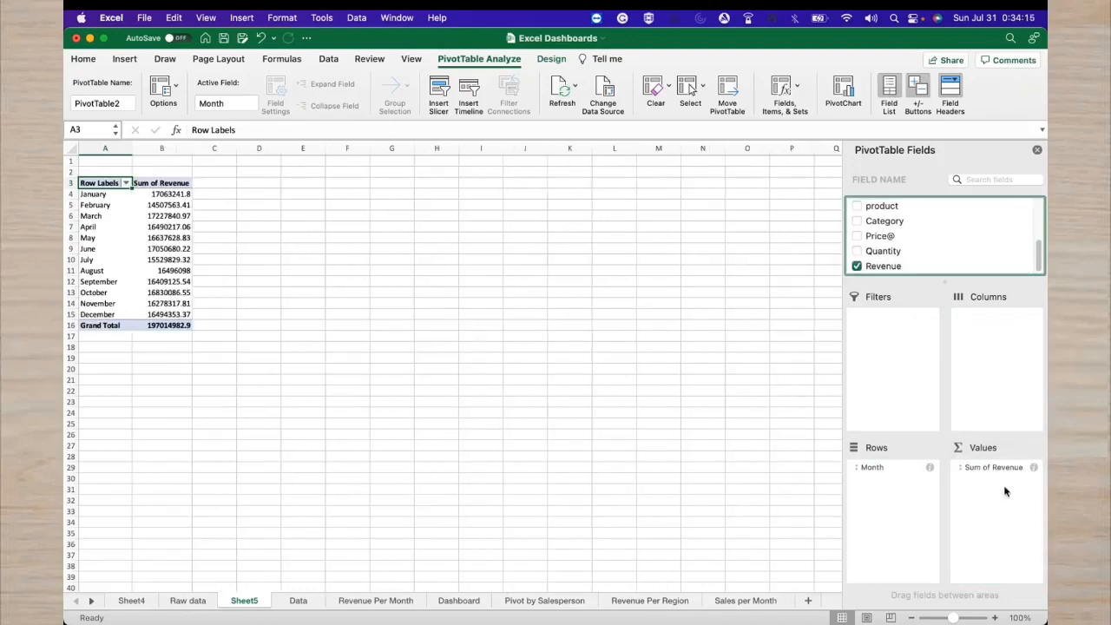
Format the Sum of Revenue column as Currency with the $ symbol and 0 decimal places
{"action": "left_click", "coordinate": [184, 147]}
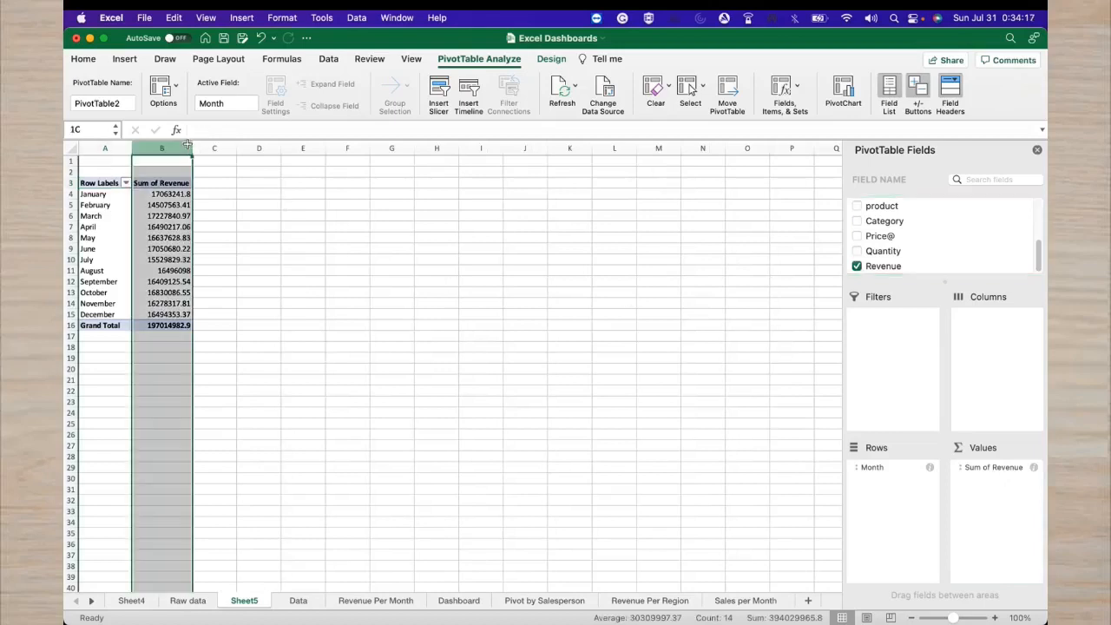
{"action": "right_click", "coordinate": [180, 153]}
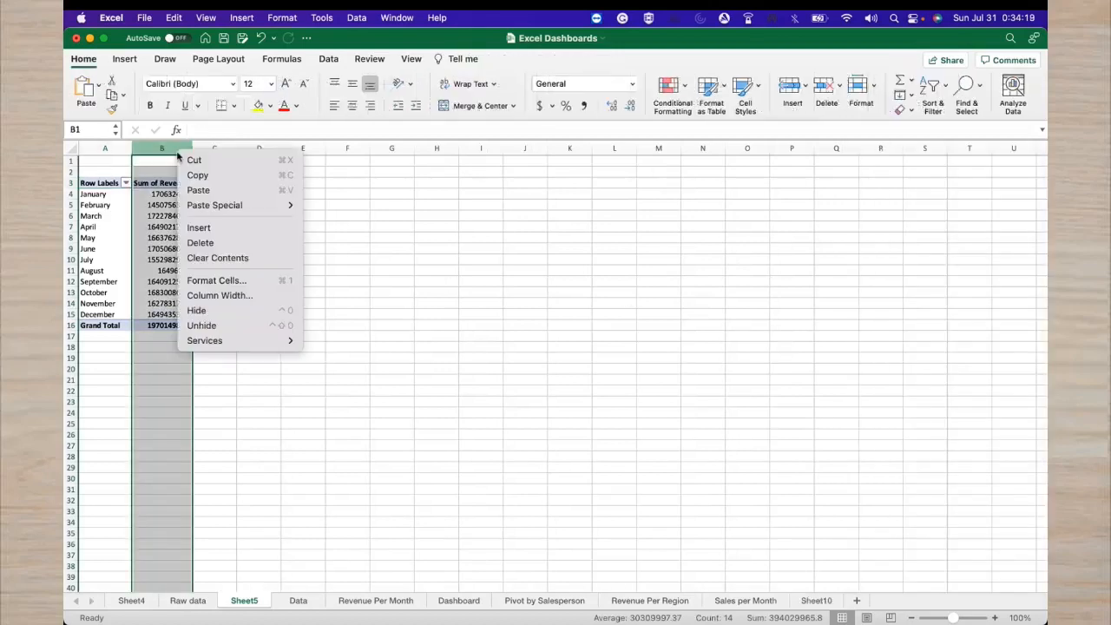
{"action": "left_click", "coordinate": [214, 281]}
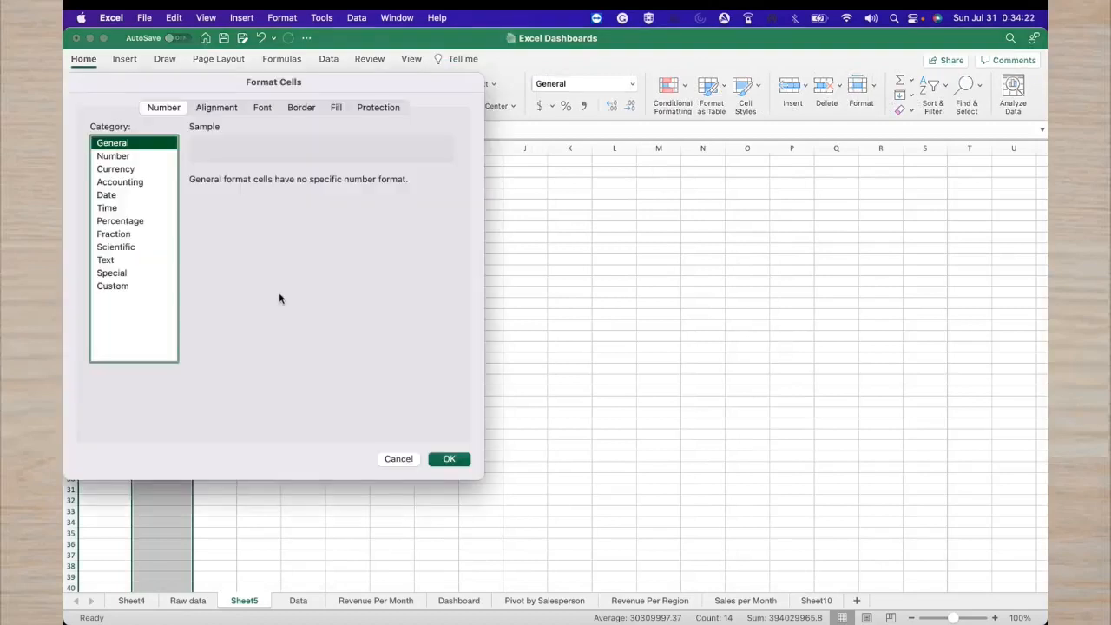
{"action": "left_click", "coordinate": [137, 172]}
{"action": "left_click", "coordinate": [291, 184]}
{"action": "left_click", "coordinate": [291, 184]}
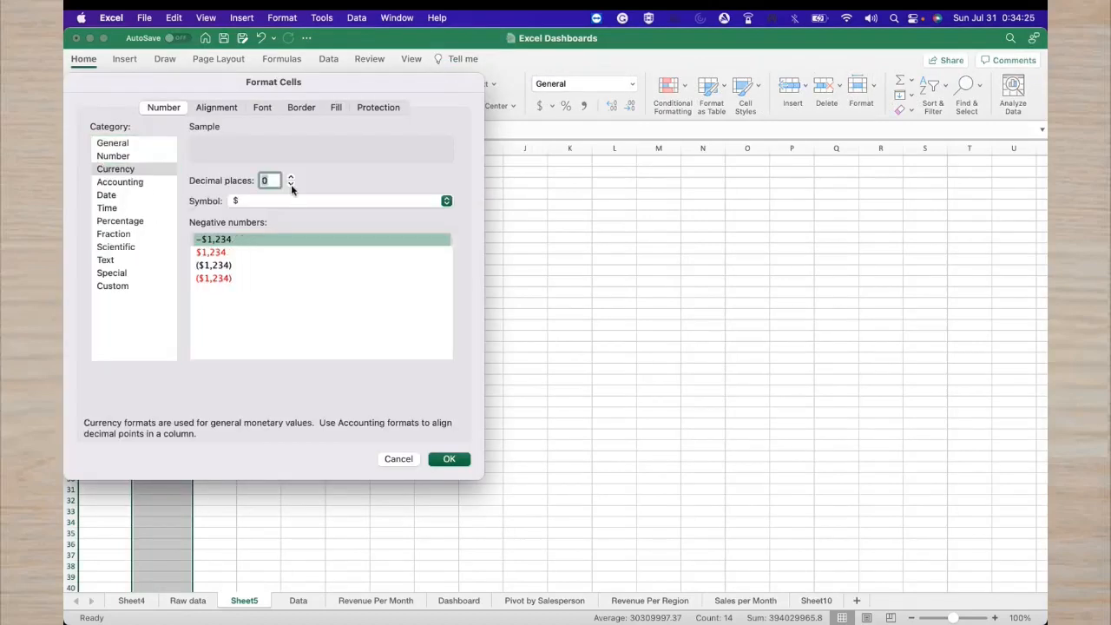
{"action": "left_click", "coordinate": [450, 460]}
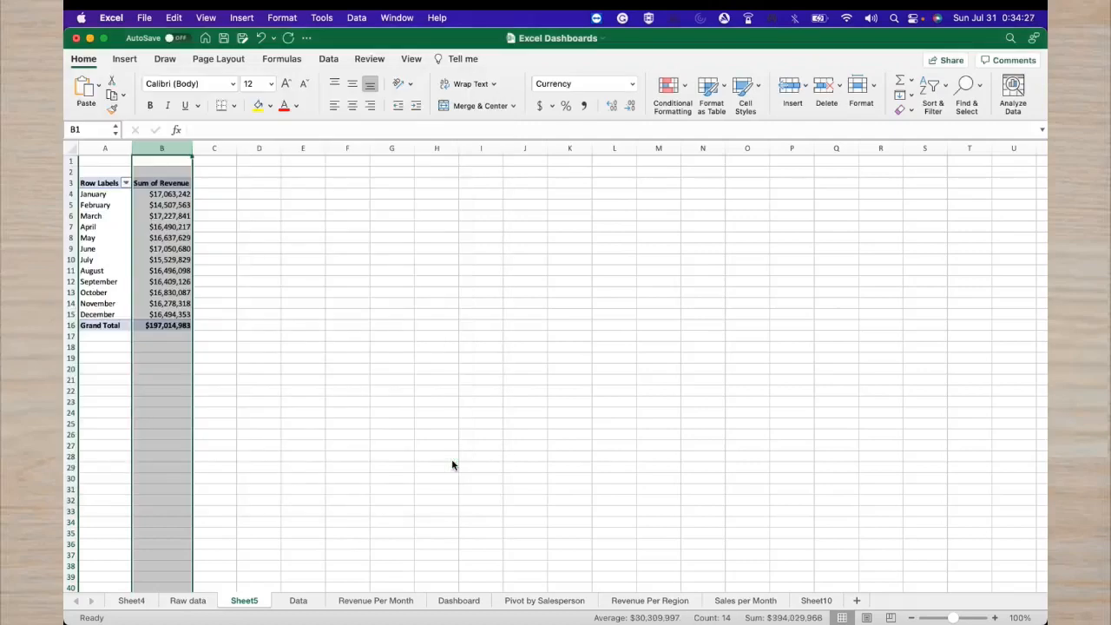
{"action": "left_click", "coordinate": [452, 461]}
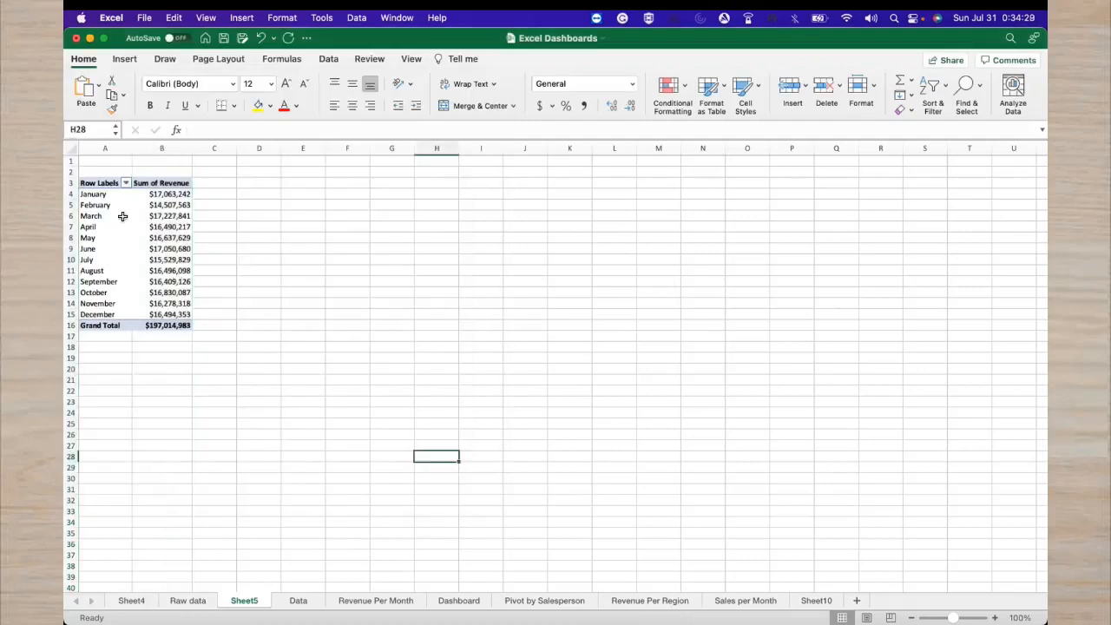
Insert a pivot chart from the monthly revenue pivot table, selecting A3:B15 without the Grand Total row
{"action": "left_click_drag", "start_coordinate": [106, 184], "coordinate": [173, 292]}
{"action": "left_click", "coordinate": [251, 335]}
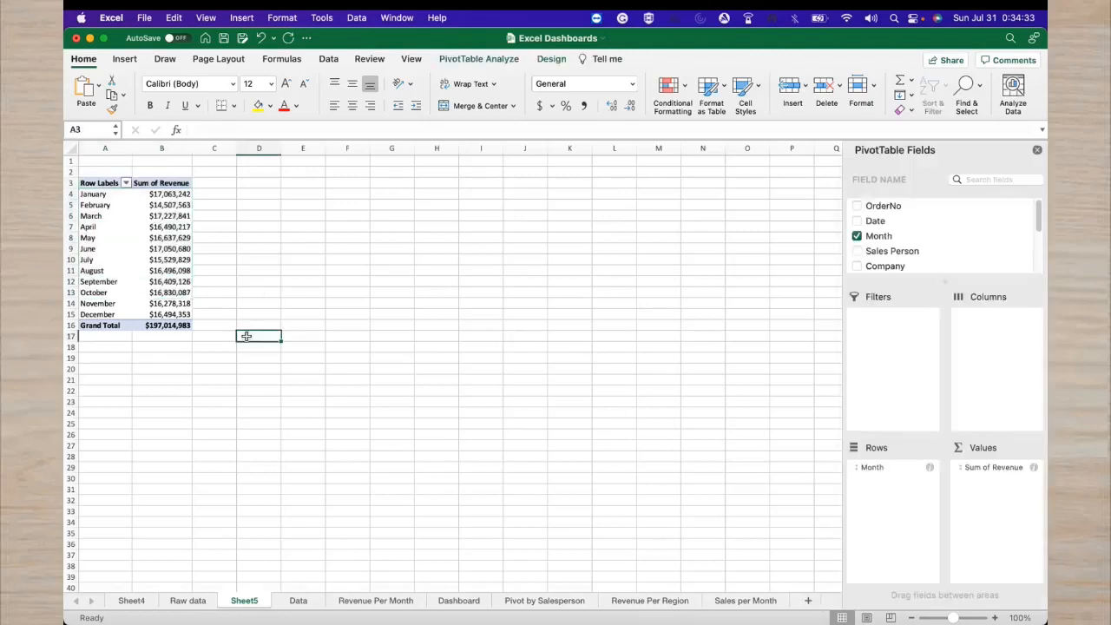
{"action": "left_click_drag", "start_coordinate": [100, 184], "coordinate": [158, 314]}
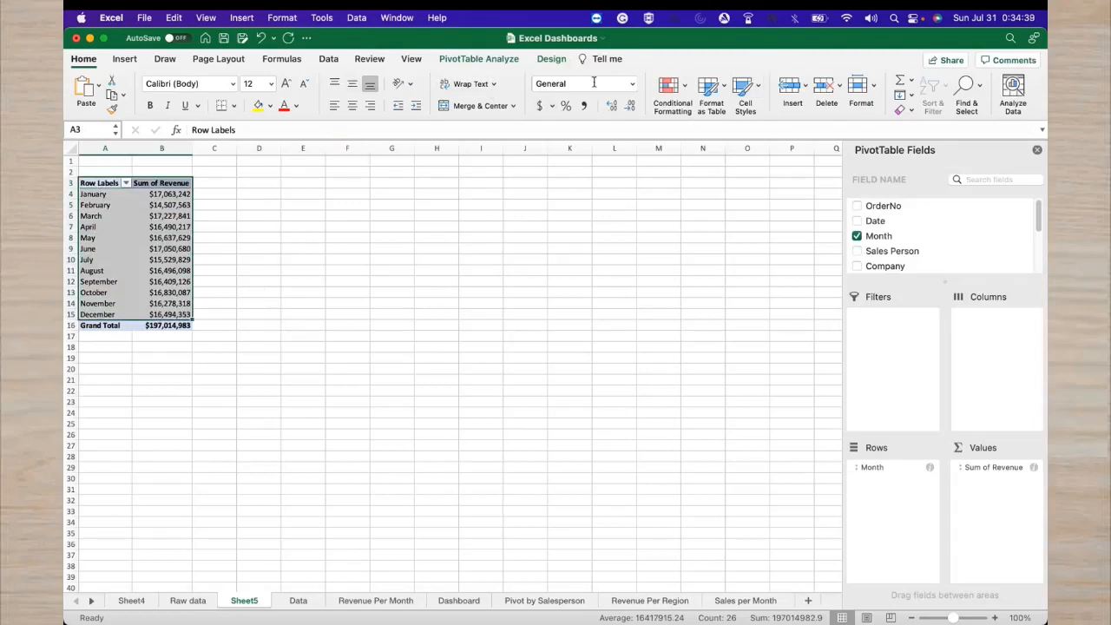
{"action": "left_click", "coordinate": [124, 59]}
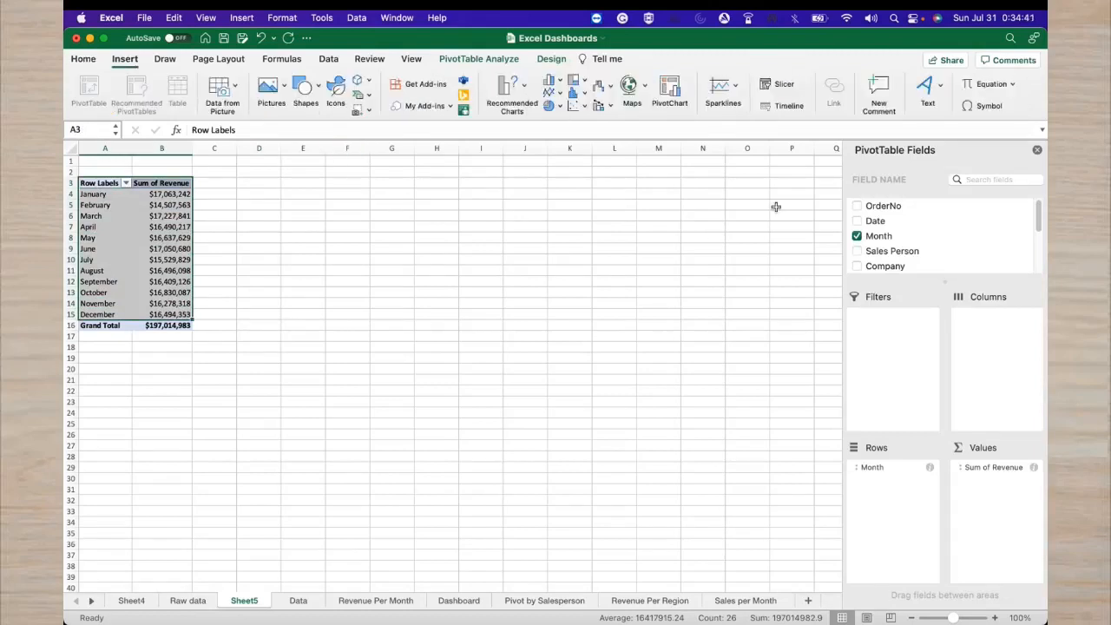
{"action": "left_click", "coordinate": [669, 91]}
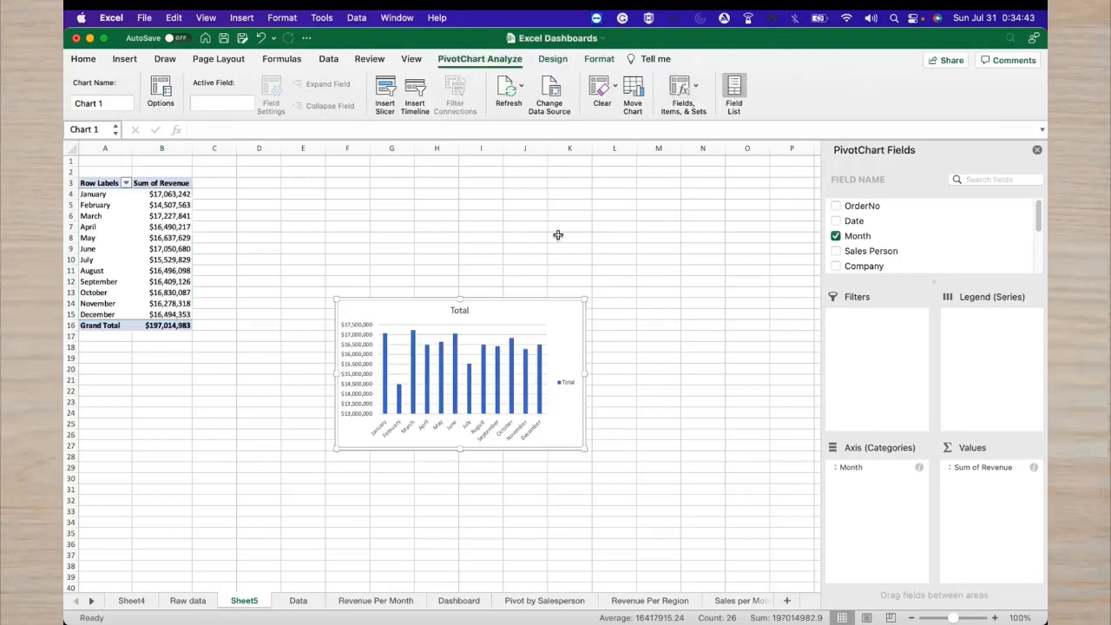
Change the pivot chart's type to a 2-D stacked line chart
{"action": "right_click", "coordinate": [561, 362]}
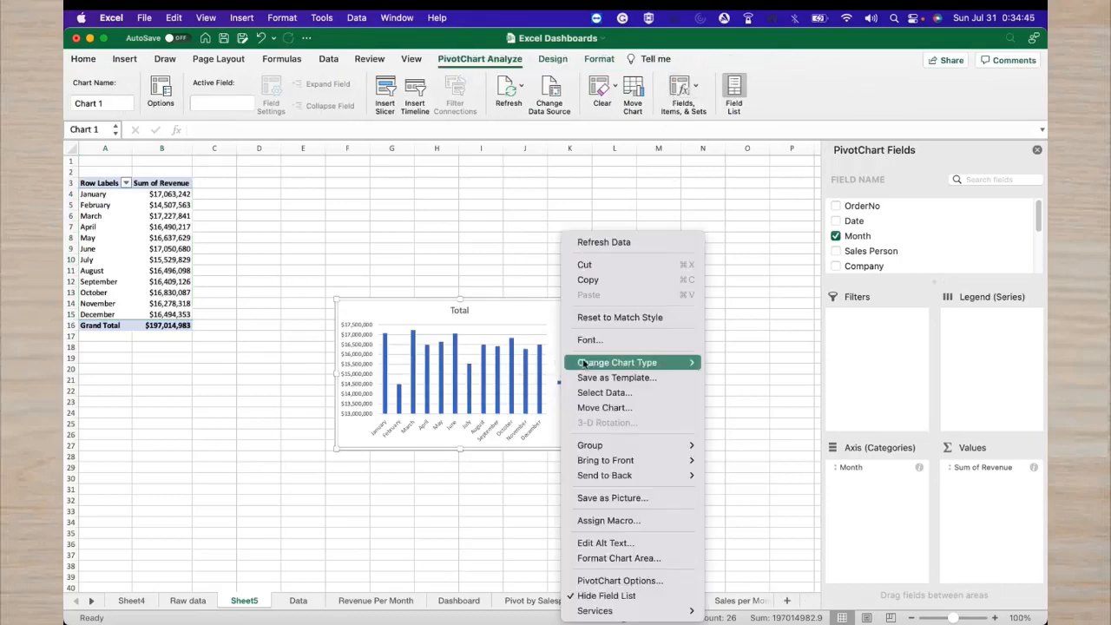
{"action": "mouse_move", "coordinate": [622, 369]}
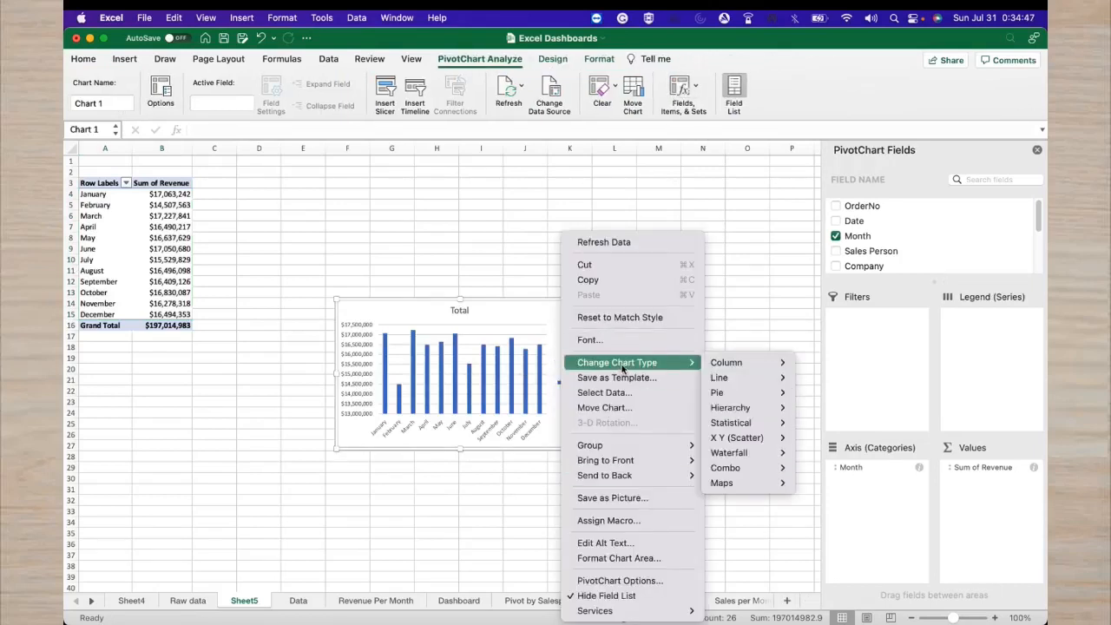
{"action": "mouse_move", "coordinate": [729, 379]}
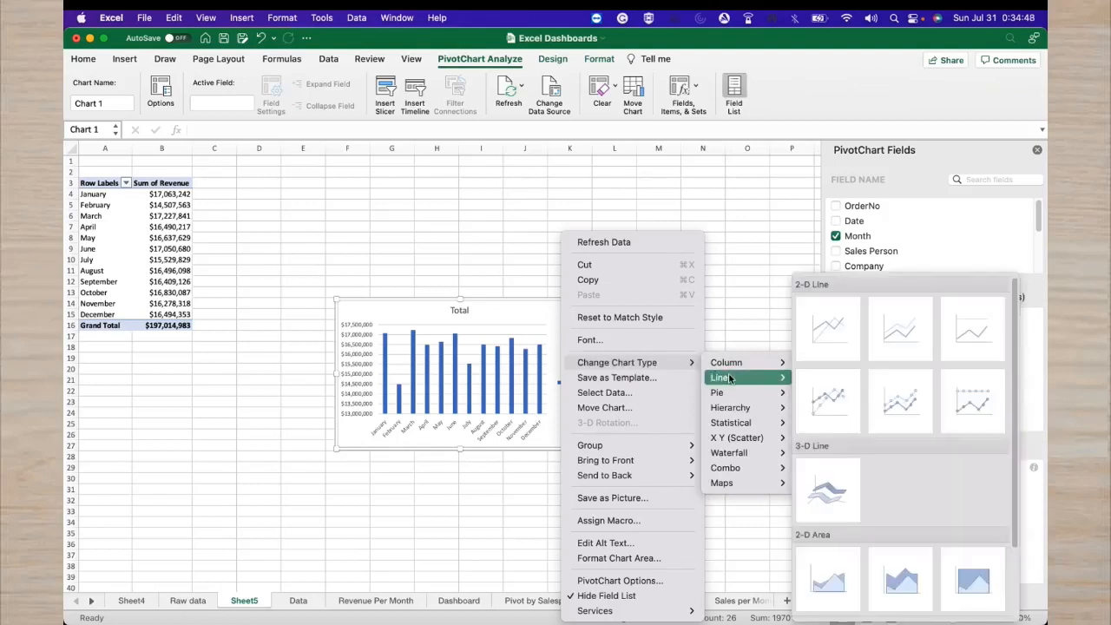
{"action": "left_click", "coordinate": [909, 348]}
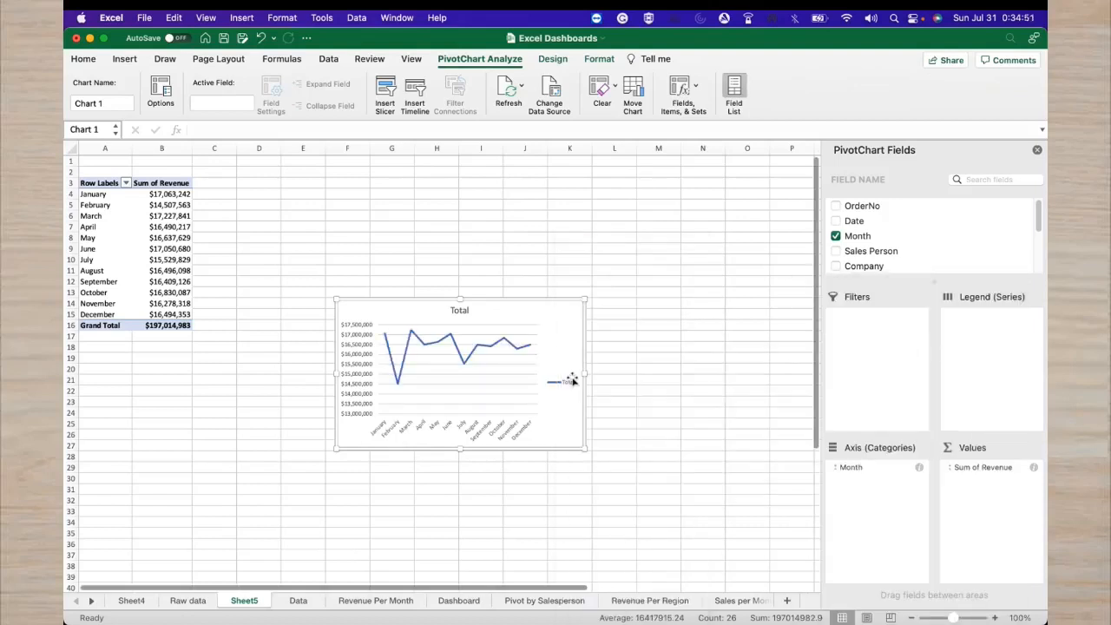
Move the line chart up level with the start of the pivot table and widen it on both sides
{"action": "left_click_drag", "start_coordinate": [540, 308], "coordinate": [537, 184]}
{"action": "left_click_drag", "start_coordinate": [585, 243], "coordinate": [714, 270]}
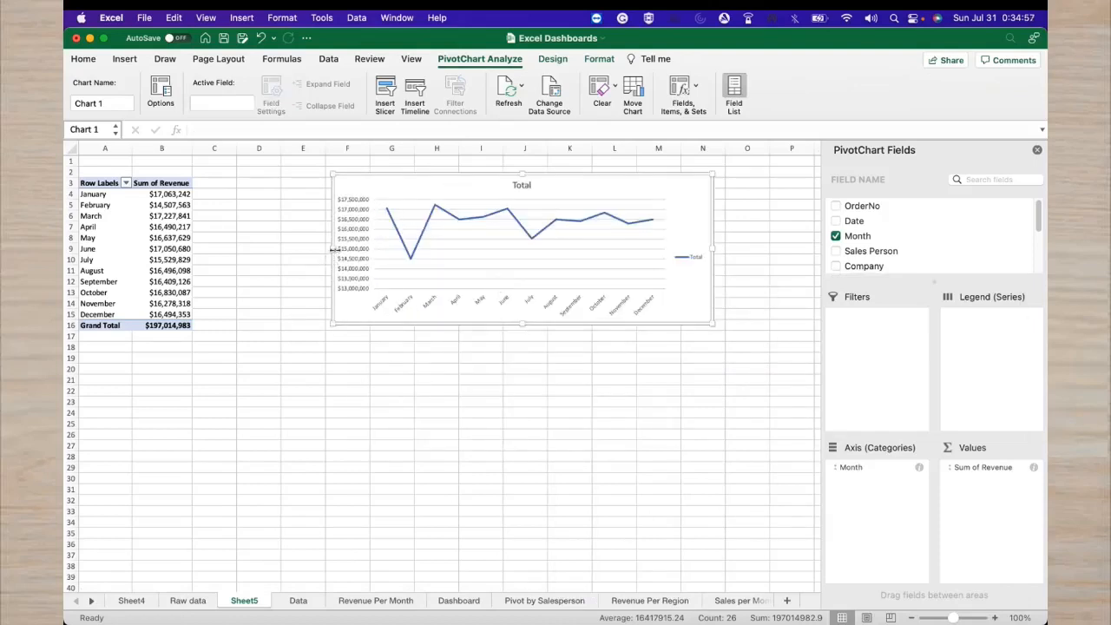
{"action": "left_click_drag", "start_coordinate": [331, 250], "coordinate": [278, 251]}
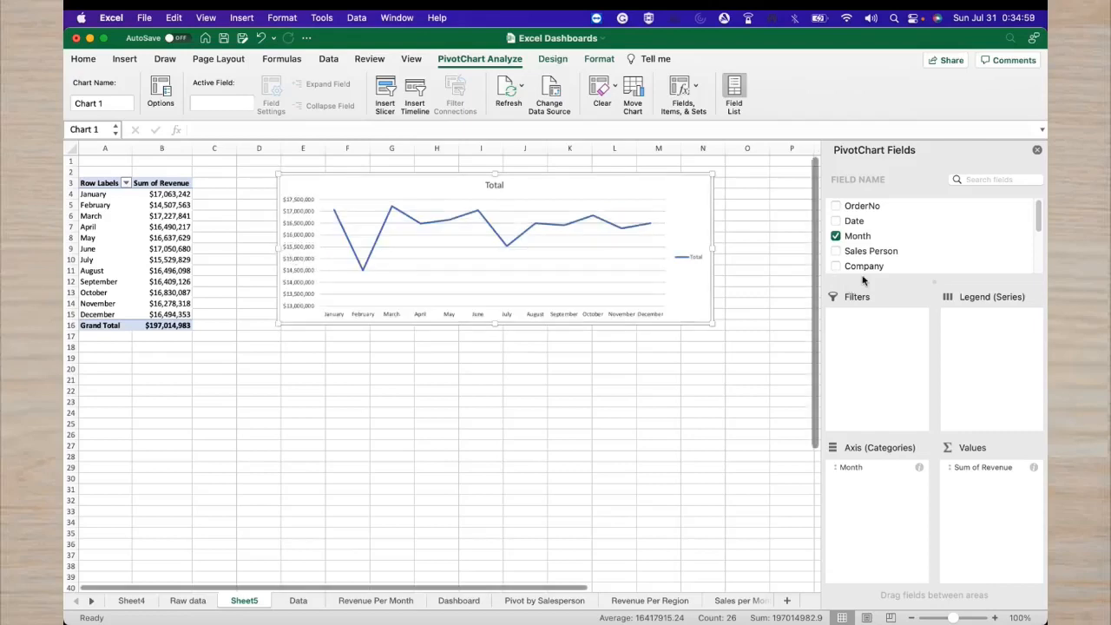
Add the product field to the chart's legend series and shift the plot area to the right within the chart
{"action": "scroll", "coordinate": [853, 261], "scroll_direction": "down", "scroll_amount": 3}
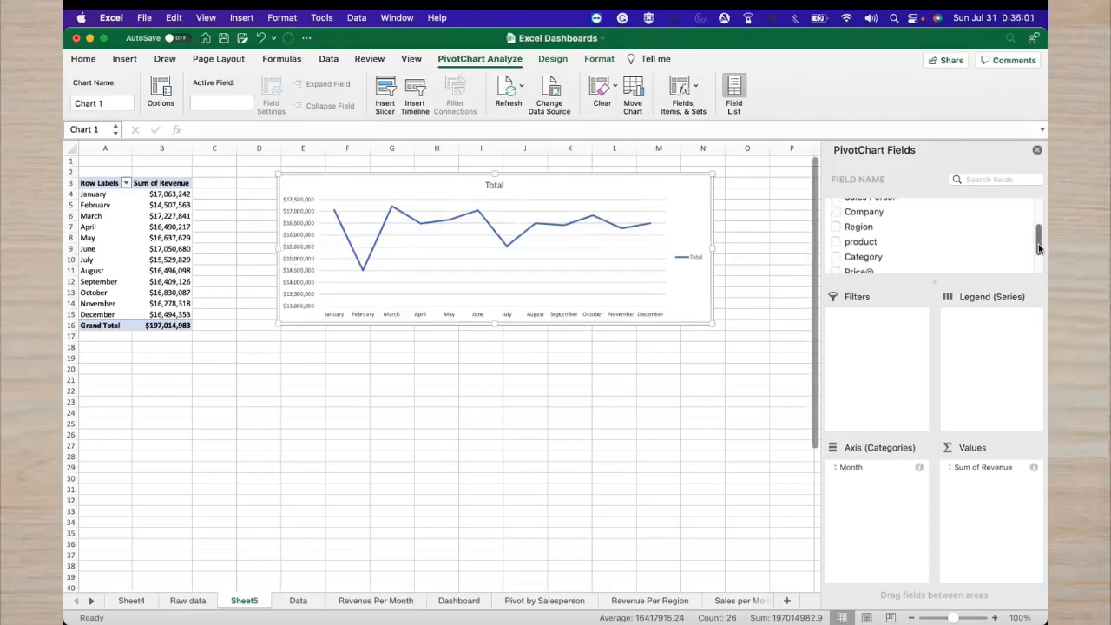
{"action": "left_click_drag", "start_coordinate": [855, 249], "coordinate": [996, 363]}
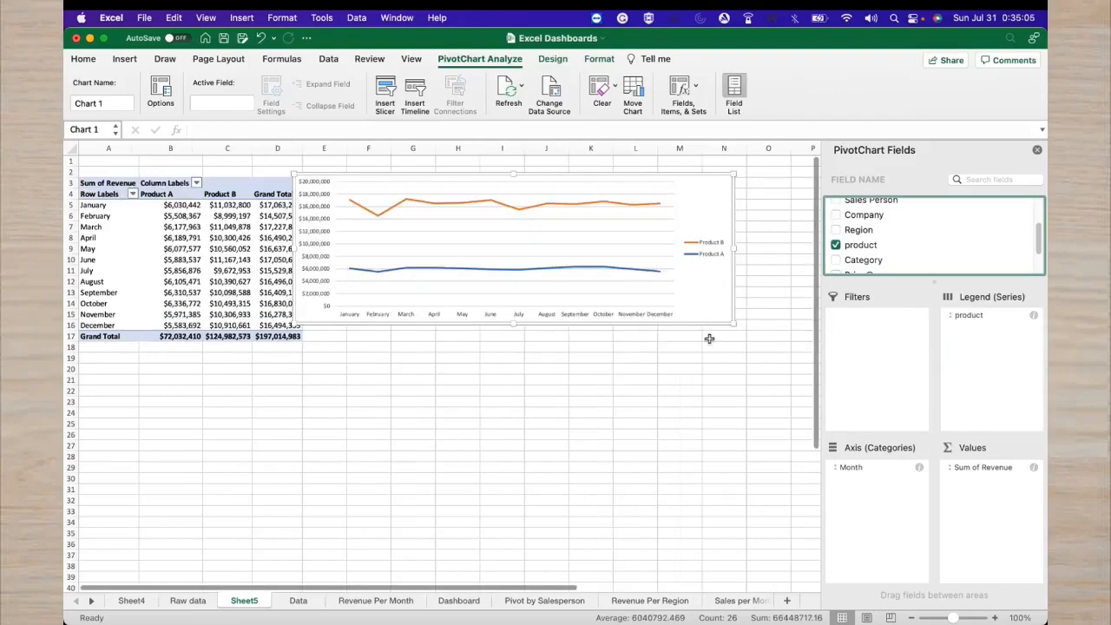
{"action": "left_click", "coordinate": [588, 191]}
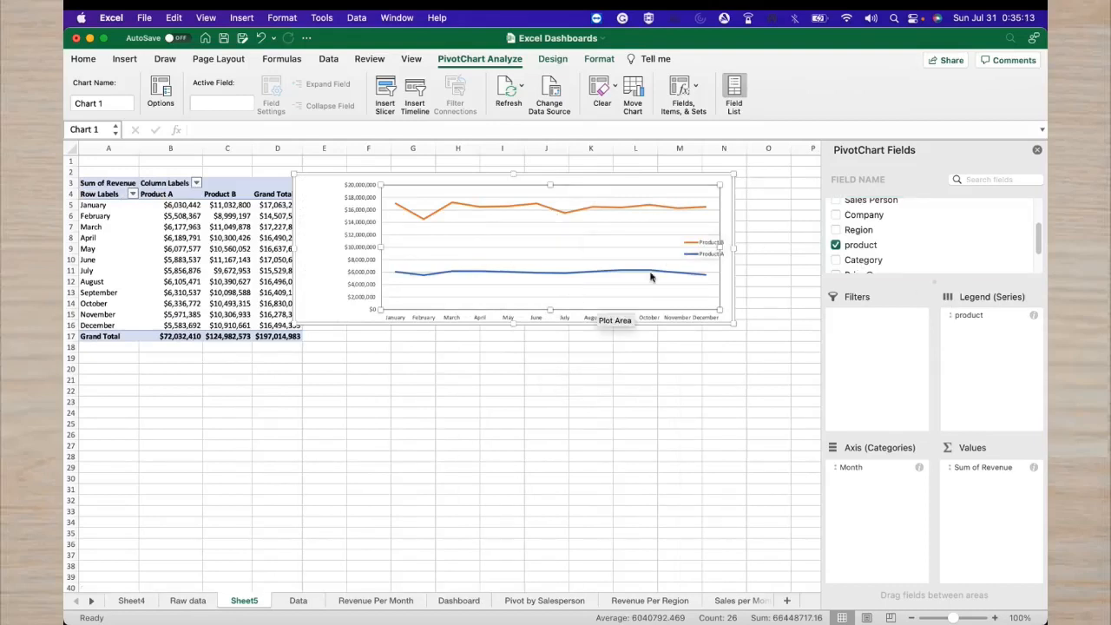
{"action": "mouse_move", "coordinate": [541, 280]}
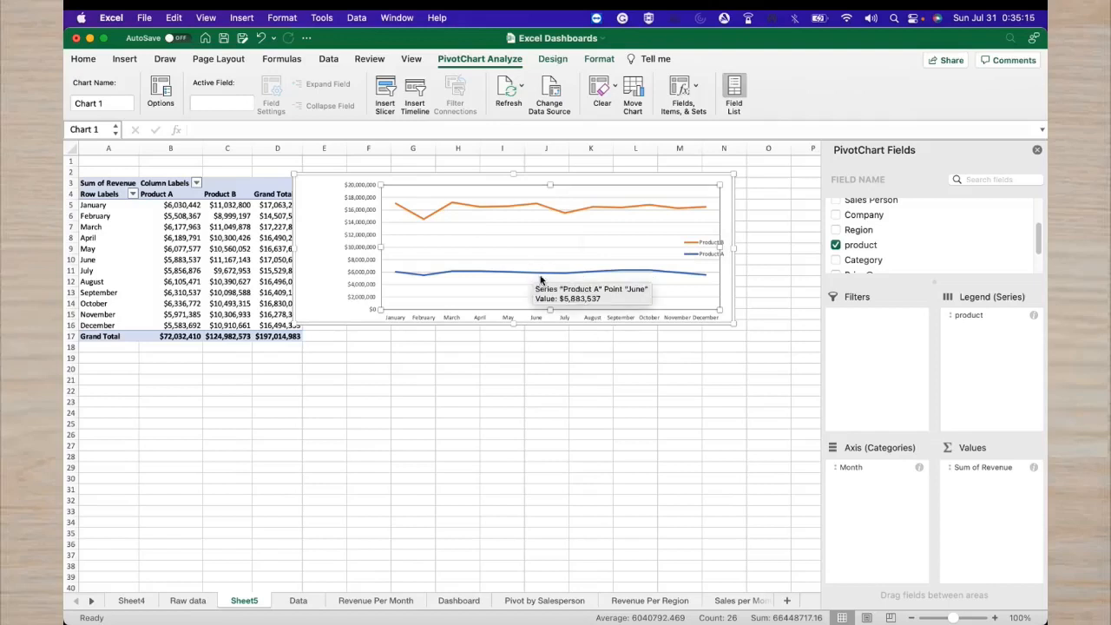
Delete the vertical value axis and the legend from the line chart
{"action": "left_click", "coordinate": [375, 278]}
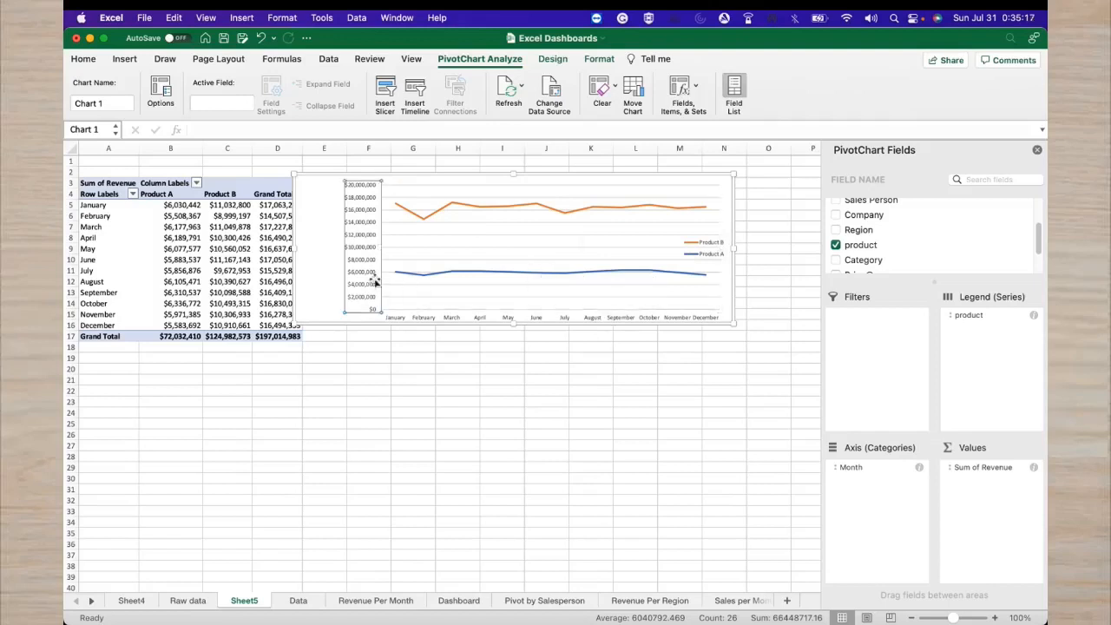
{"action": "key", "text": "Delete"}
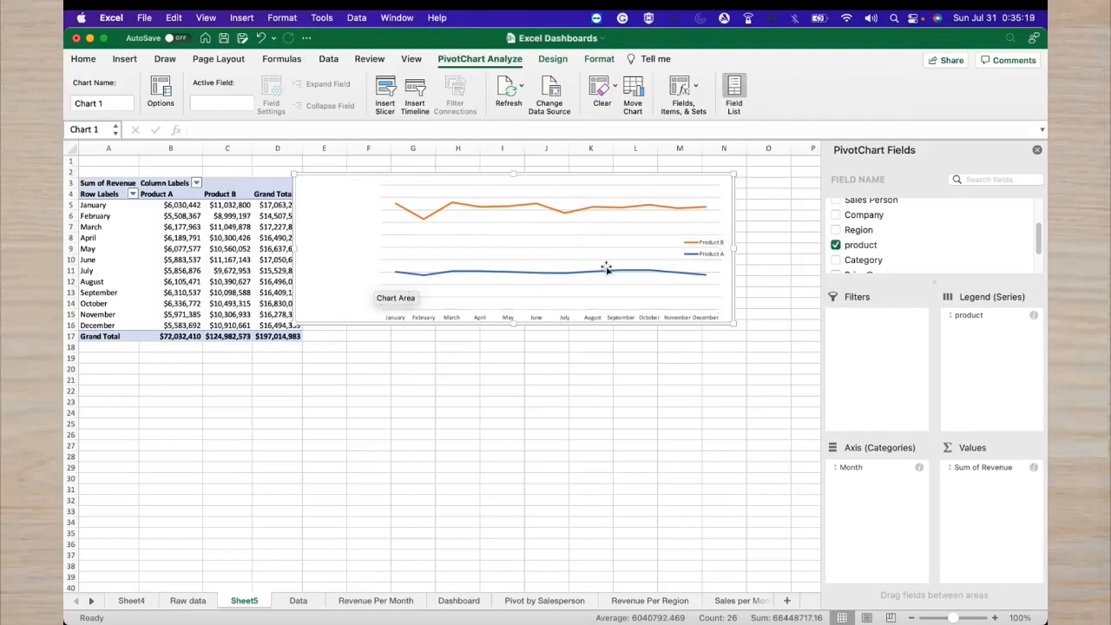
{"action": "left_click", "coordinate": [701, 248]}
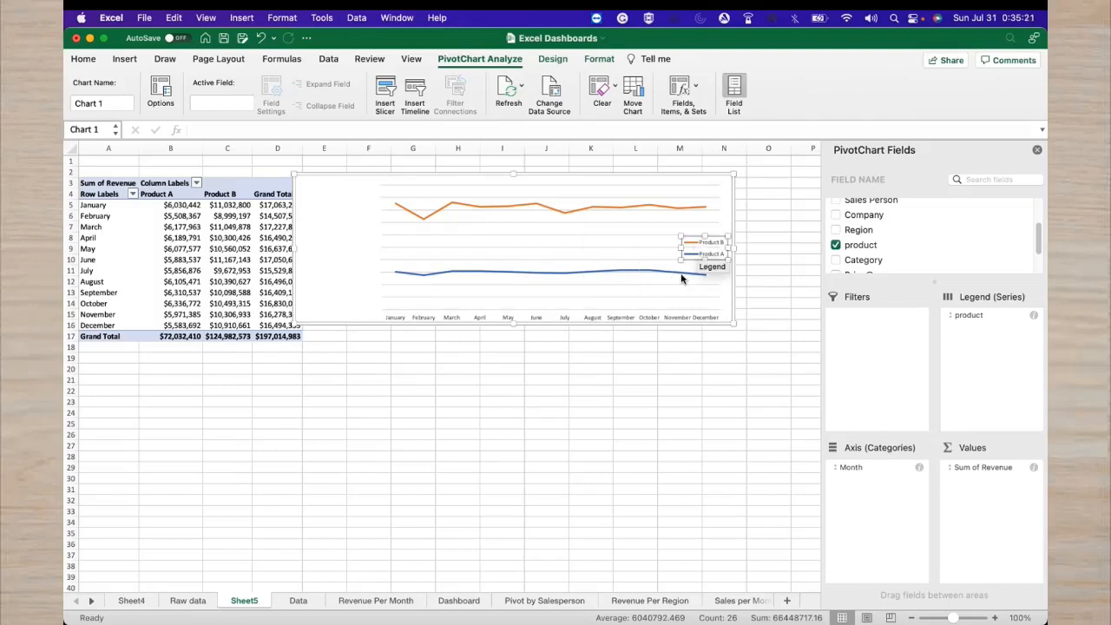
{"action": "mouse_move", "coordinate": [682, 278]}
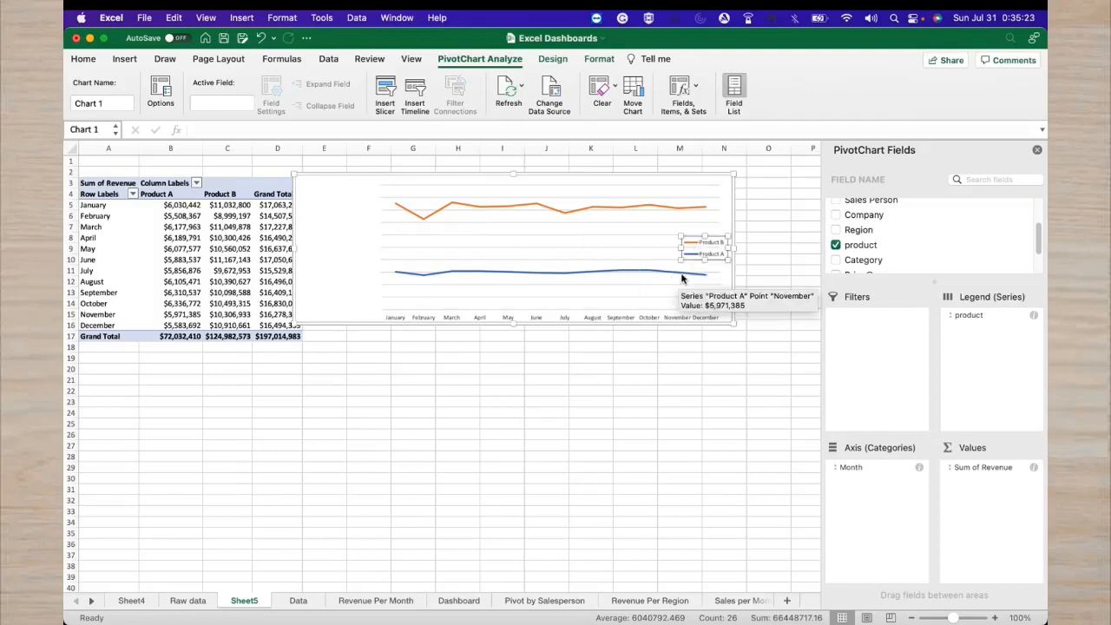
{"action": "key", "text": "Delete"}
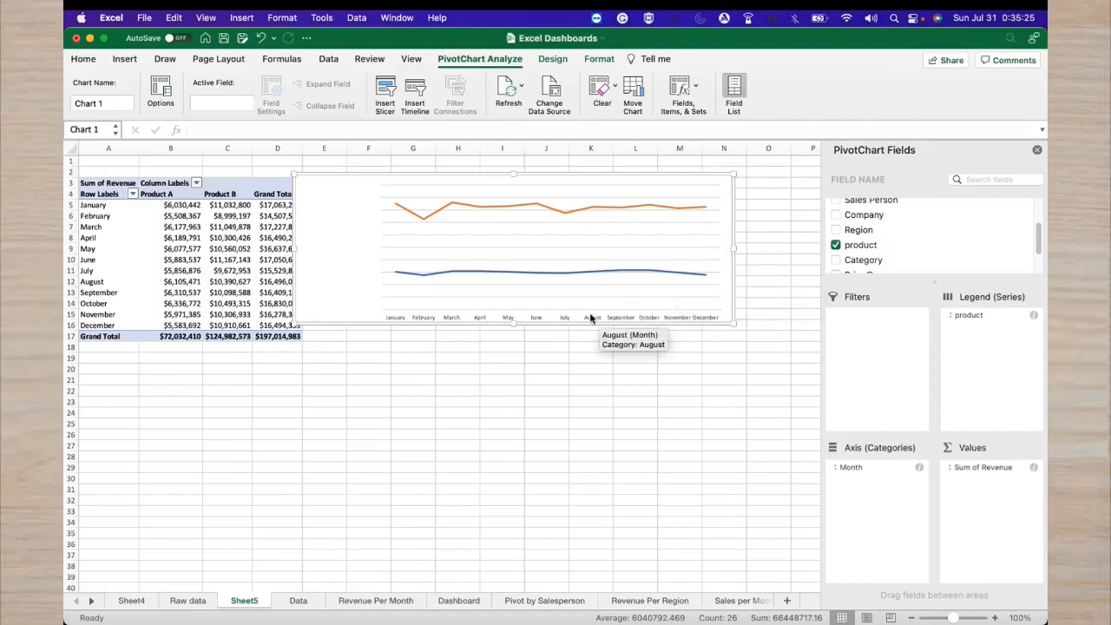
{"action": "right_click", "coordinate": [590, 319]}
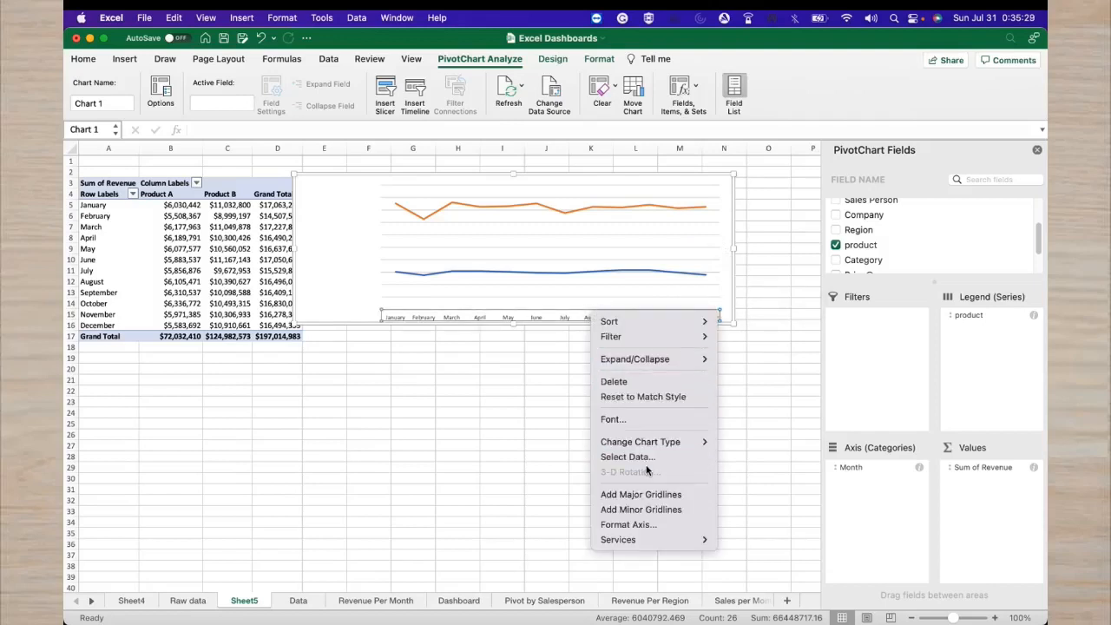
{"action": "left_click", "coordinate": [642, 306]}
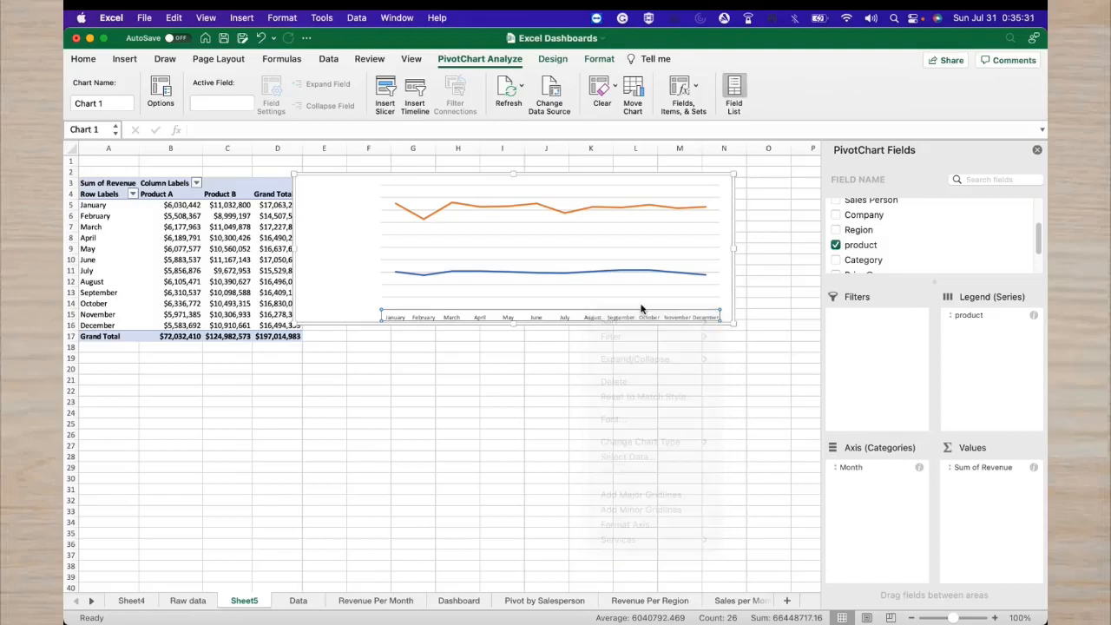
{"action": "left_click", "coordinate": [656, 283]}
{"action": "right_click", "coordinate": [655, 284]}
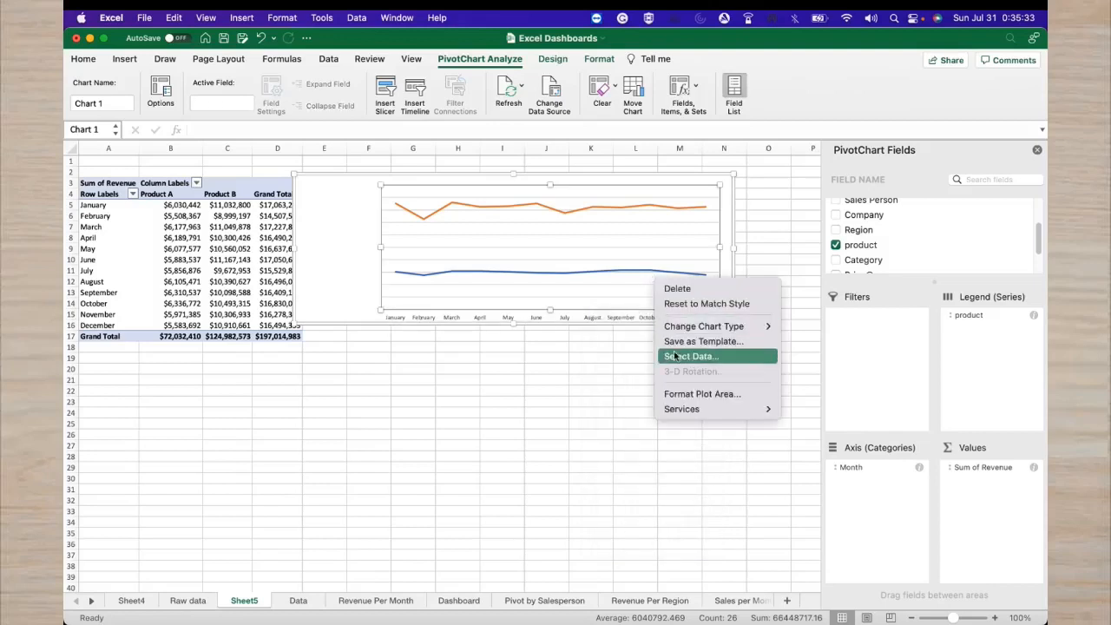
{"action": "left_click", "coordinate": [619, 231]}
{"action": "right_click", "coordinate": [620, 231]}
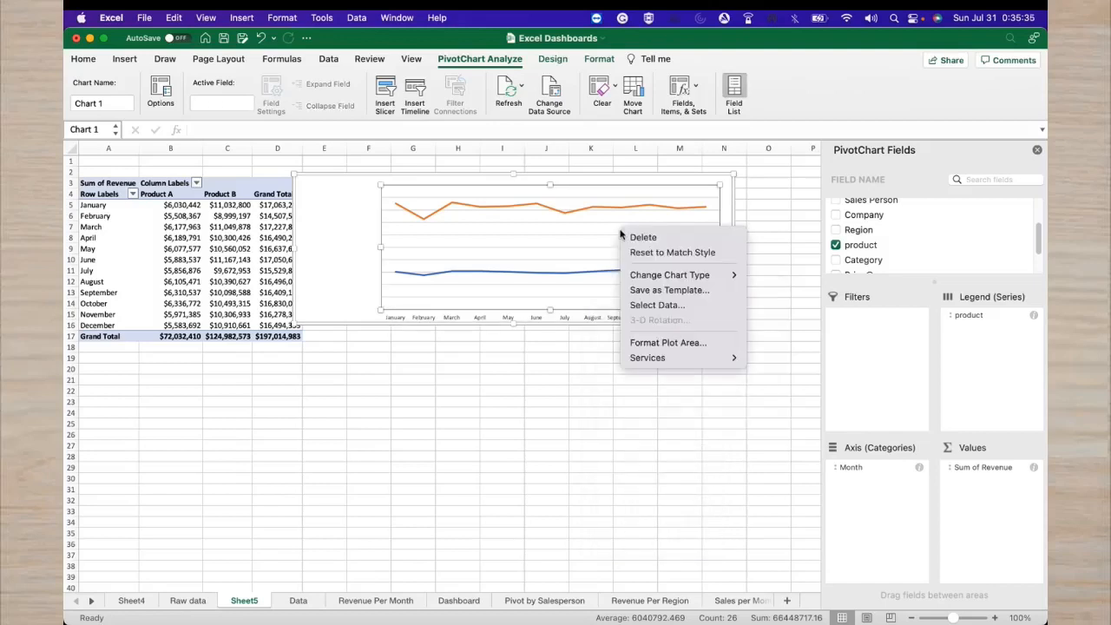
{"action": "left_click", "coordinate": [584, 262]}
{"action": "right_click", "coordinate": [583, 261]}
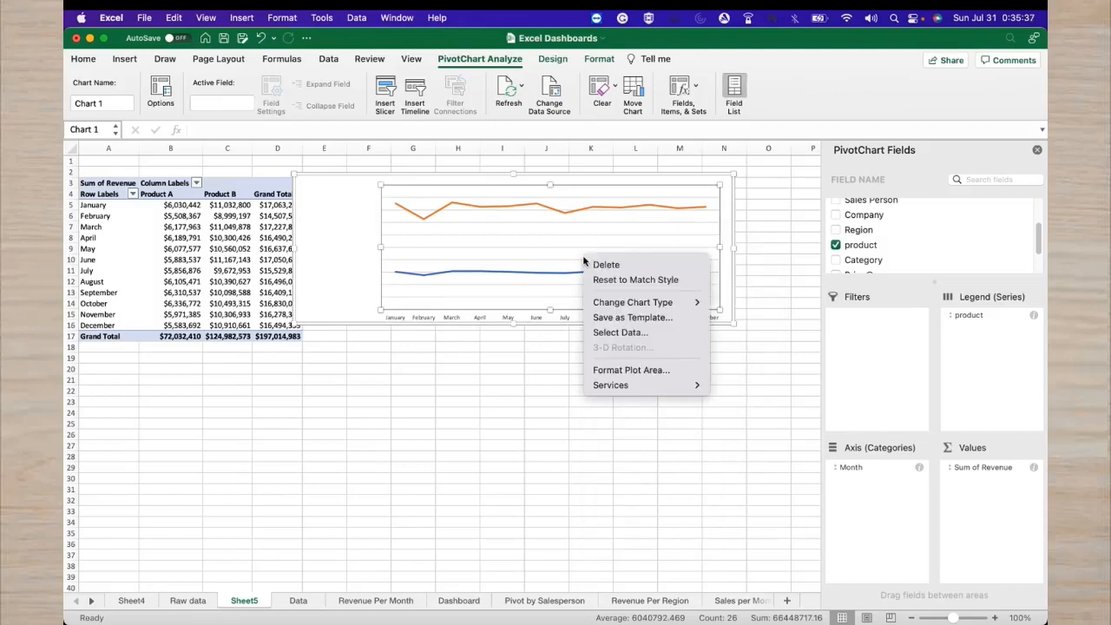
{"action": "left_click", "coordinate": [661, 238]}
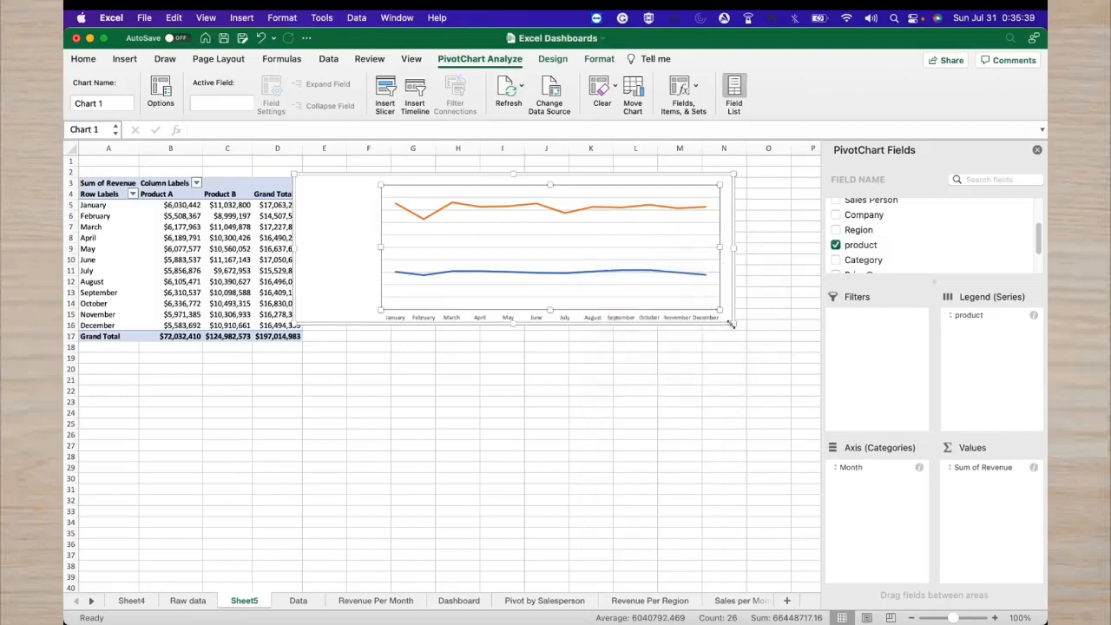
{"action": "left_click", "coordinate": [727, 357]}
{"action": "left_click", "coordinate": [730, 279]}
{"action": "right_click", "coordinate": [729, 279]}
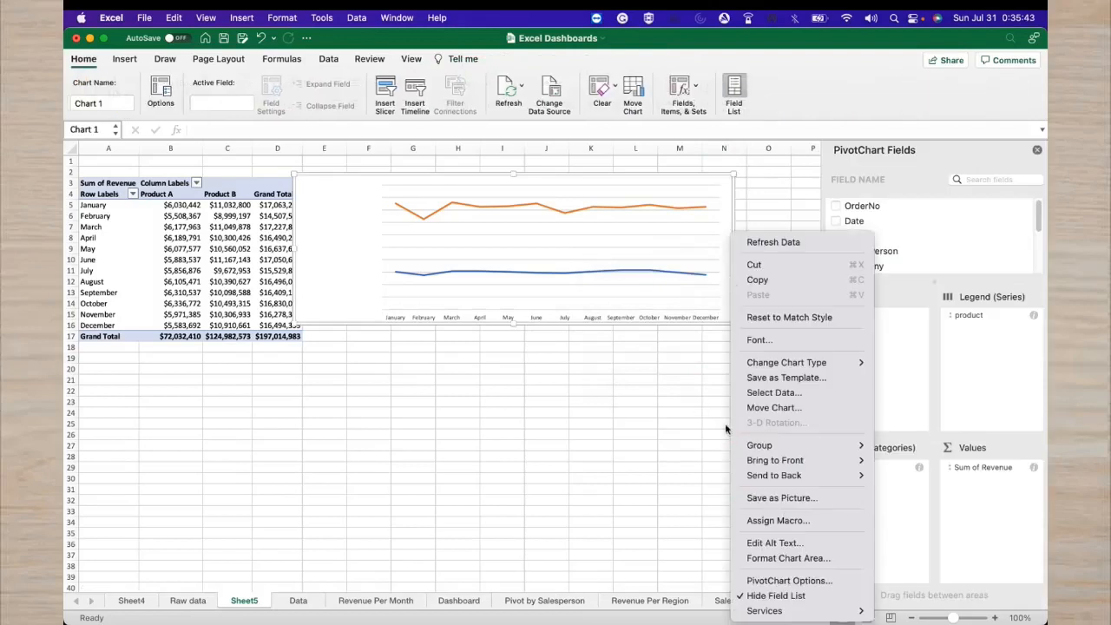
{"action": "left_click", "coordinate": [642, 383]}
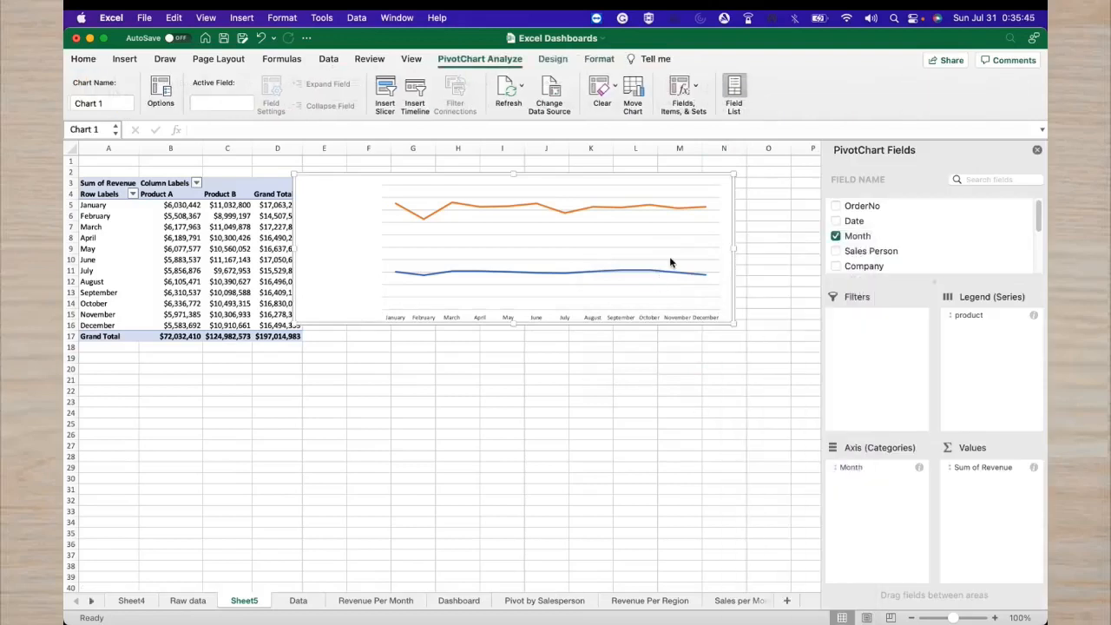
{"action": "right_click", "coordinate": [670, 300]}
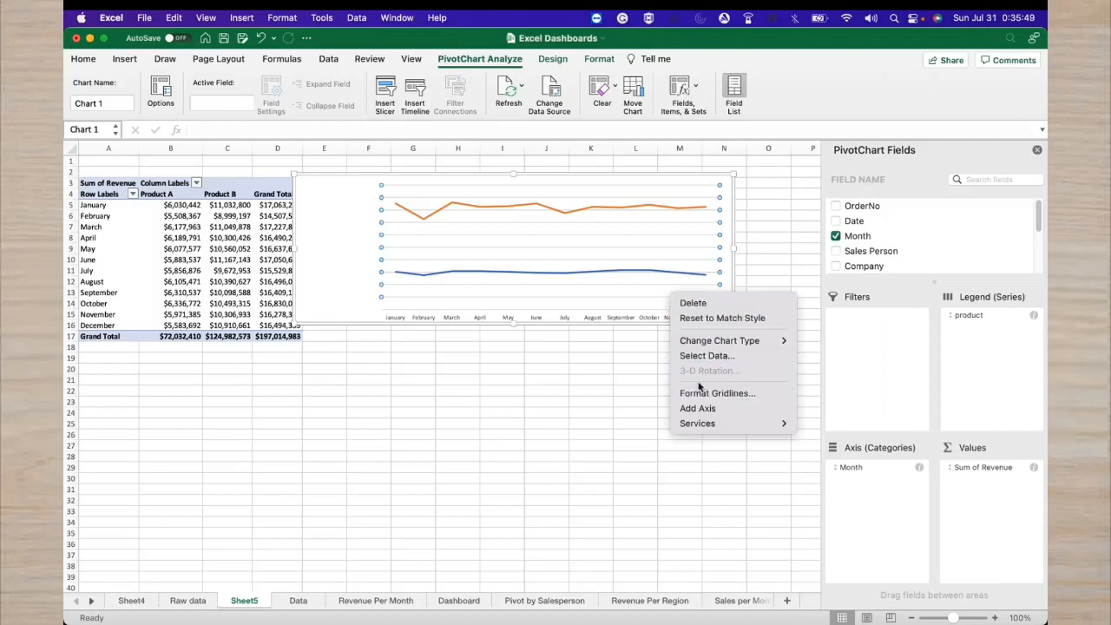
{"action": "left_click", "coordinate": [588, 247]}
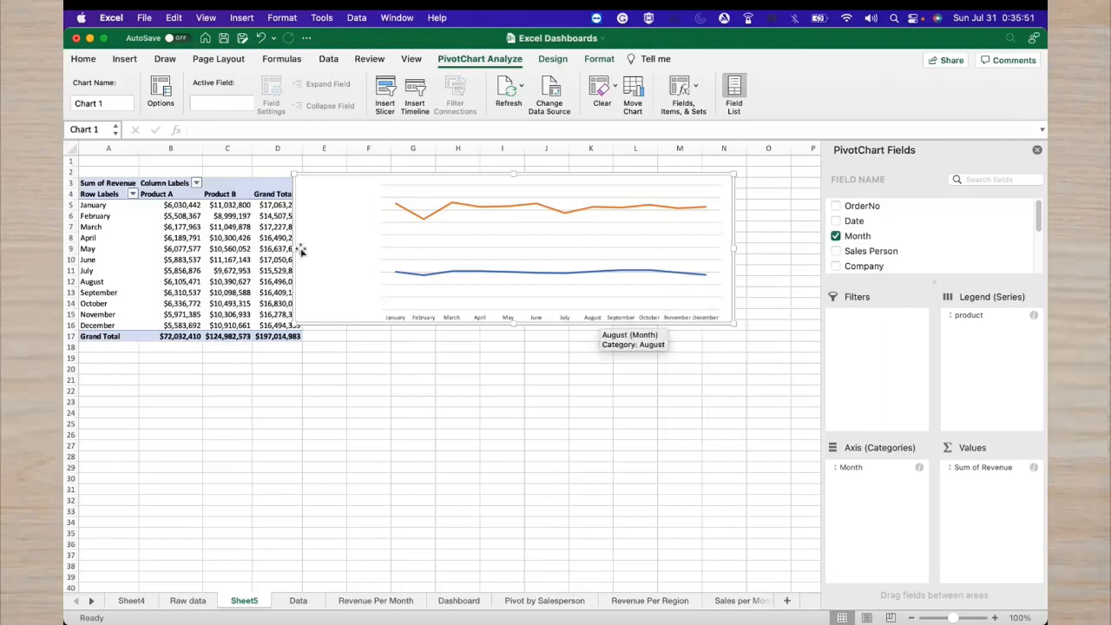
Narrow the line chart so it clears the pivot table's Grand Total column, and inspect the chart's data source
{"action": "left_click_drag", "start_coordinate": [296, 249], "coordinate": [349, 248]}
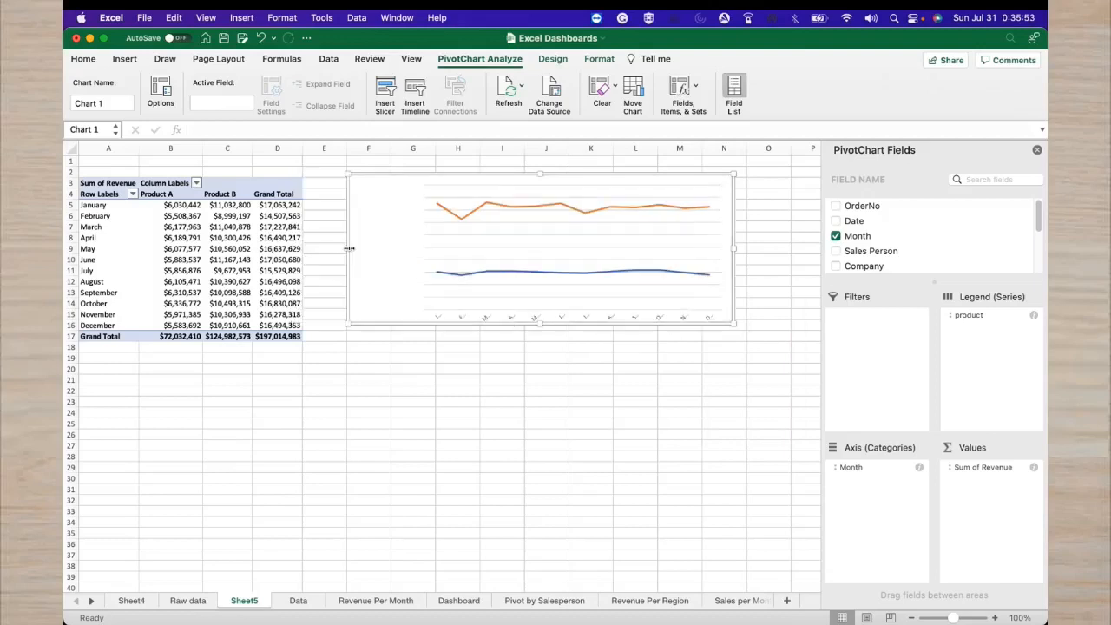
{"action": "left_click", "coordinate": [491, 261]}
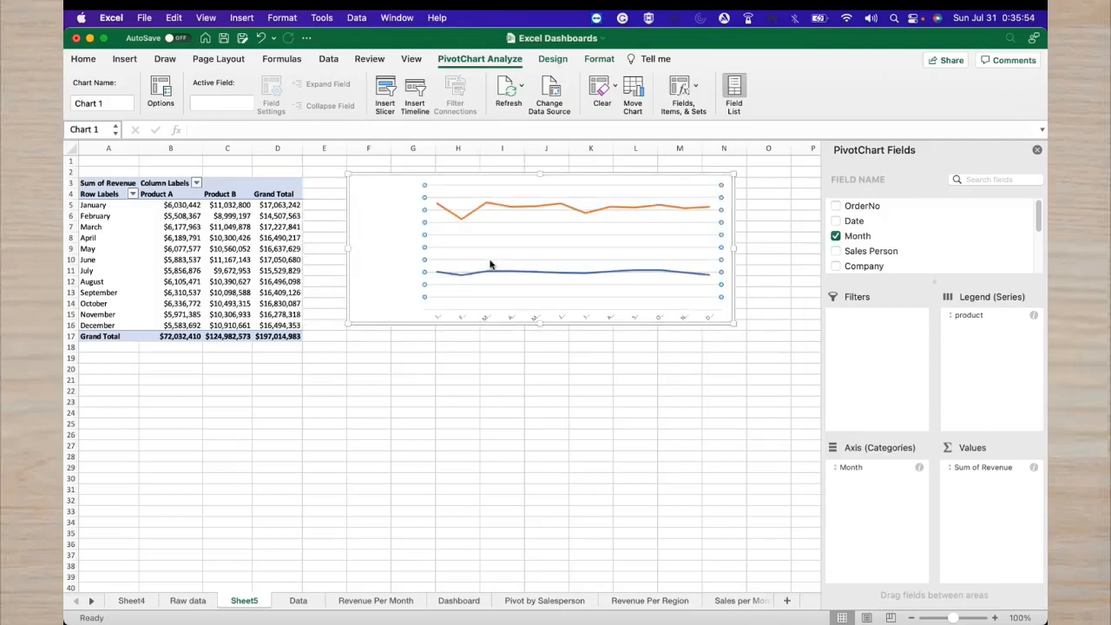
{"action": "right_click", "coordinate": [542, 187]}
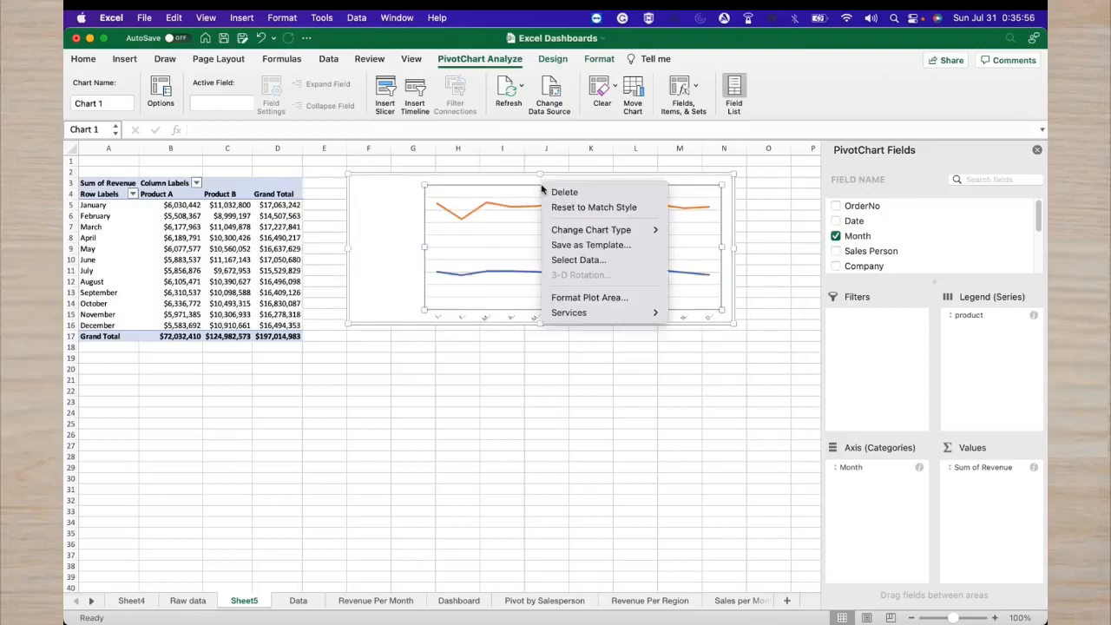
{"action": "left_click", "coordinate": [573, 261]}
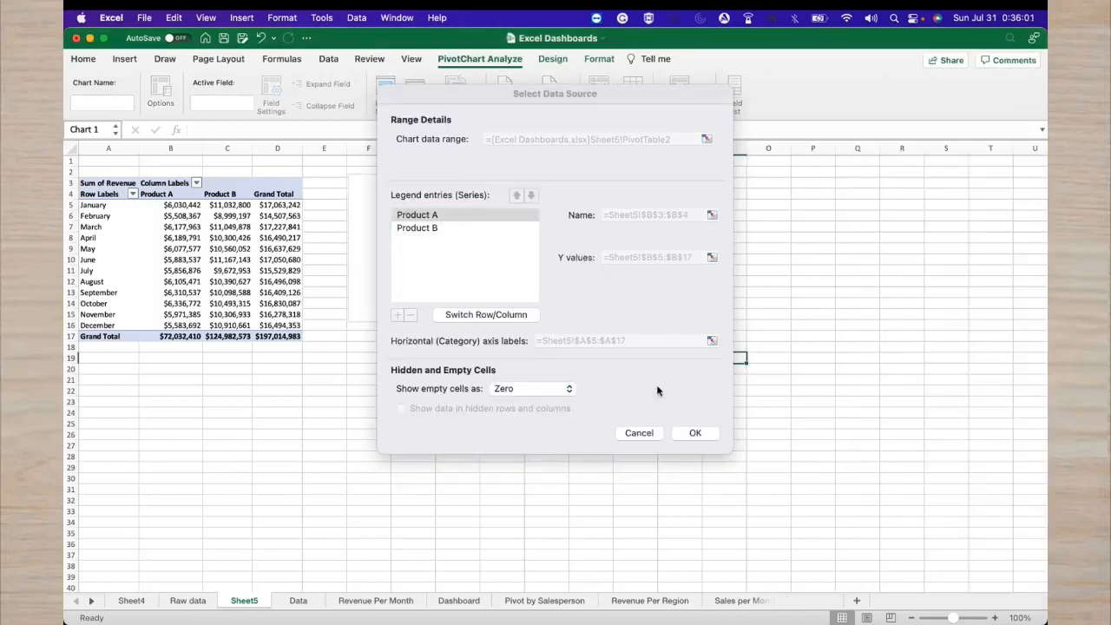
{"action": "left_click", "coordinate": [639, 432]}
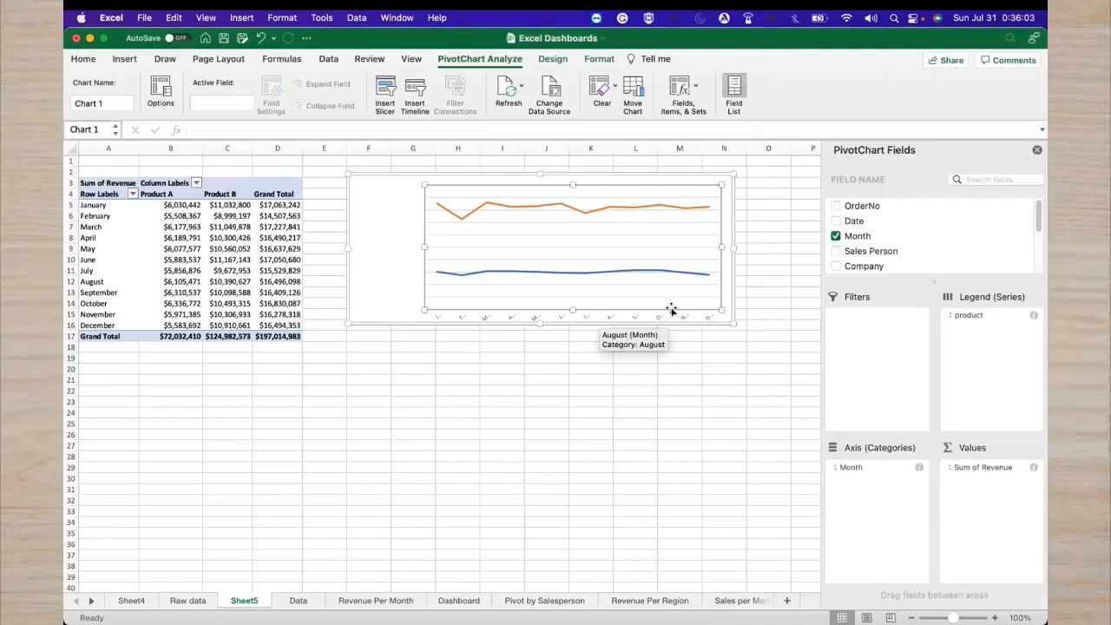
Enlarge the line chart down to row 24, widen it to column O and leave a larger gap beside the pivot table
{"action": "left_click_drag", "start_coordinate": [541, 329], "coordinate": [540, 361]}
{"action": "left_click_drag", "start_coordinate": [349, 279], "coordinate": [372, 269]}
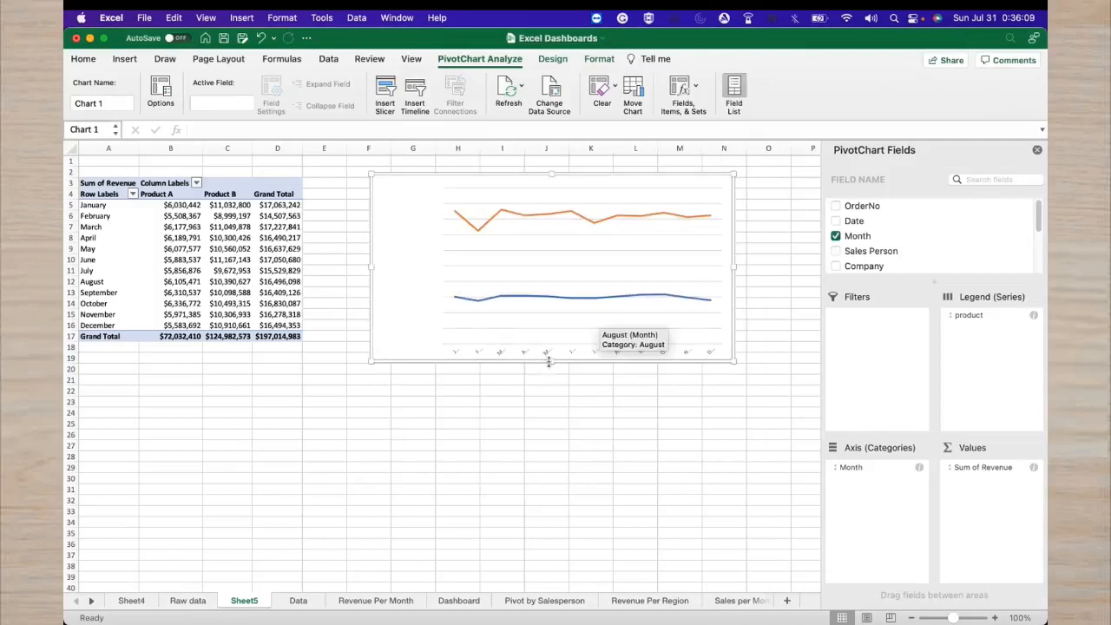
{"action": "left_click_drag", "start_coordinate": [551, 361], "coordinate": [552, 423]}
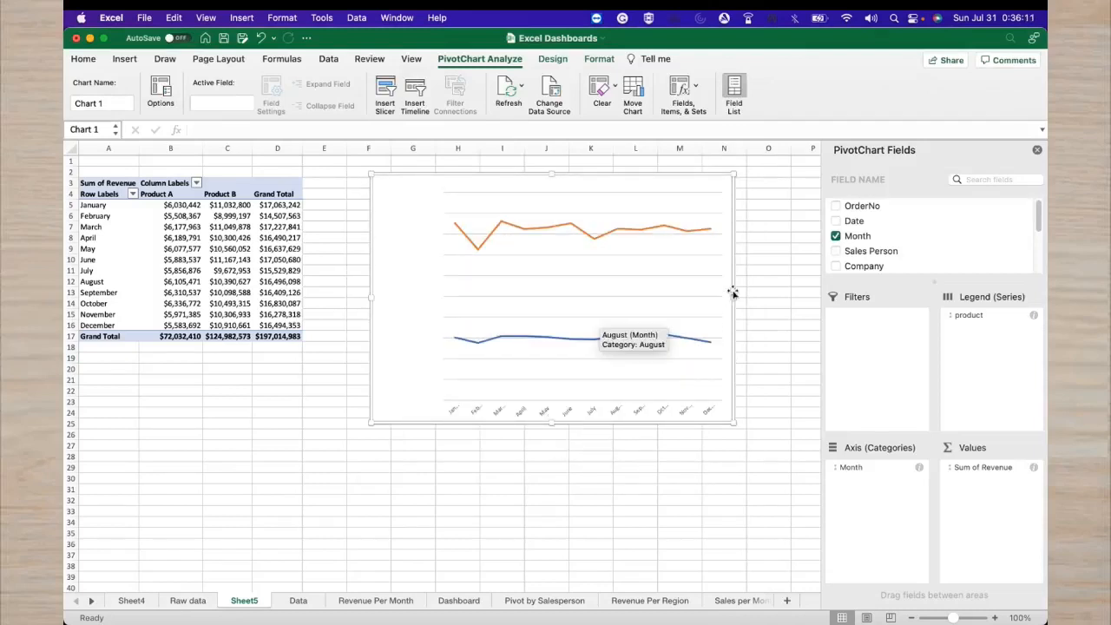
{"action": "left_click_drag", "start_coordinate": [735, 296], "coordinate": [767, 295]}
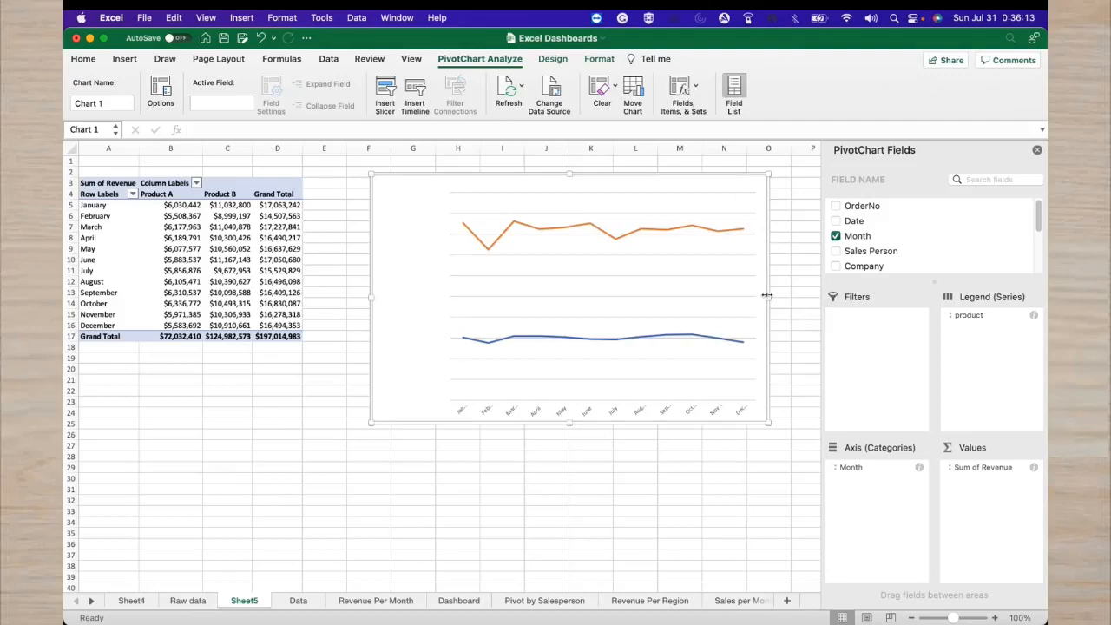
Remove the product field from the chart's legend series
{"action": "left_click", "coordinate": [973, 320]}
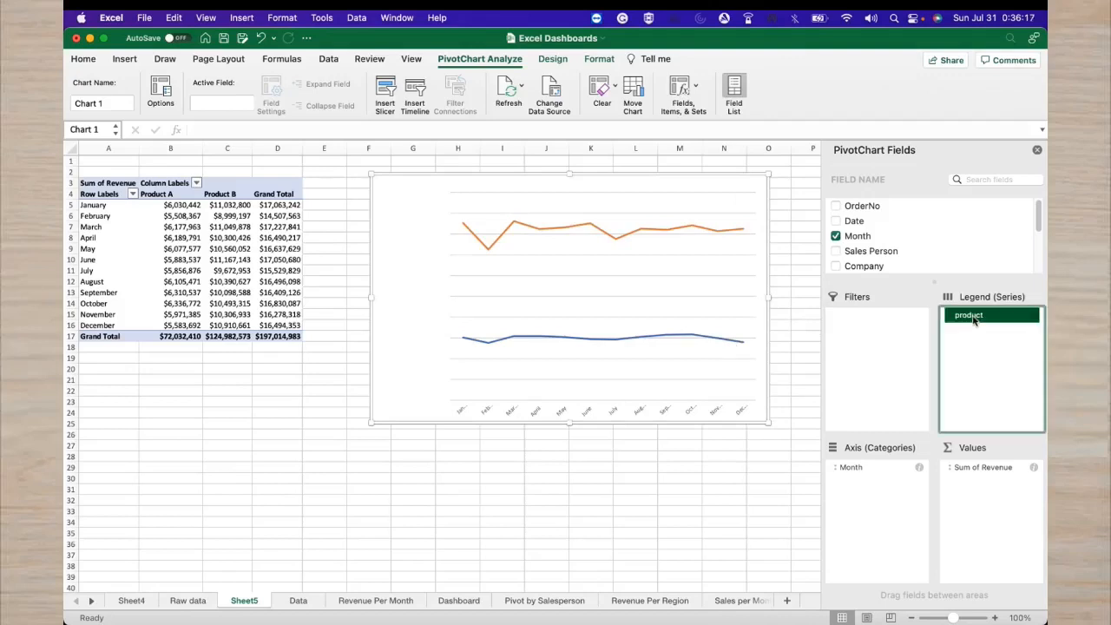
{"action": "left_click", "coordinate": [973, 318]}
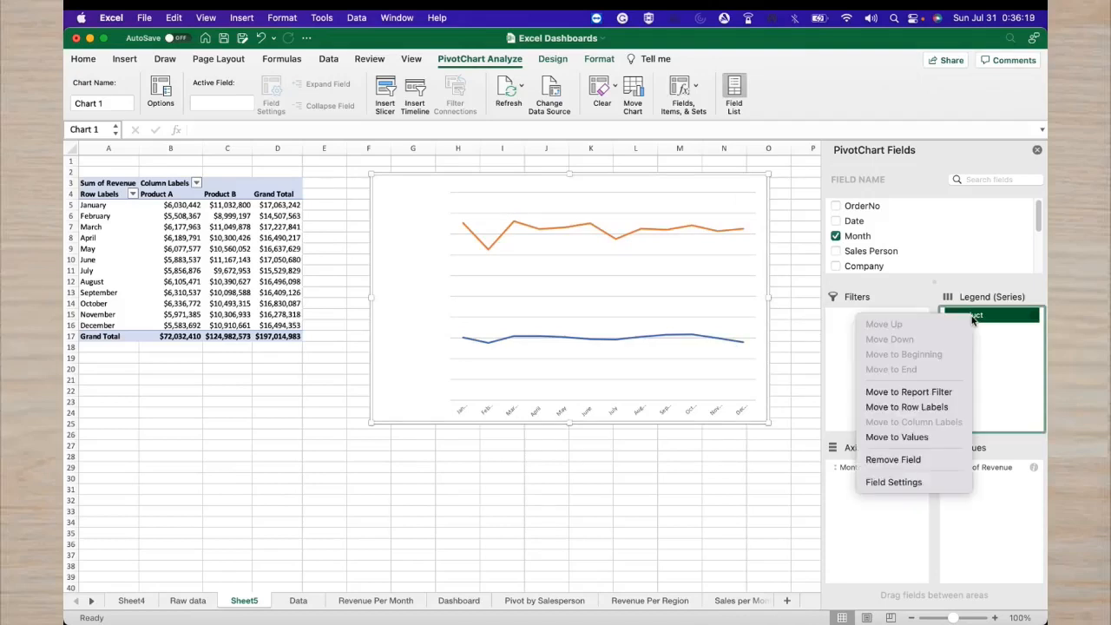
{"action": "left_click", "coordinate": [895, 459]}
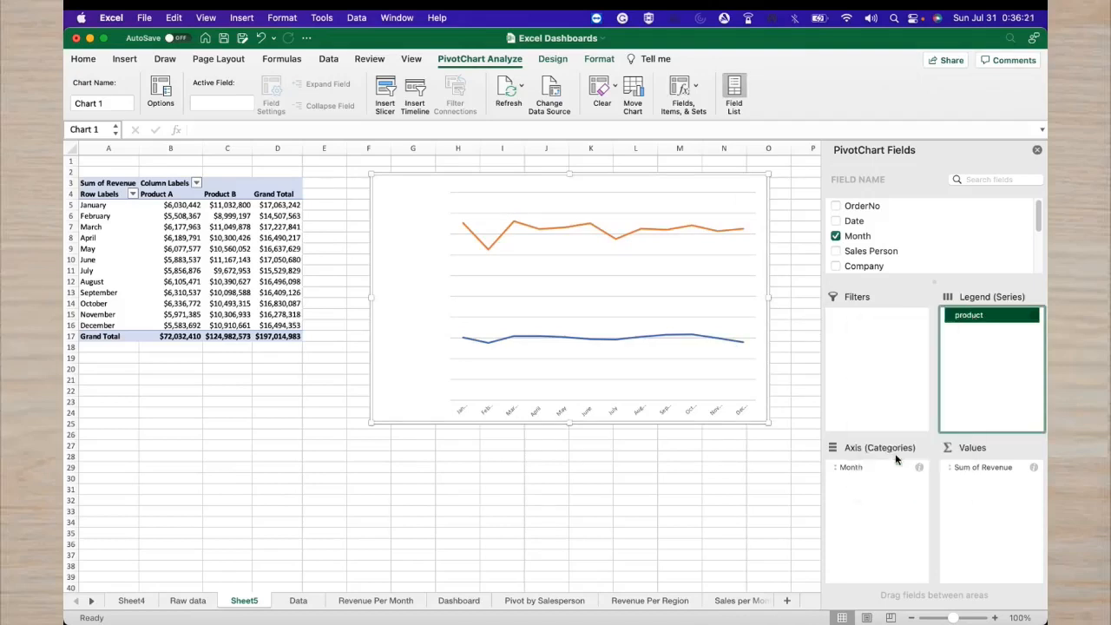
Shorten the line chart to about row 18 and extend its right edge just past column O
{"action": "right_click", "coordinate": [619, 325]}
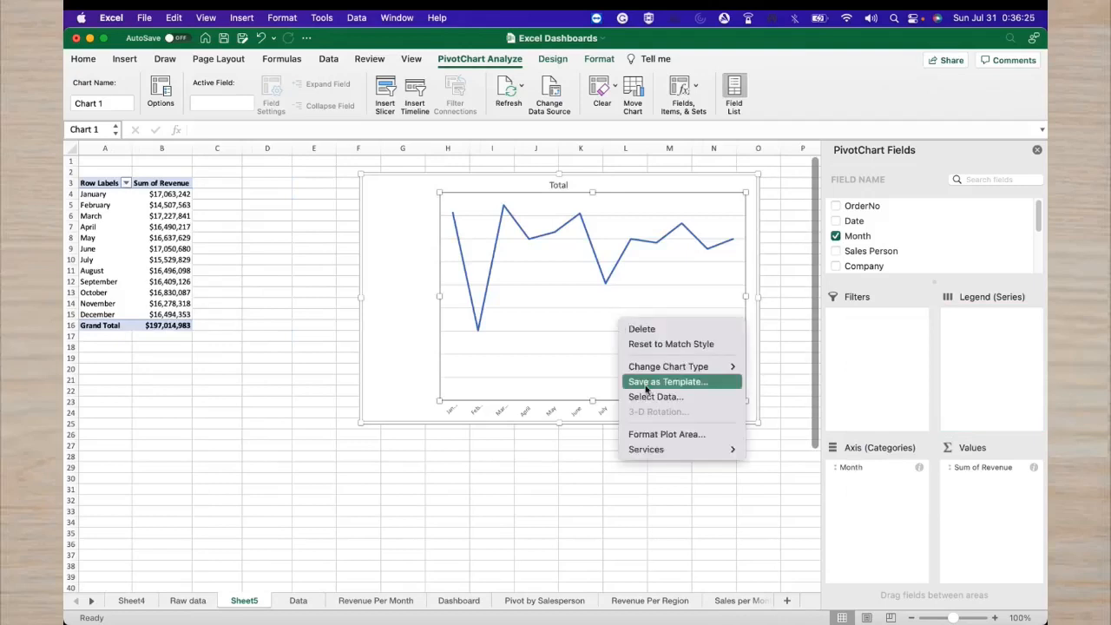
{"action": "left_click", "coordinate": [671, 310]}
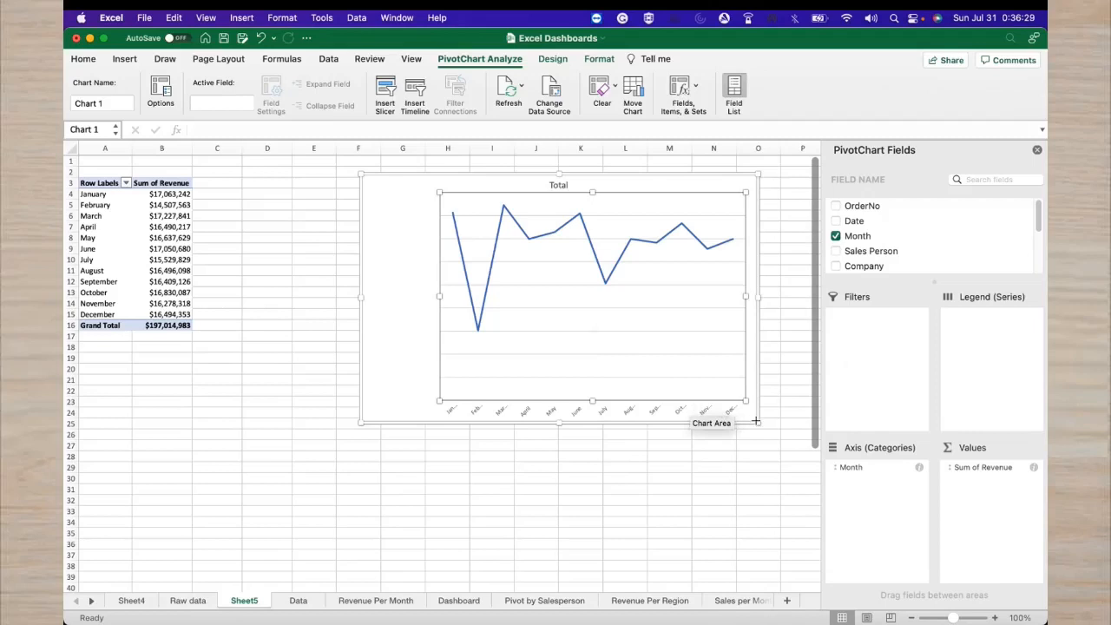
{"action": "left_click_drag", "start_coordinate": [755, 421], "coordinate": [752, 346]}
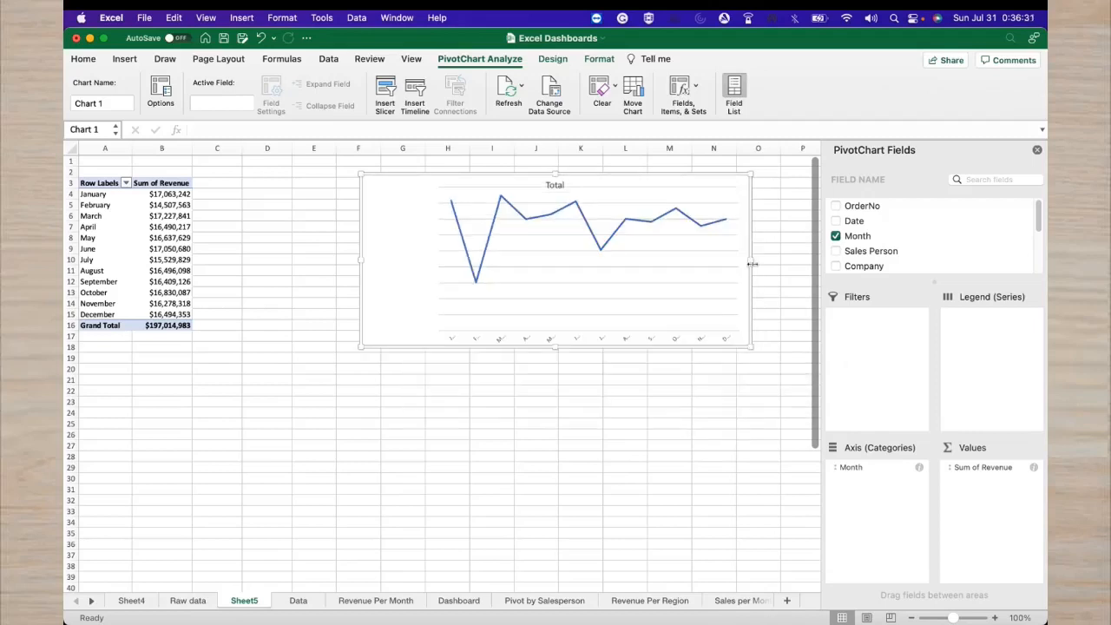
{"action": "left_click_drag", "start_coordinate": [752, 262], "coordinate": [787, 263]}
Set the pivot chart's type to 2-D stacked line
{"action": "right_click", "coordinate": [764, 270]}
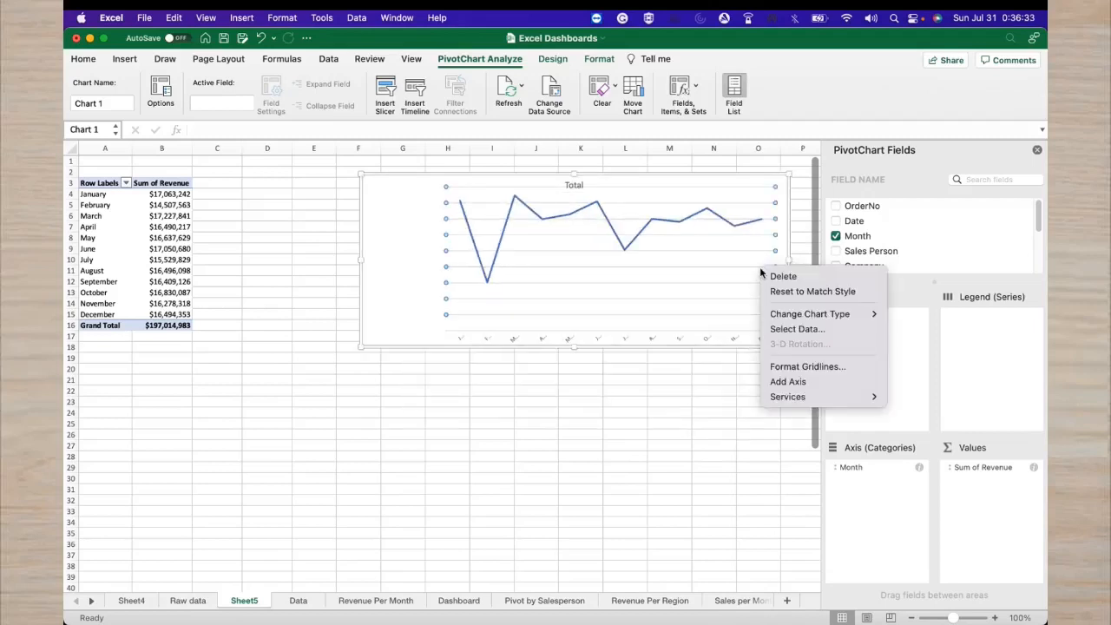
{"action": "mouse_move", "coordinate": [808, 314]}
{"action": "mouse_move", "coordinate": [952, 348]}
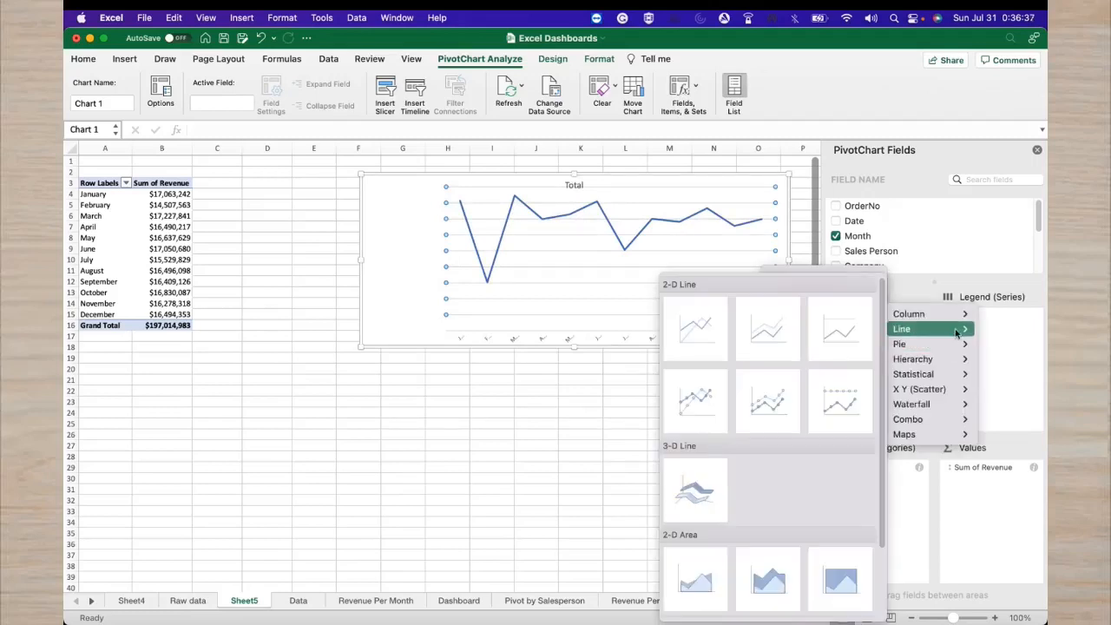
{"action": "left_click", "coordinate": [786, 337]}
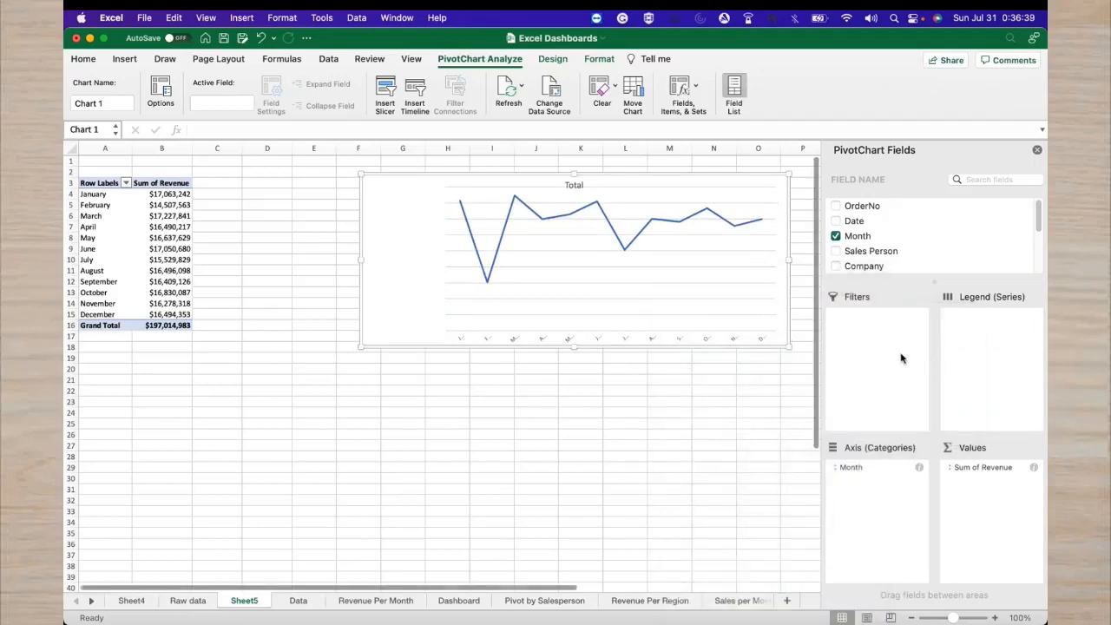
{"action": "left_click", "coordinate": [742, 404]}
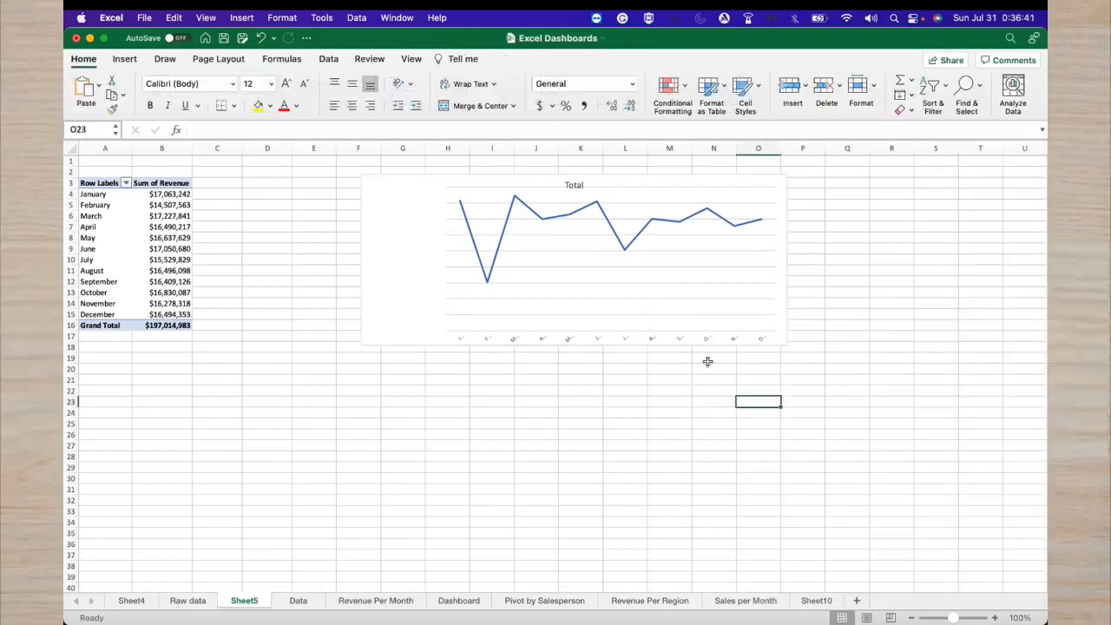
Stretch the line chart's left edge into column C beside the pivot table and set its bottom edge at about row 15
{"action": "left_click", "coordinate": [692, 312]}
{"action": "left_click_drag", "start_coordinate": [575, 351], "coordinate": [565, 447]}
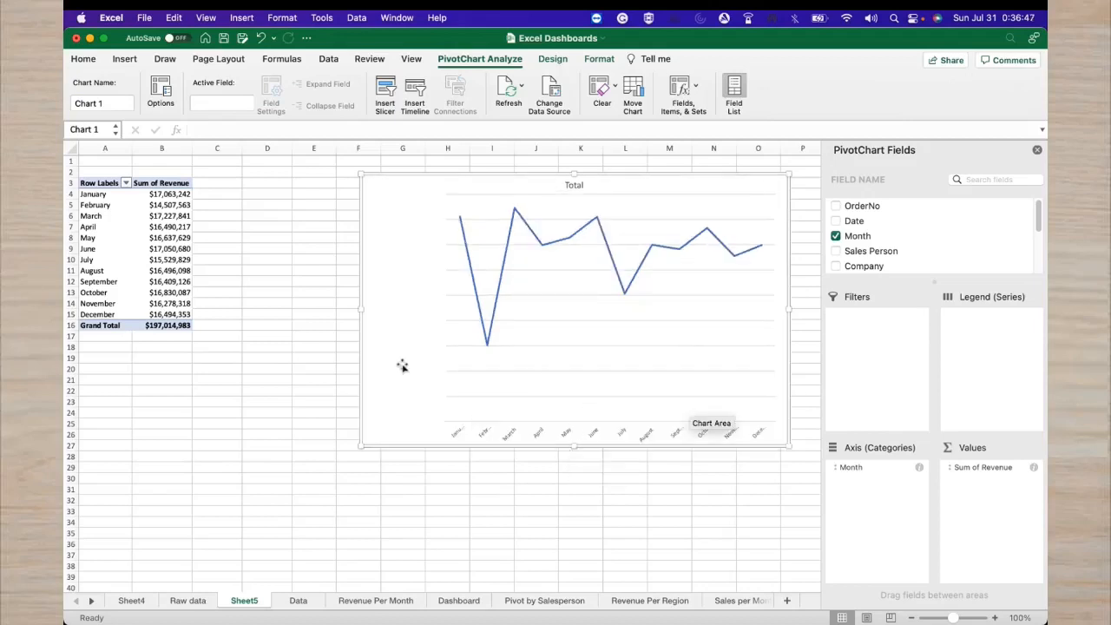
{"action": "left_click_drag", "start_coordinate": [362, 313], "coordinate": [281, 311]}
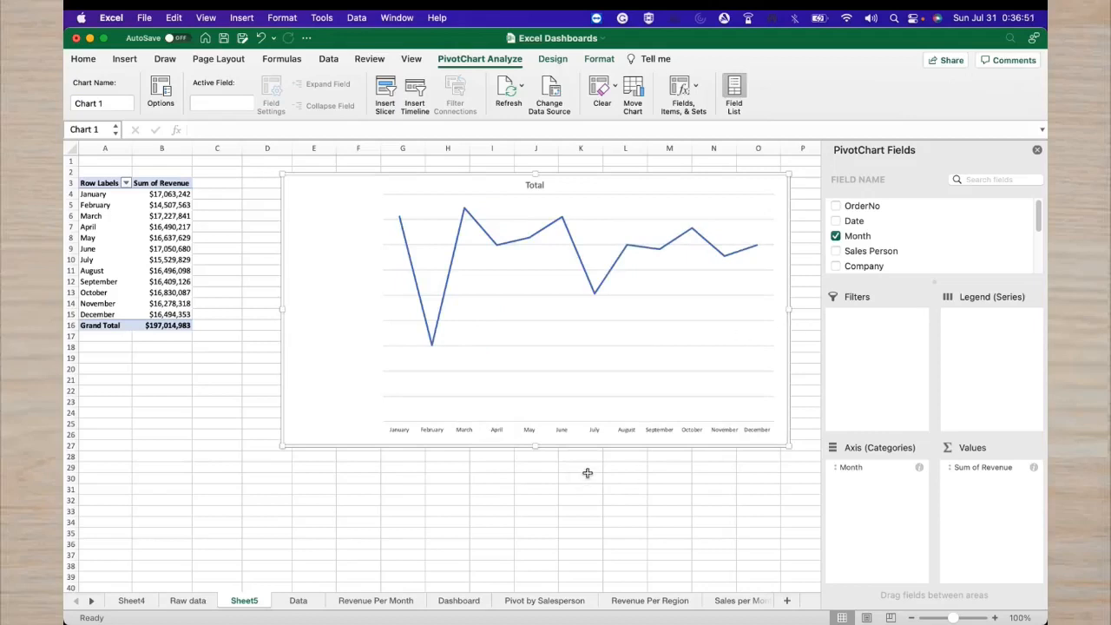
{"action": "left_click_drag", "start_coordinate": [540, 446], "coordinate": [531, 363]}
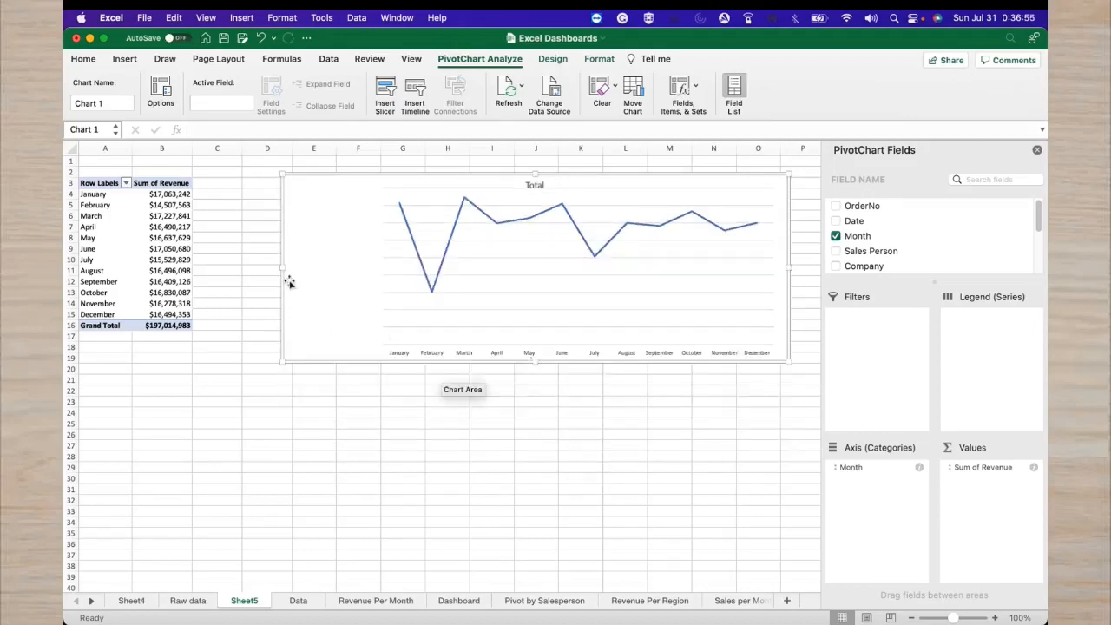
{"action": "left_click_drag", "start_coordinate": [281, 269], "coordinate": [233, 269]}
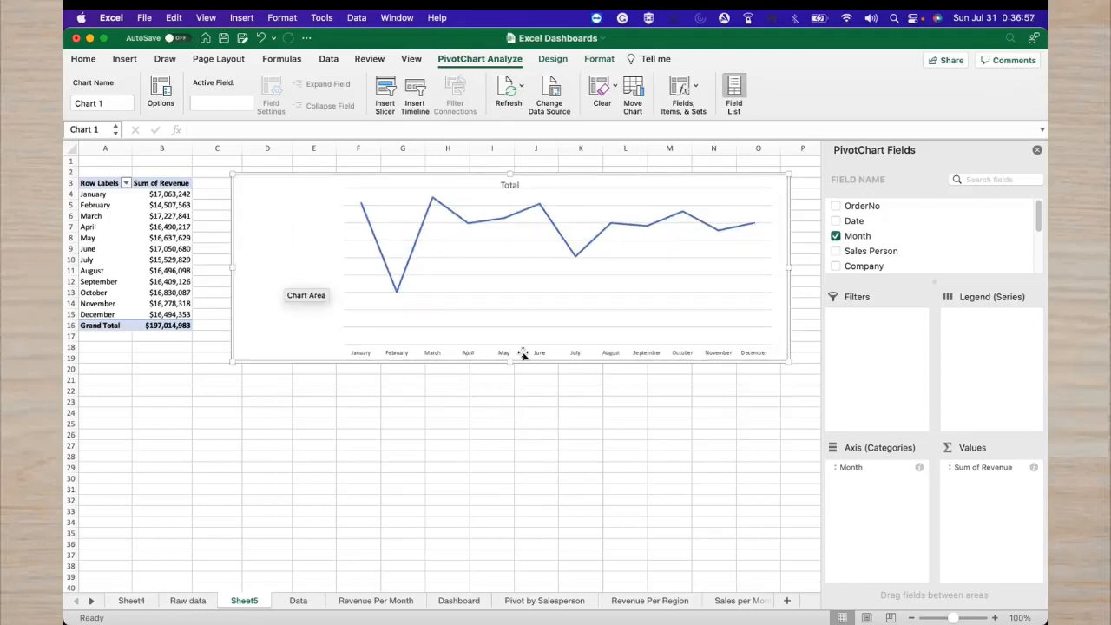
{"action": "left_click_drag", "start_coordinate": [512, 361], "coordinate": [509, 309]}
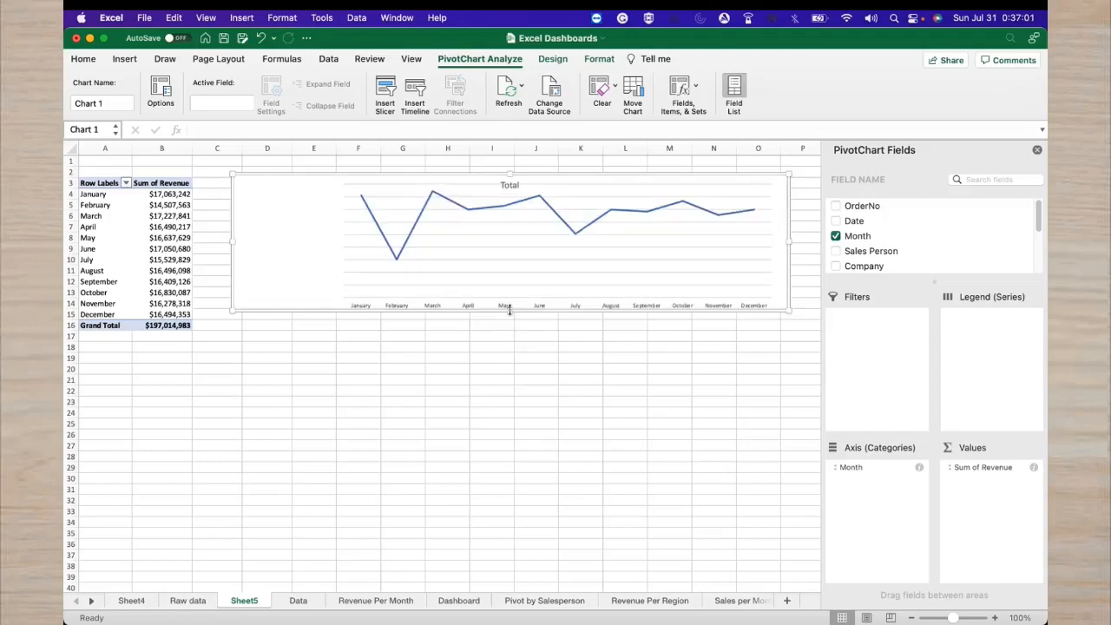
{"action": "left_click", "coordinate": [615, 271]}
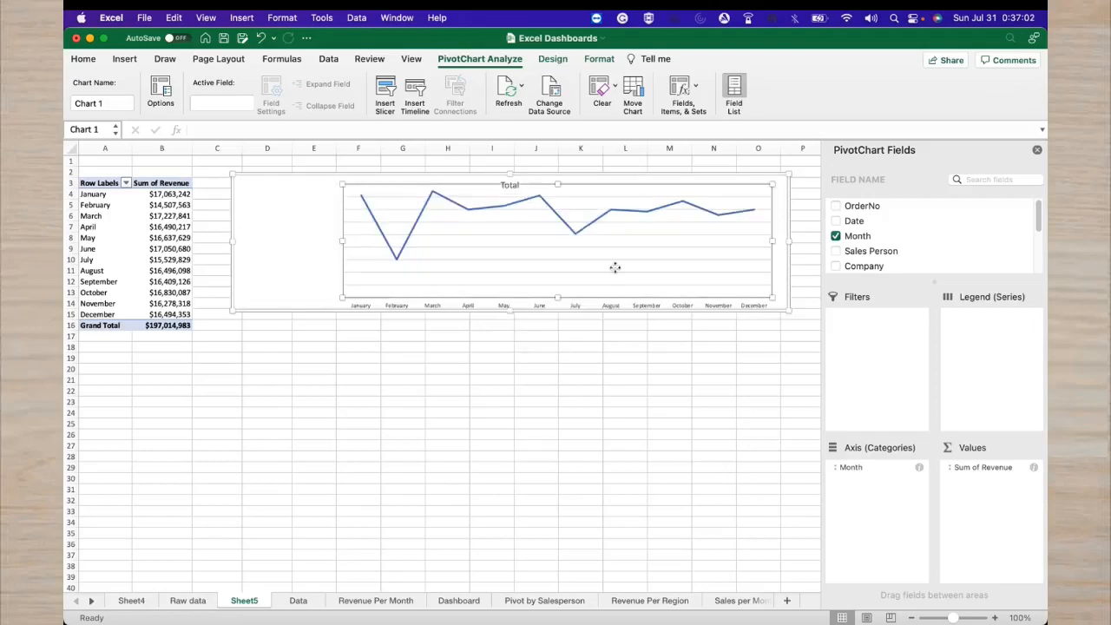
{"action": "right_click", "coordinate": [317, 236]}
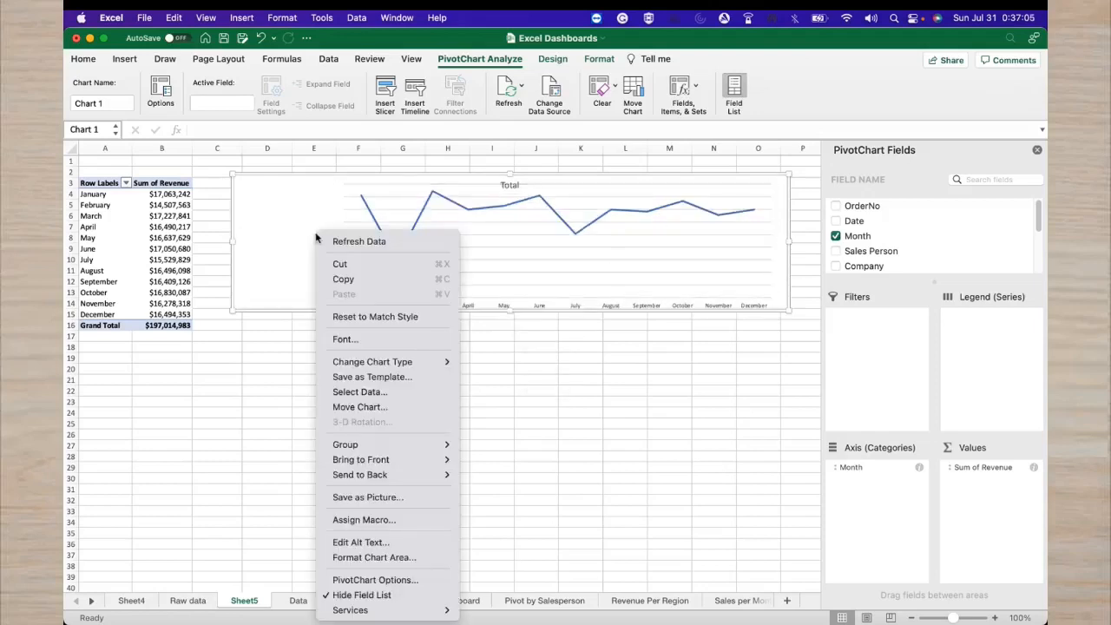
{"action": "left_click", "coordinate": [290, 228]}
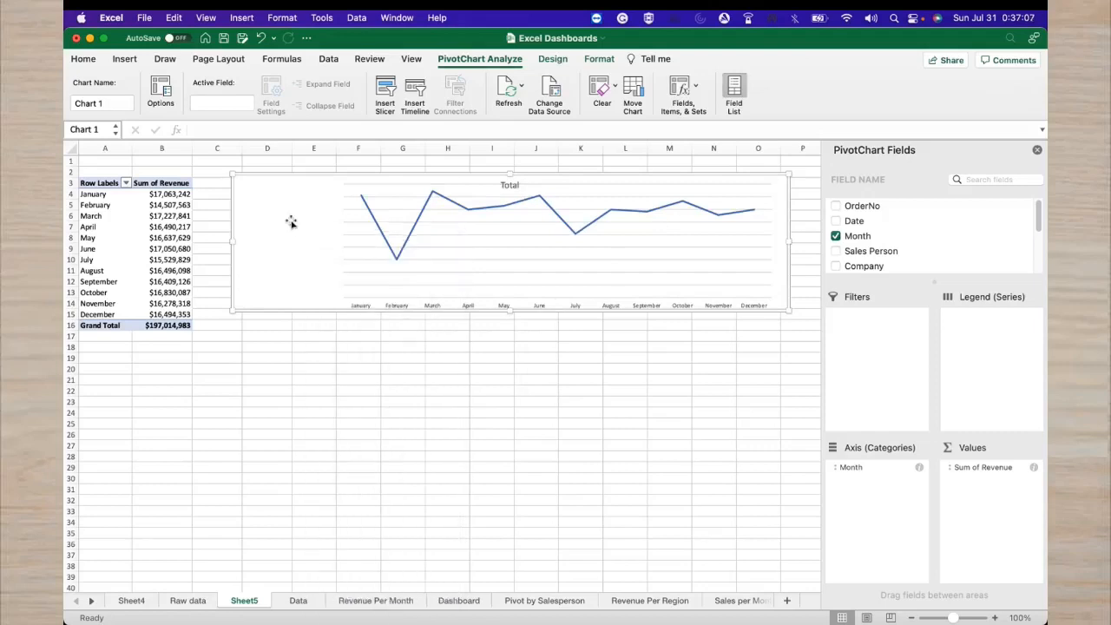
{"action": "left_click", "coordinate": [698, 216]}
{"action": "right_click", "coordinate": [728, 196]}
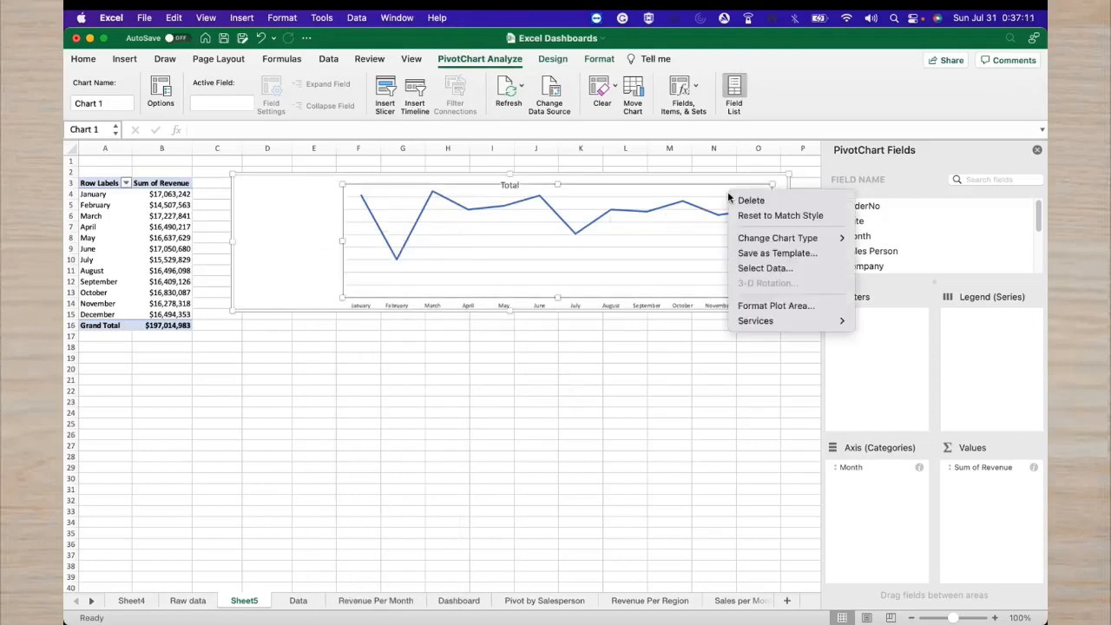
{"action": "left_click", "coordinate": [692, 336]}
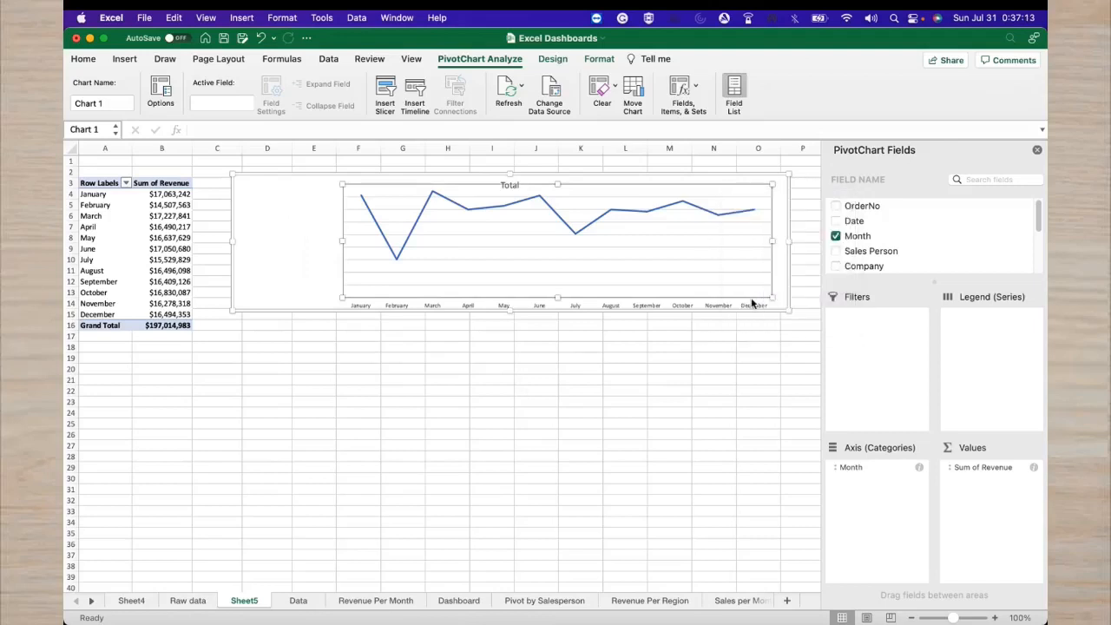
{"action": "left_click", "coordinate": [780, 301]}
{"action": "scroll", "coordinate": [780, 301], "scroll_direction": "down", "scroll_amount": 1}
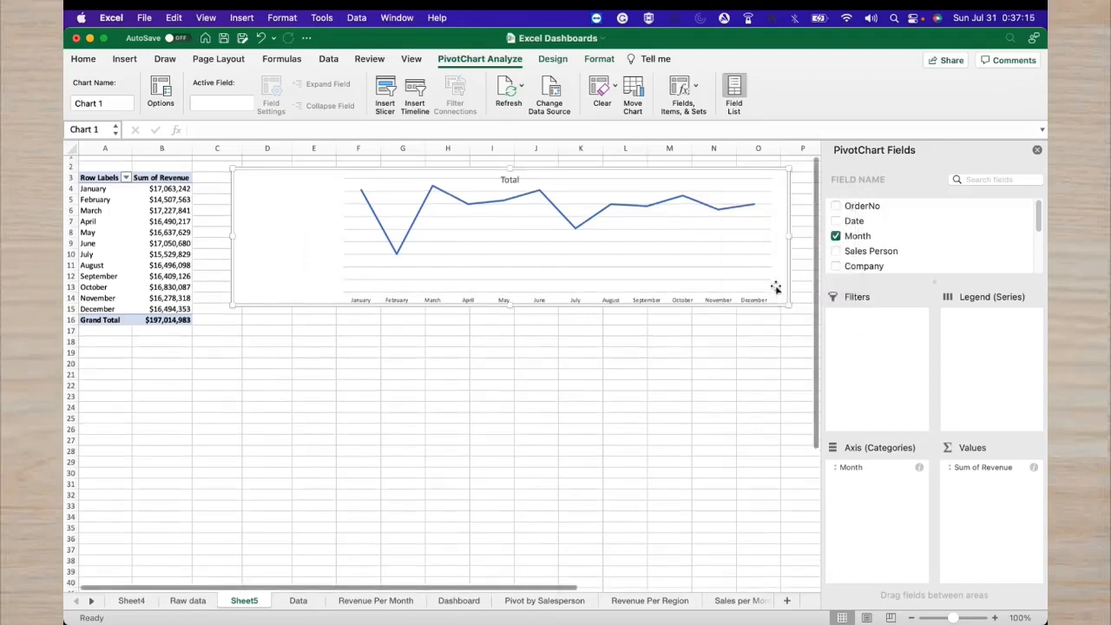
{"action": "left_click", "coordinate": [773, 380]}
{"action": "left_click", "coordinate": [676, 222]}
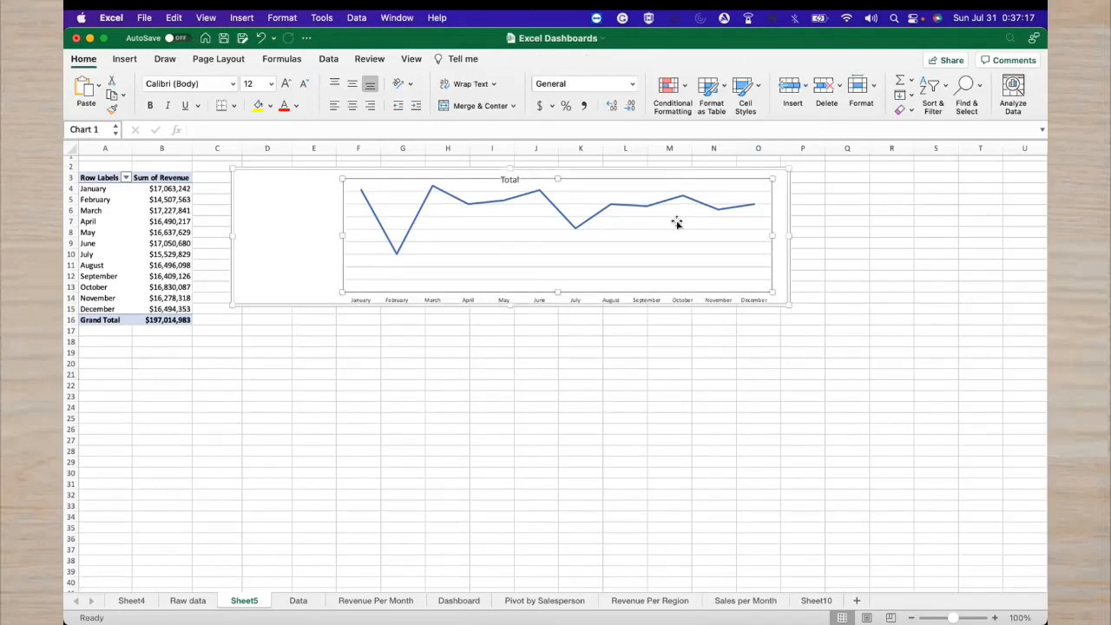
{"action": "left_click", "coordinate": [537, 439]}
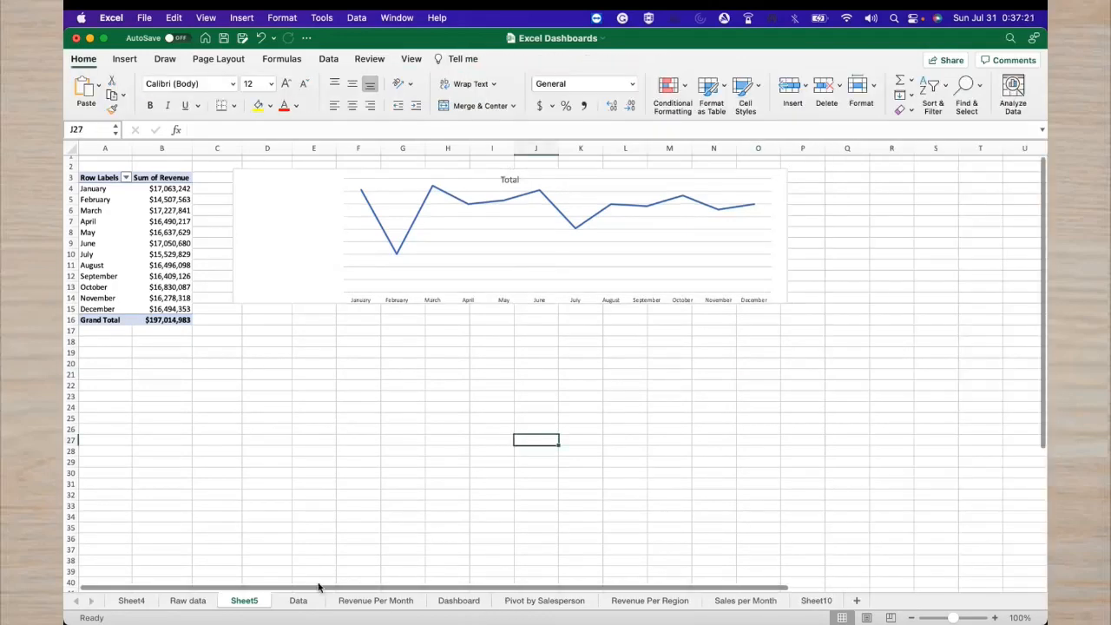
Add a blank worksheet at the end of the workbook and try to name it dashboard
{"action": "left_click", "coordinate": [820, 601]}
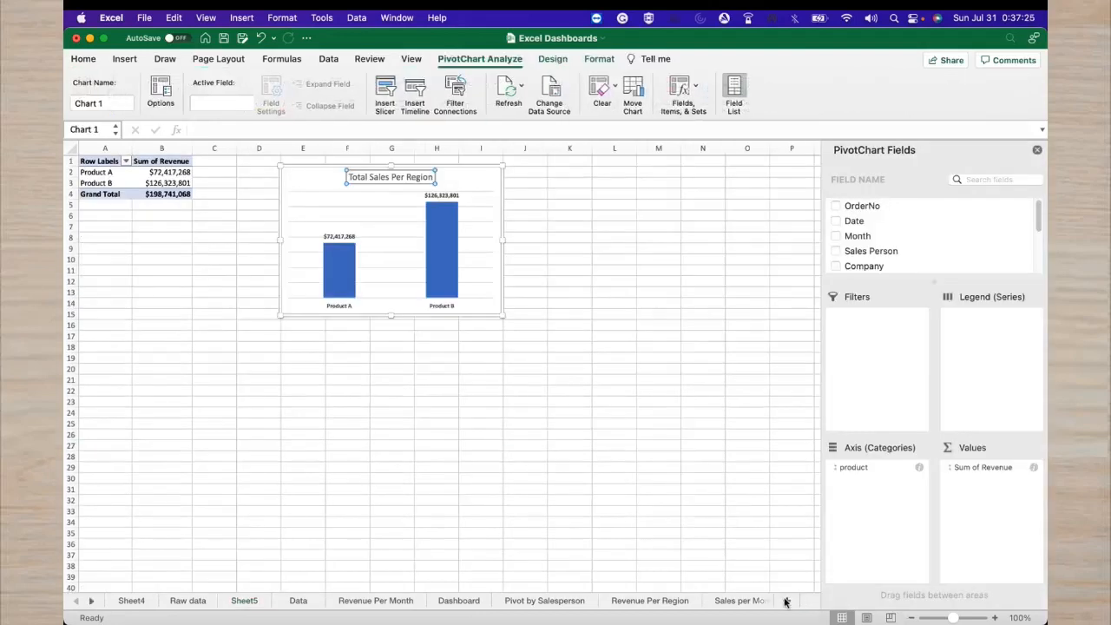
{"action": "left_click", "coordinate": [786, 601]}
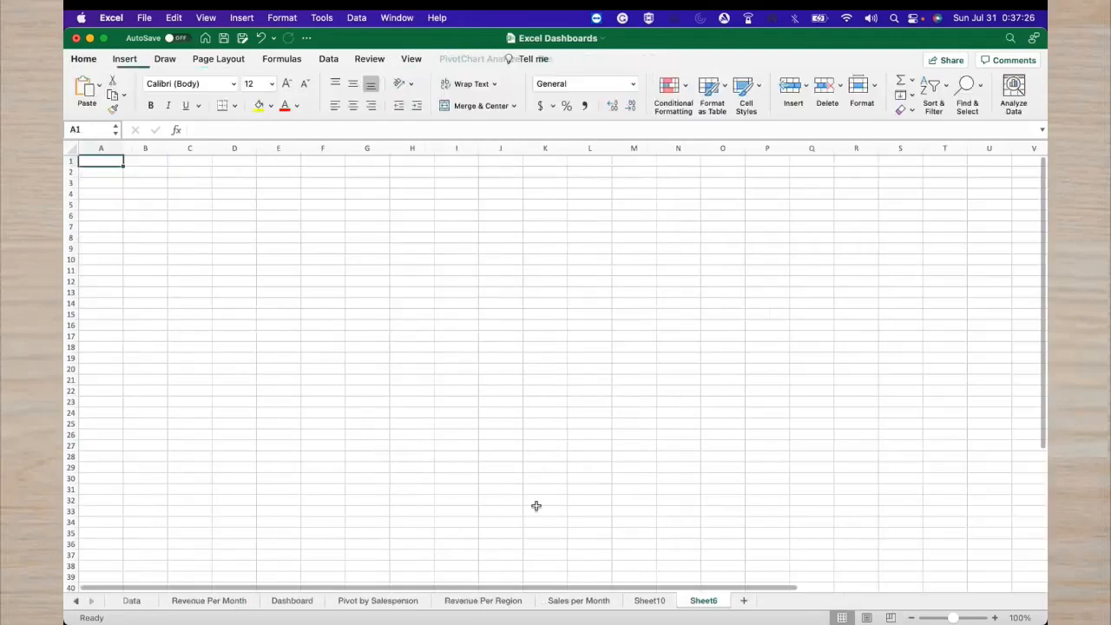
{"action": "double_click", "coordinate": [704, 600]}
{"action": "type", "text": "dash"}
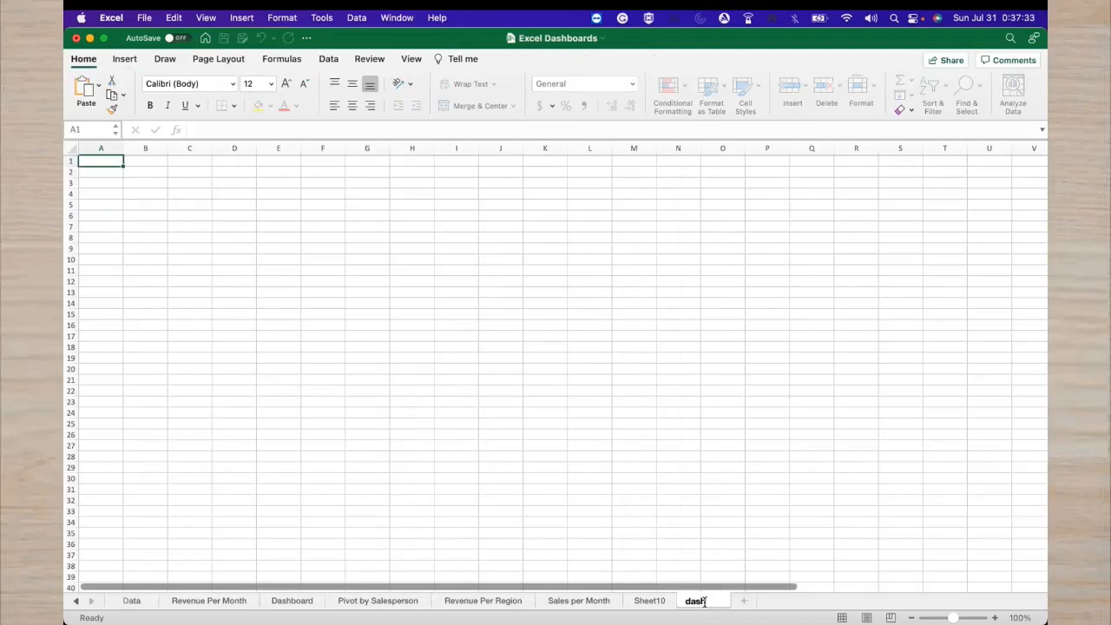
{"action": "type", "text": "board"}
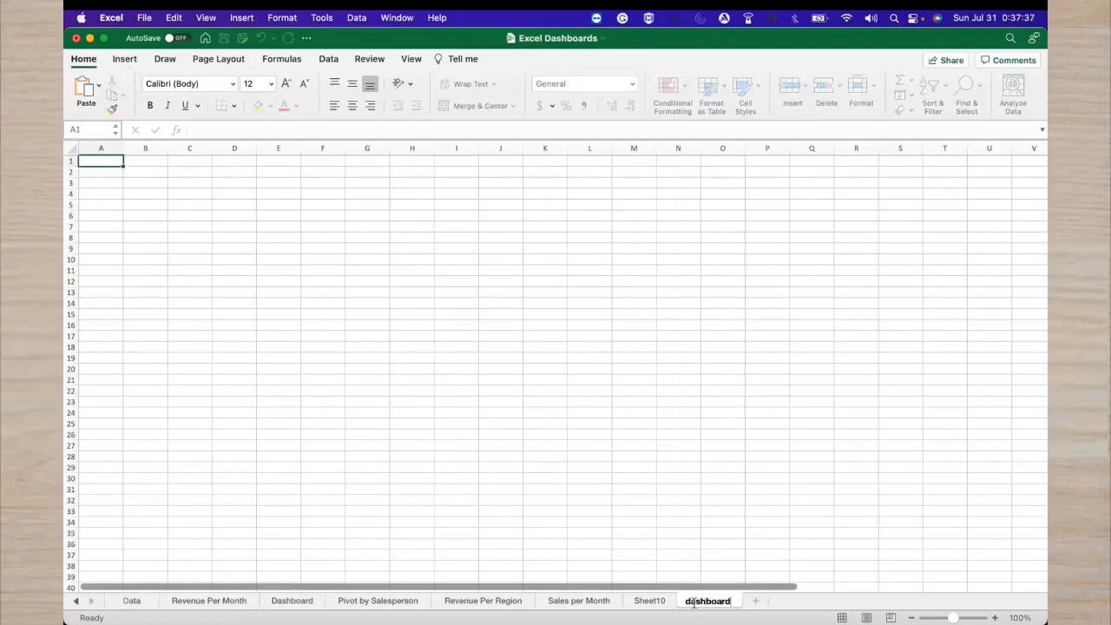
{"action": "key", "text": "Return"}
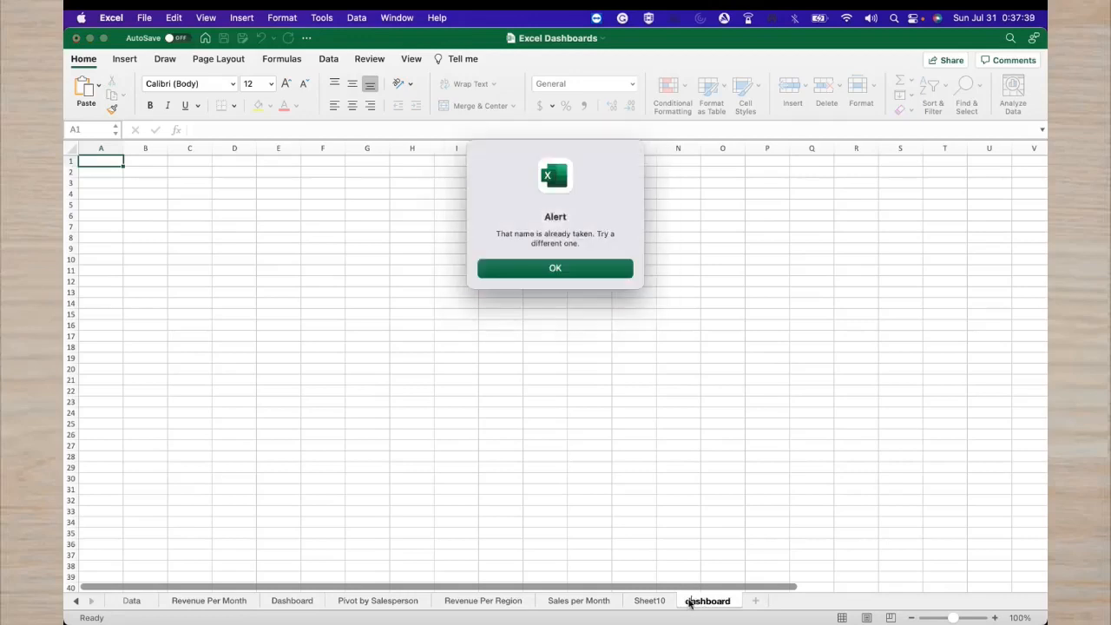
{"action": "left_click", "coordinate": [591, 272]}
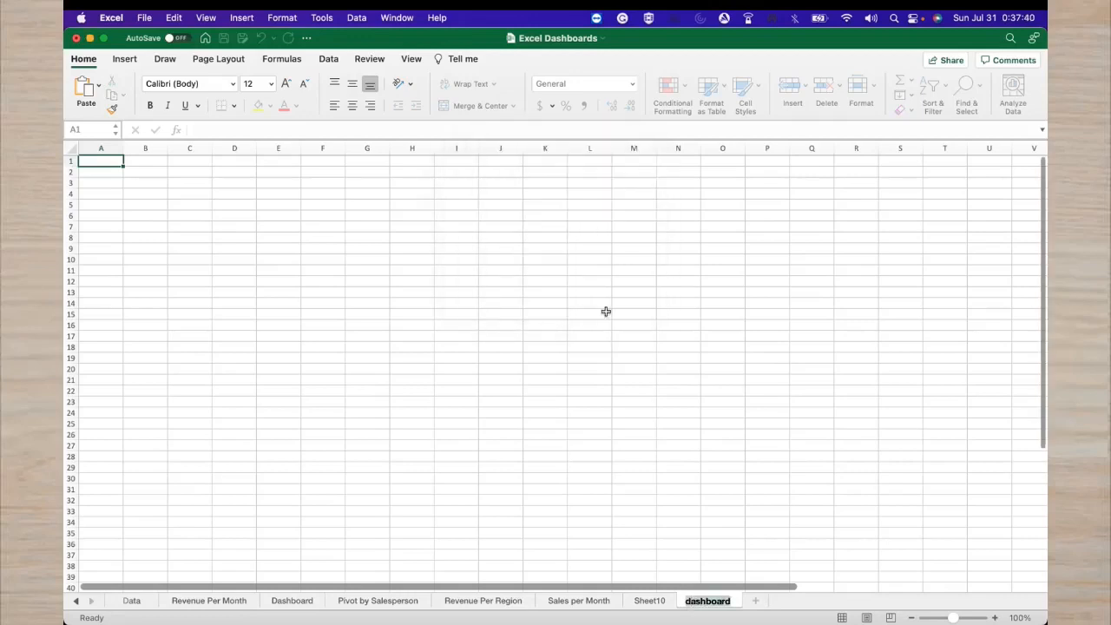
Rename the newly added blank worksheet as New dashboard
{"action": "left_click", "coordinate": [685, 602]}
{"action": "type", "text": "N"}
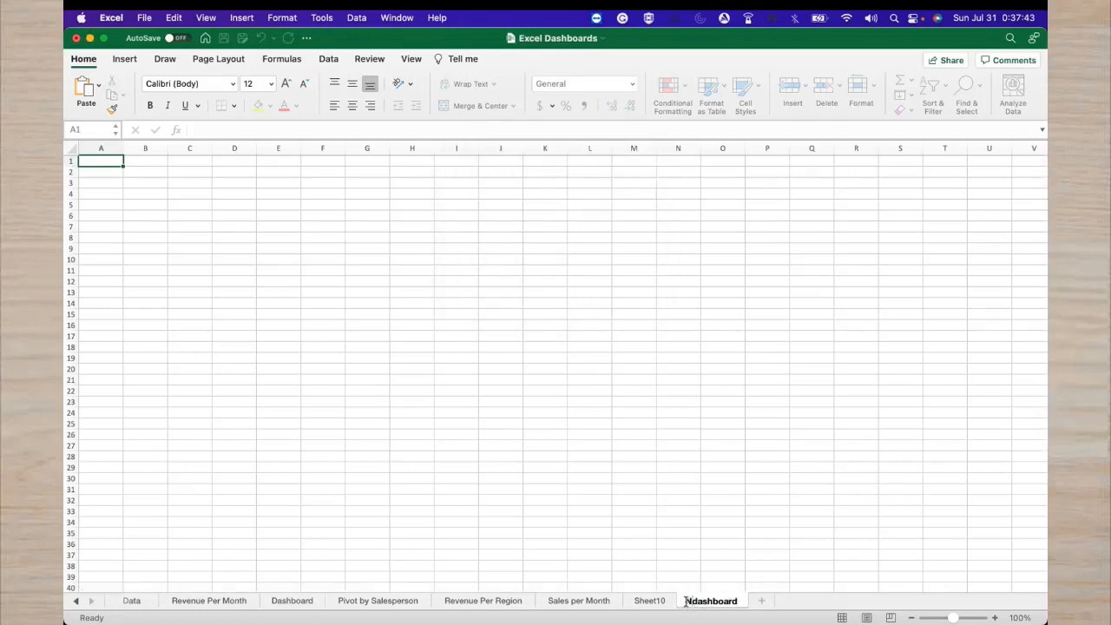
{"action": "type", "text": "ew"}
{"action": "left_click", "coordinate": [719, 553]}
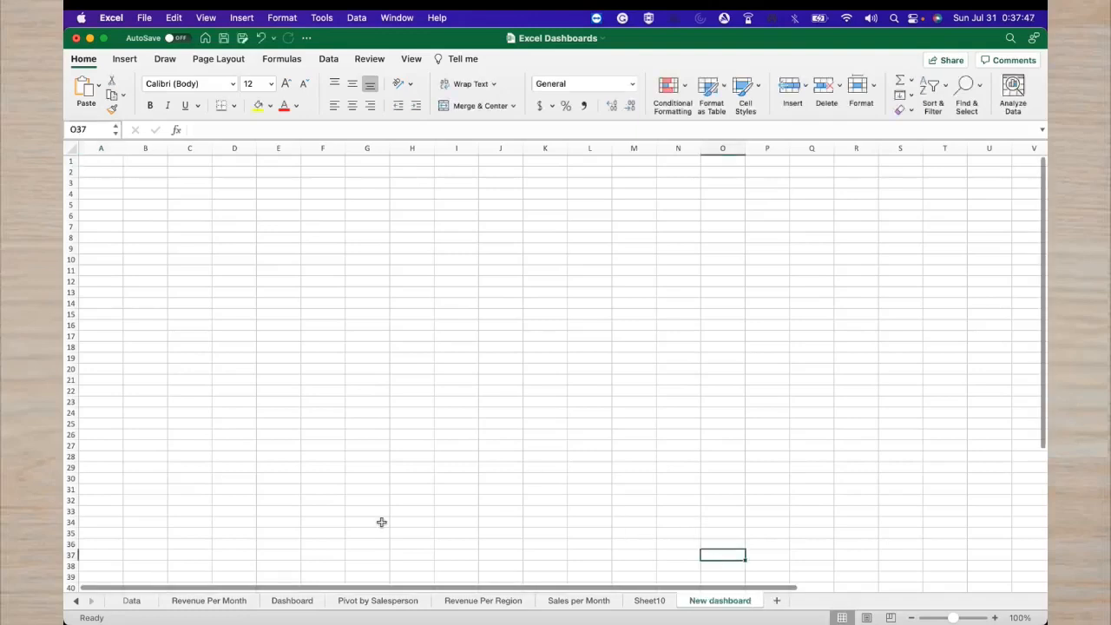
Copy the whole monthly revenue line chart on Sheet5
{"action": "left_click", "coordinate": [646, 600]}
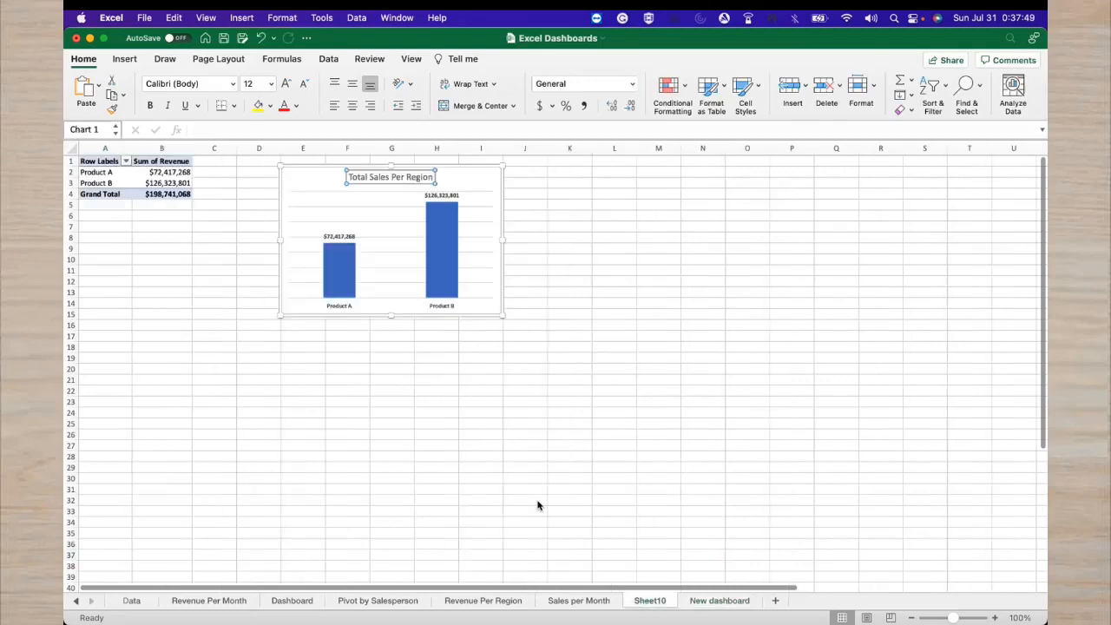
{"action": "left_click", "coordinate": [578, 602]}
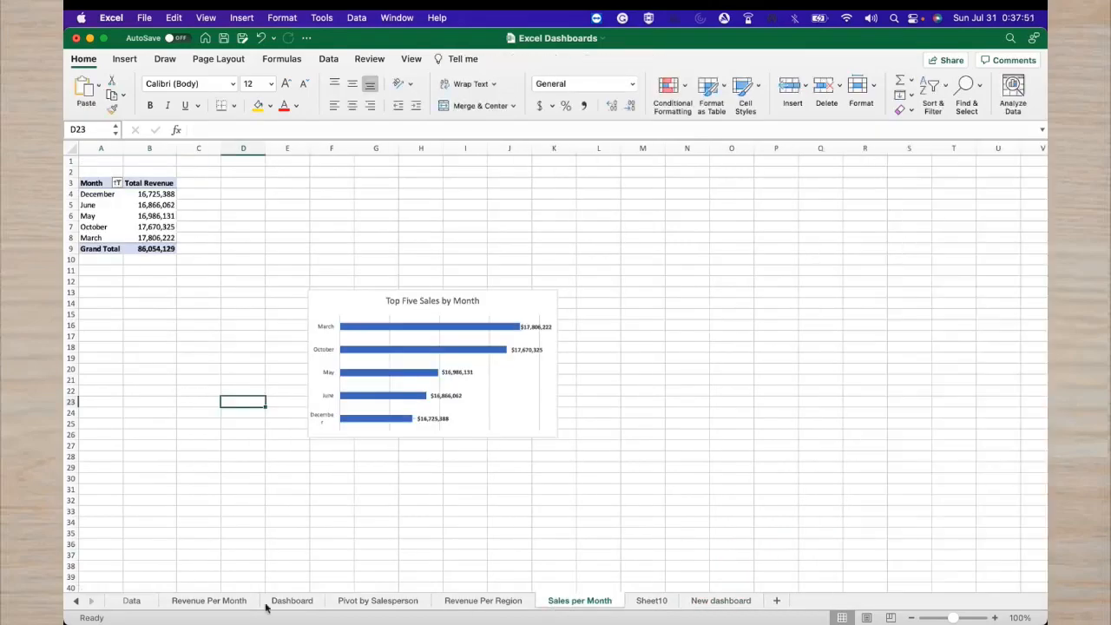
{"action": "left_click", "coordinate": [75, 600]}
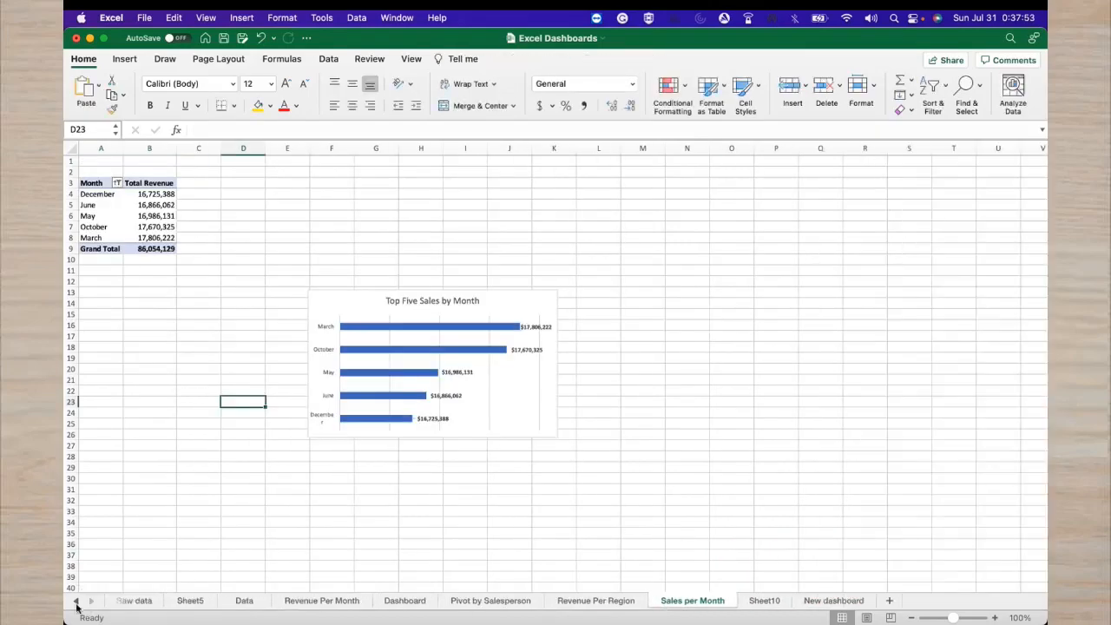
{"action": "left_click", "coordinate": [76, 601]}
{"action": "left_click", "coordinate": [244, 600]}
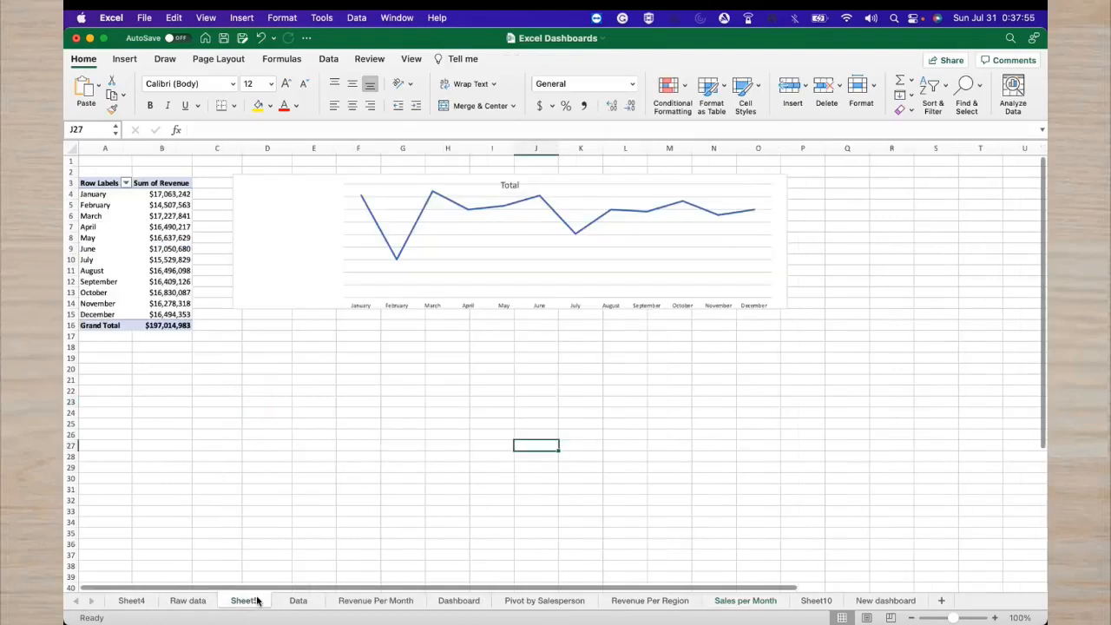
{"action": "left_click", "coordinate": [501, 275]}
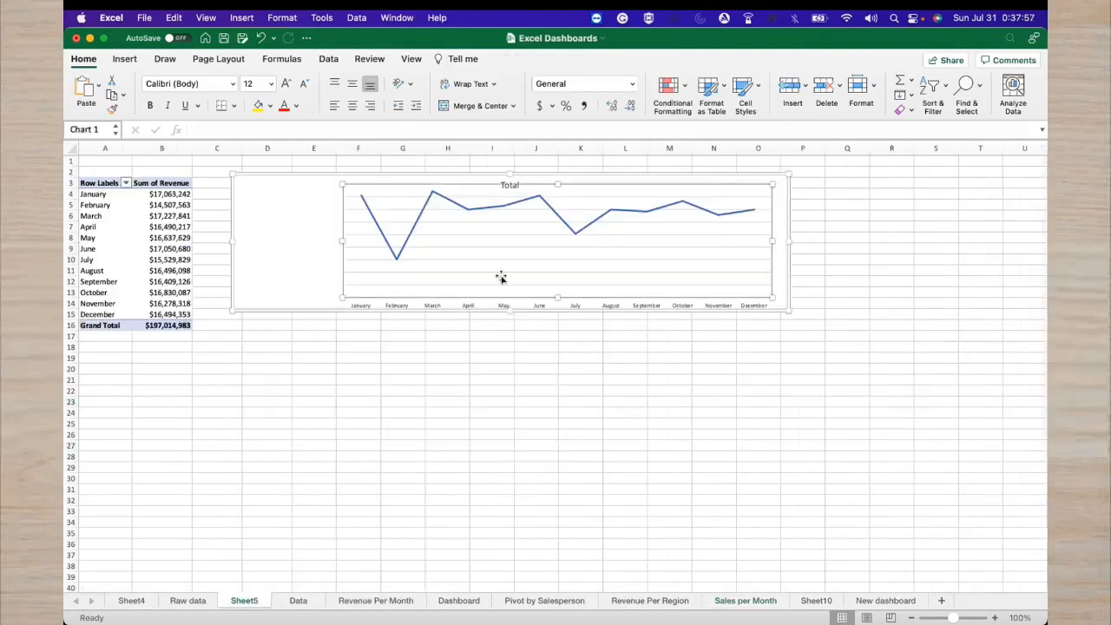
{"action": "right_click", "coordinate": [504, 277]}
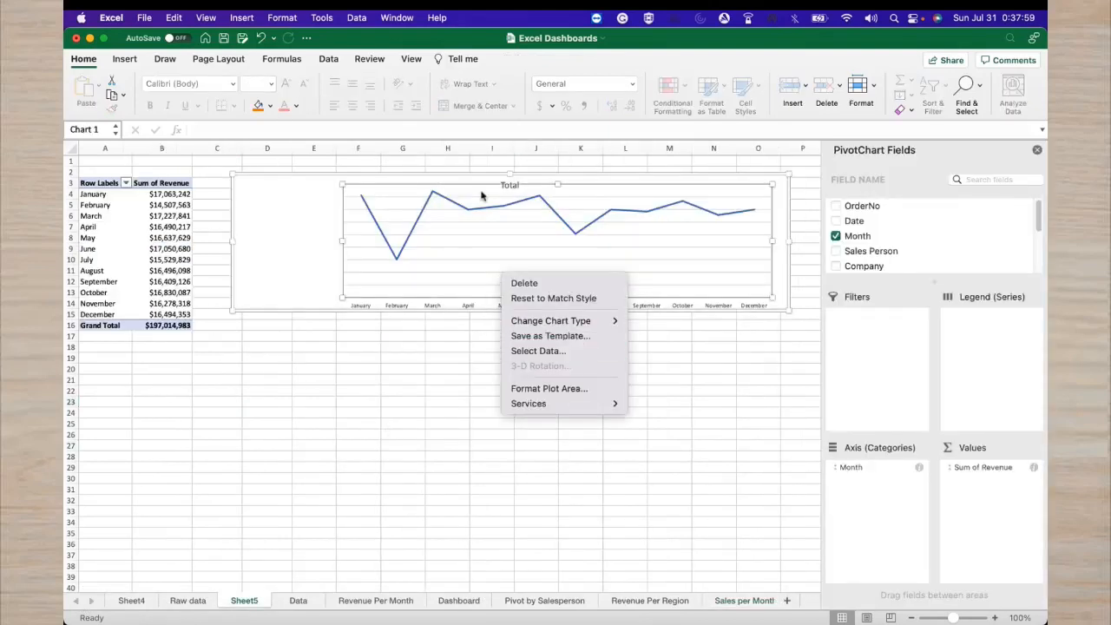
{"action": "left_click", "coordinate": [549, 181]}
{"action": "right_click", "coordinate": [549, 180]}
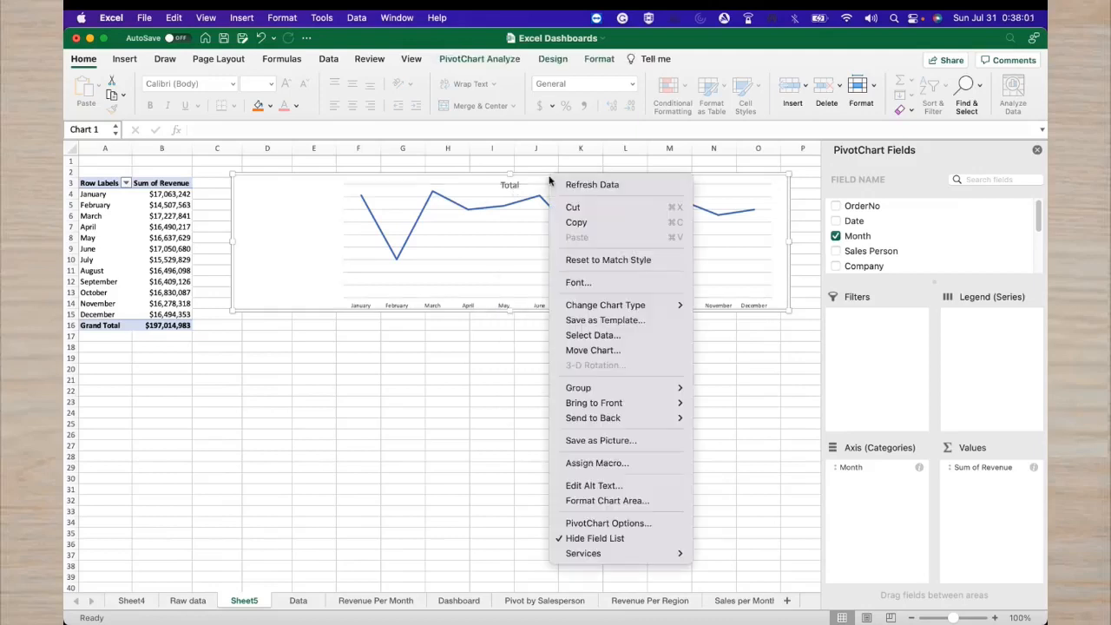
{"action": "left_click", "coordinate": [577, 223]}
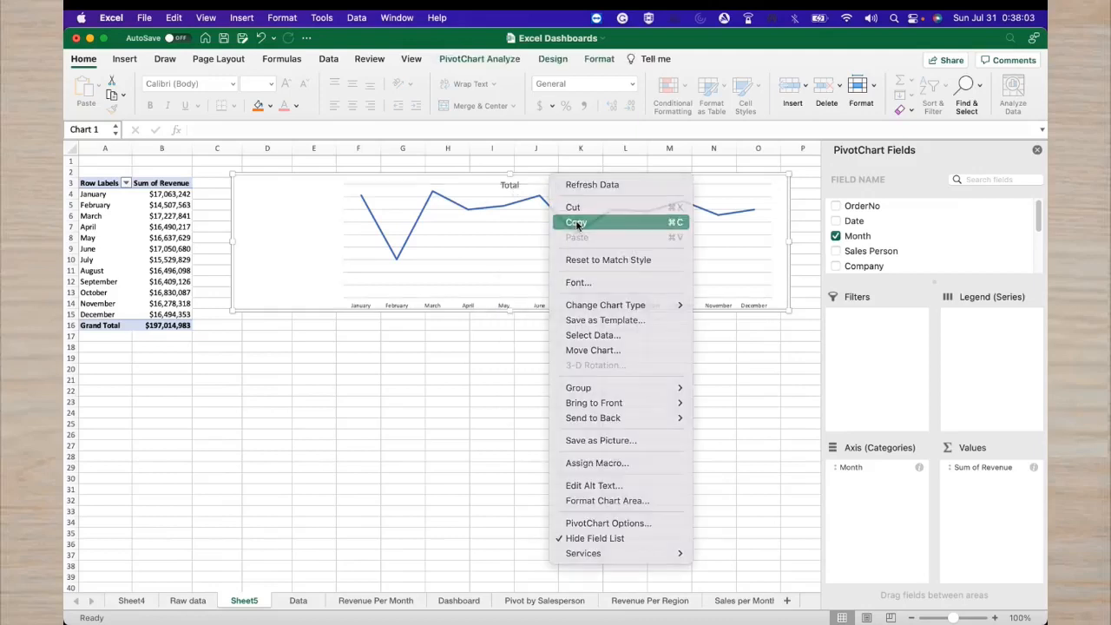
Move the New dashboard sheet between the Data and Revenue Per Month sheets
{"action": "left_click", "coordinate": [796, 601]}
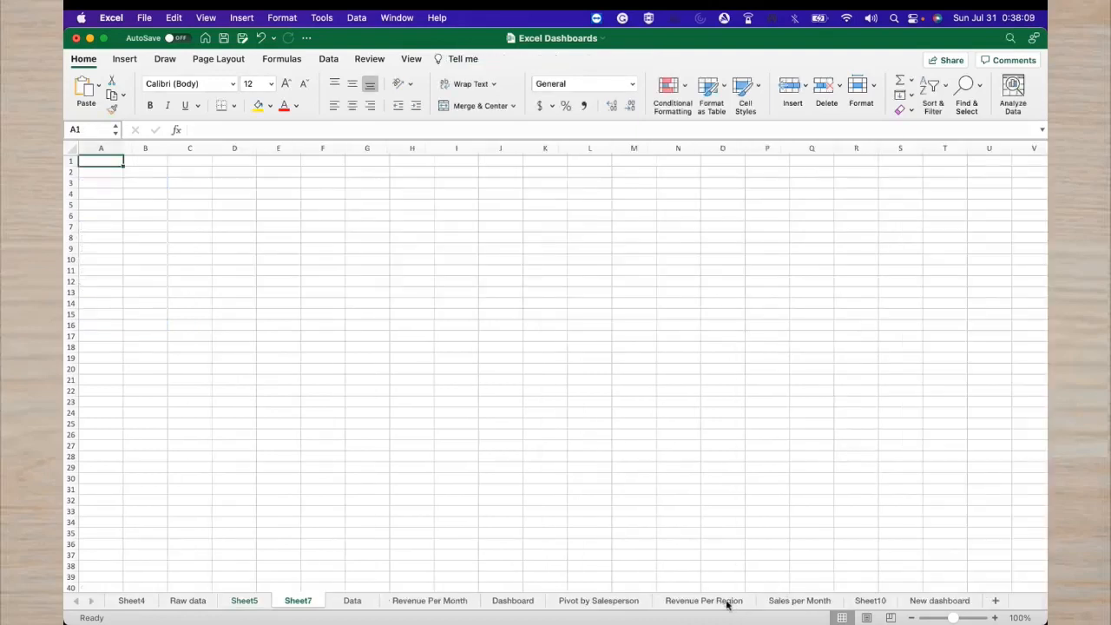
{"action": "left_click", "coordinate": [935, 602]}
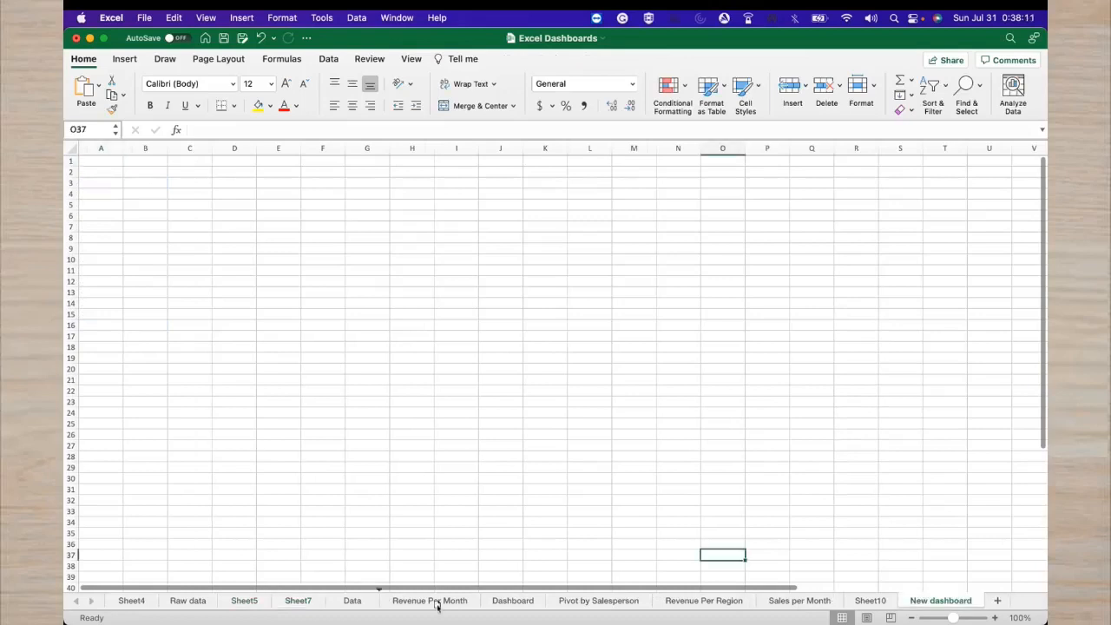
{"action": "left_click_drag", "start_coordinate": [417, 602], "coordinate": [419, 607]}
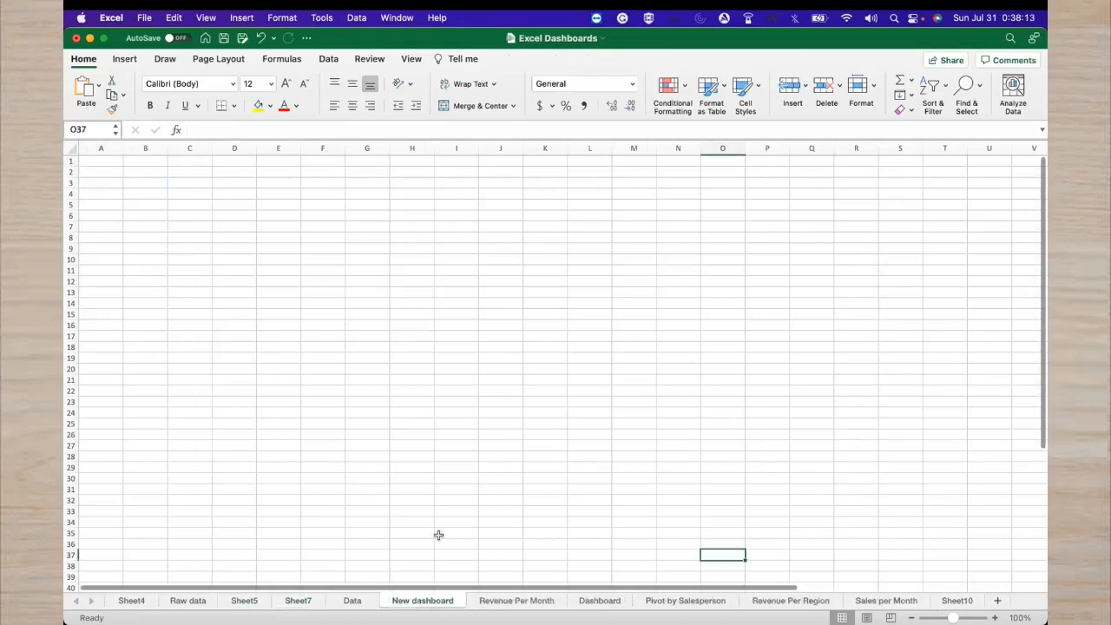
Paste the line chart into New dashboard, place it from column A at row 2, and widen it to the end of column O
{"action": "right_click", "coordinate": [409, 163]}
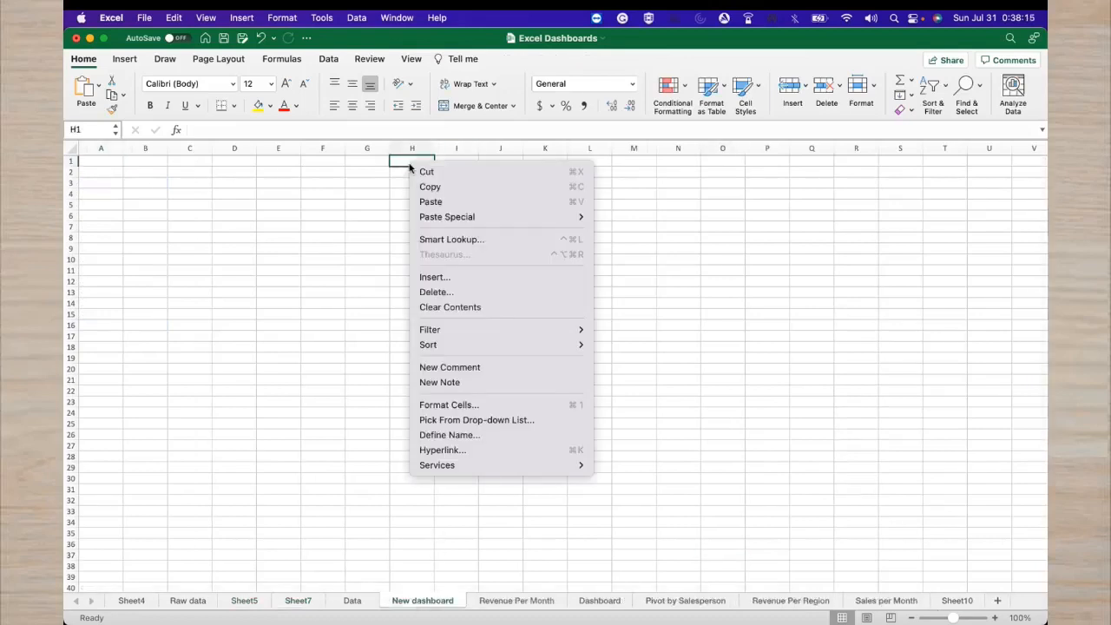
{"action": "left_click", "coordinate": [426, 203]}
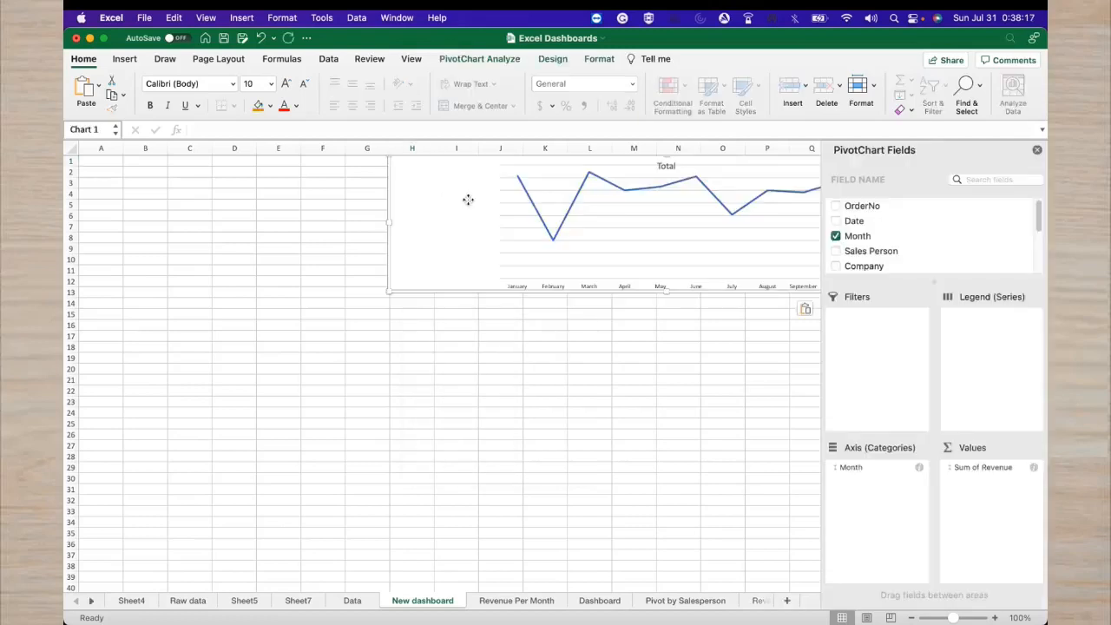
{"action": "left_click_drag", "start_coordinate": [466, 199], "coordinate": [164, 208]}
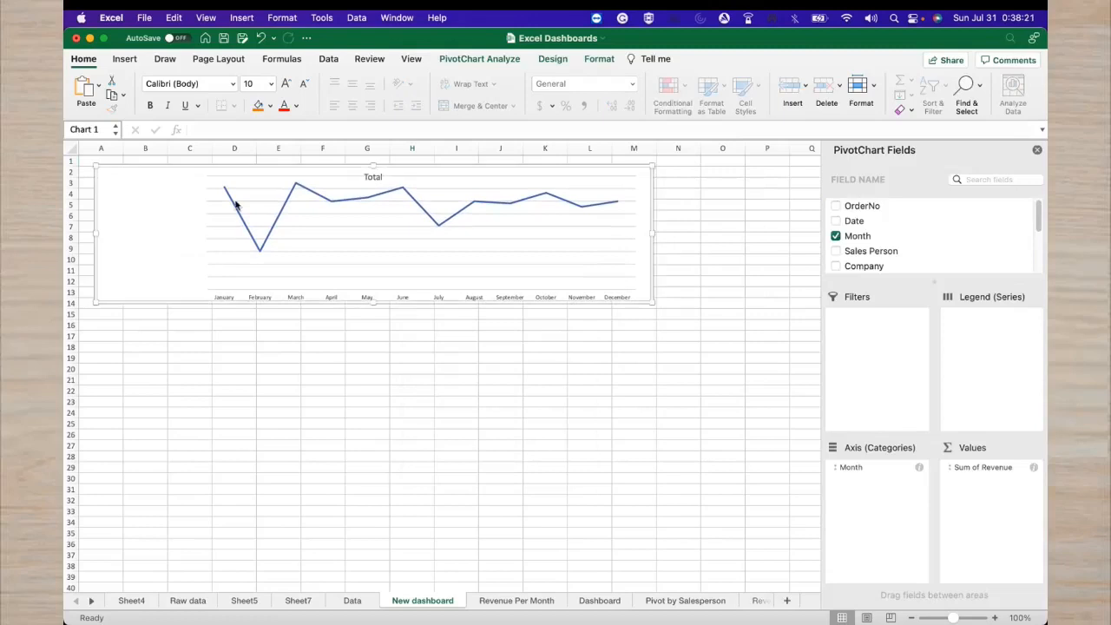
{"action": "left_click_drag", "start_coordinate": [653, 235], "coordinate": [745, 236]}
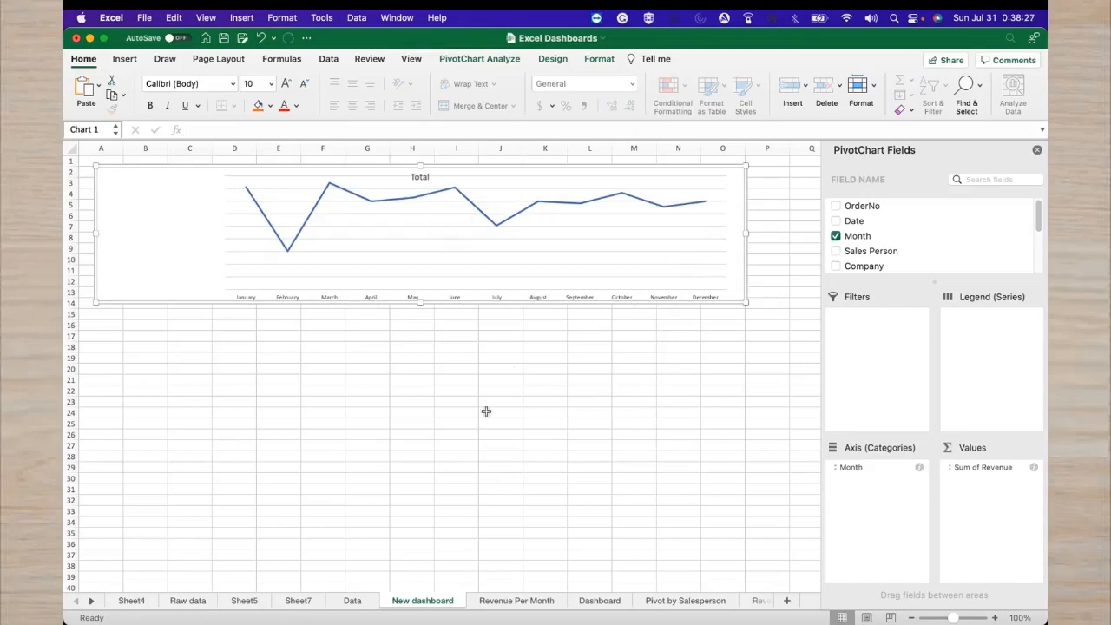
{"action": "left_click", "coordinate": [486, 411]}
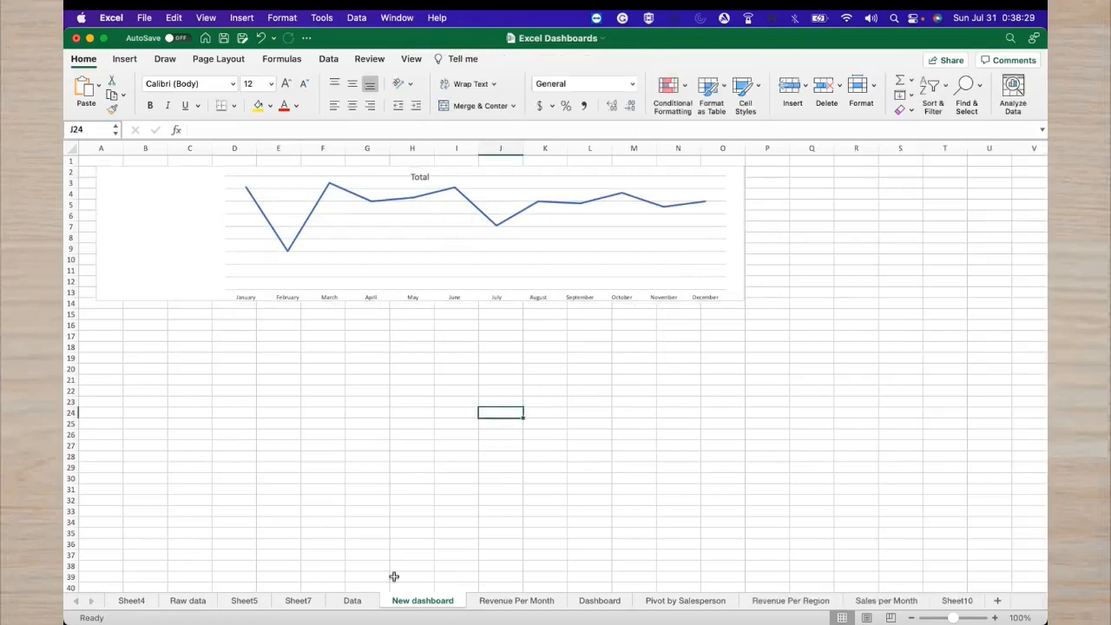
Rename Sheet5, which holds the monthly revenue pivot table and line chart, as Pivot-line
{"action": "left_click", "coordinate": [296, 601]}
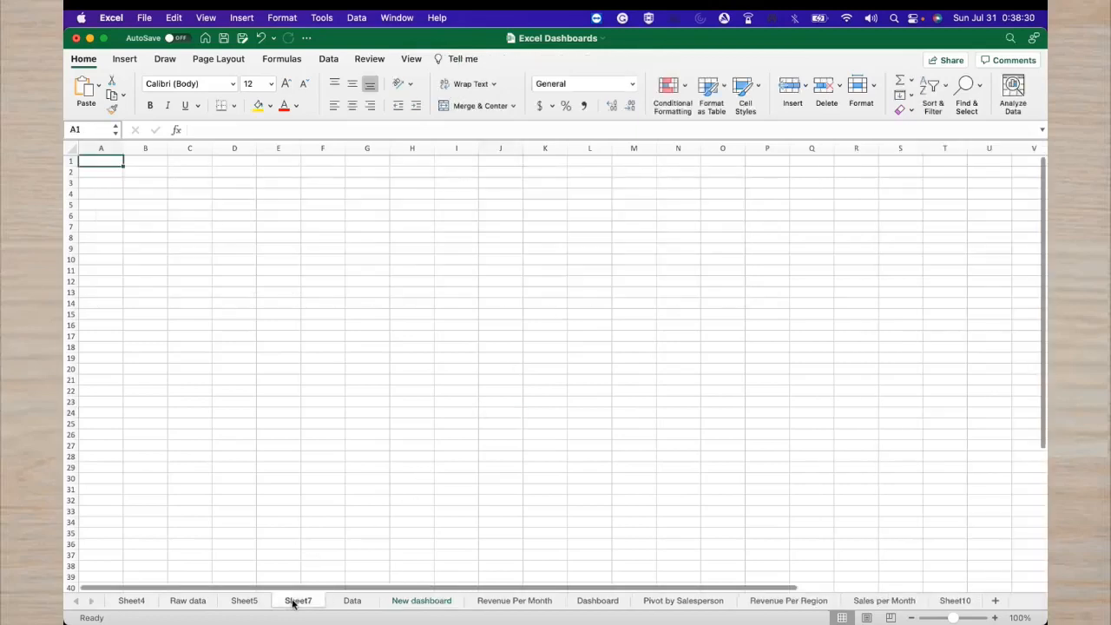
{"action": "left_click", "coordinate": [347, 603]}
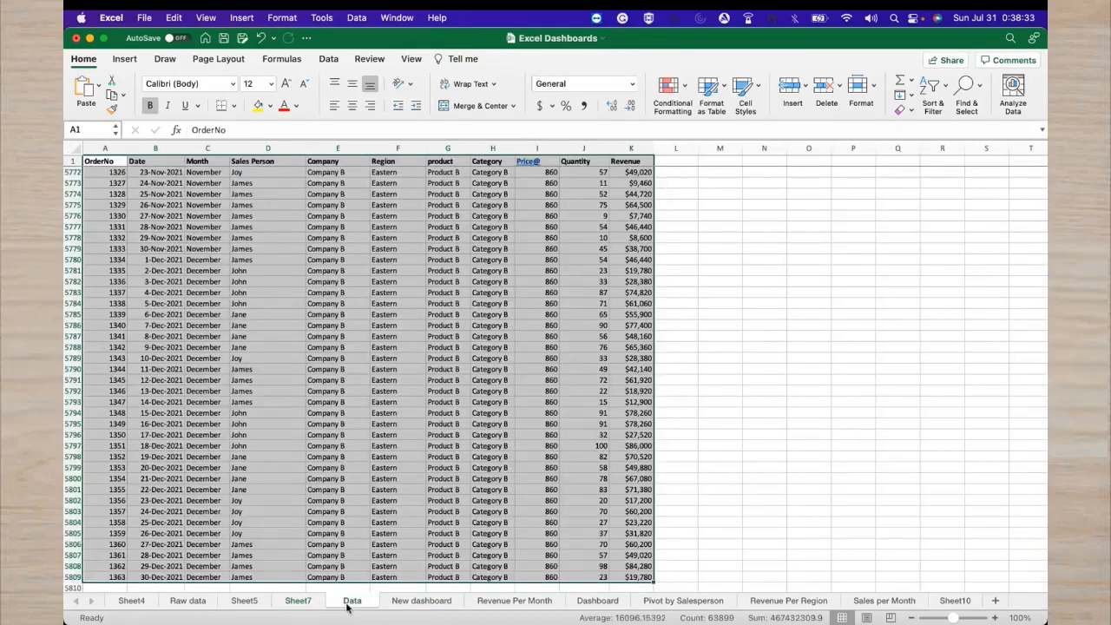
{"action": "left_click", "coordinate": [259, 601]}
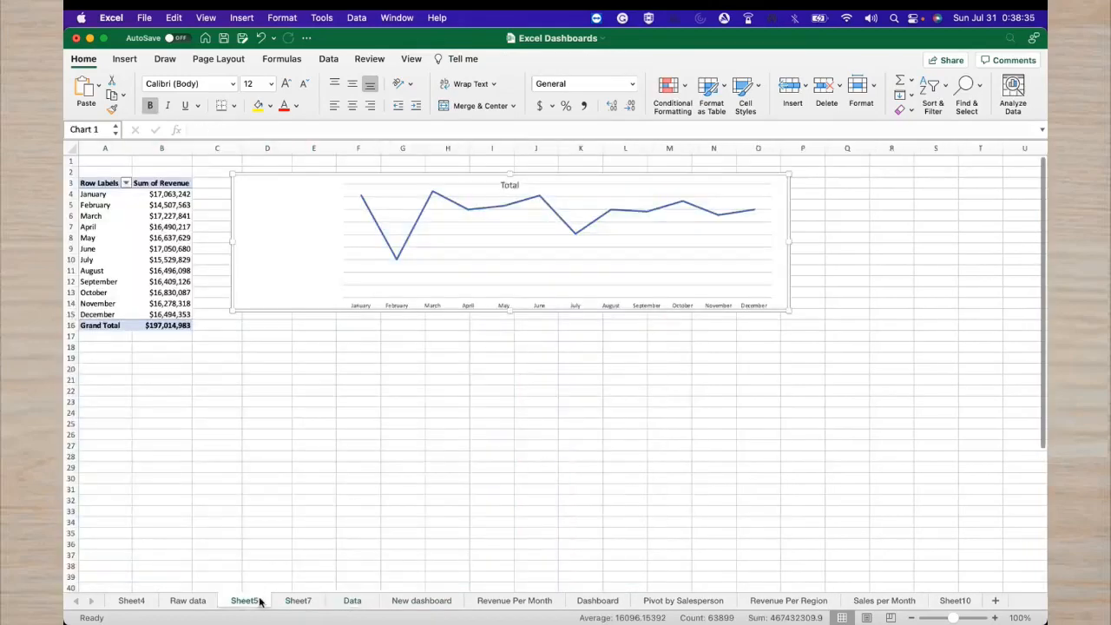
{"action": "double_click", "coordinate": [259, 601]}
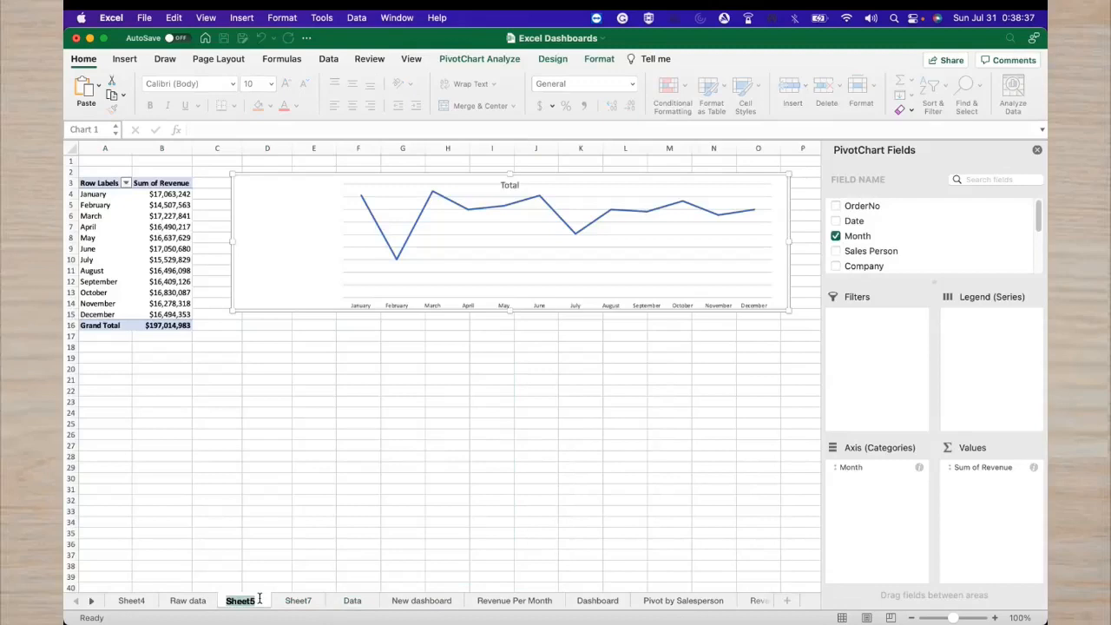
{"action": "key", "text": "BackSpace"}
{"action": "type", "text": "ne"}
{"action": "left_click", "coordinate": [270, 576]}
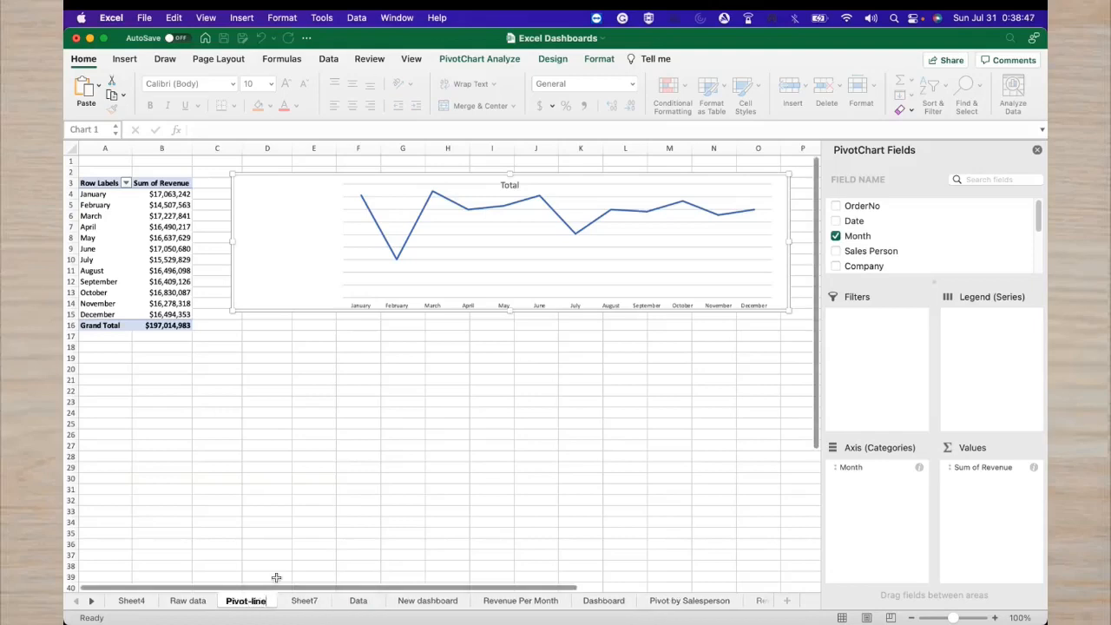
Create a copy of the Pivot-line sheet and place it before Sheet4
{"action": "right_click", "coordinate": [254, 610]}
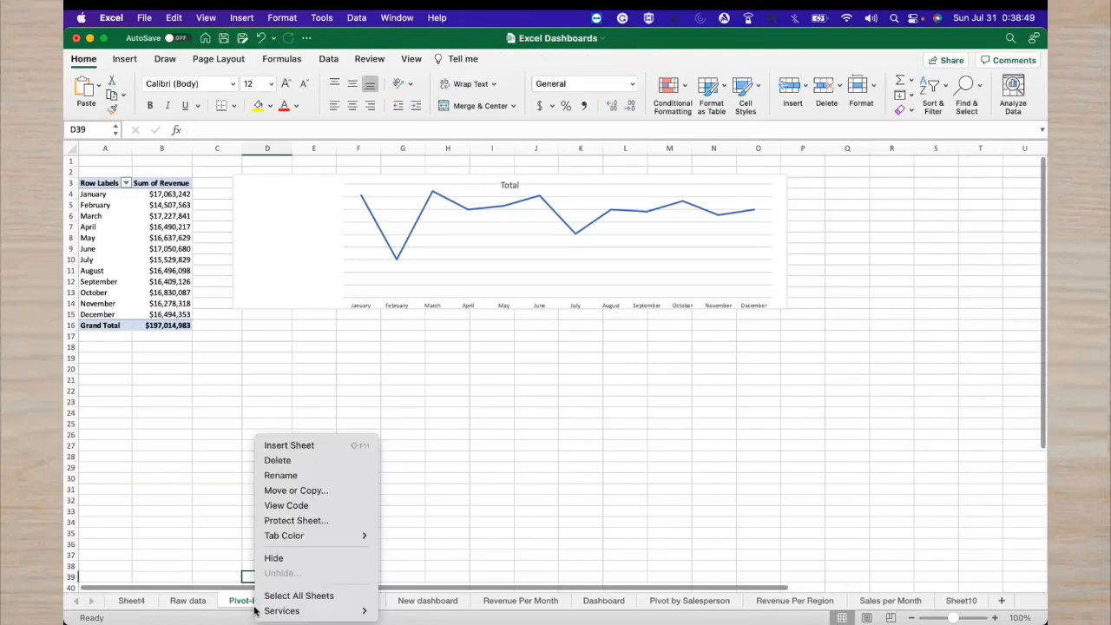
{"action": "left_click", "coordinate": [296, 491]}
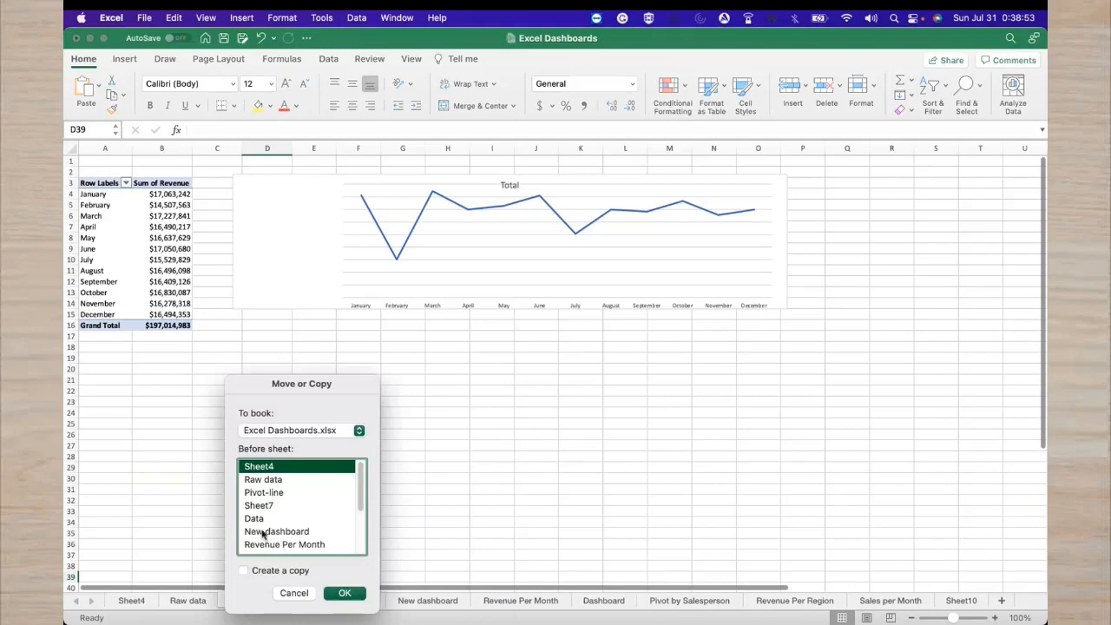
{"action": "left_click", "coordinate": [257, 572]}
{"action": "left_click", "coordinate": [344, 593]}
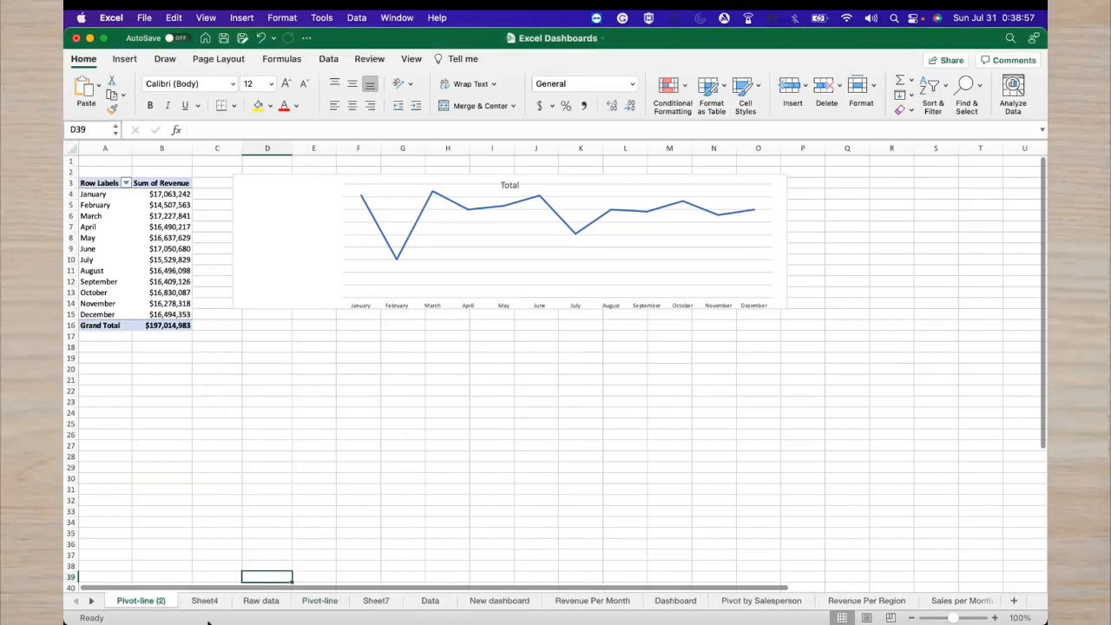
Rename the duplicated Pivot-line sheet as Pivot regions
{"action": "double_click", "coordinate": [165, 601]}
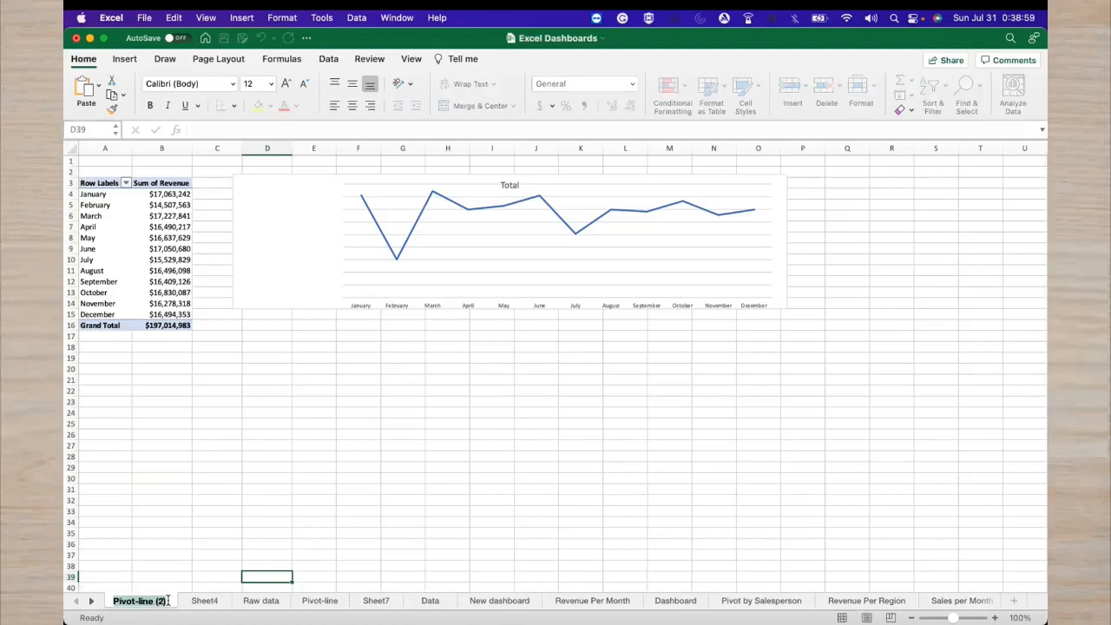
{"action": "type", "text": "P"}
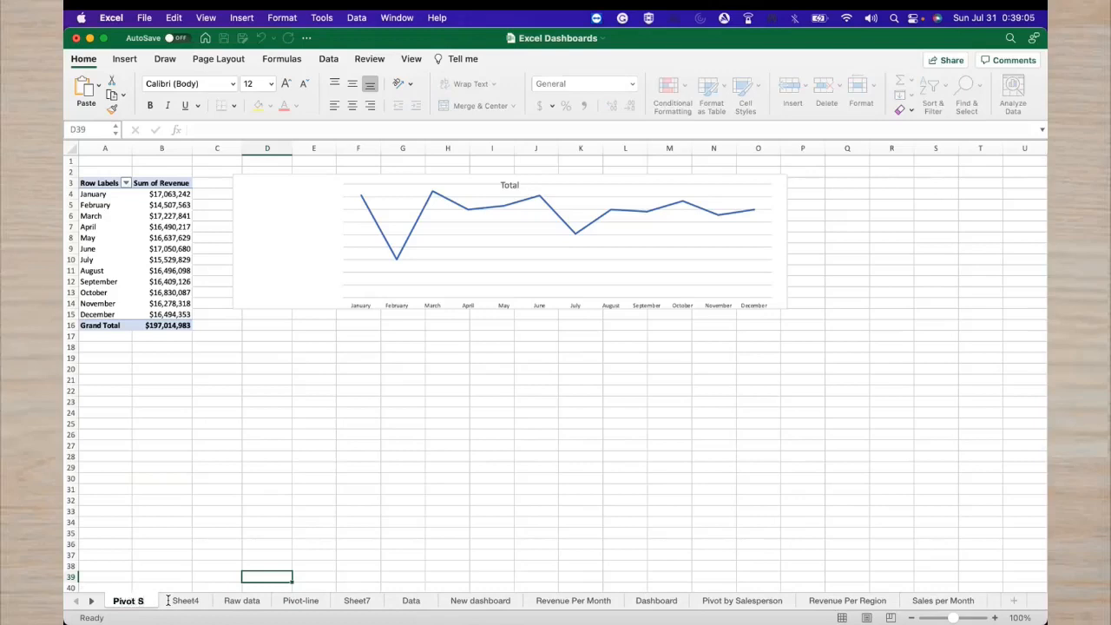
{"action": "type", "text": "ivot region"}
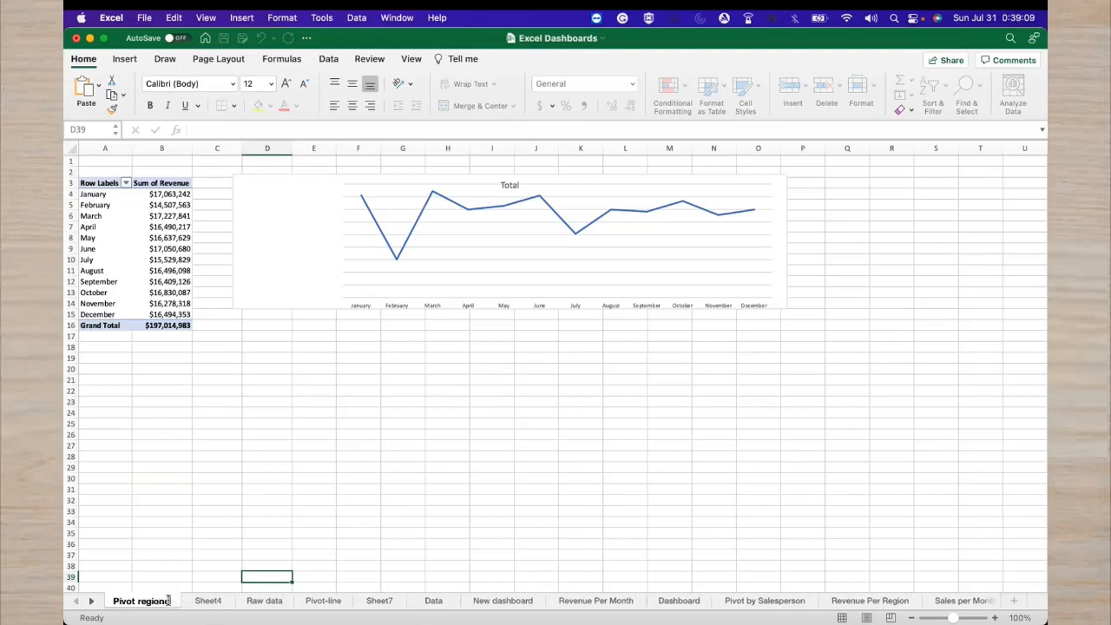
{"action": "type", "text": "s"}
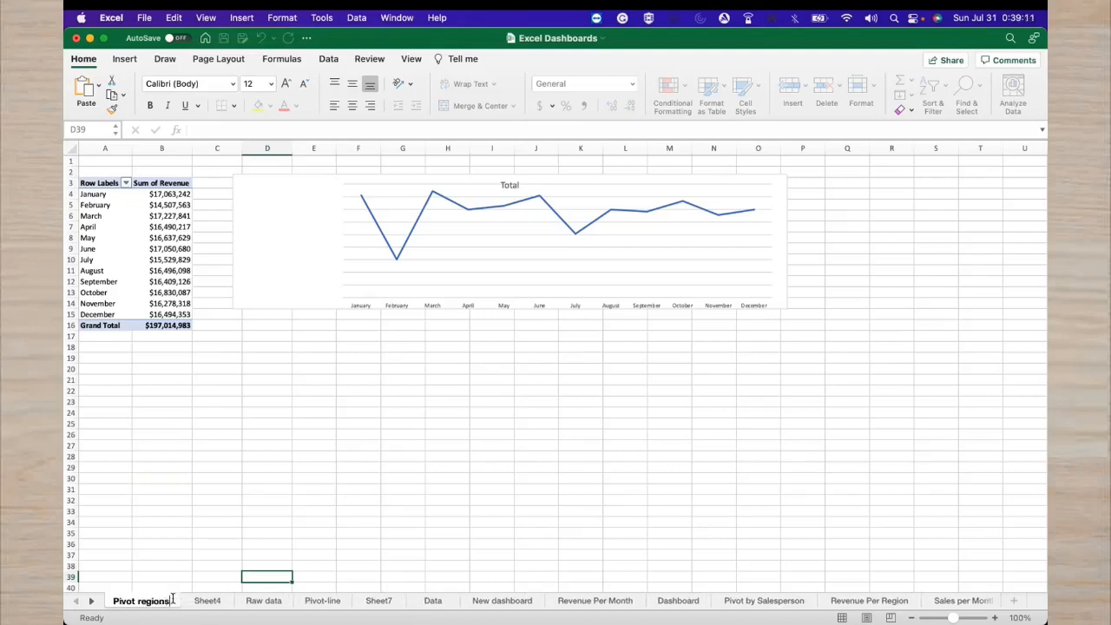
{"action": "left_click", "coordinate": [217, 544]}
Change the line chart on Pivot regions to a 2-D clustered column chart
{"action": "left_click", "coordinate": [396, 259]}
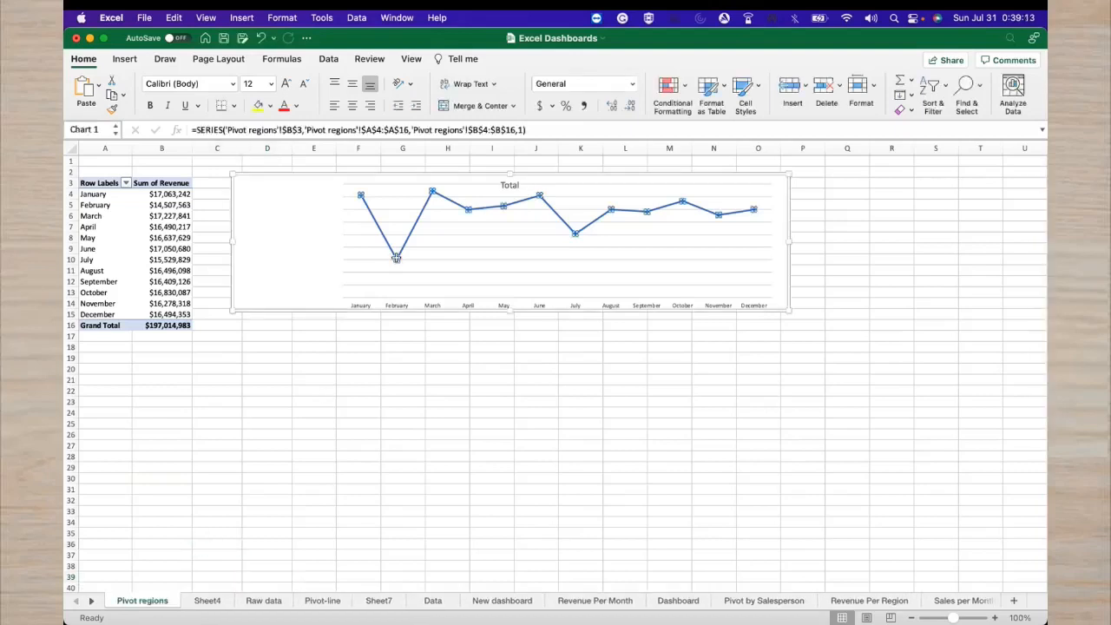
{"action": "right_click", "coordinate": [395, 260]}
{"action": "right_click", "coordinate": [676, 254]}
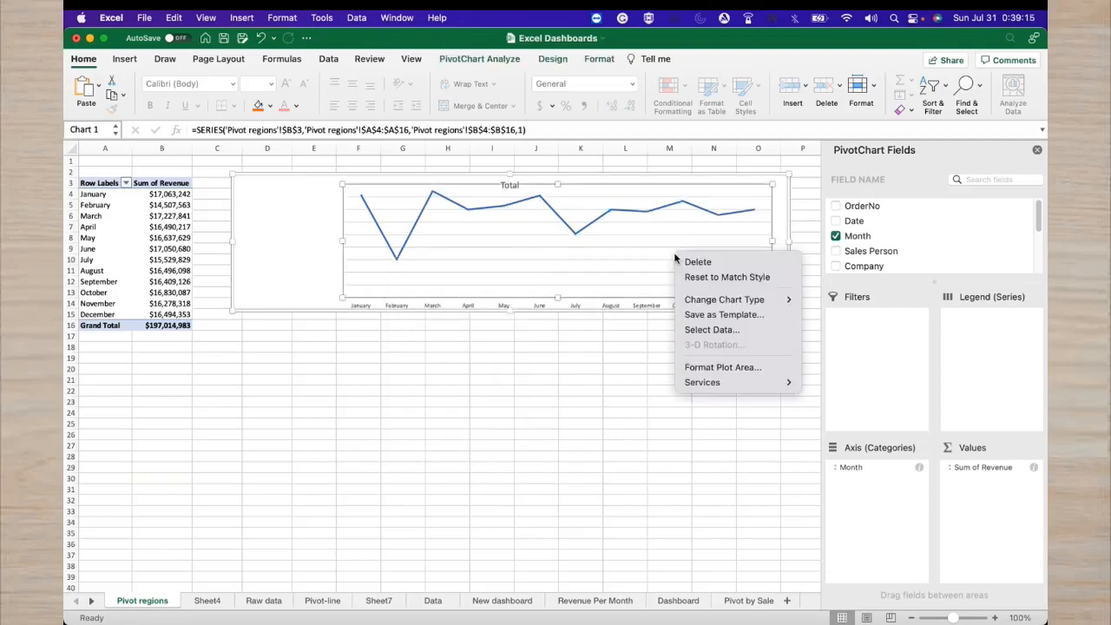
{"action": "mouse_move", "coordinate": [704, 303]}
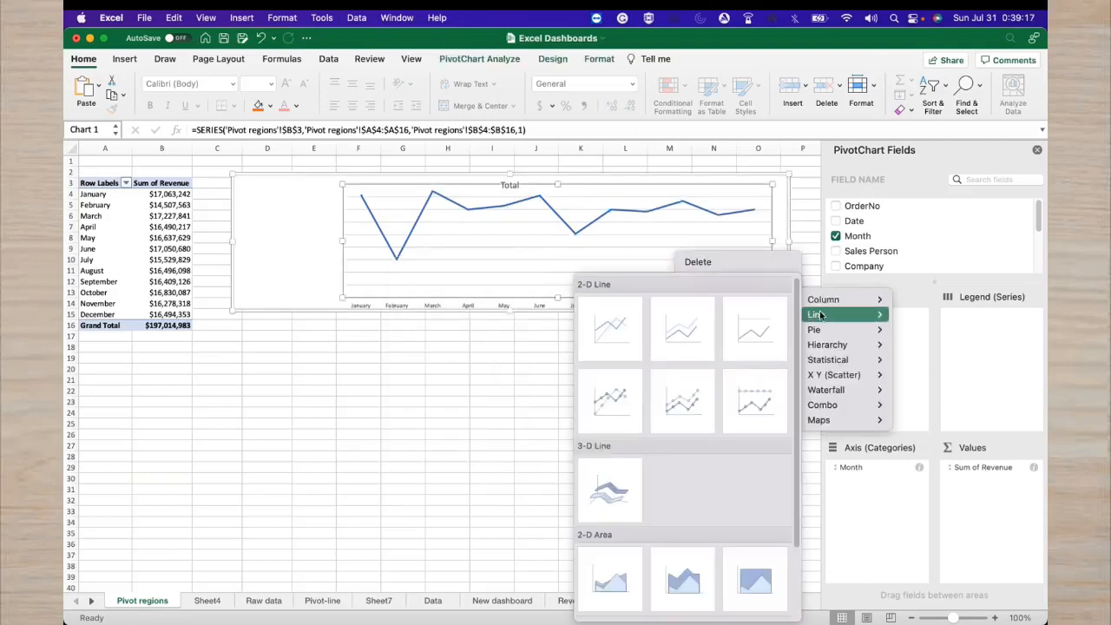
{"action": "mouse_move", "coordinate": [840, 299]}
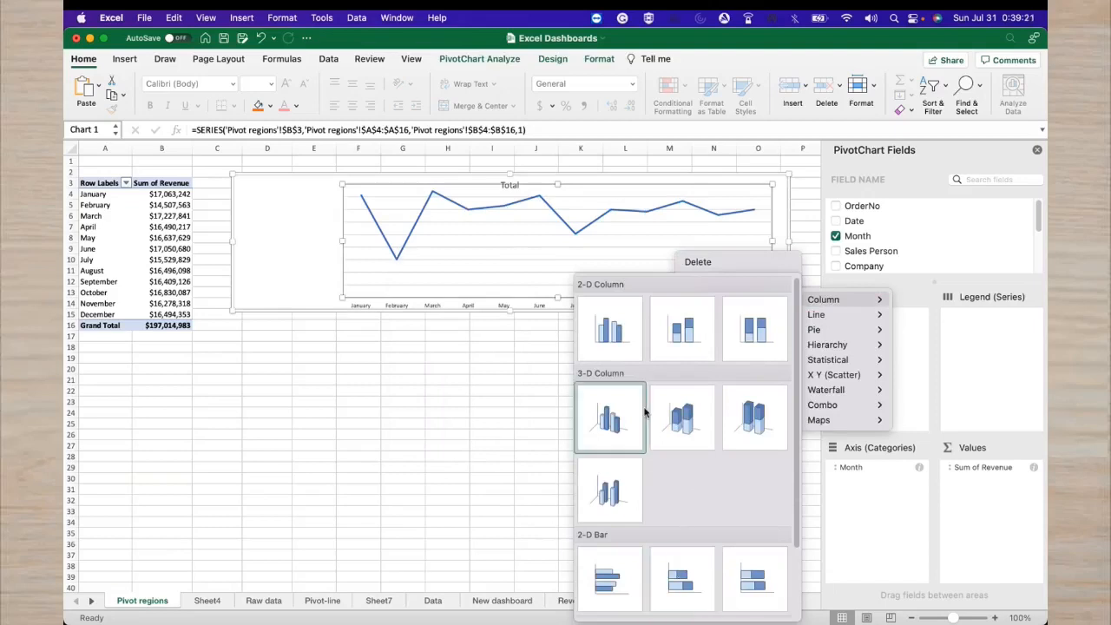
{"action": "left_click", "coordinate": [624, 344]}
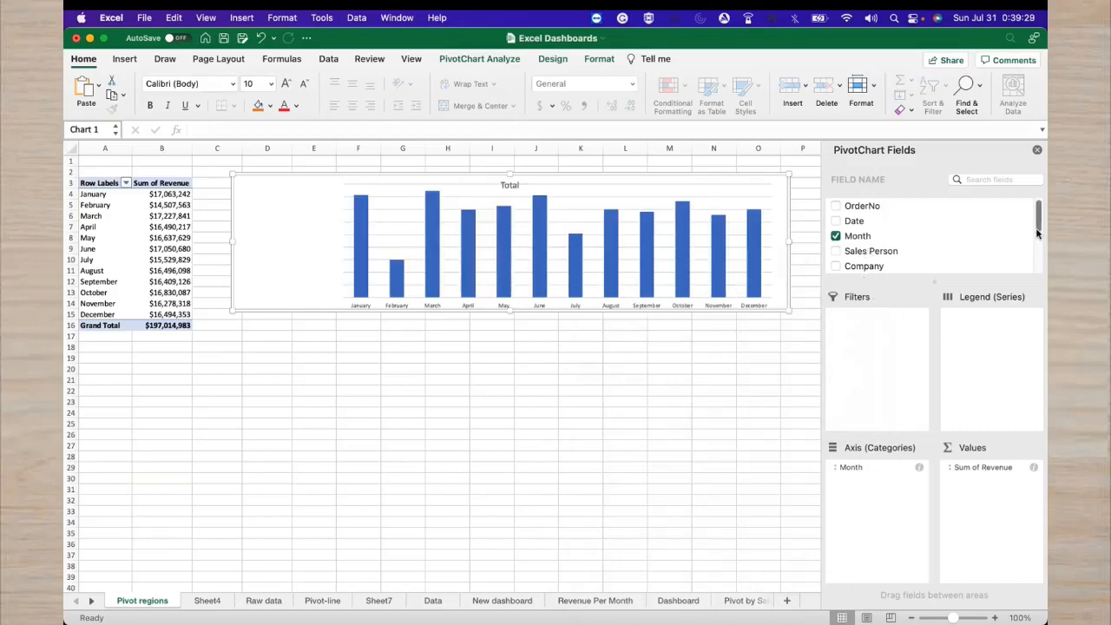
Replace the Month field with Region in the column chart's axis categories
{"action": "left_click_drag", "start_coordinate": [1039, 224], "coordinate": [1041, 255]}
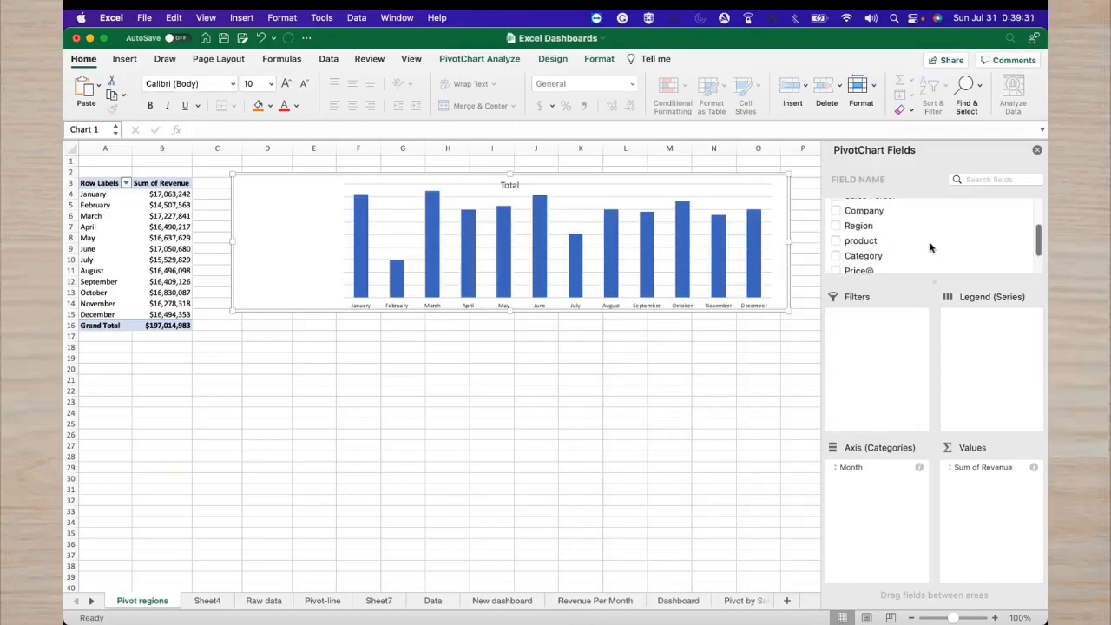
{"action": "left_click_drag", "start_coordinate": [842, 227], "coordinate": [870, 485]}
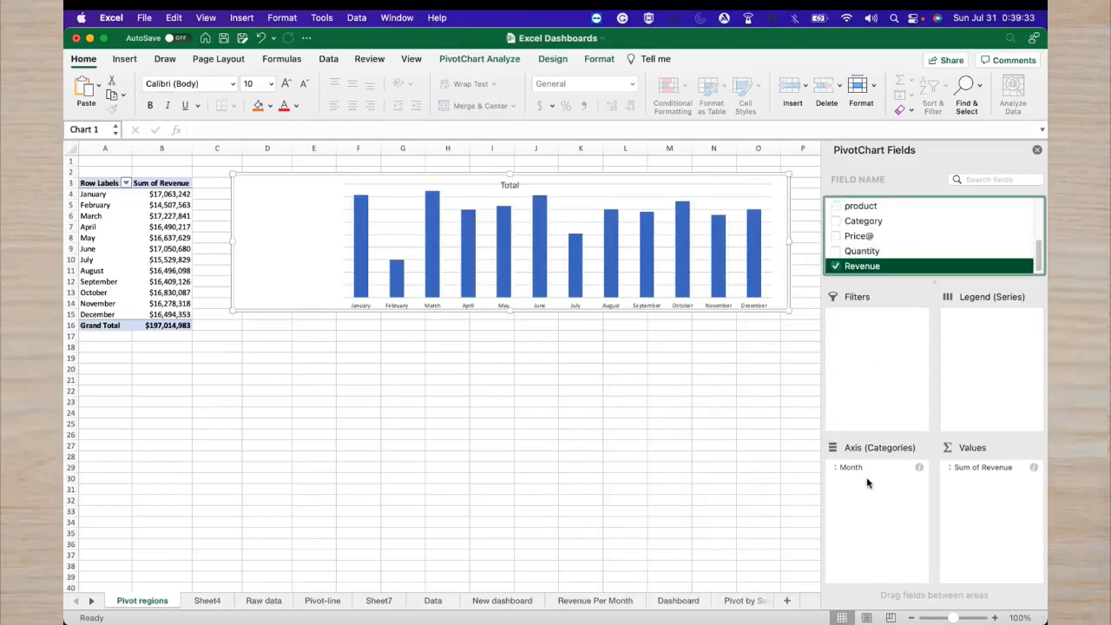
{"action": "left_click", "coordinate": [863, 469]}
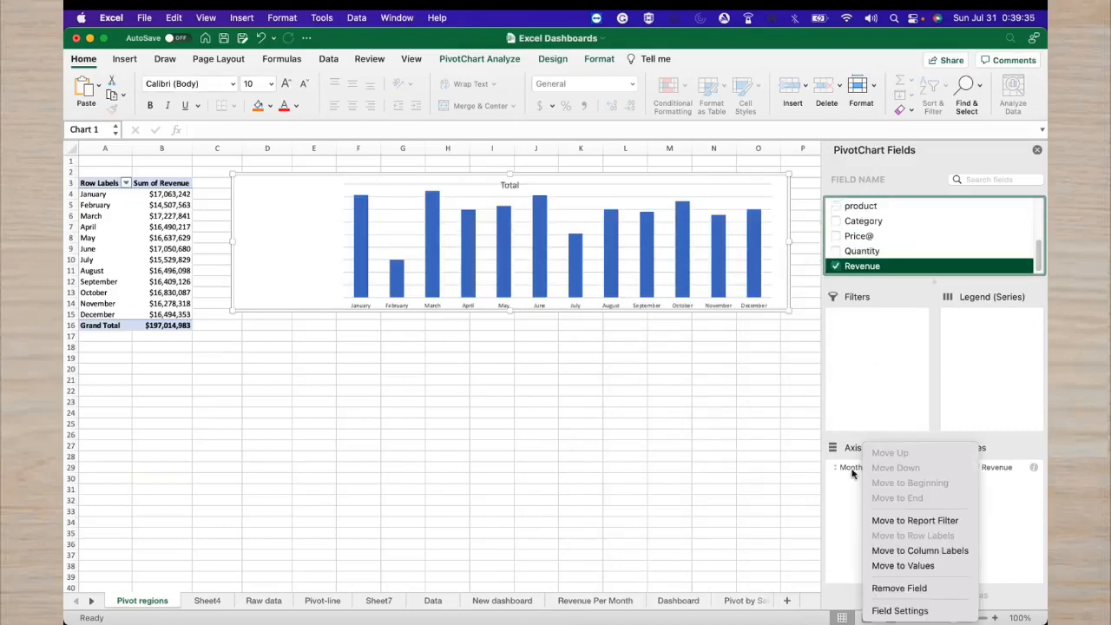
{"action": "left_click", "coordinate": [850, 473]}
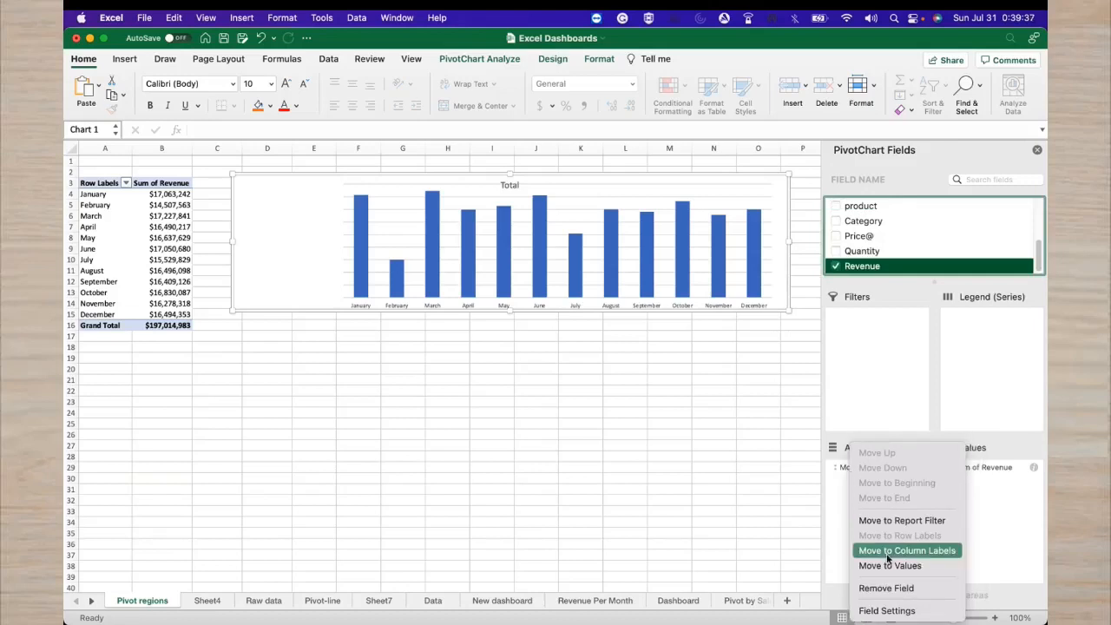
{"action": "left_click", "coordinate": [886, 588]}
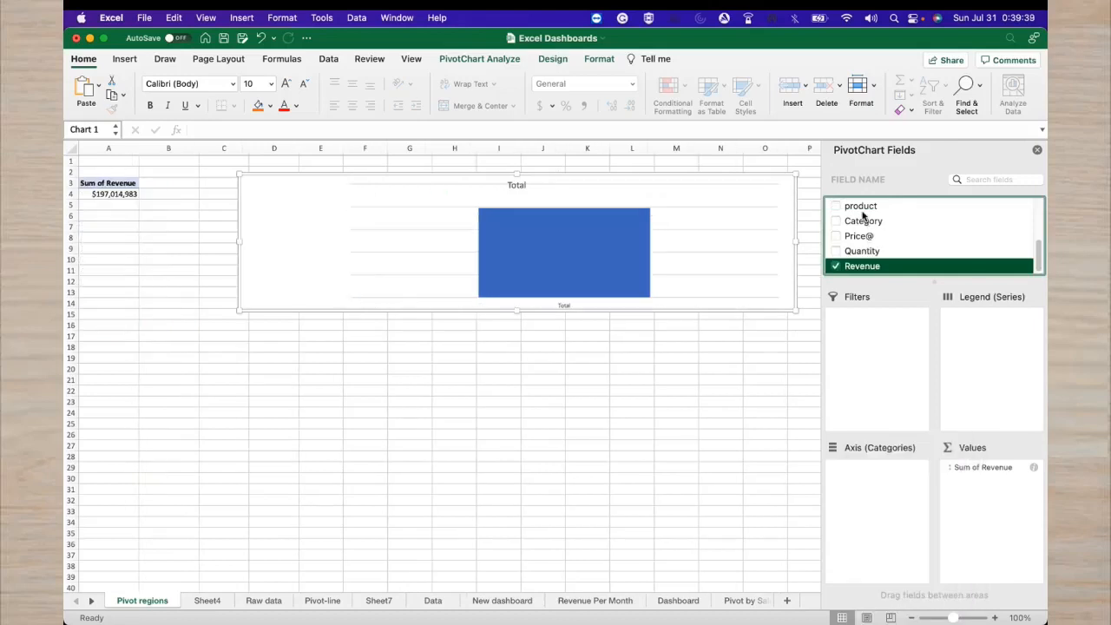
{"action": "scroll", "coordinate": [1030, 261], "scroll_direction": "up", "scroll_amount": 4}
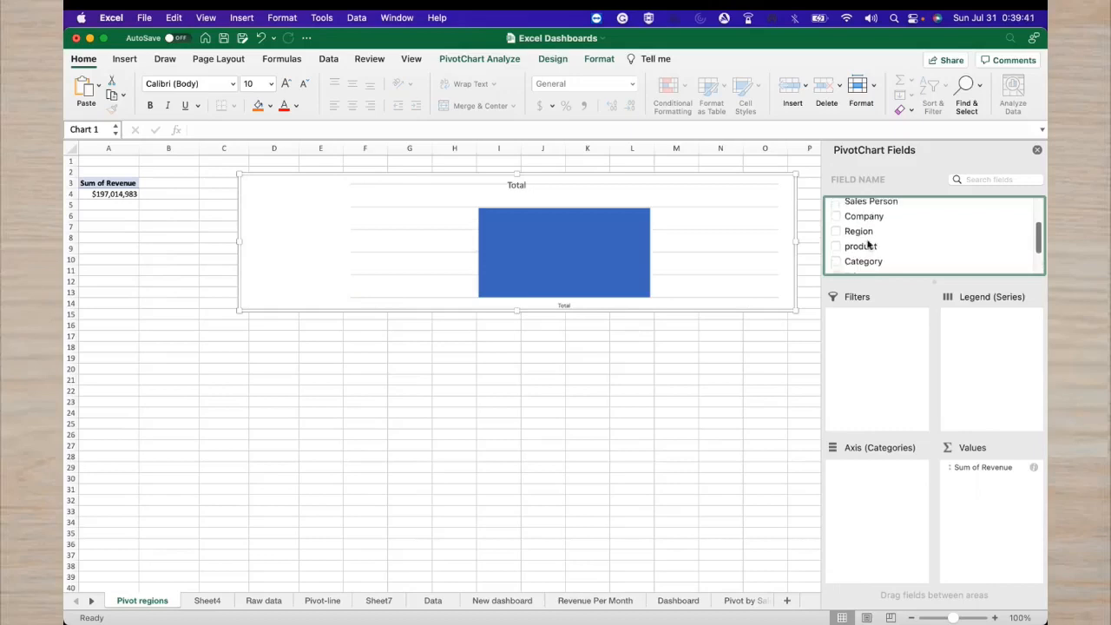
{"action": "left_click_drag", "start_coordinate": [861, 248], "coordinate": [886, 482]}
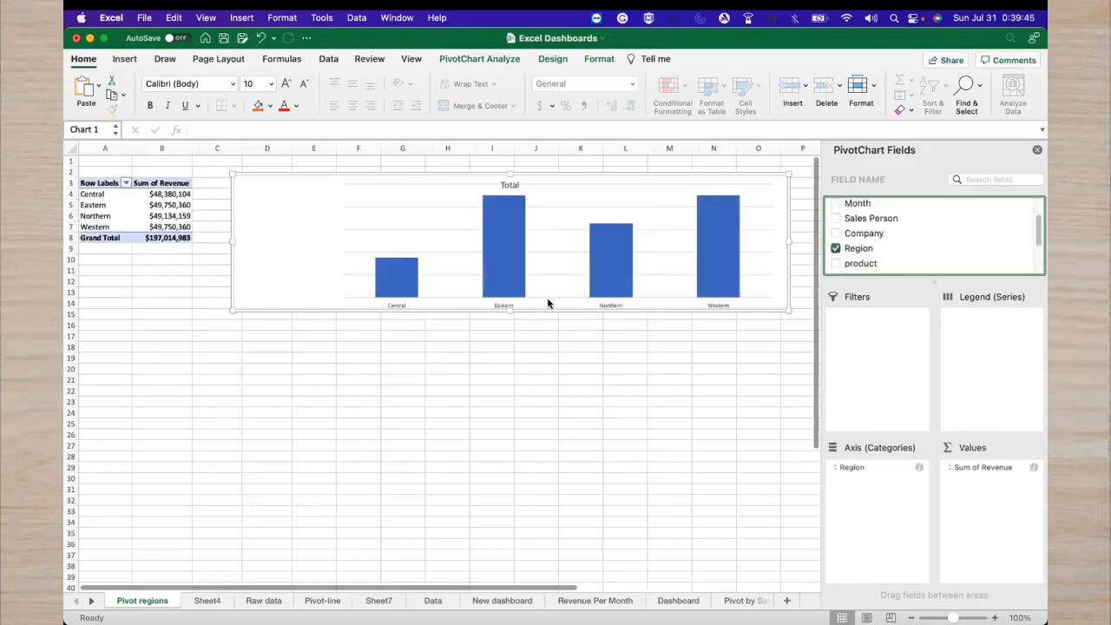
Add data labels to the region revenue columns
{"action": "right_click", "coordinate": [610, 274]}
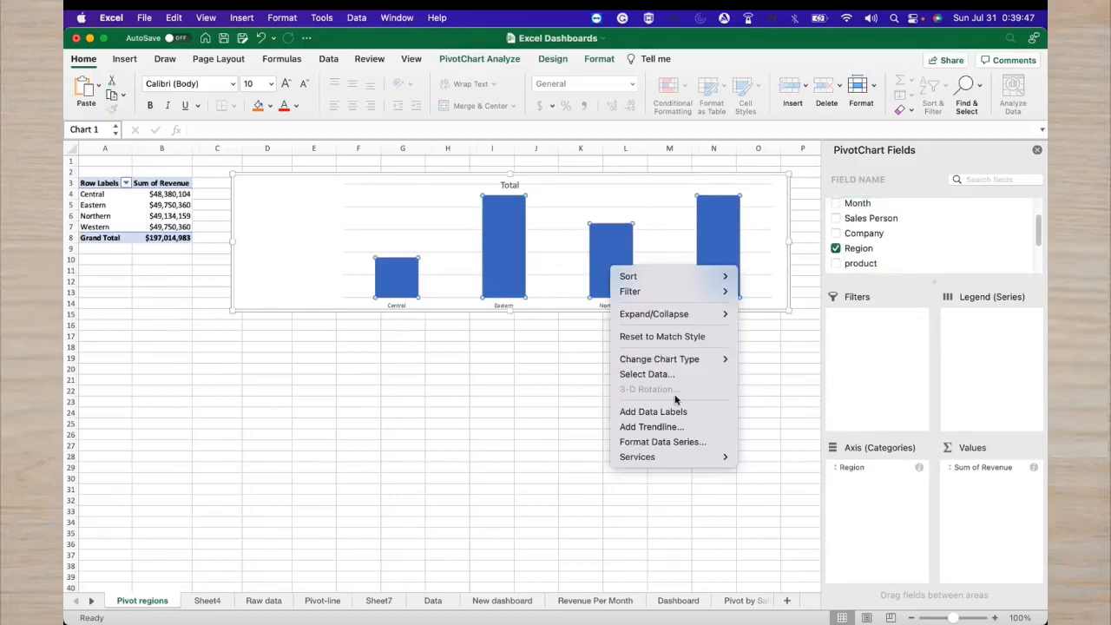
{"action": "left_click", "coordinate": [647, 224]}
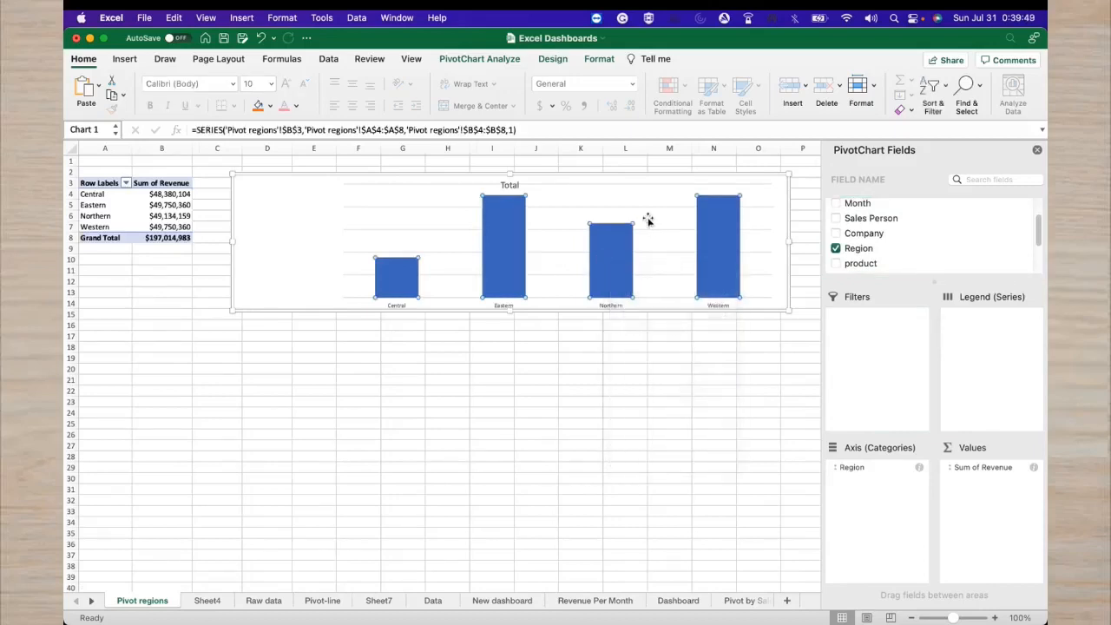
{"action": "right_click", "coordinate": [649, 220]}
{"action": "right_click", "coordinate": [598, 287]}
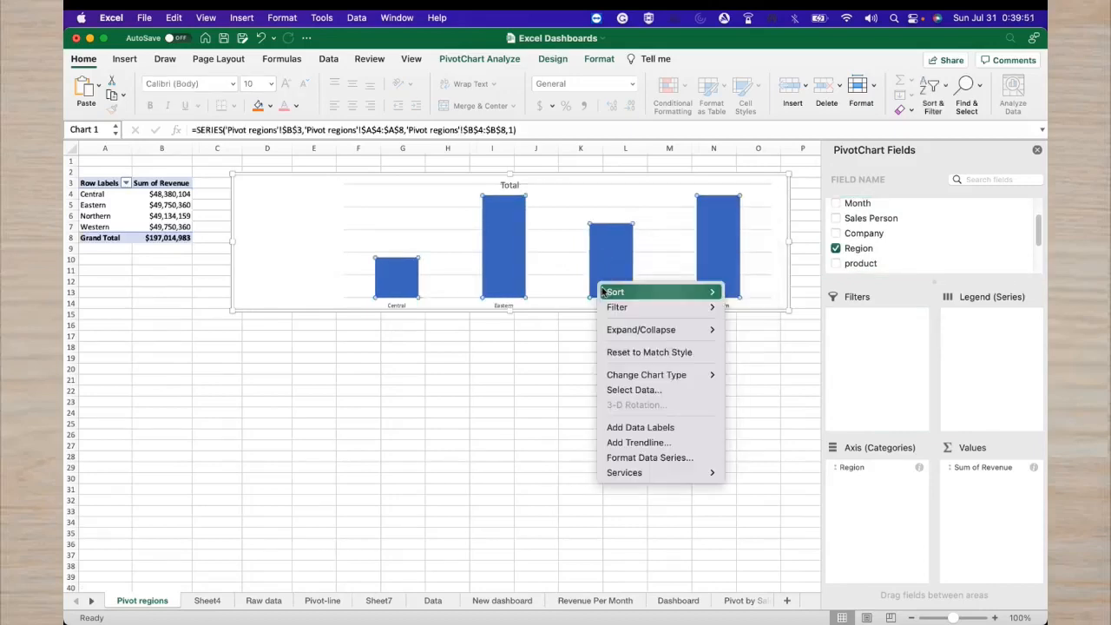
{"action": "left_click", "coordinate": [640, 427]}
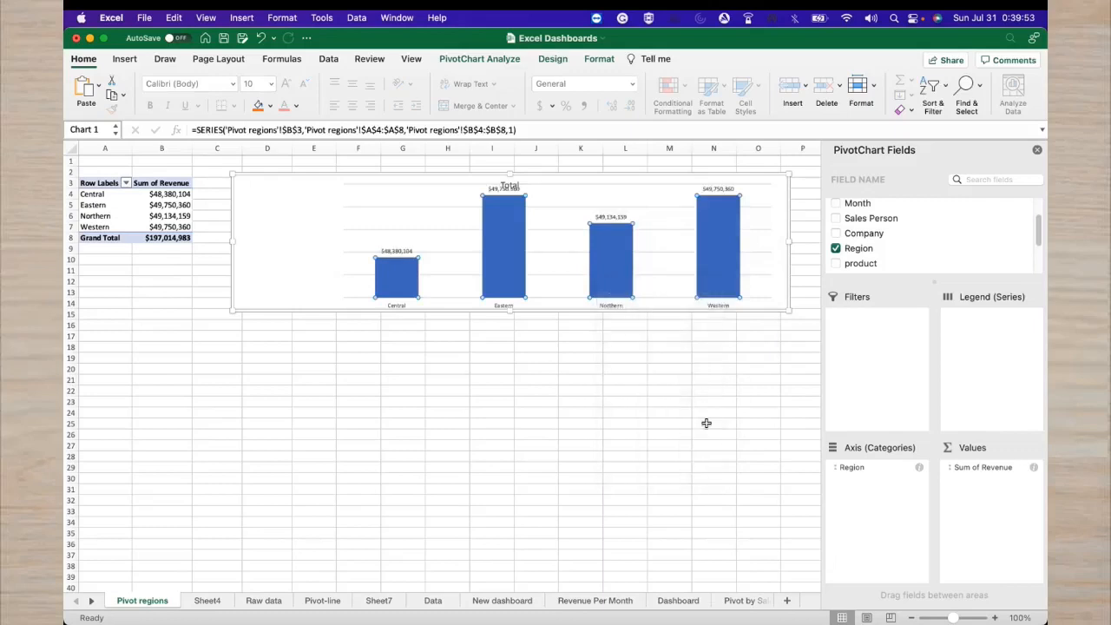
Format the chart's revenue data labels in bold at font size 12
{"action": "left_click", "coordinate": [610, 217]}
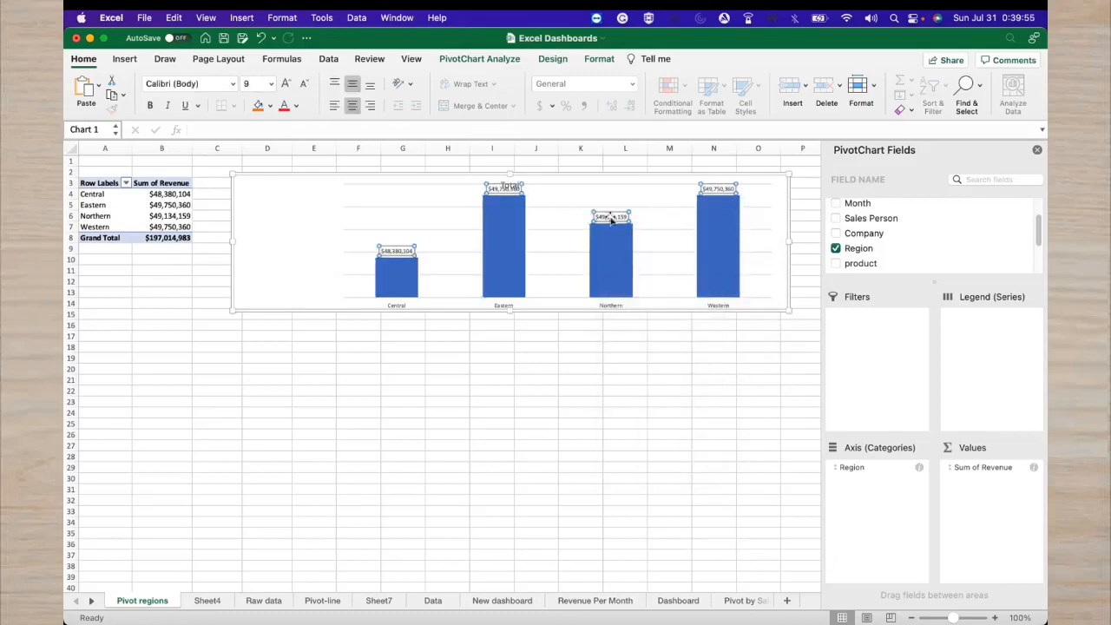
{"action": "left_click", "coordinate": [271, 83]}
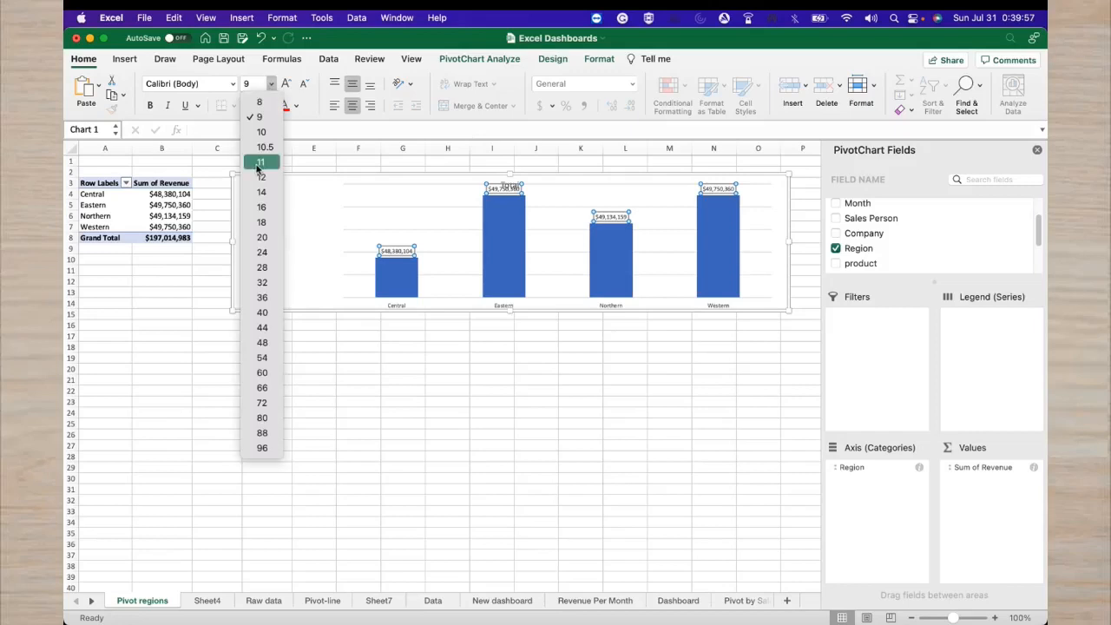
{"action": "left_click", "coordinate": [264, 180]}
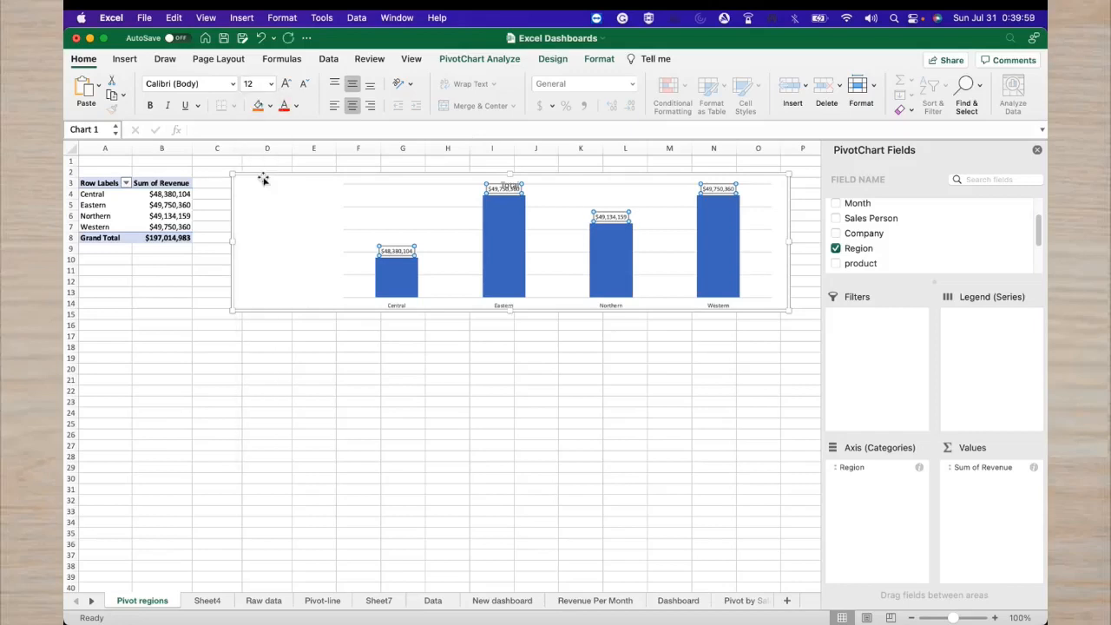
{"action": "left_click", "coordinate": [150, 108]}
{"action": "left_click", "coordinate": [460, 360]}
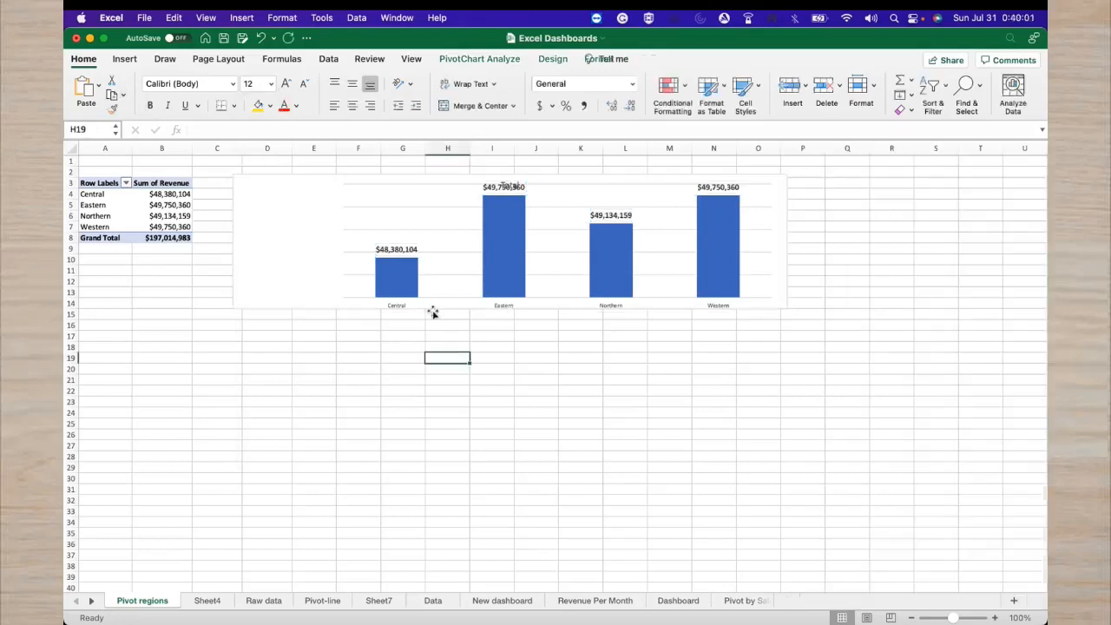
Make the region axis labels bold and stretch the chart's lower edge down to row 16
{"action": "left_click", "coordinate": [397, 307]}
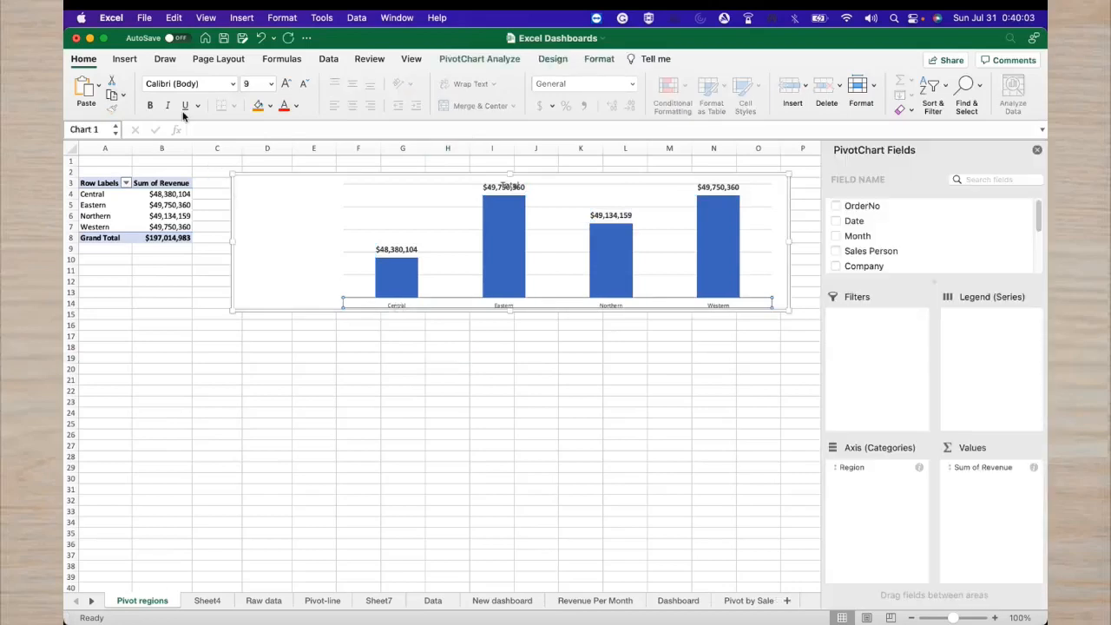
{"action": "left_click", "coordinate": [152, 107]}
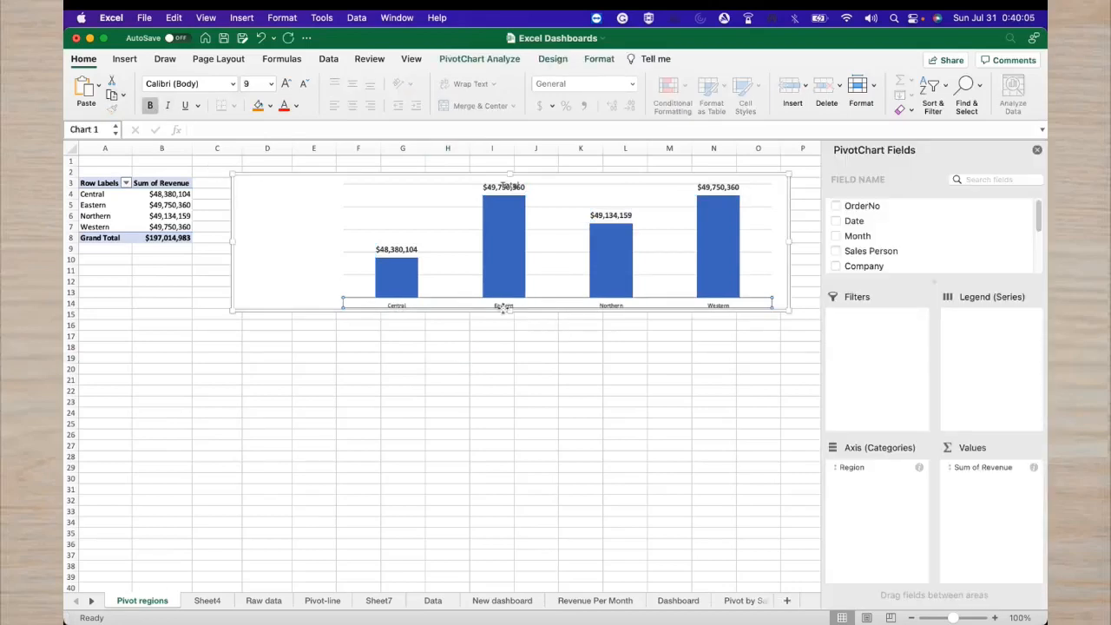
{"action": "left_click_drag", "start_coordinate": [510, 311], "coordinate": [503, 328]}
{"action": "left_click", "coordinate": [584, 392]}
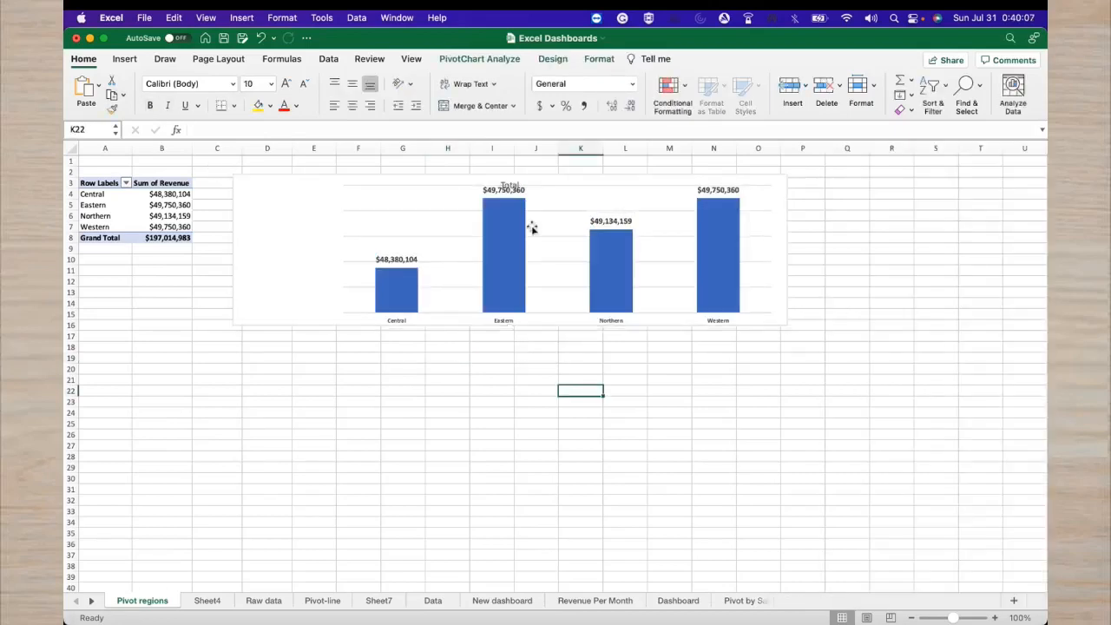
Move the column chart's title into the gap above the Northern column, clear of the Eastern data label
{"action": "left_click", "coordinate": [511, 185]}
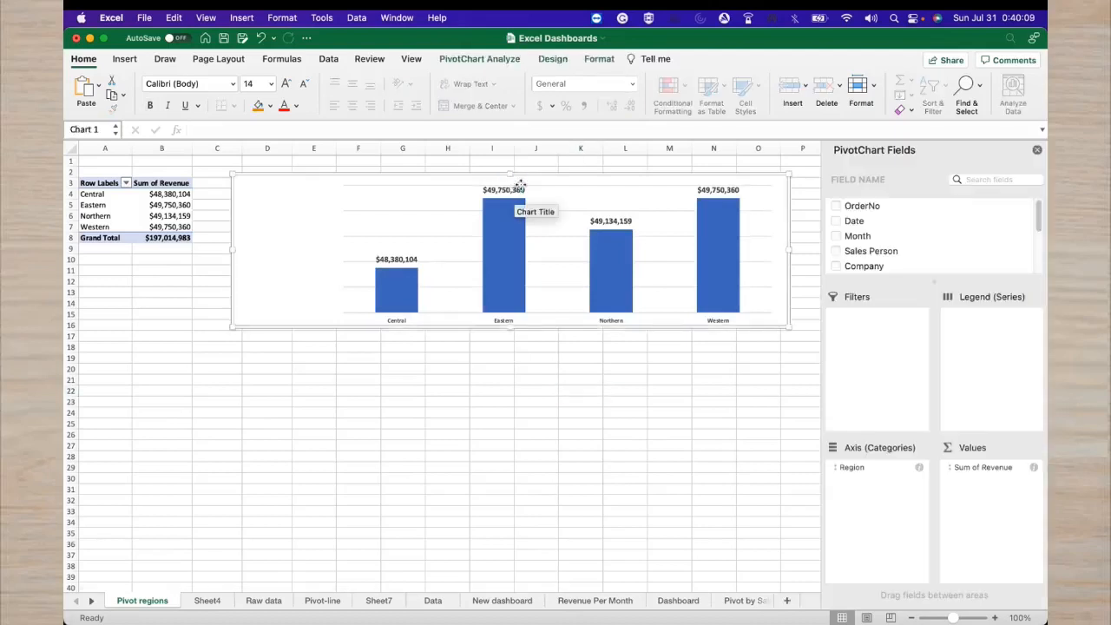
{"action": "left_click", "coordinate": [618, 189]}
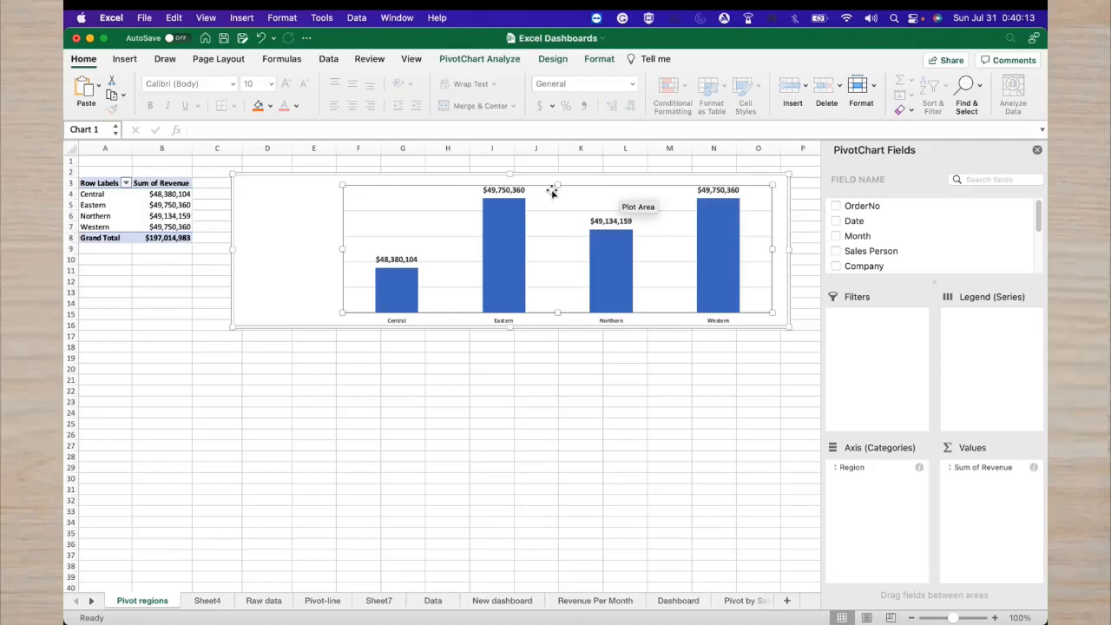
{"action": "key", "text": "super+z"}
{"action": "left_click_drag", "start_coordinate": [521, 184], "coordinate": [618, 187]}
Change the column chart's title text to "Sales Per region"
{"action": "double_click", "coordinate": [621, 187]}
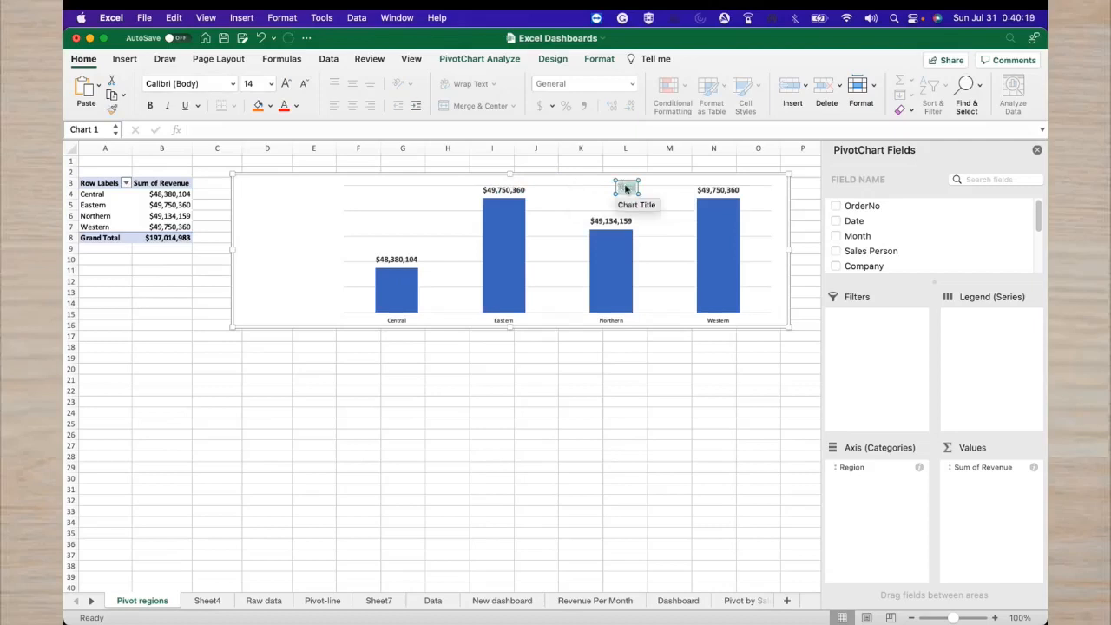
{"action": "type", "text": "Salesper region"}
{"action": "left_click", "coordinate": [620, 187]}
{"action": "key", "text": "BackSpace"}
{"action": "left_click", "coordinate": [536, 417]}
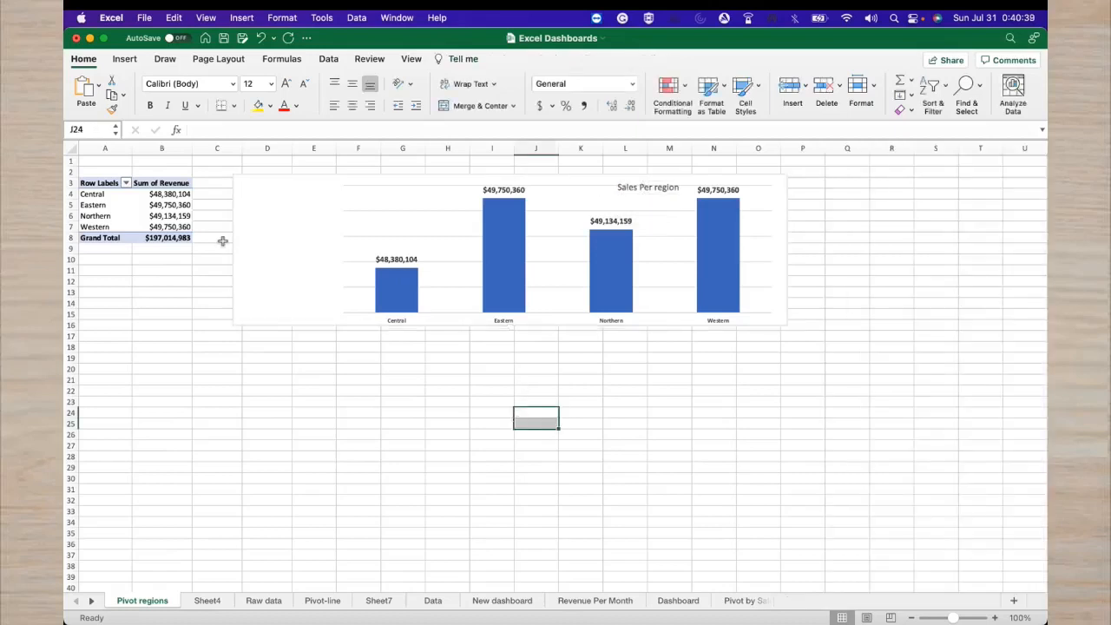
Narrow the region chart by bringing its left edge in to column H, and centre the title above the Northern column
{"action": "left_click", "coordinate": [229, 249]}
{"action": "left_click", "coordinate": [234, 249]}
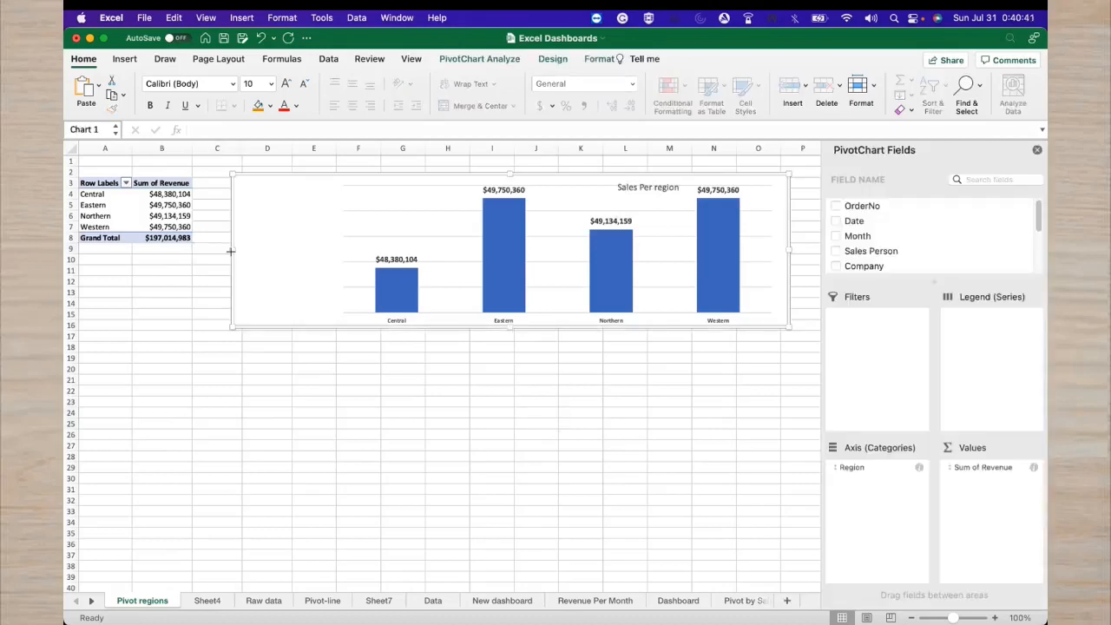
{"action": "left_click_drag", "start_coordinate": [233, 250], "coordinate": [421, 252]}
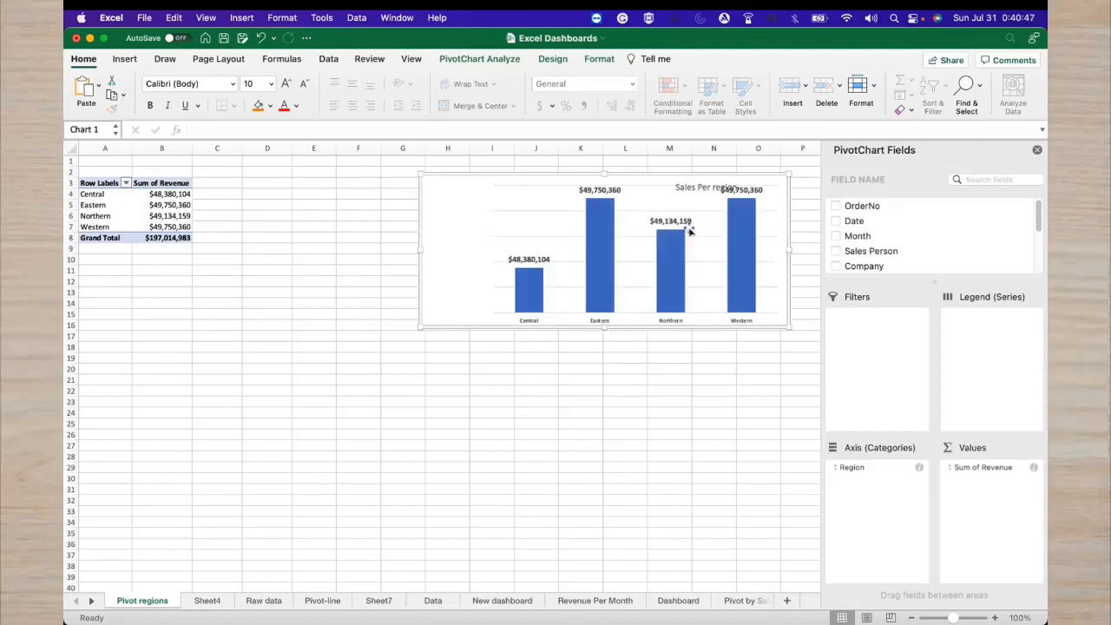
{"action": "left_click", "coordinate": [692, 200]}
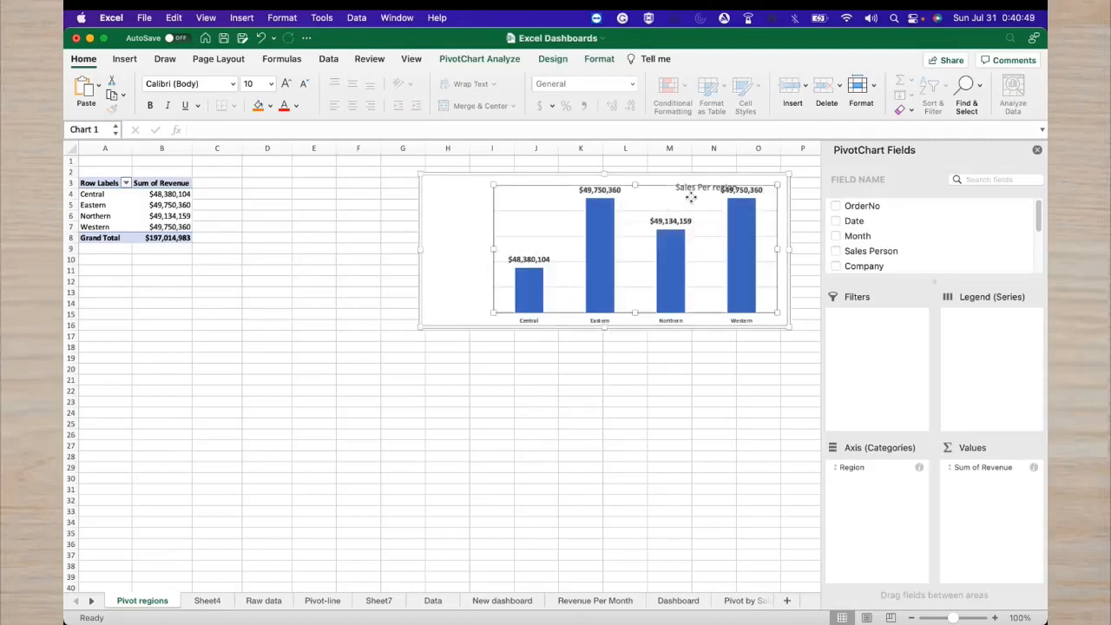
{"action": "double_click", "coordinate": [688, 187]}
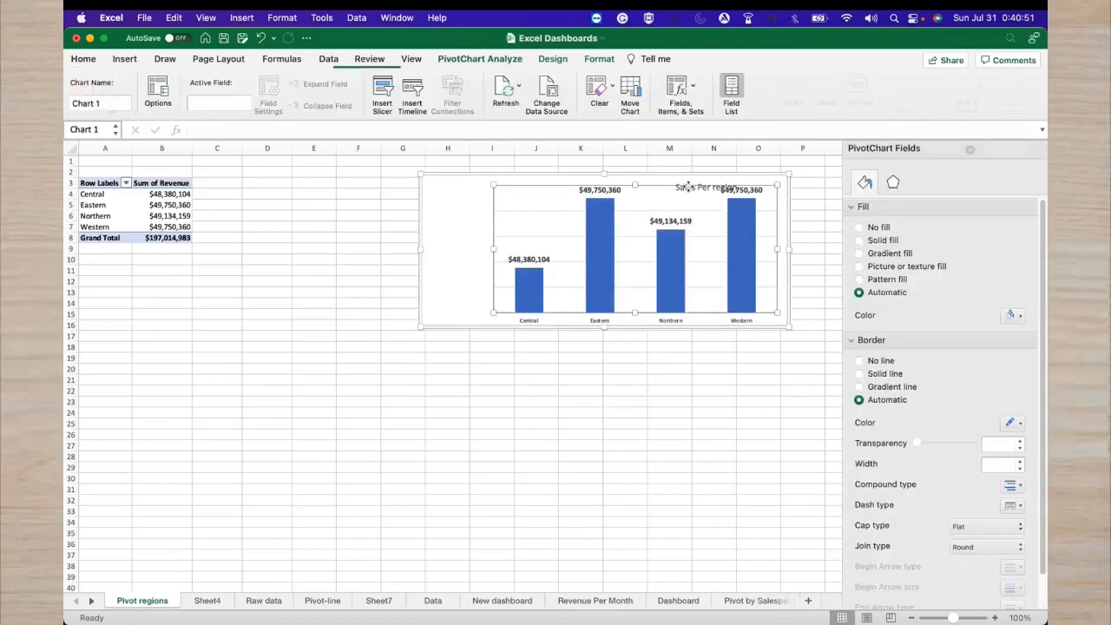
{"action": "mouse_move", "coordinate": [678, 189]}
{"action": "left_mouse_down"}
{"action": "mouse_move", "coordinate": [692, 215]}
{"action": "mouse_move", "coordinate": [671, 188]}
{"action": "mouse_move", "coordinate": [660, 194]}
{"action": "left_mouse_up"}
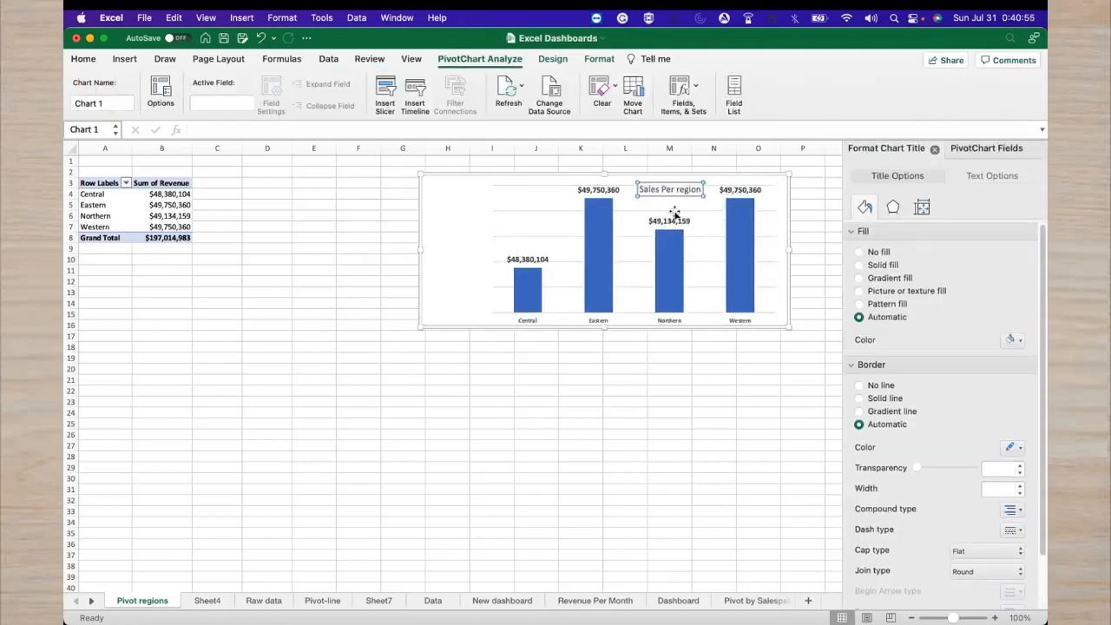
{"action": "left_click", "coordinate": [667, 378]}
{"action": "left_click", "coordinate": [703, 321]}
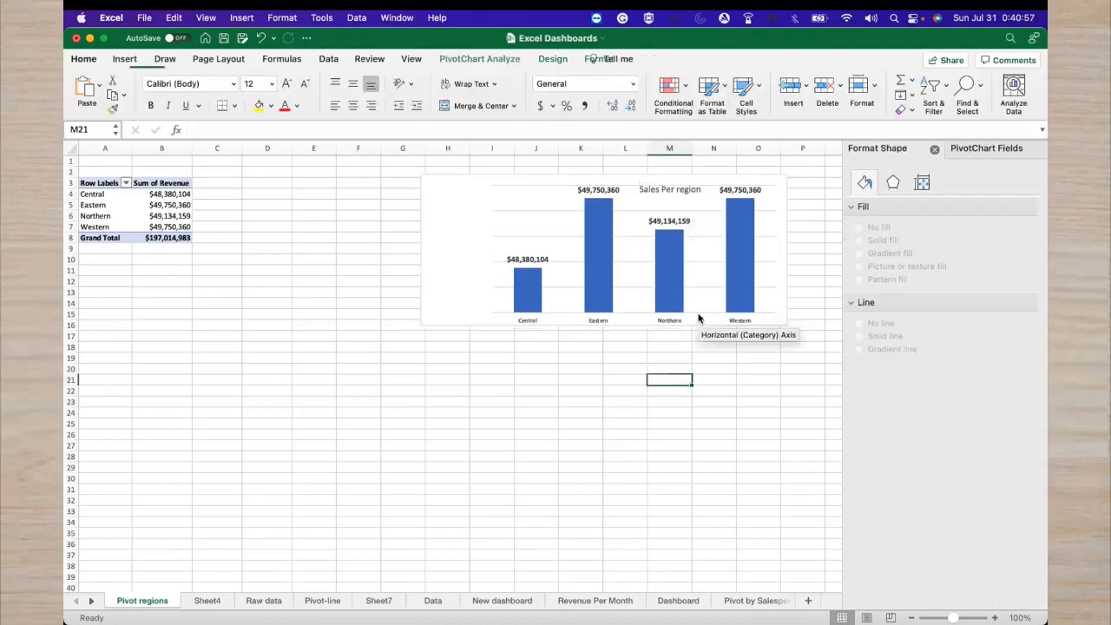
{"action": "right_click", "coordinate": [700, 309]}
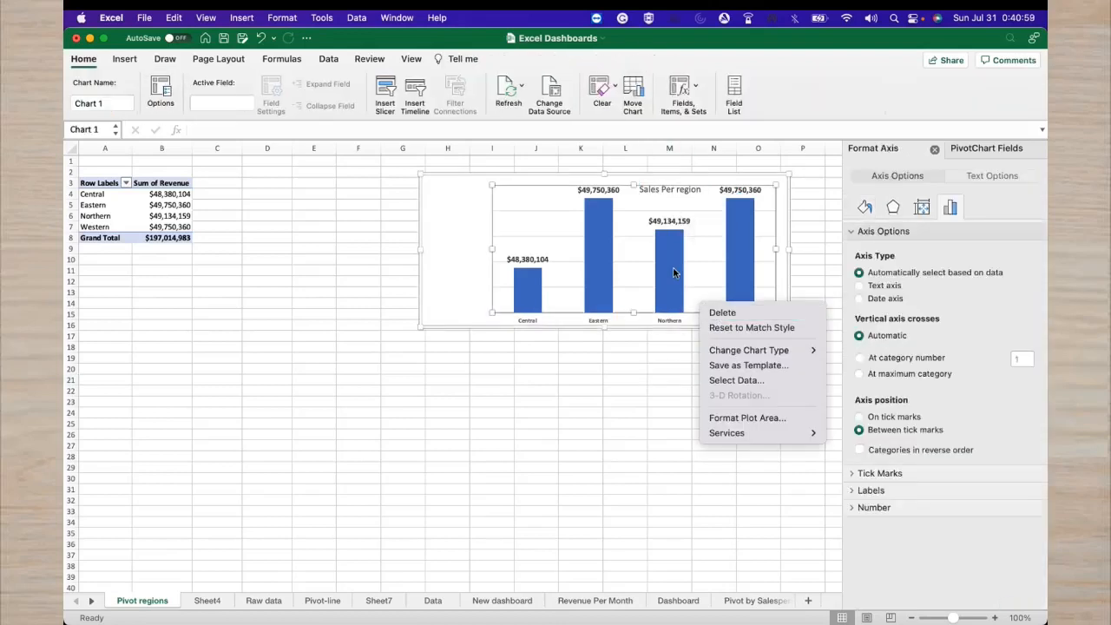
{"action": "left_click", "coordinate": [671, 238]}
{"action": "right_click", "coordinate": [705, 243]}
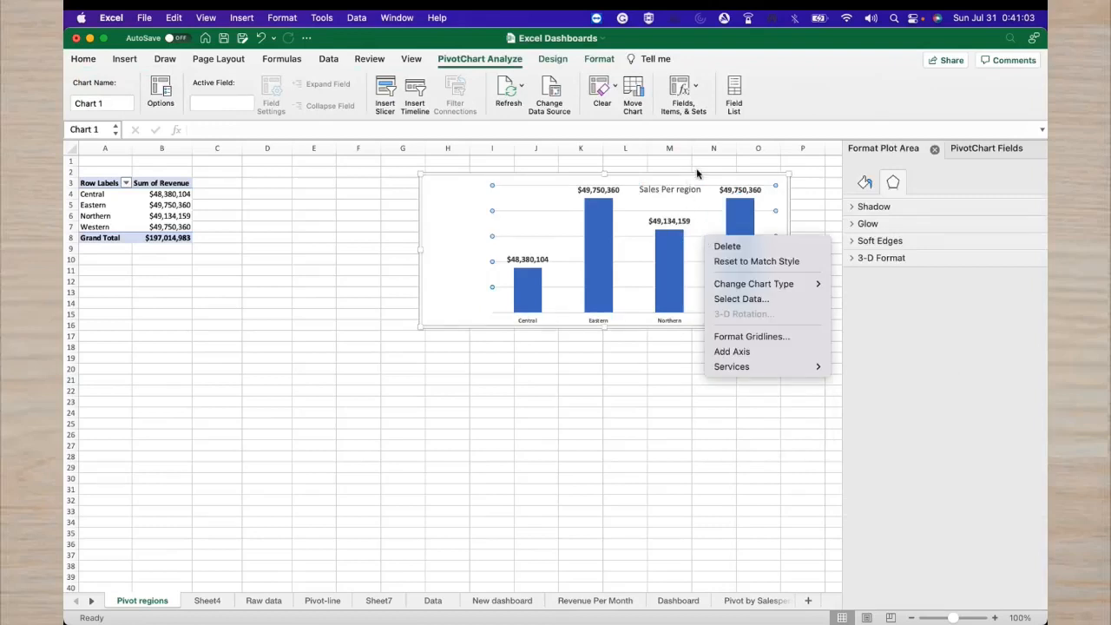
{"action": "left_click", "coordinate": [655, 182]}
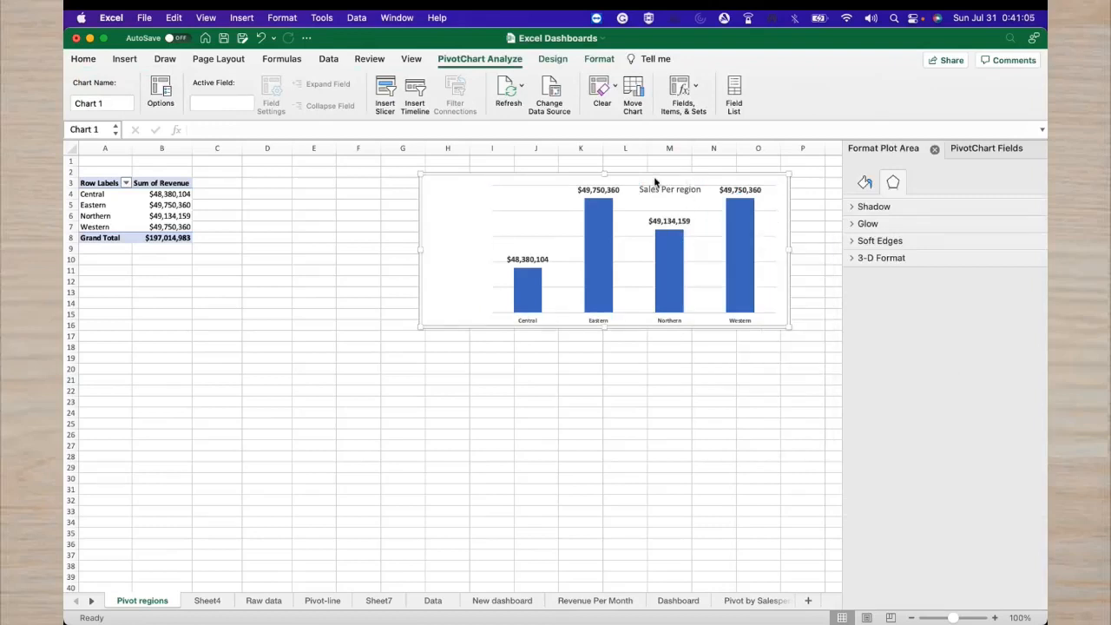
Copy the whole Sales Per region chart and paste it at cell B16 of the New dashboard sheet
{"action": "right_click", "coordinate": [653, 176]}
{"action": "left_click", "coordinate": [673, 222]}
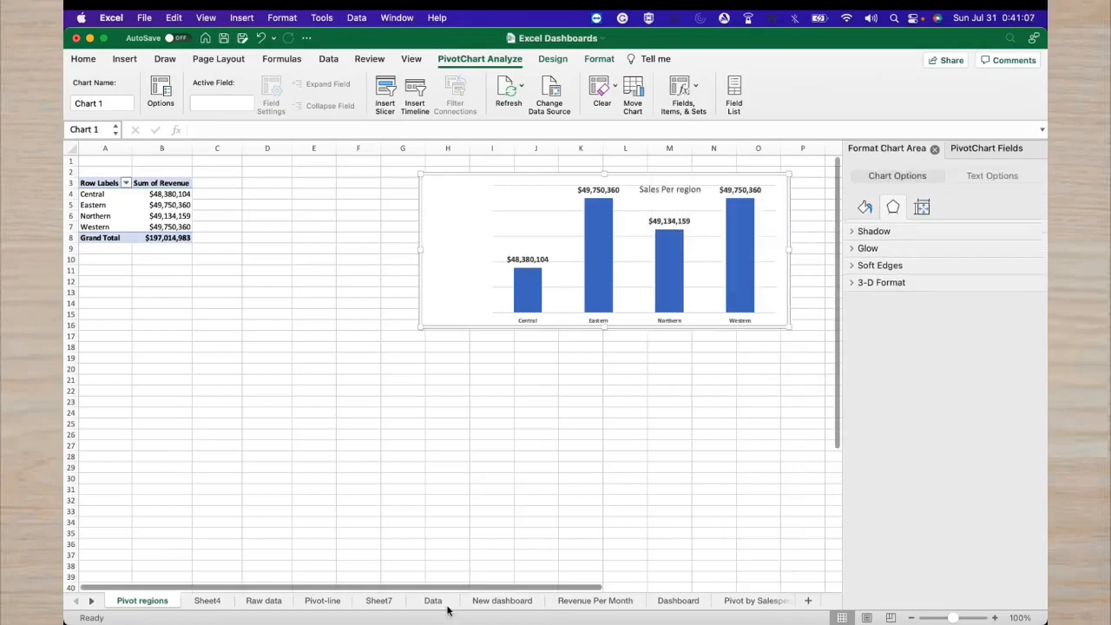
{"action": "left_click", "coordinate": [479, 601]}
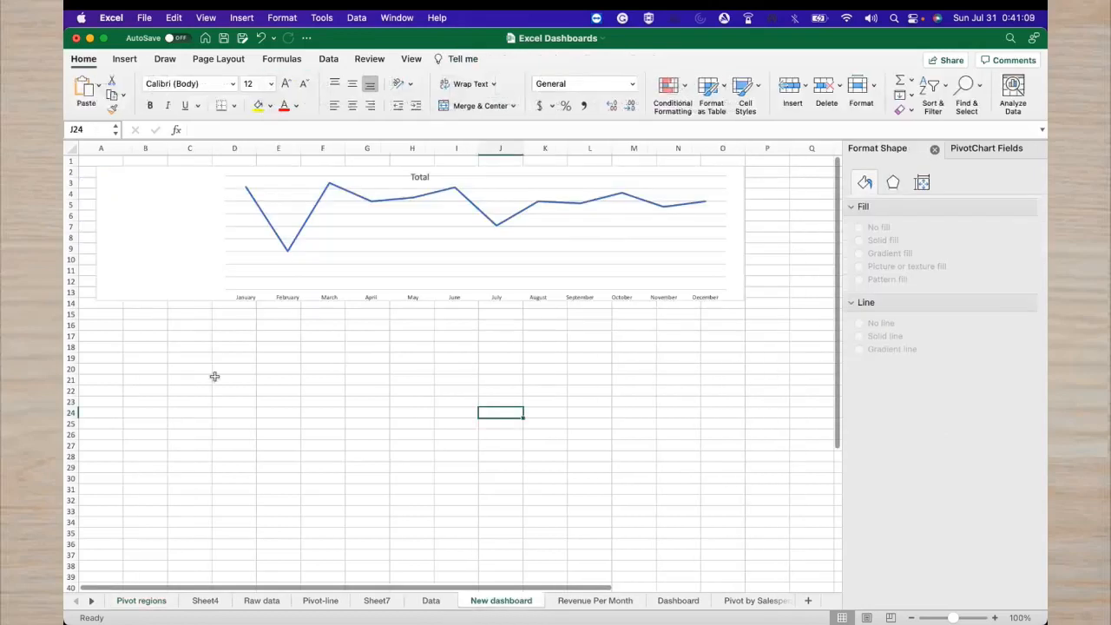
{"action": "left_click", "coordinate": [155, 333]}
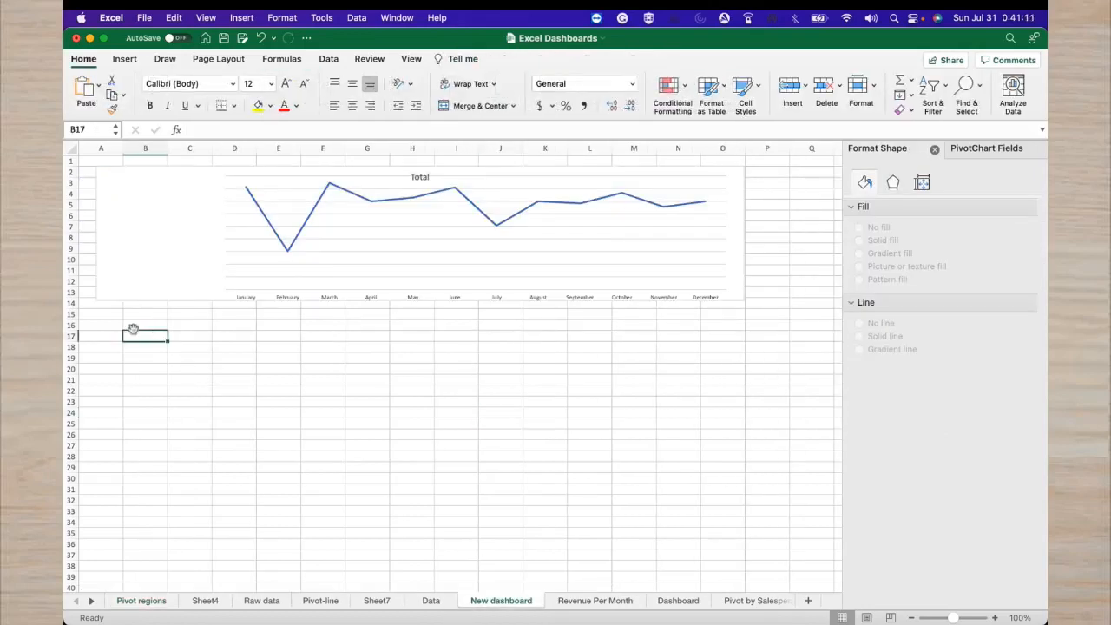
{"action": "double_click", "coordinate": [120, 325]}
{"action": "right_click", "coordinate": [120, 326]}
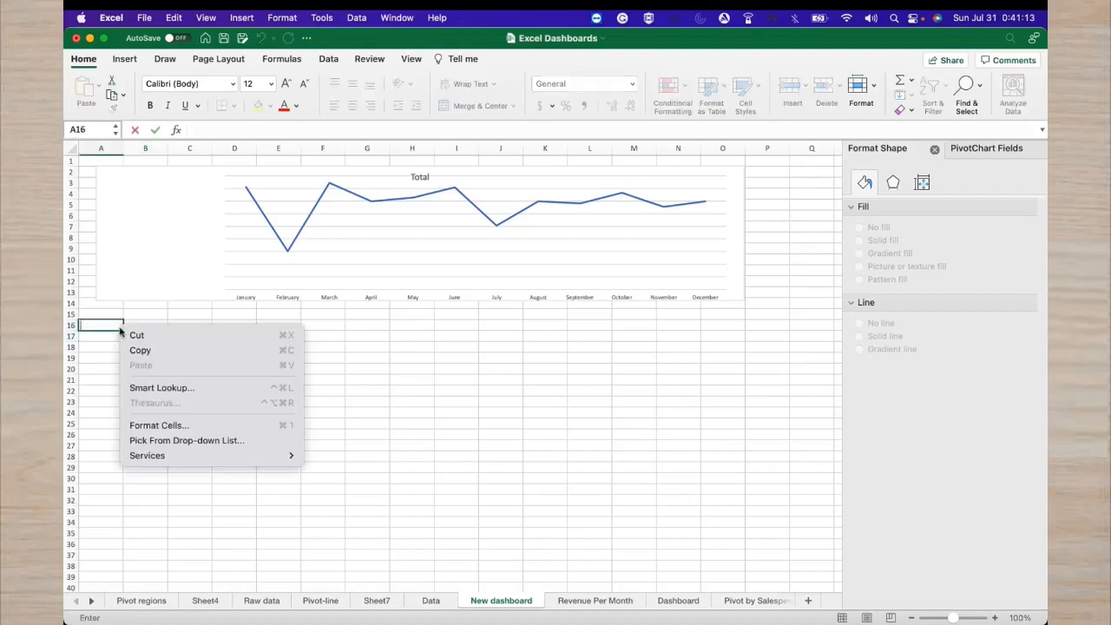
{"action": "left_click", "coordinate": [134, 322]}
{"action": "left_click", "coordinate": [131, 323]}
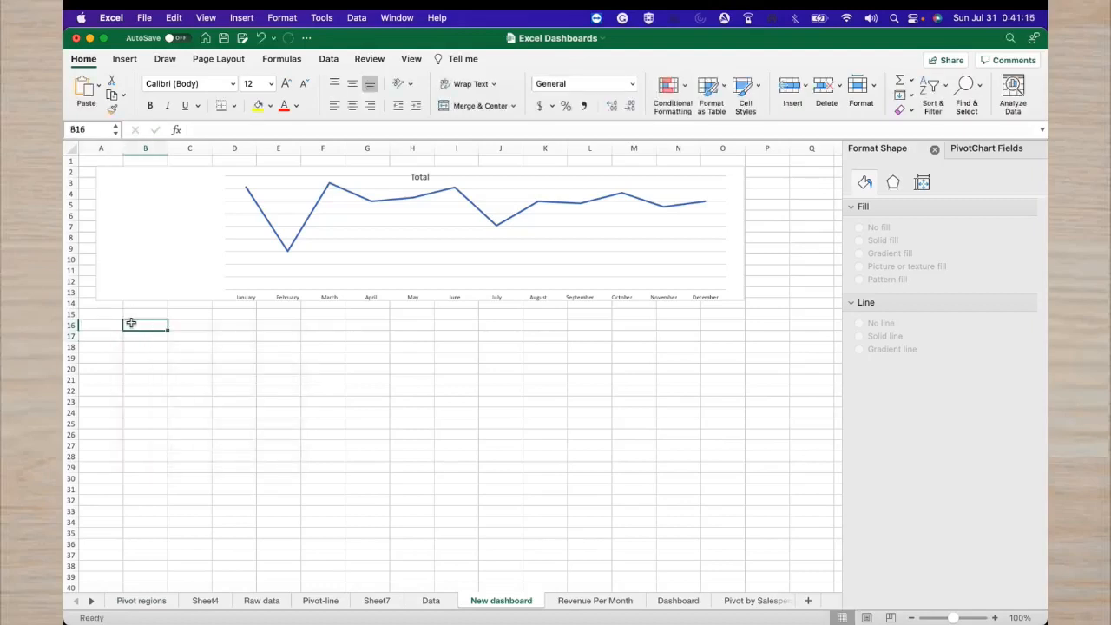
{"action": "key", "text": "super+v"}
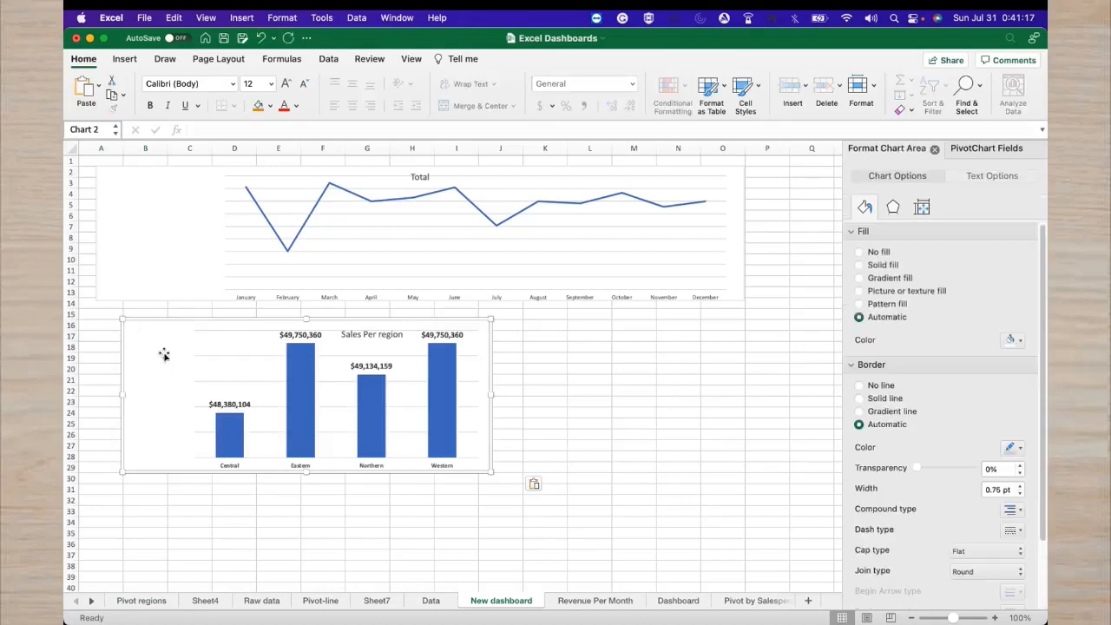
Align the pasted region chart with the line chart's left edge just below it, and narrow it to end in column H
{"action": "left_click_drag", "start_coordinate": [164, 355], "coordinate": [136, 349]}
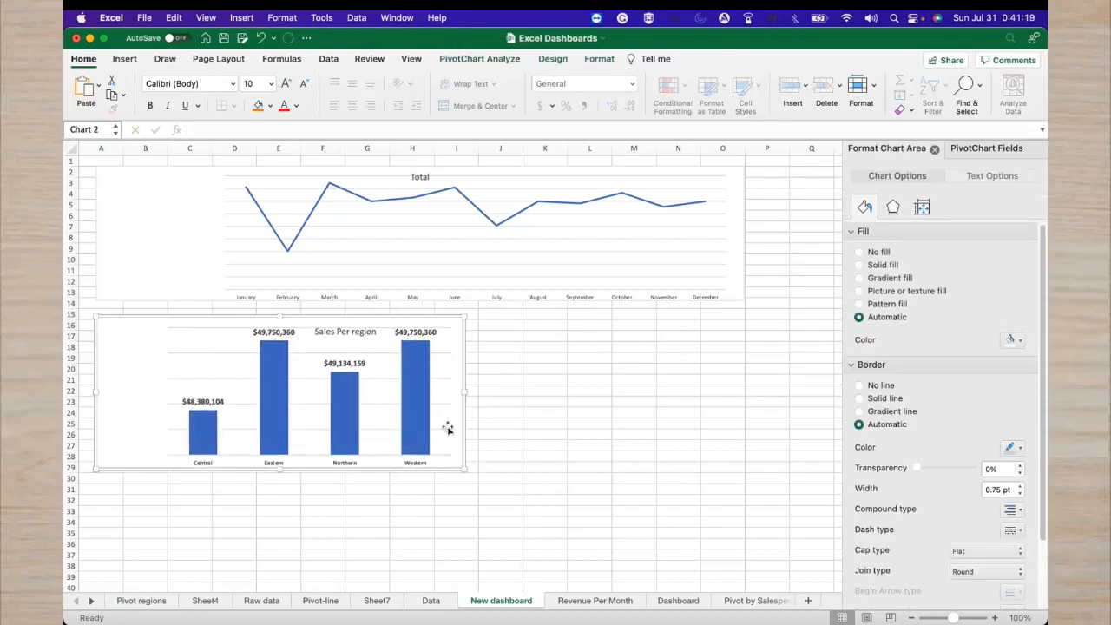
{"action": "left_click_drag", "start_coordinate": [457, 395], "coordinate": [399, 396]}
{"action": "left_click", "coordinate": [442, 398]}
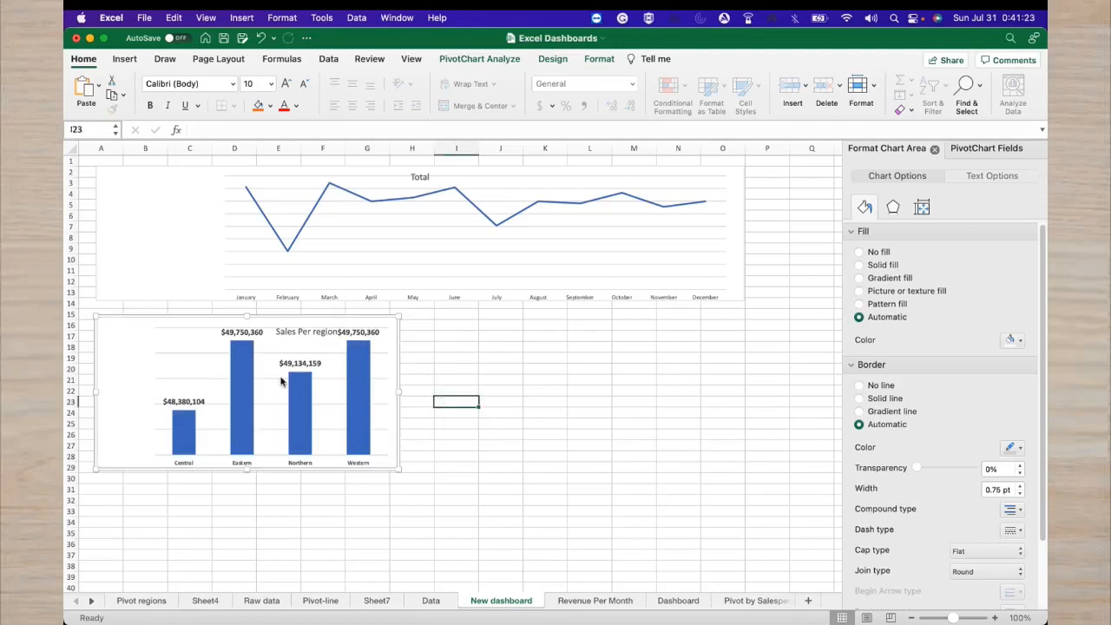
Create a copy of the Pivot regions sheet, placed before the original in the same workbook
{"action": "left_click", "coordinate": [142, 601]}
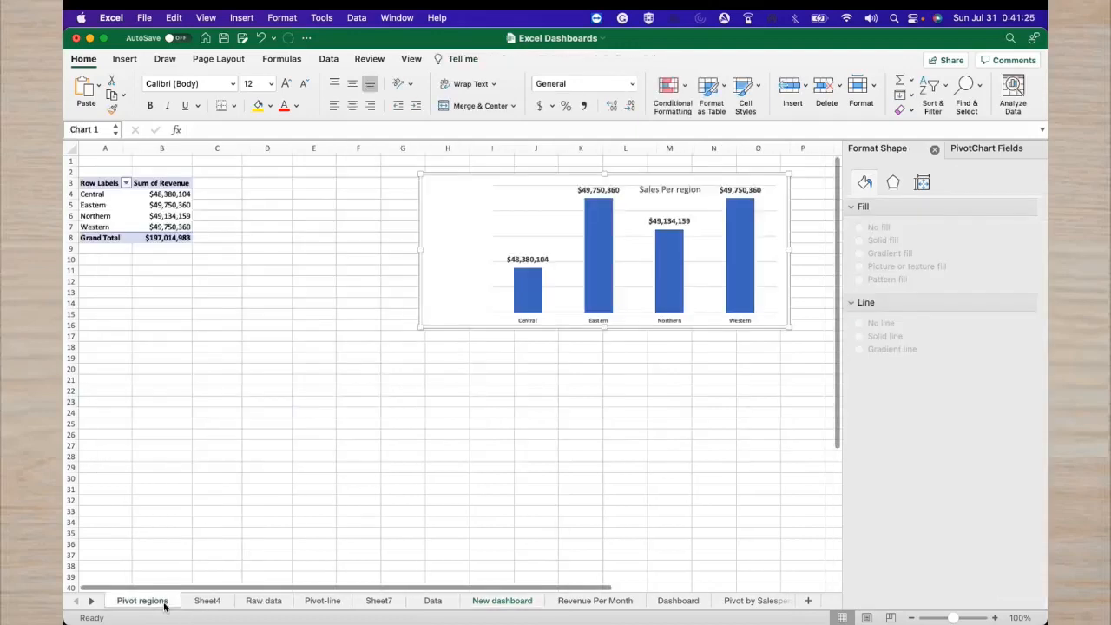
{"action": "right_click", "coordinate": [164, 604]}
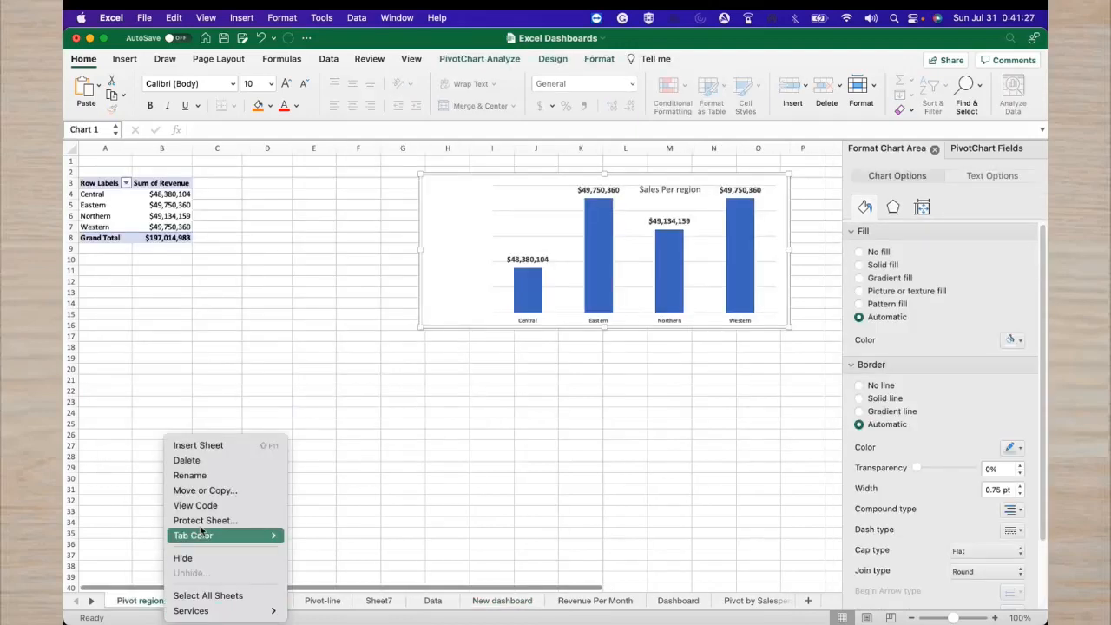
{"action": "left_click", "coordinate": [212, 492]}
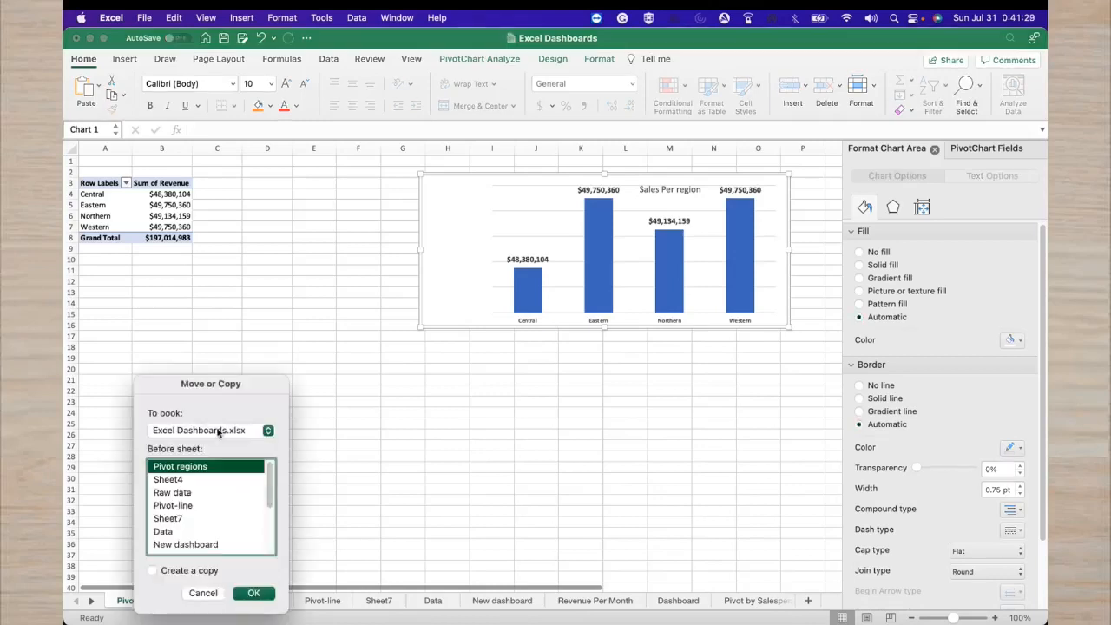
{"action": "left_click", "coordinate": [153, 571]}
{"action": "left_click", "coordinate": [253, 593]}
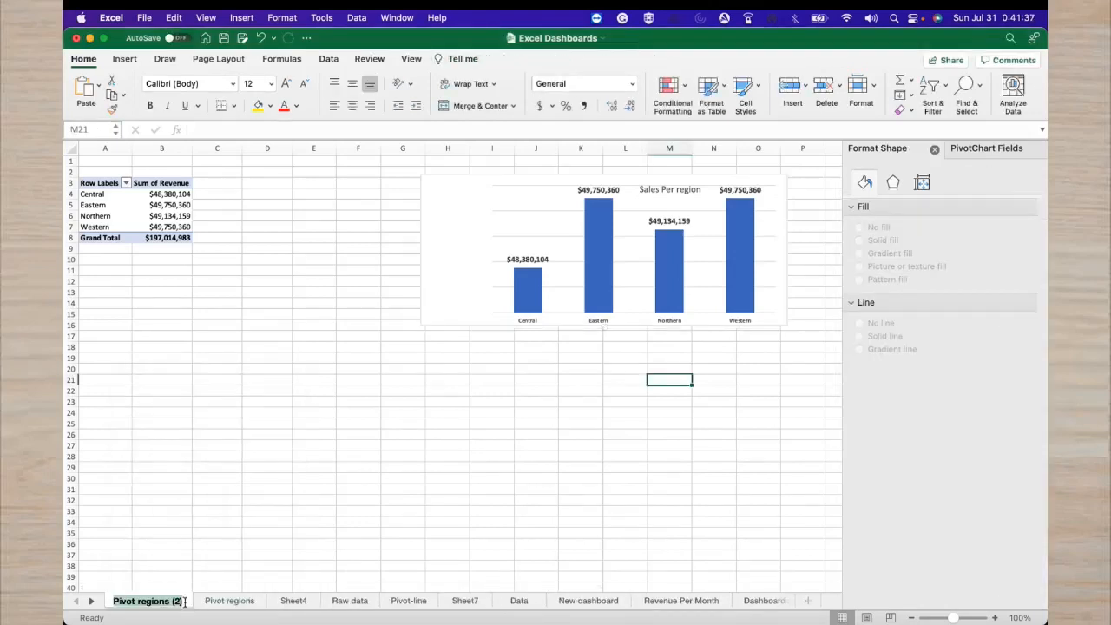
Rename the copied sheet as "Pivot salesperson"
{"action": "left_click", "coordinate": [185, 603]}
{"action": "key", "text": "BackSpace"}
{"action": "key", "text": "BackSpace"}
{"action": "key", "text": "BackSpace"}
{"action": "key", "text": "BackSpace"}
{"action": "key", "text": "BackSpace"}
{"action": "key", "text": "BackSpace"}
{"action": "key", "text": "BackSpace"}
{"action": "key", "text": "BackSpace"}
{"action": "key", "text": "BackSpace"}
{"action": "key", "text": "BackSpace"}
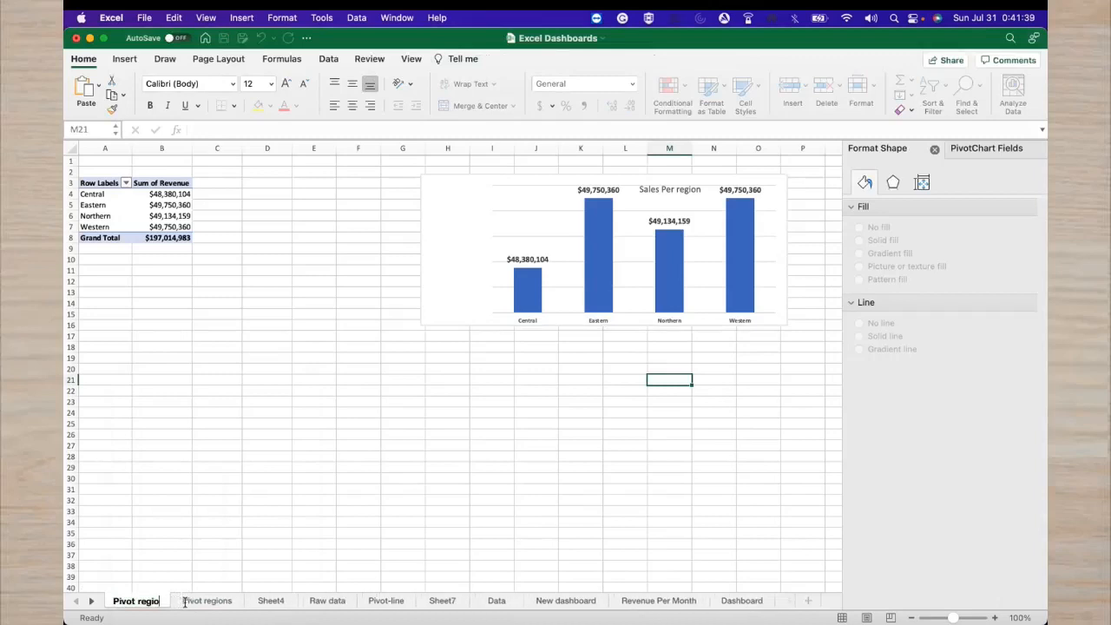
{"action": "type", "text": "sa"}
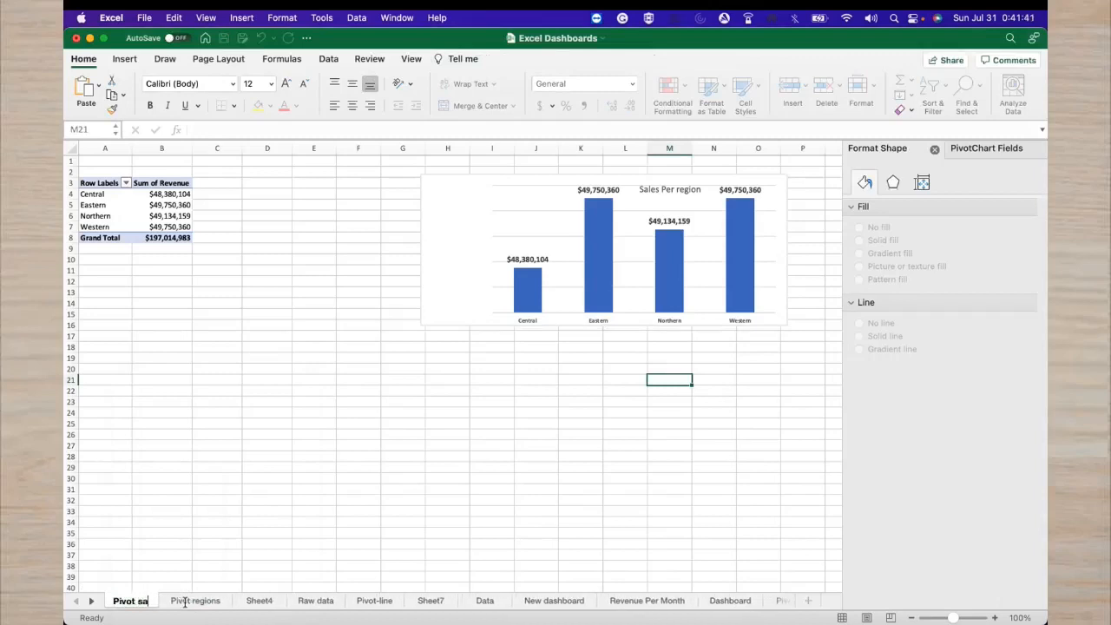
{"action": "type", "text": "lesper"}
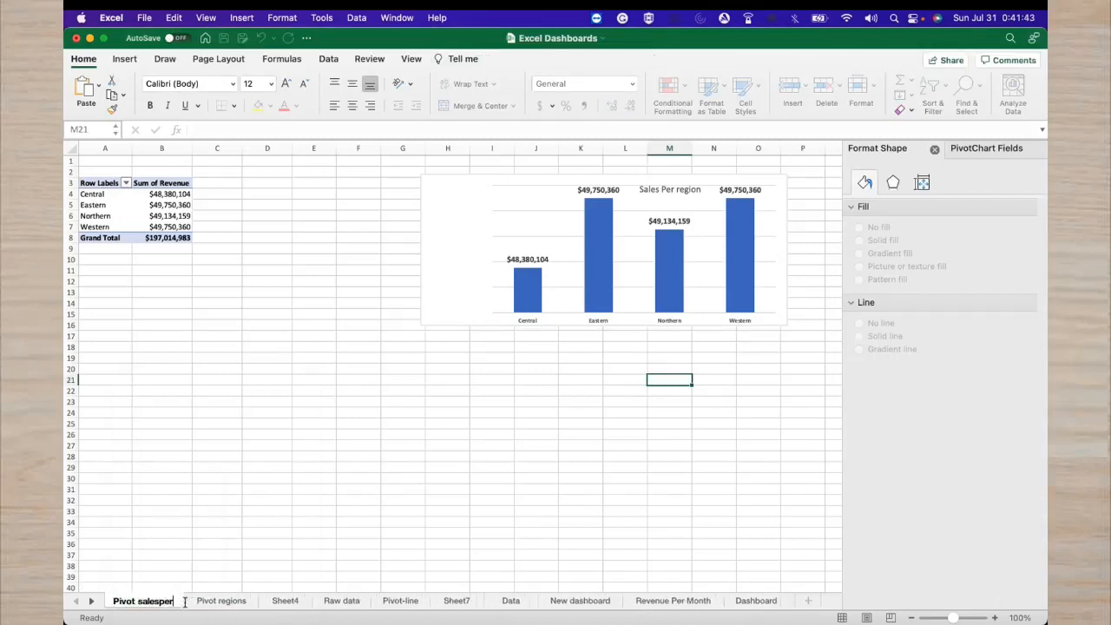
{"action": "type", "text": "son"}
{"action": "left_click", "coordinate": [268, 522]}
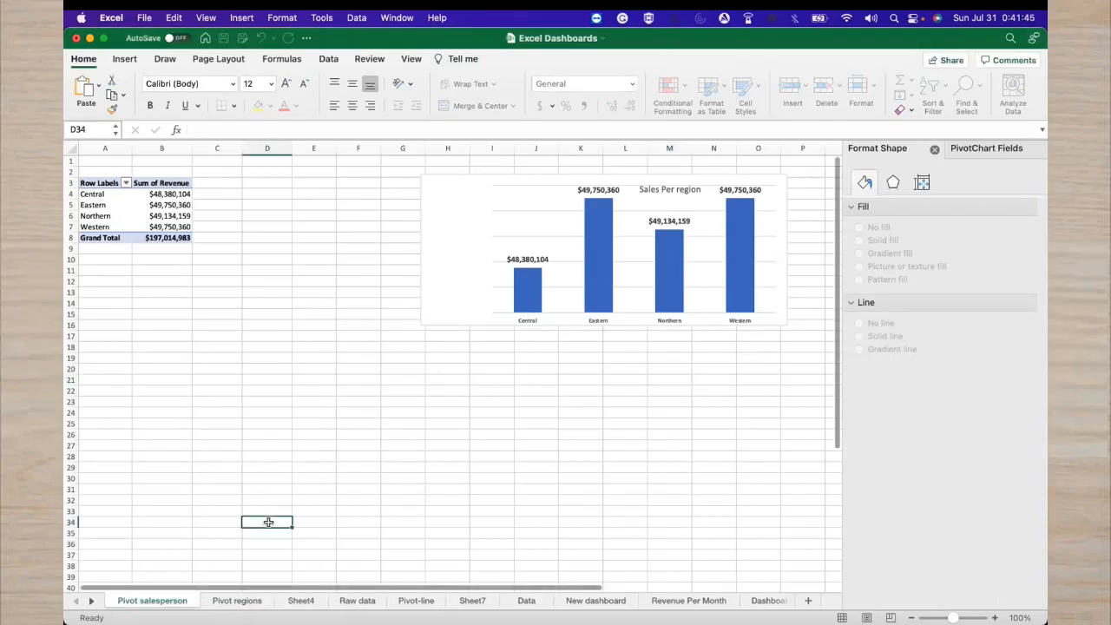
Replace the Region field with Sales Person in the axis categories of the chart on Pivot salesperson
{"action": "left_click", "coordinate": [594, 317]}
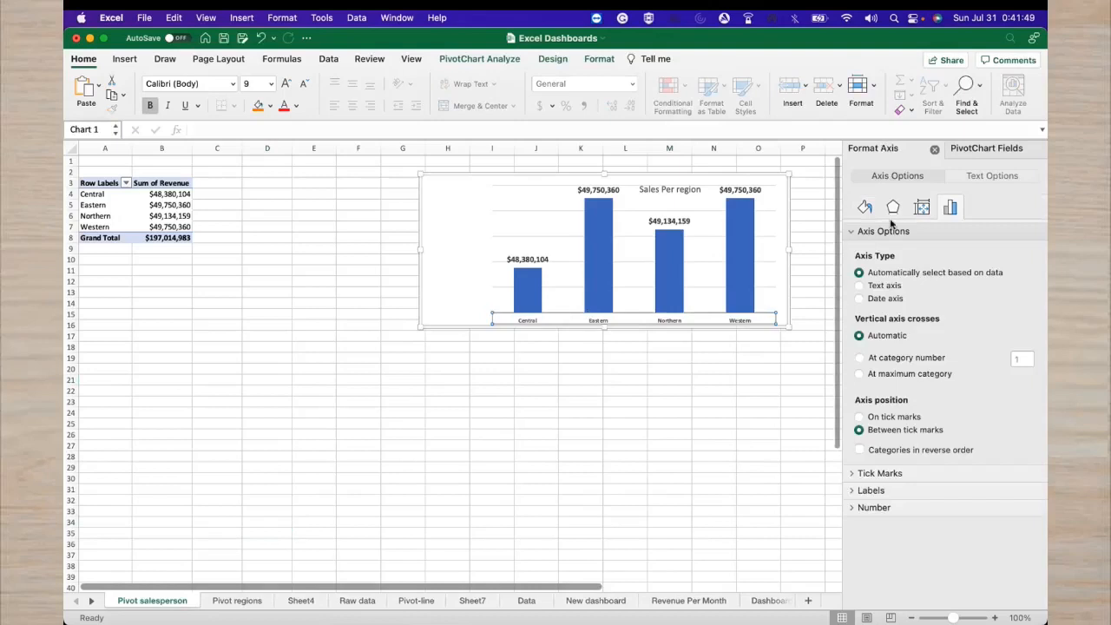
{"action": "left_click", "coordinate": [981, 149]}
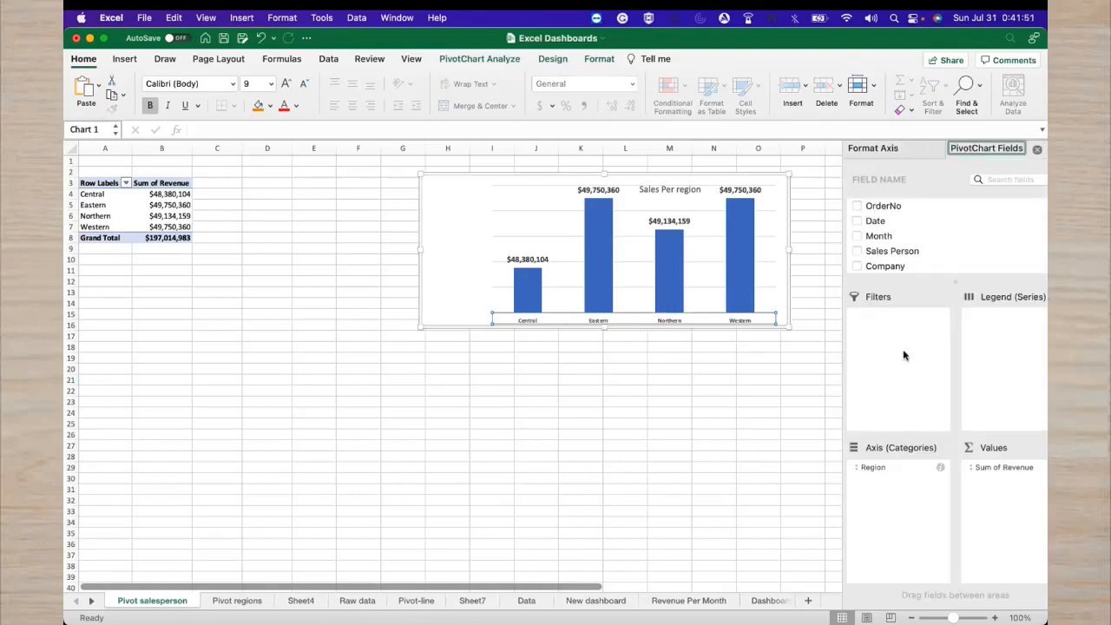
{"action": "left_click_drag", "start_coordinate": [876, 254], "coordinate": [903, 509]}
{"action": "left_click", "coordinate": [886, 470]}
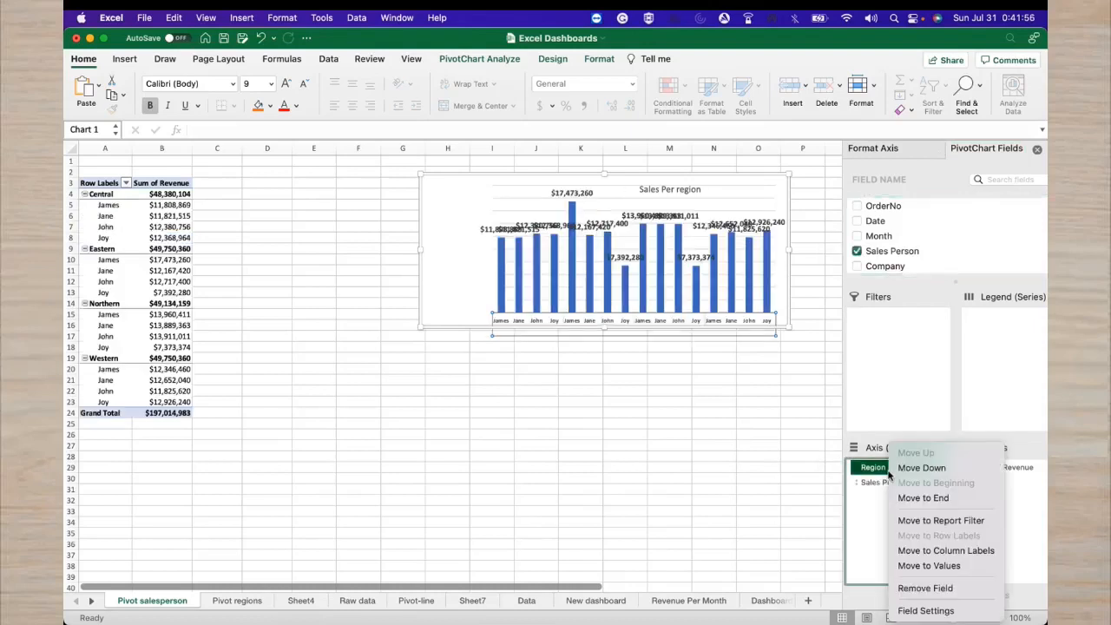
{"action": "left_click", "coordinate": [925, 587]}
{"action": "left_click", "coordinate": [786, 520]}
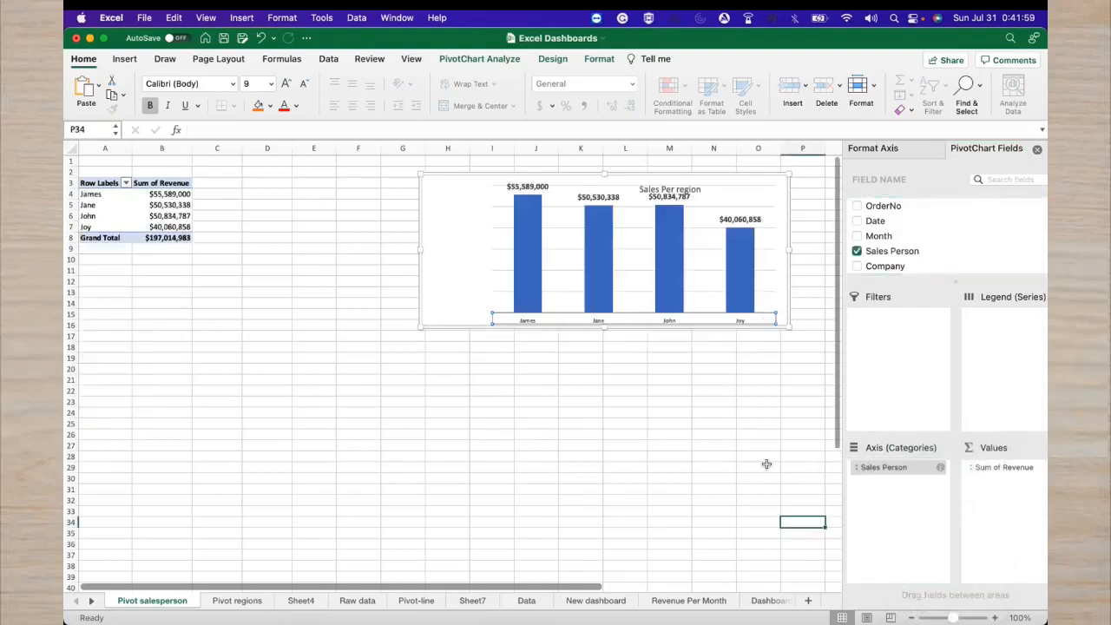
Move the chart title up above the columns on Pivot salesperson and change its text to "Revenue Per"
{"action": "left_click_drag", "start_coordinate": [691, 188], "coordinate": [712, 179]}
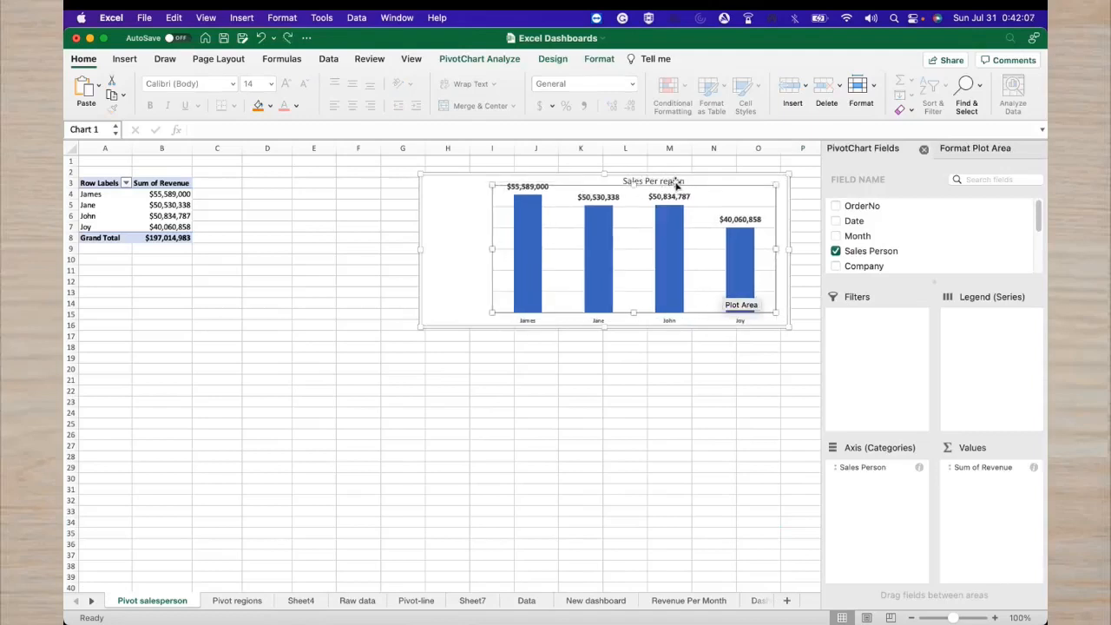
{"action": "left_click", "coordinate": [684, 182]}
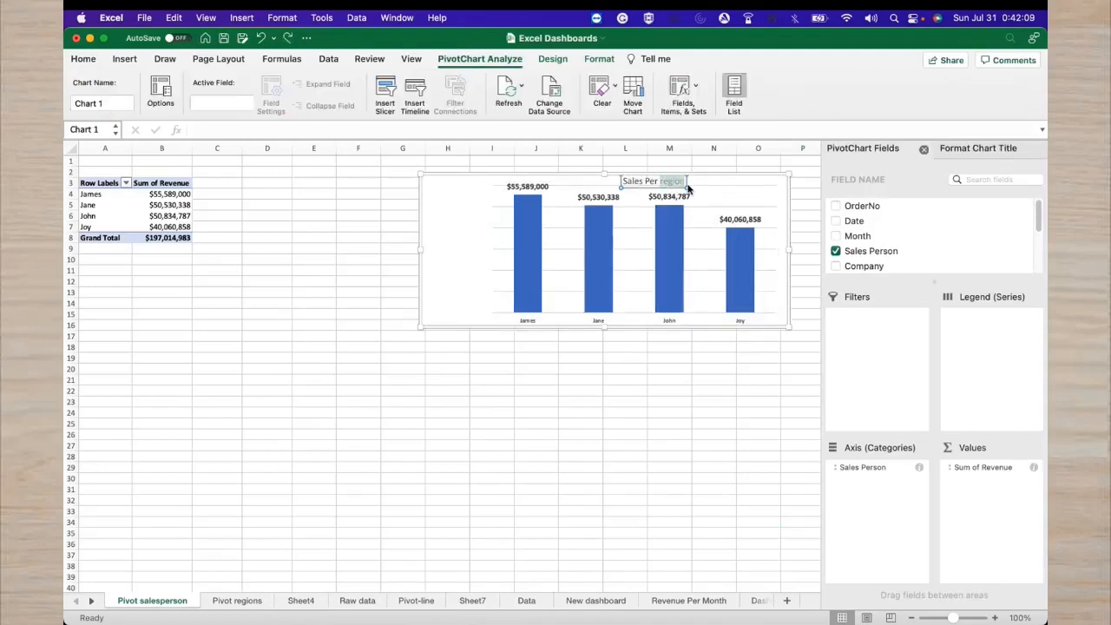
{"action": "type", "text": "Sa;e"}
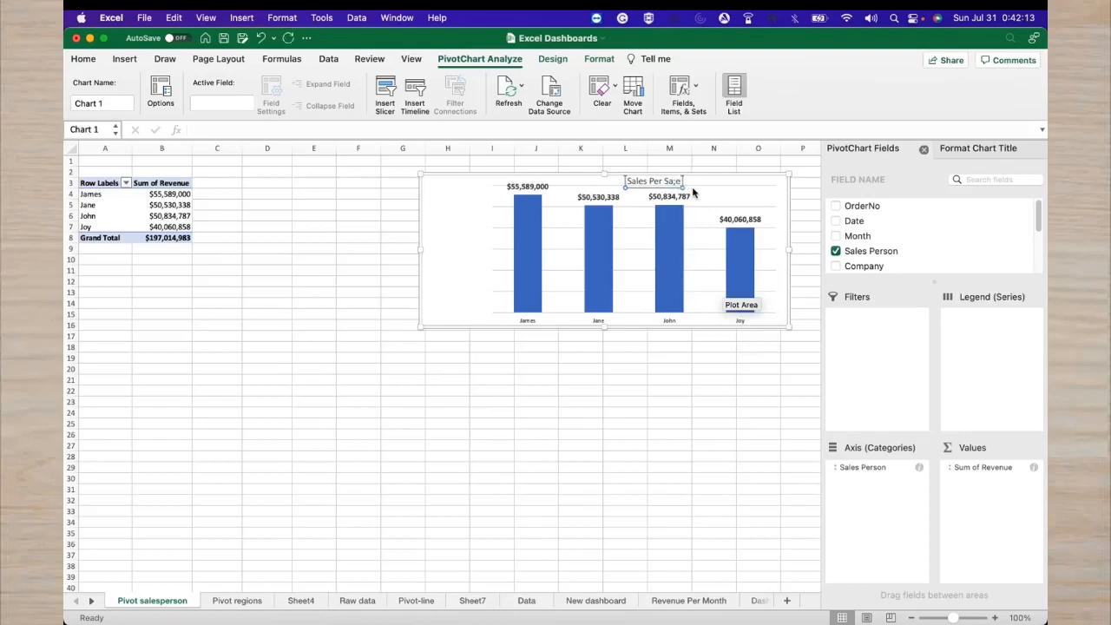
{"action": "key", "text": "BackSpace"}
{"action": "key", "text": "BackSpace"}
{"action": "key", "text": "BackSpace"}
{"action": "key", "text": "BackSpace"}
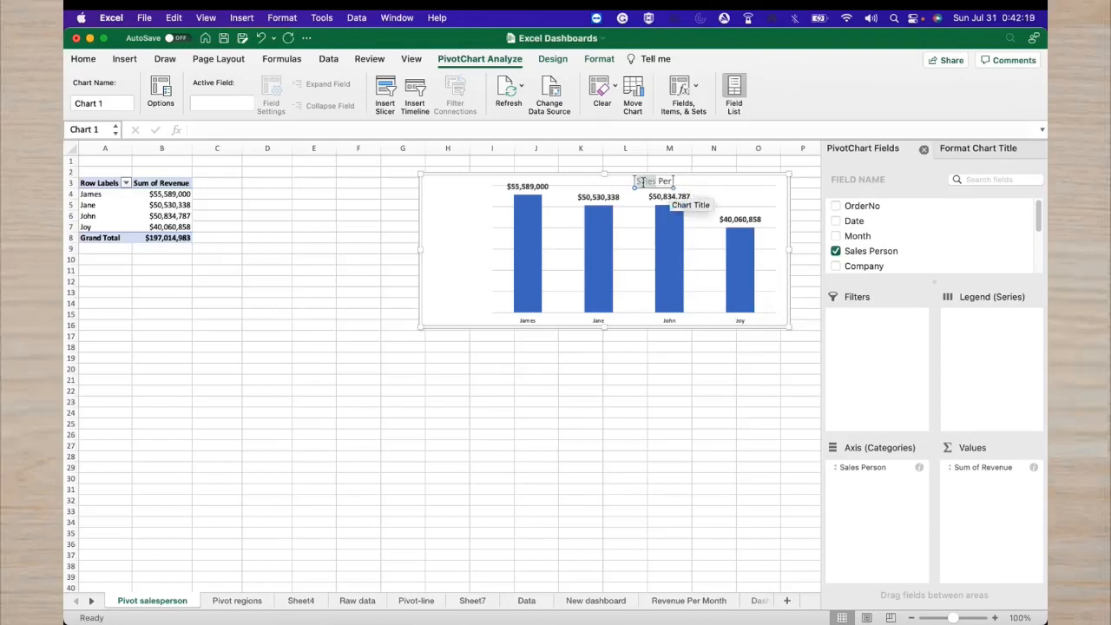
{"action": "type", "text": "Revenue"}
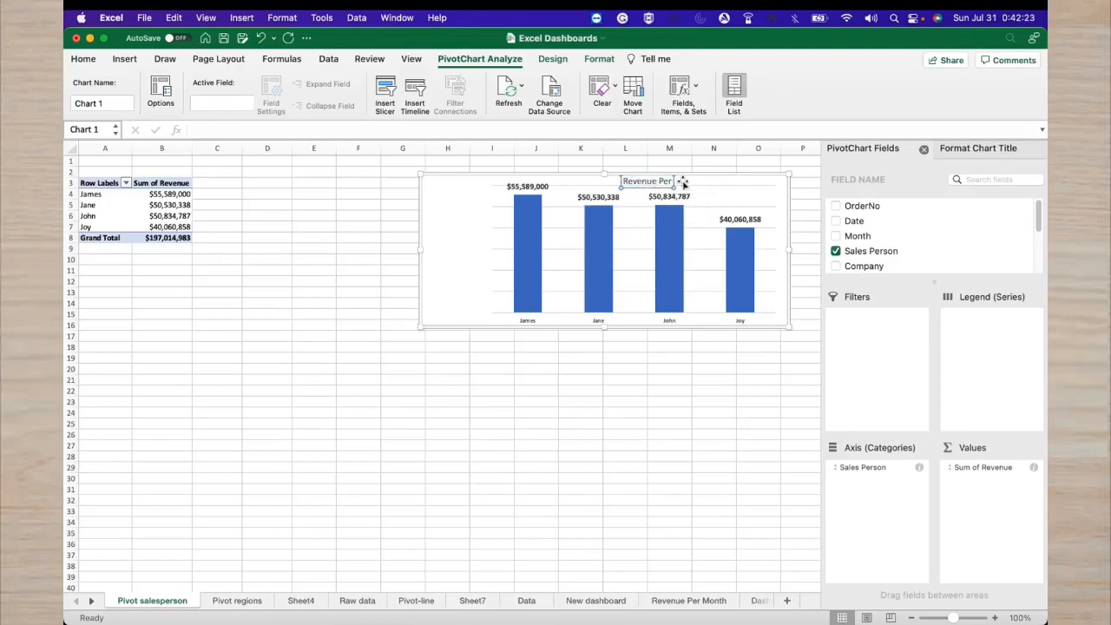
Complete the chart title so it reads "Revenue Per Sales person"
{"action": "double_click", "coordinate": [670, 181]}
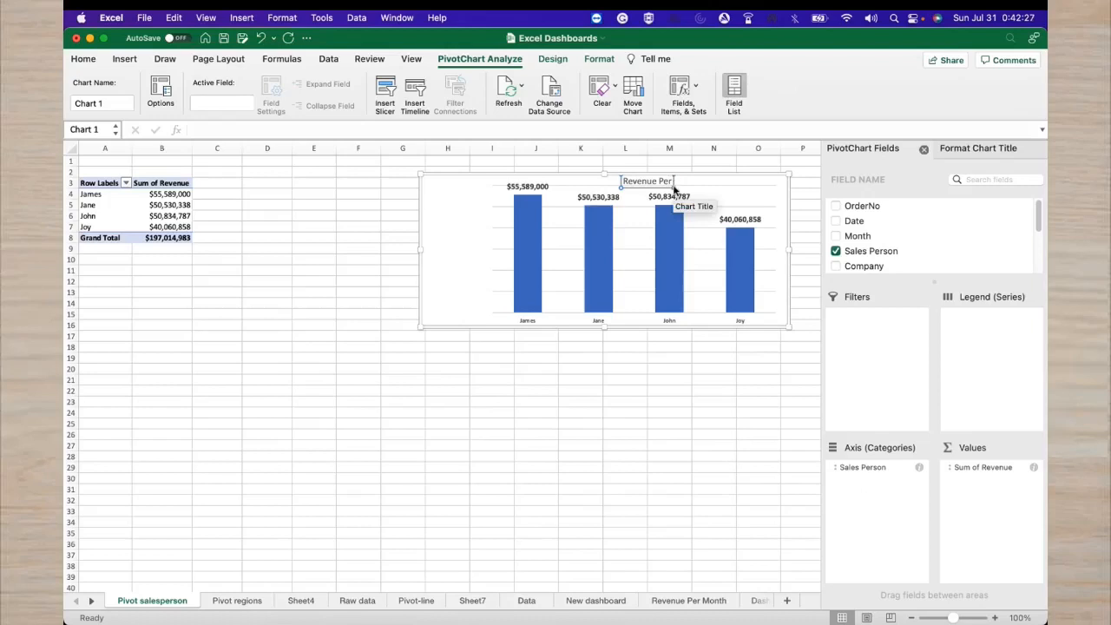
{"action": "type", "text": "sales p"}
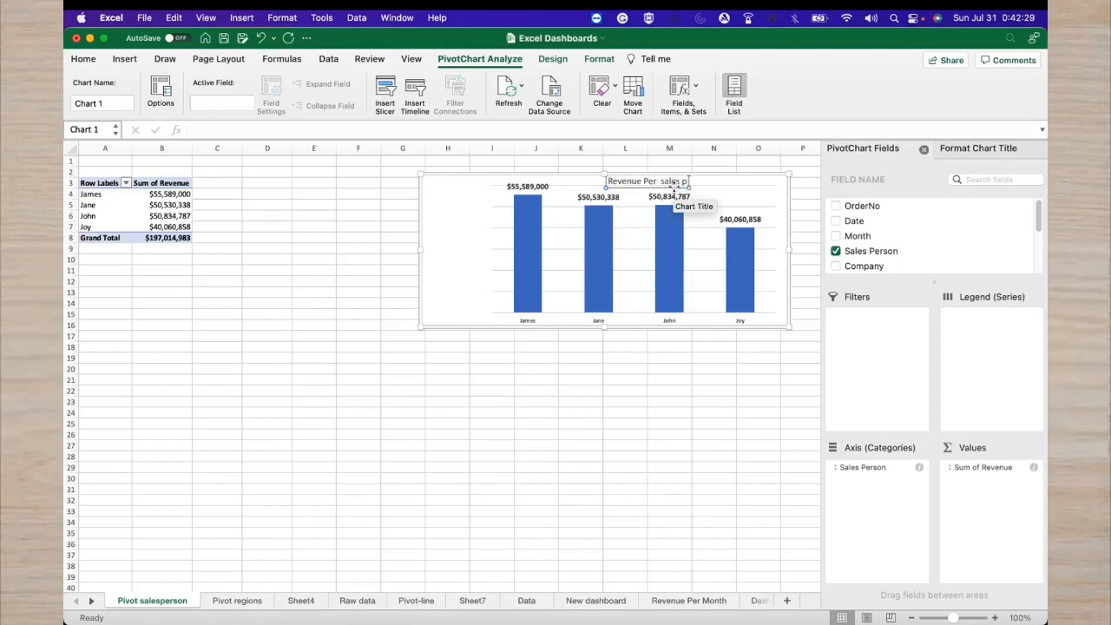
{"action": "type", "text": "earso"}
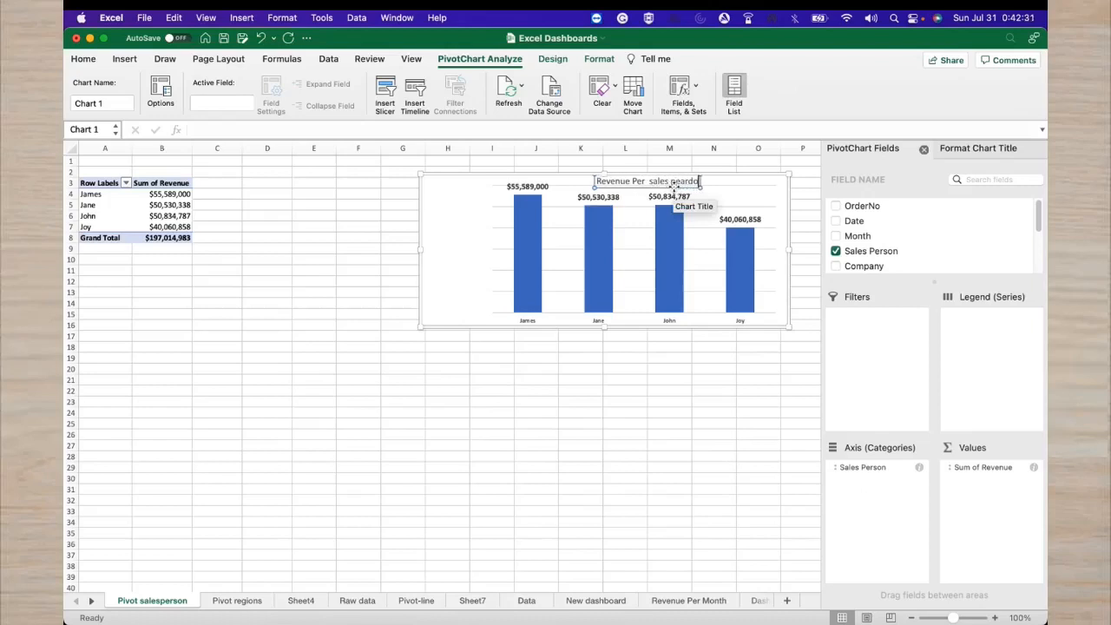
{"action": "key", "text": "BackSpace"}
{"action": "key", "text": "BackSpace"}
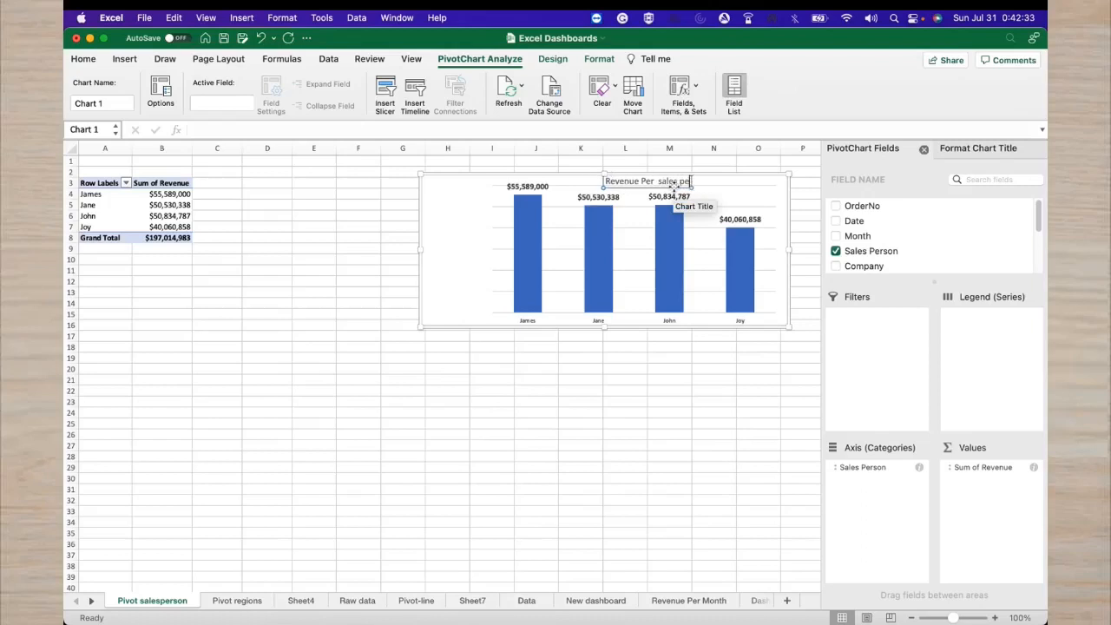
{"action": "type", "text": "rso"}
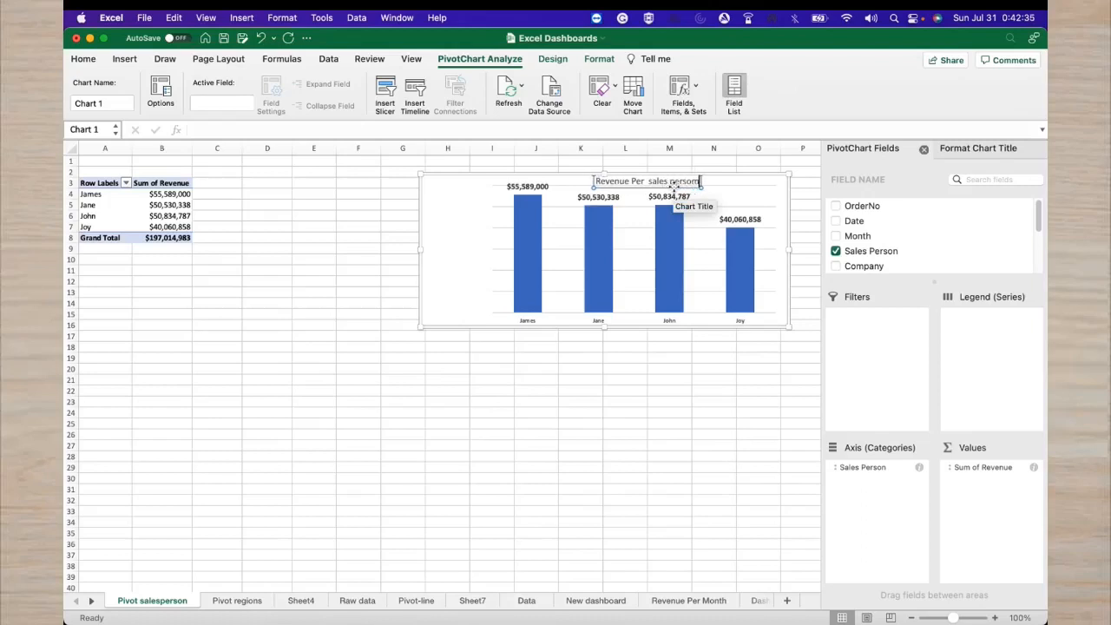
{"action": "type", "text": "n"}
{"action": "left_click", "coordinate": [653, 181]}
{"action": "key", "text": "Delete"}
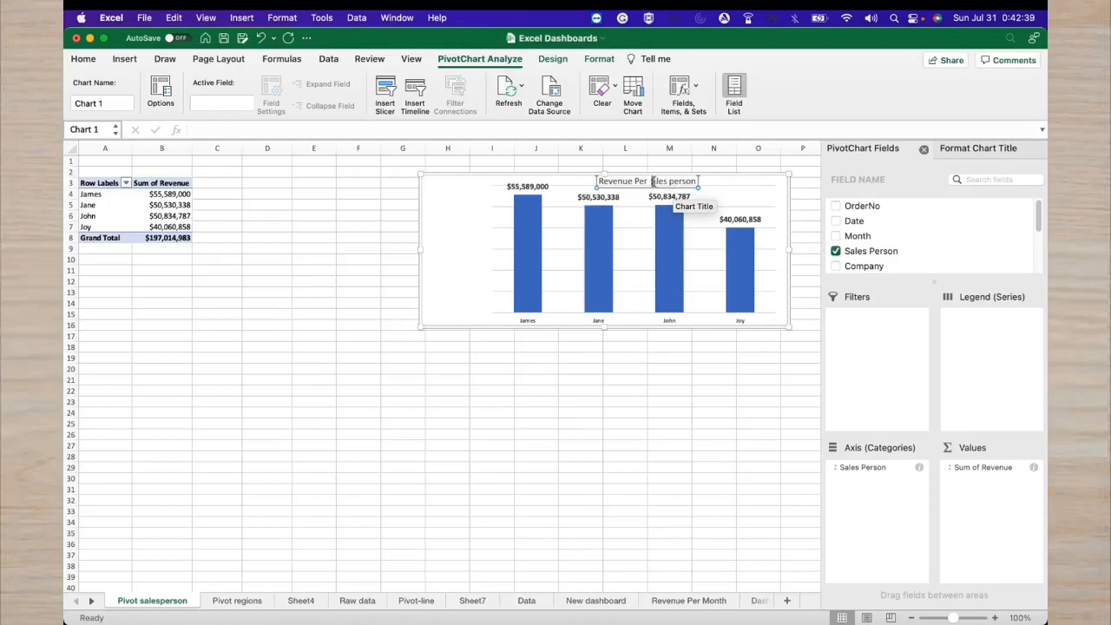
{"action": "type", "text": "S"}
{"action": "left_click", "coordinate": [640, 346]}
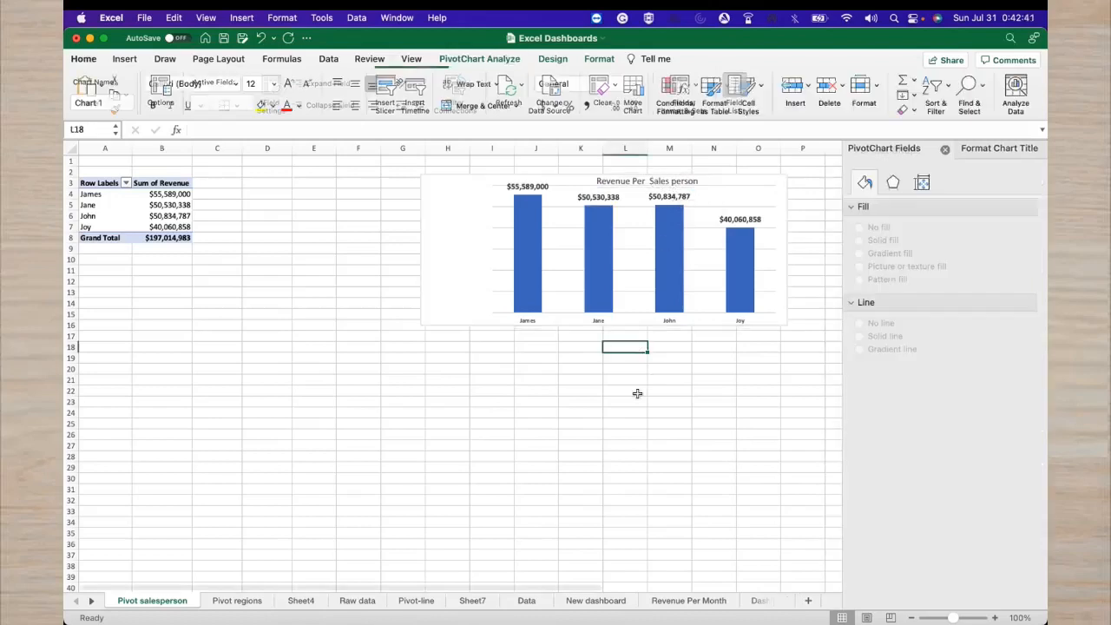
Copy the salesperson revenue chart from Pivot salesperson and paste it onto the New dashboard sheet
{"action": "left_click", "coordinate": [523, 318]}
{"action": "right_click", "coordinate": [472, 251]}
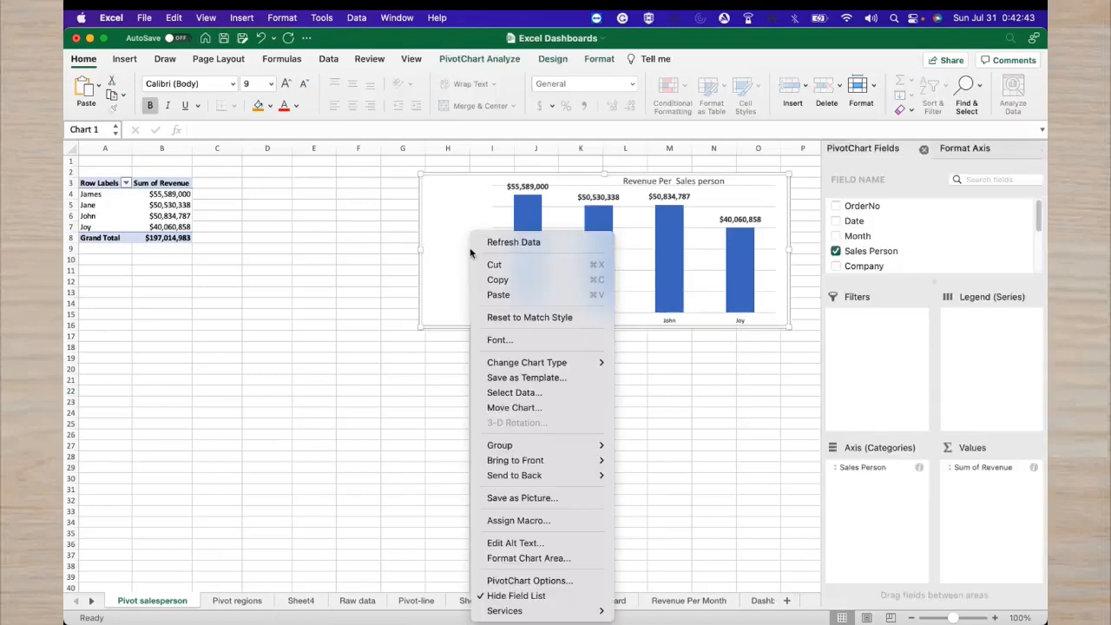
{"action": "left_click", "coordinate": [374, 423]}
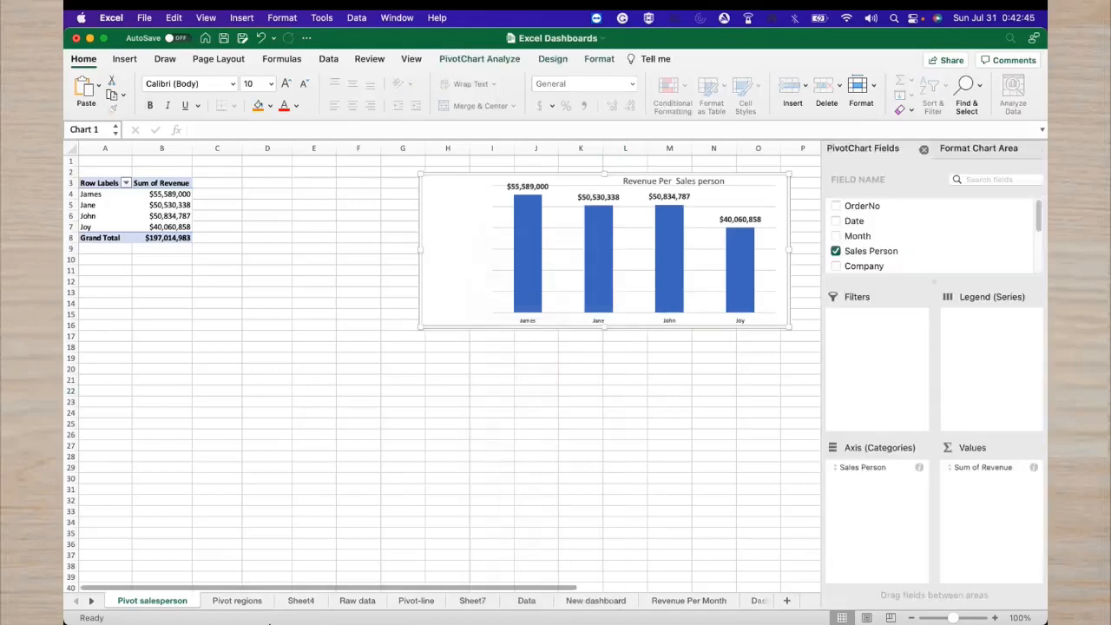
{"action": "left_click", "coordinate": [587, 604]}
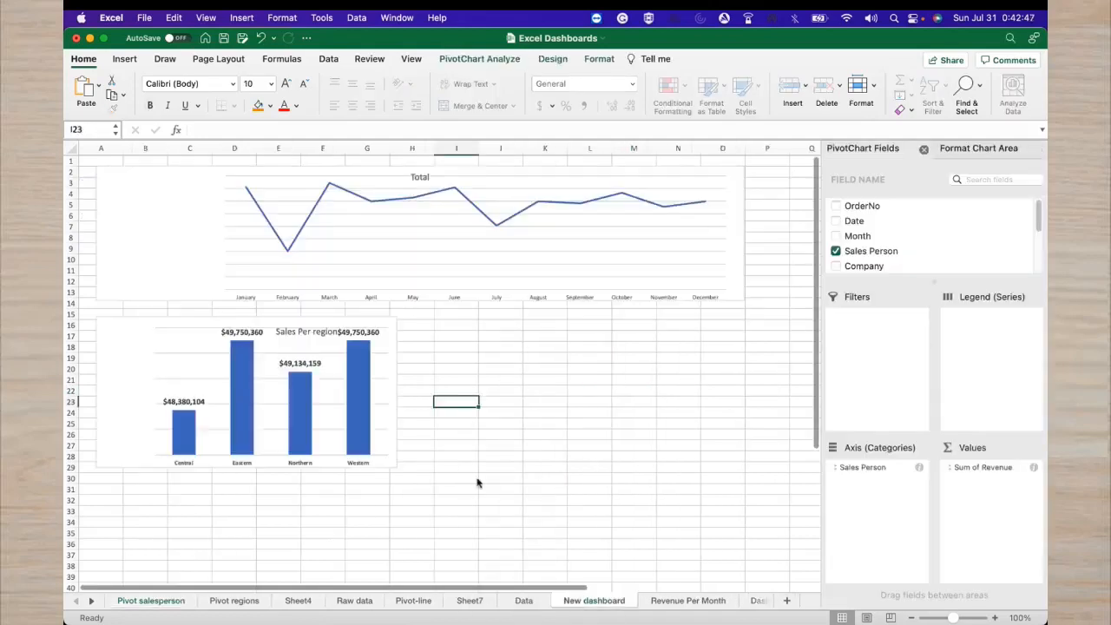
{"action": "right_click", "coordinate": [502, 378]}
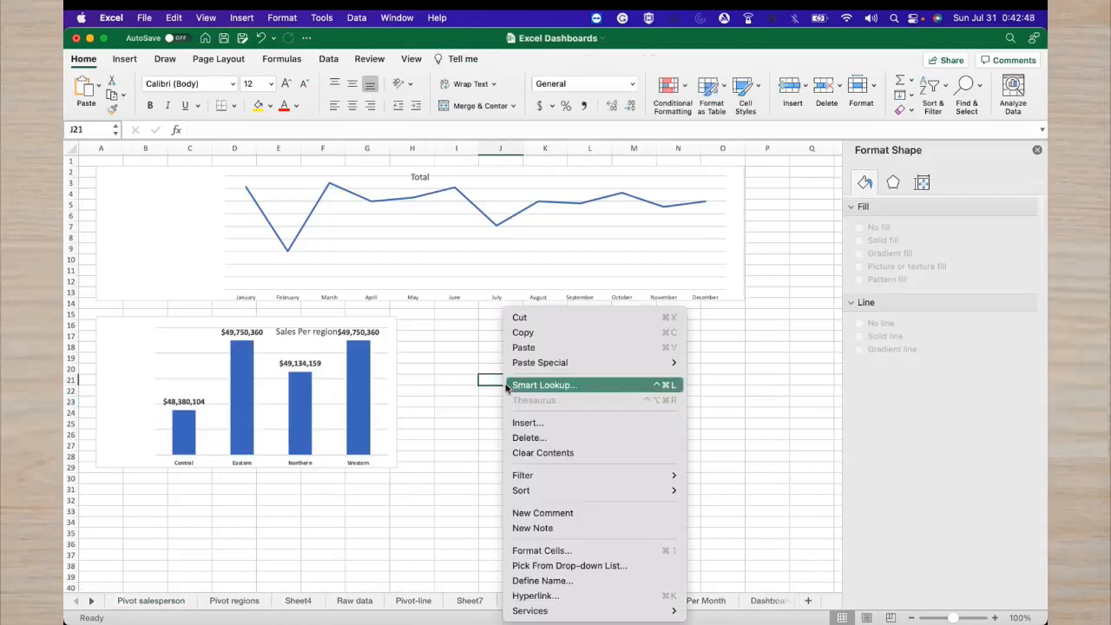
{"action": "left_click", "coordinate": [529, 348]}
Place the pasted salesperson chart beside the region chart, ending at the line chart's right edge with a small gap between the column charts
{"action": "left_click_drag", "start_coordinate": [535, 406], "coordinate": [456, 347]}
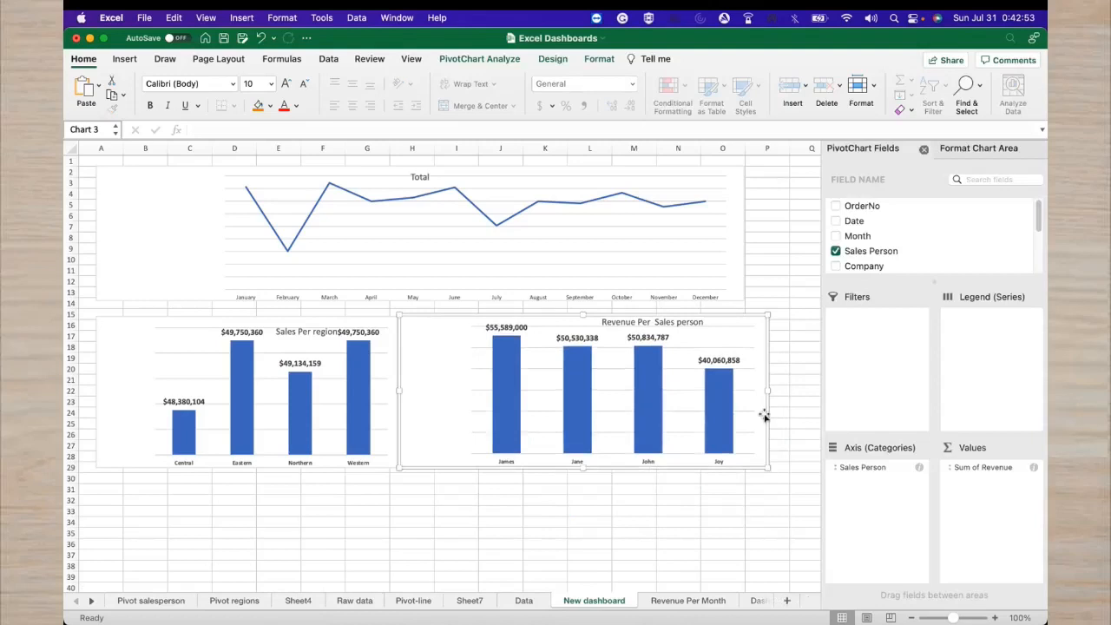
{"action": "left_click_drag", "start_coordinate": [768, 391], "coordinate": [743, 391]}
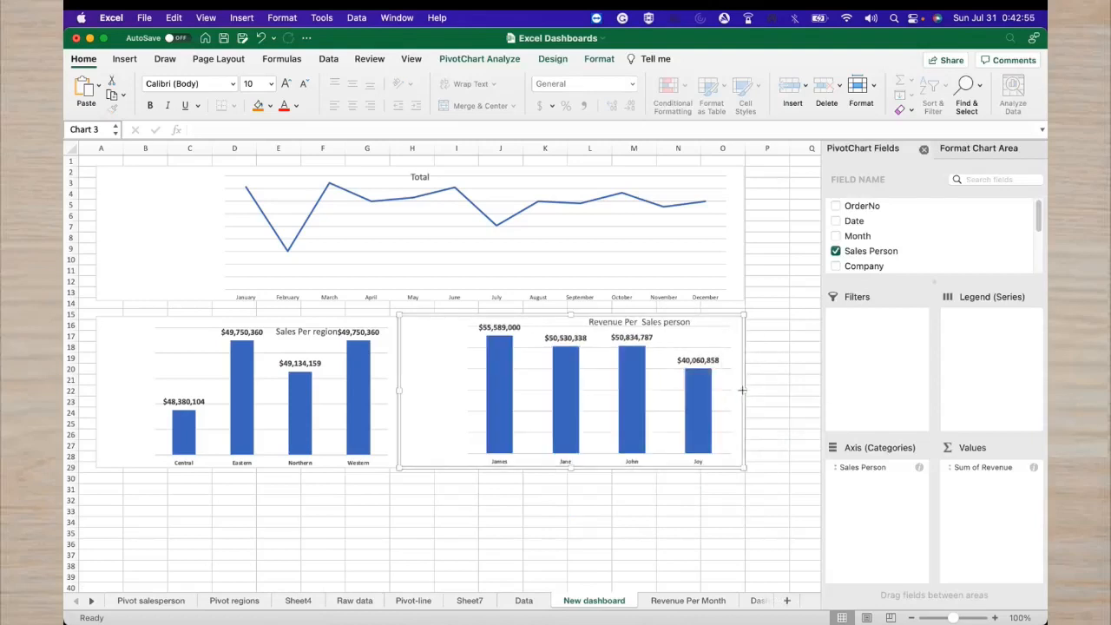
{"action": "left_click_drag", "start_coordinate": [403, 391], "coordinate": [412, 390]}
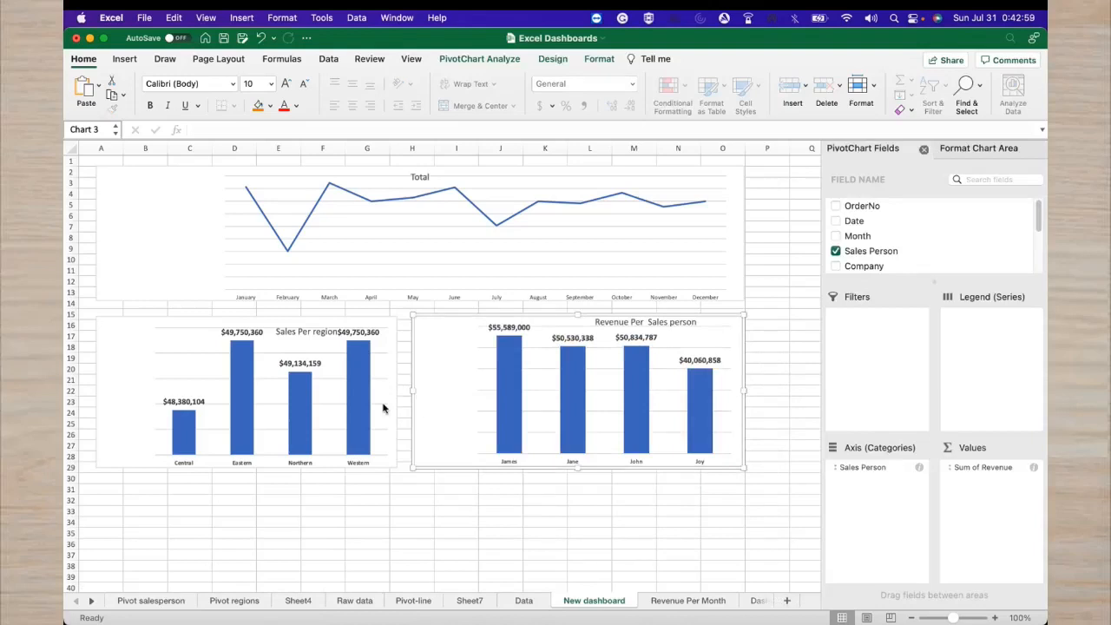
Extend the region chart's top edge slightly upward to line up with the salesperson chart
{"action": "left_click", "coordinate": [384, 408]}
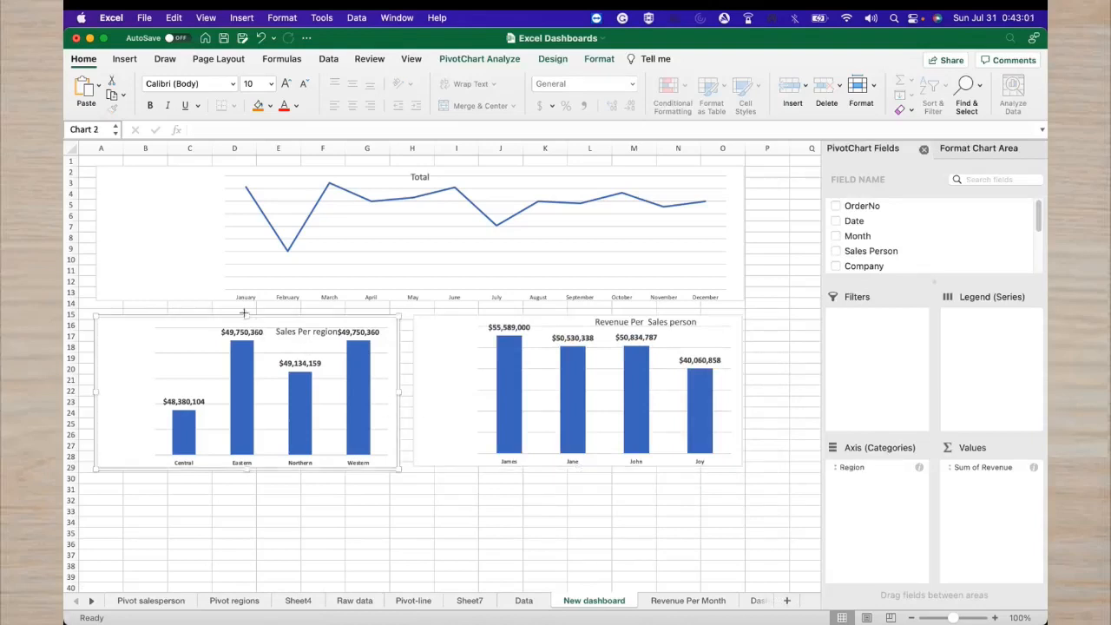
{"action": "left_click_drag", "start_coordinate": [244, 311], "coordinate": [243, 307]}
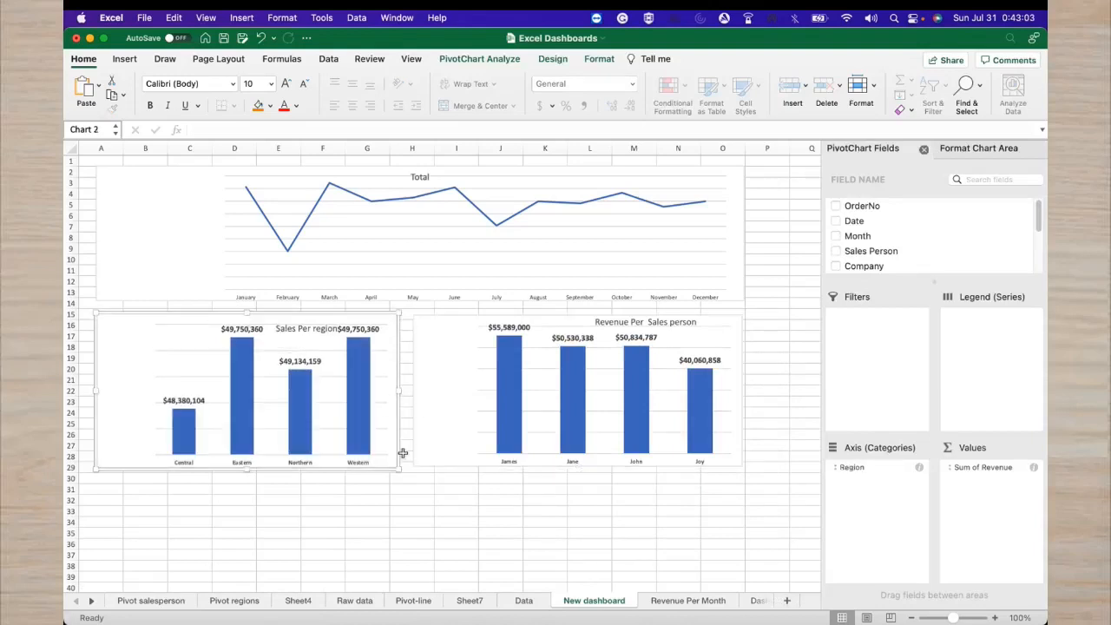
{"action": "left_click", "coordinate": [421, 470]}
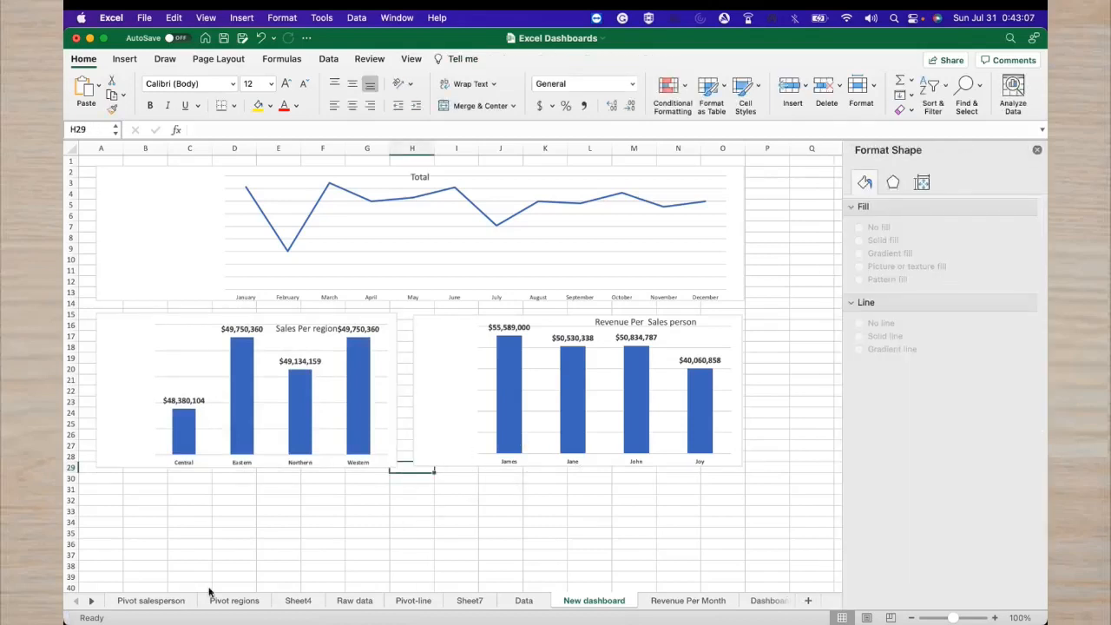
Create a copy of the Pivot salesperson sheet, placed before the original in the same workbook
{"action": "left_click", "coordinate": [152, 601]}
{"action": "right_click", "coordinate": [174, 605]}
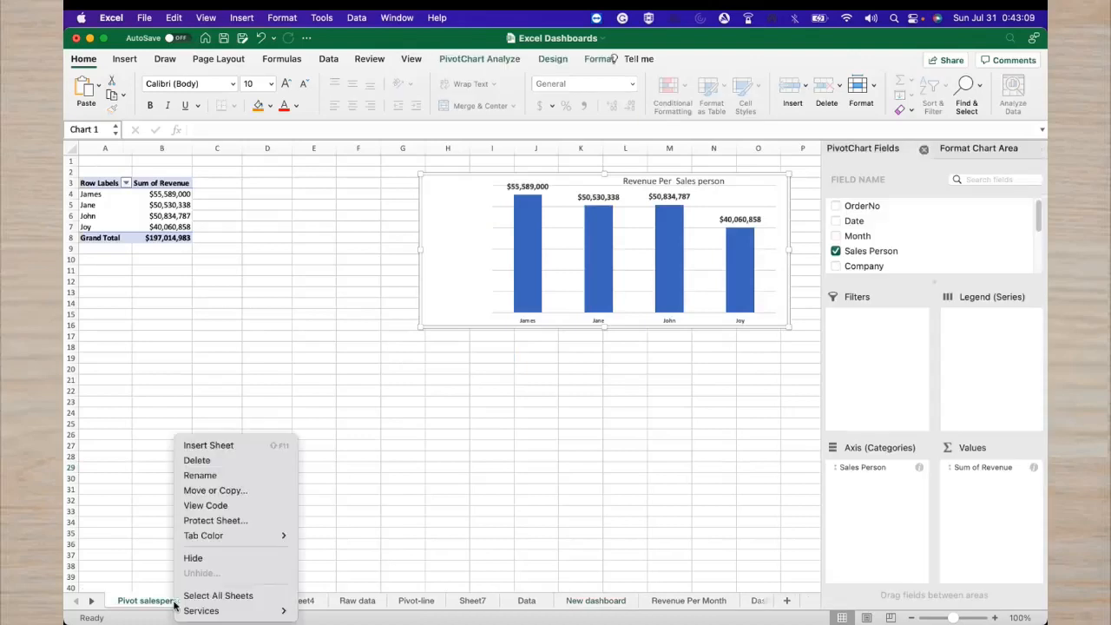
{"action": "left_click", "coordinate": [217, 493]}
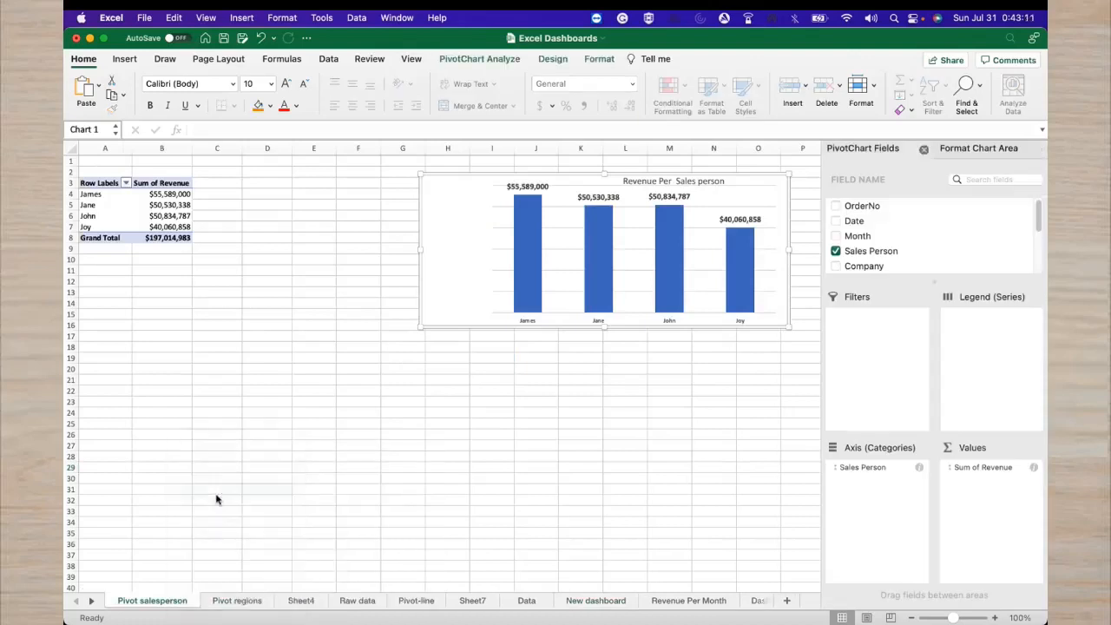
{"action": "left_click", "coordinate": [157, 572]}
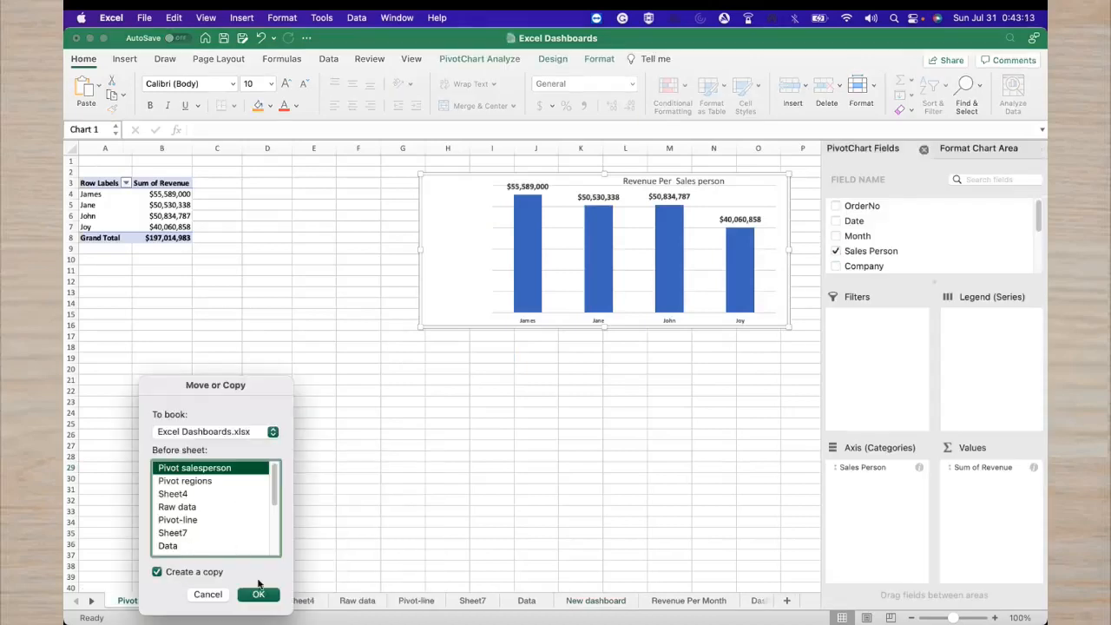
{"action": "left_click", "coordinate": [258, 594]}
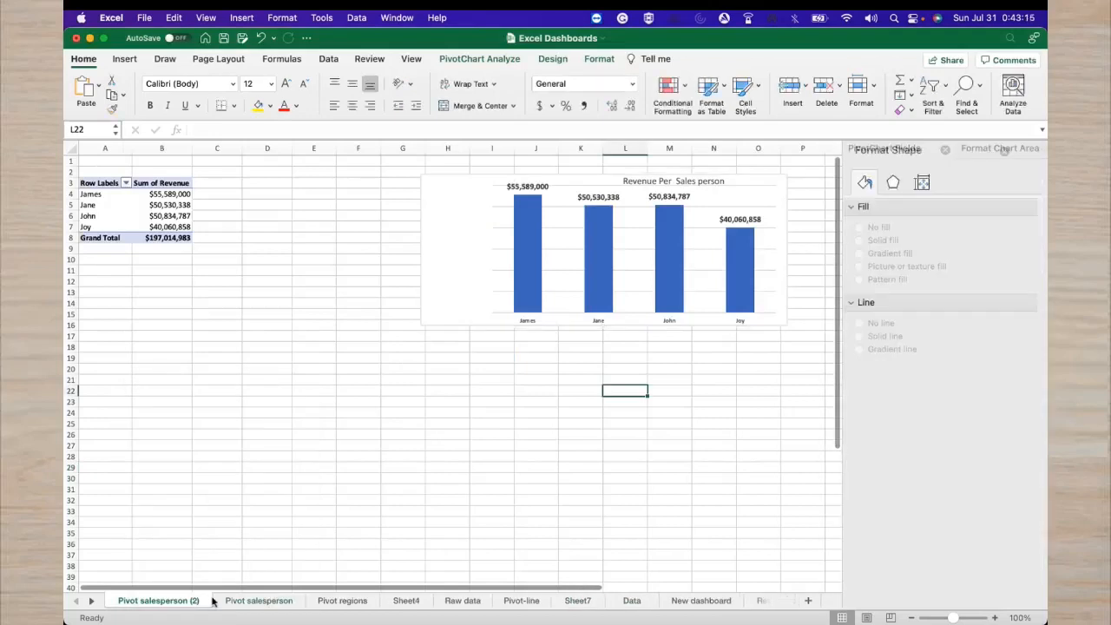
Rename the copied salesperson sheet as "pivot -pie"
{"action": "left_click", "coordinate": [205, 601]}
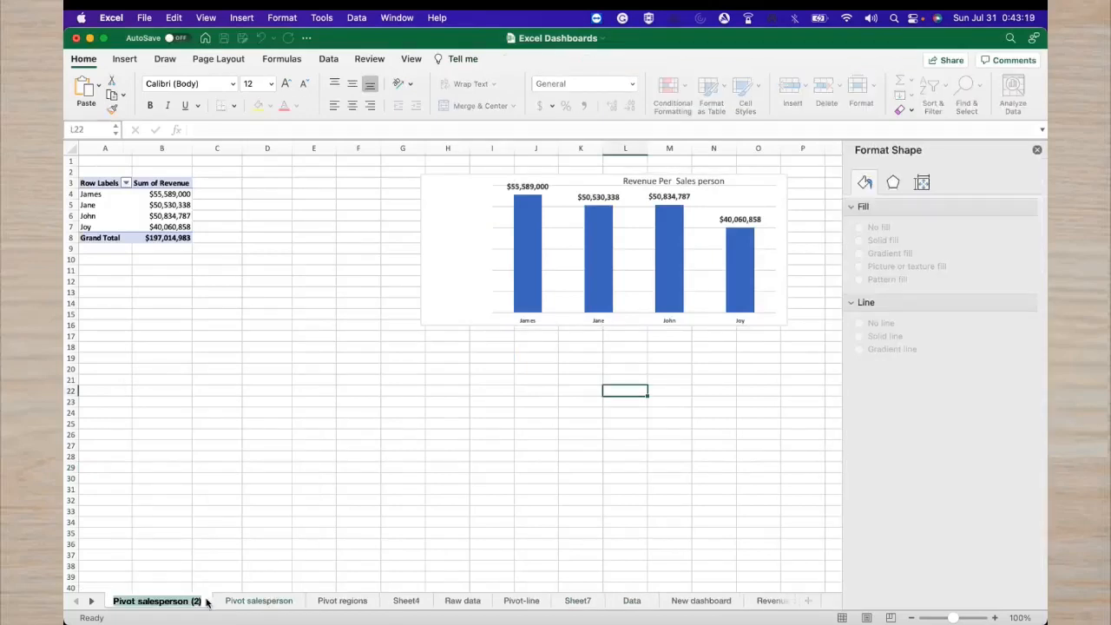
{"action": "type", "text": "P"}
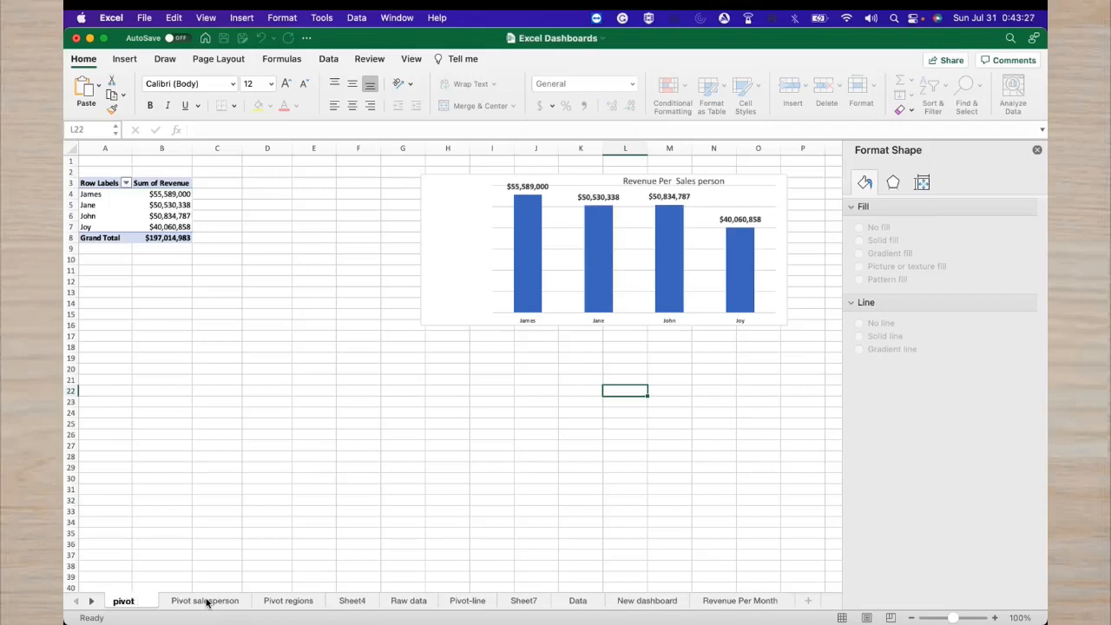
{"action": "type", "text": "ivot -piecjar"}
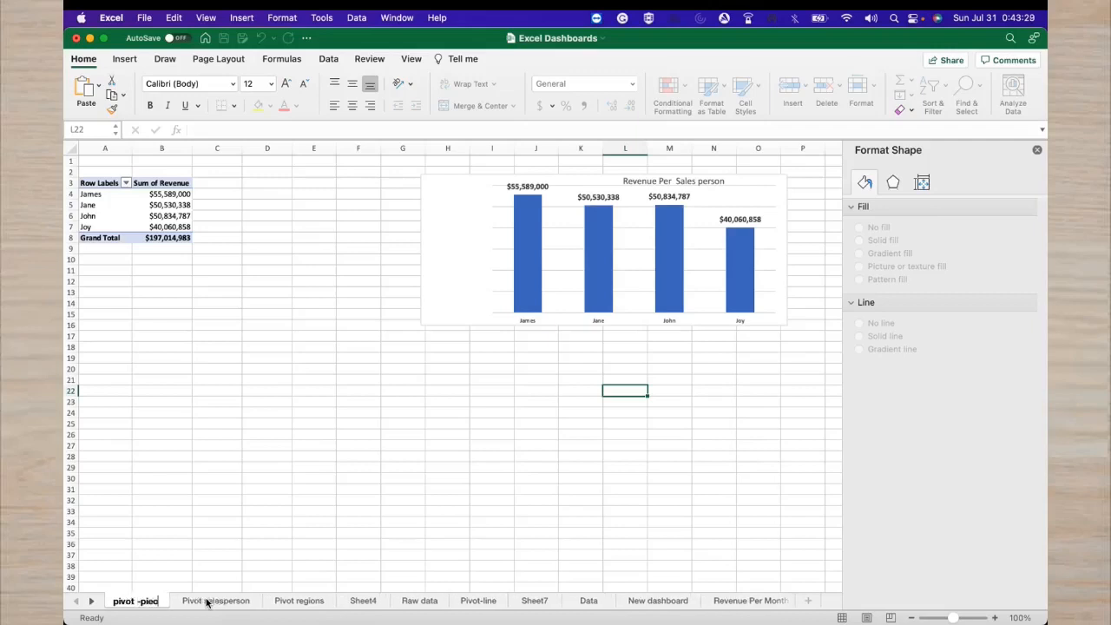
{"action": "key", "text": "BackSpace"}
{"action": "key", "text": "BackSpace"}
{"action": "key", "text": "BackSpace"}
{"action": "key", "text": "BackSpace"}
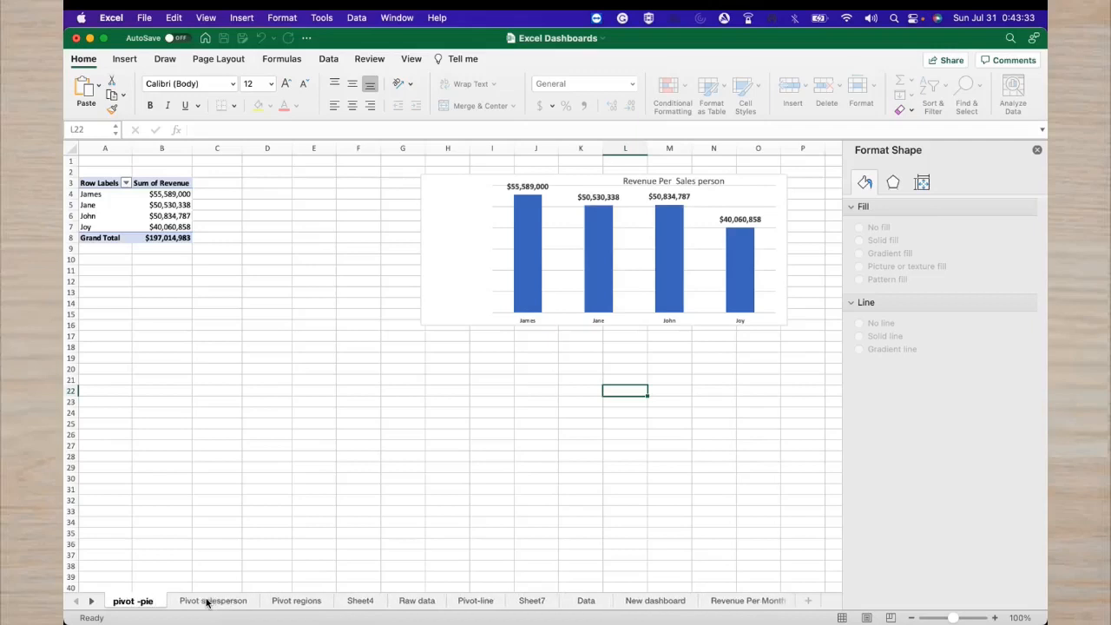
{"action": "key", "text": "Return"}
{"action": "left_click", "coordinate": [260, 565]}
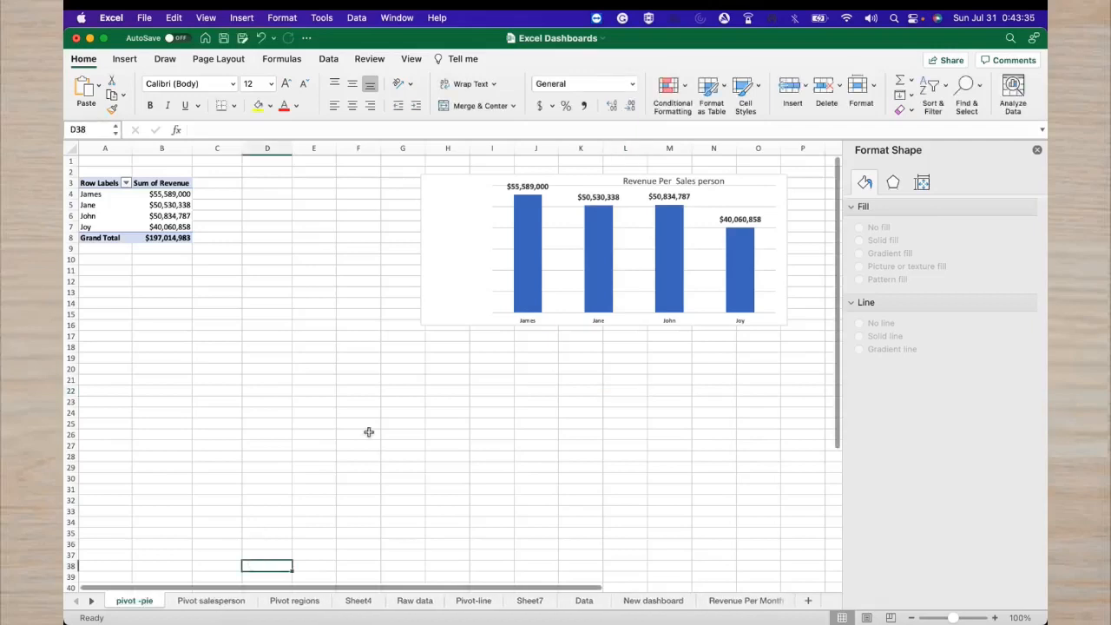
Change the column chart on the pivot -pie sheet to a doughnut chart and move it closer to the pivot table
{"action": "left_click", "coordinate": [528, 320]}
{"action": "right_click", "coordinate": [619, 278]}
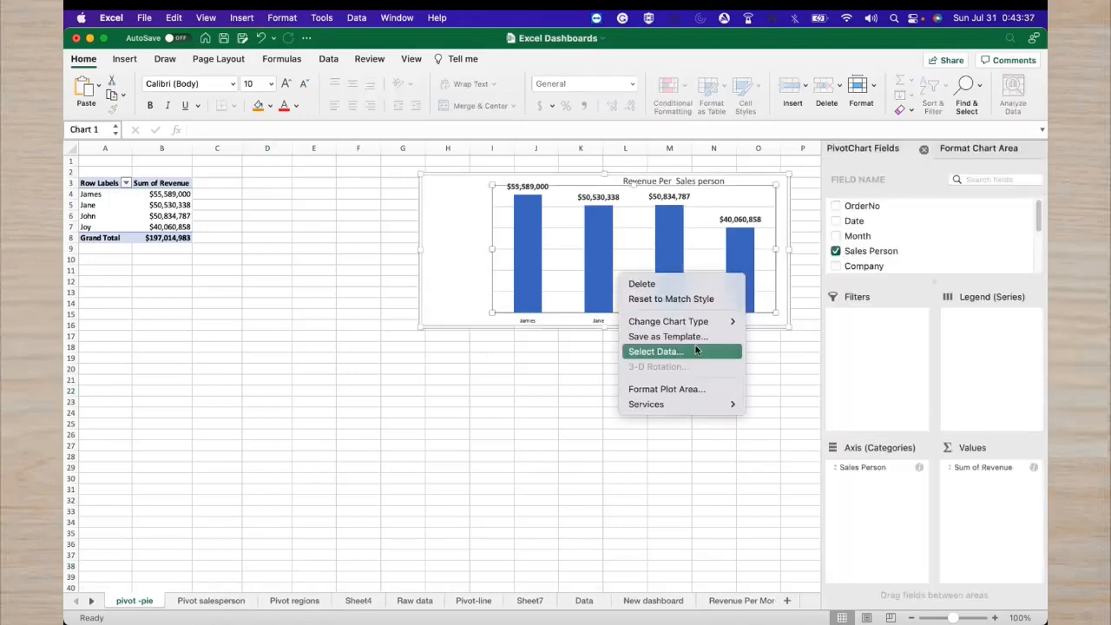
{"action": "mouse_move", "coordinate": [694, 321]}
{"action": "mouse_move", "coordinate": [766, 352]}
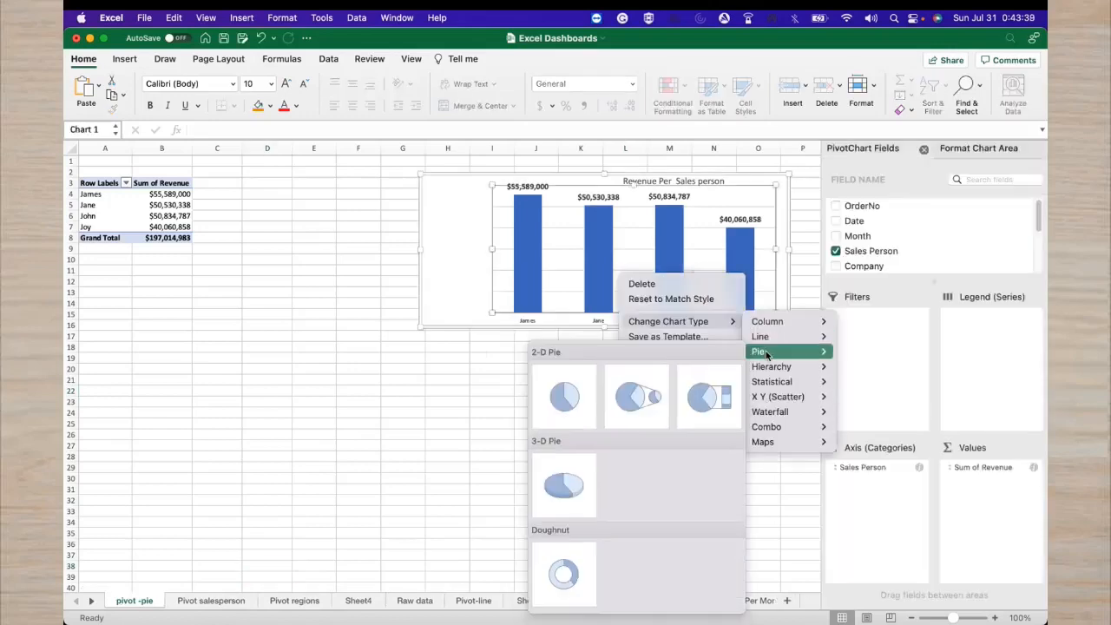
{"action": "left_click", "coordinate": [568, 573]}
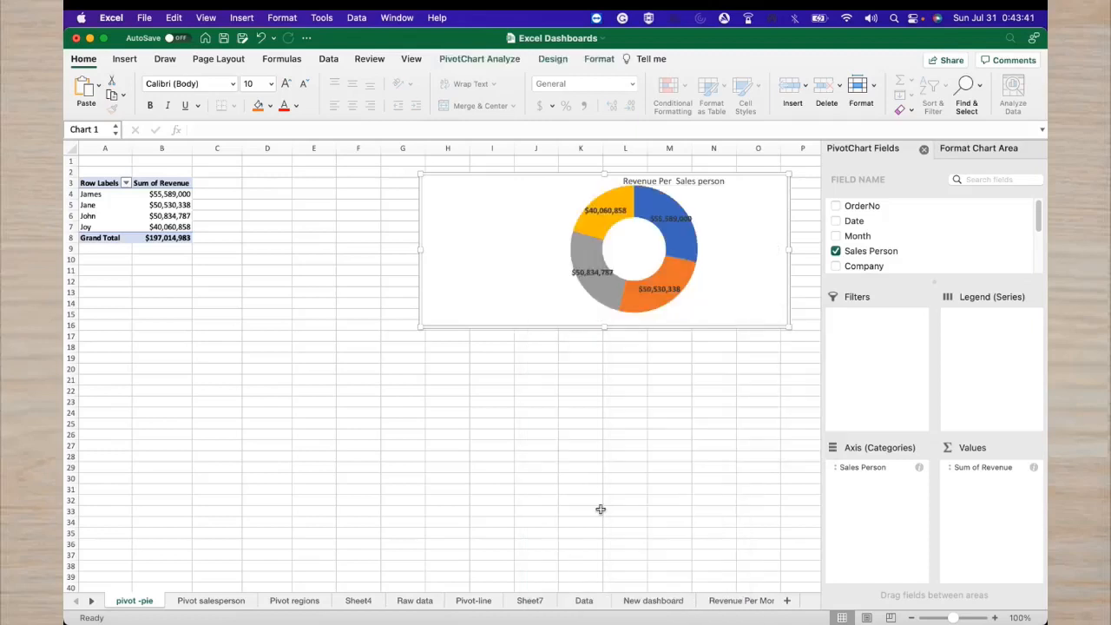
{"action": "left_click_drag", "start_coordinate": [592, 319], "coordinate": [452, 377]}
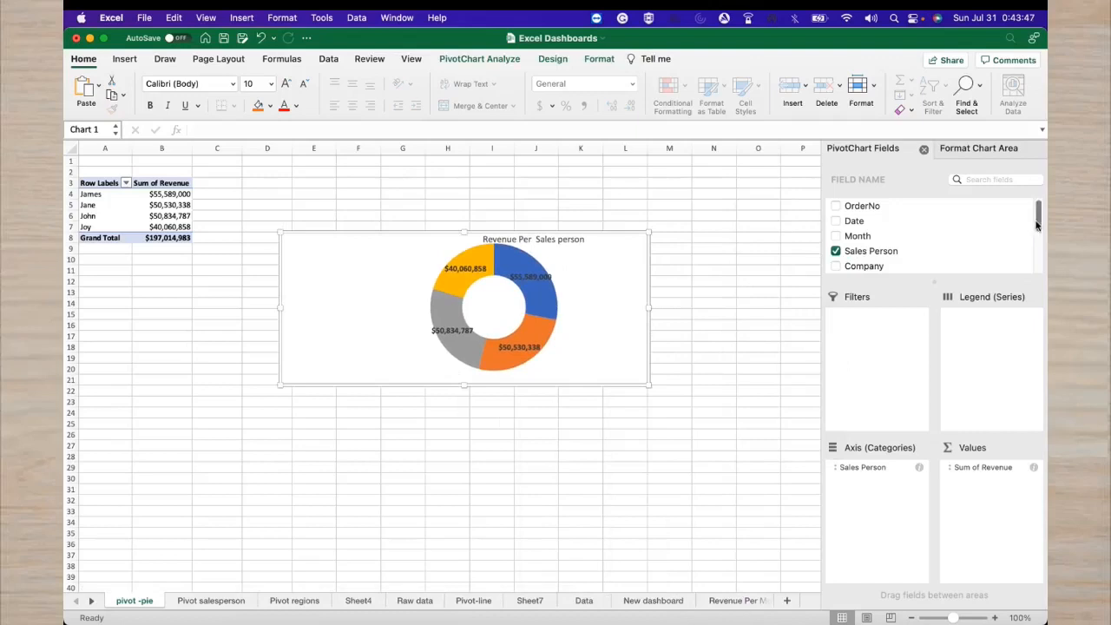
{"action": "left_click_drag", "start_coordinate": [1037, 223], "coordinate": [1034, 254]}
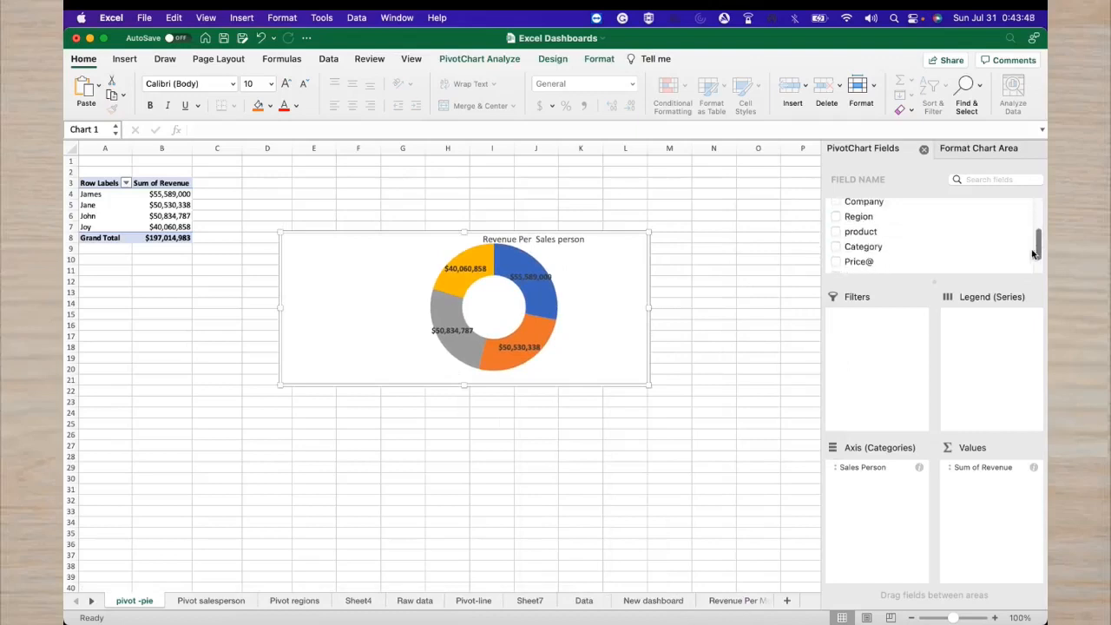
{"action": "left_click", "coordinate": [835, 247]}
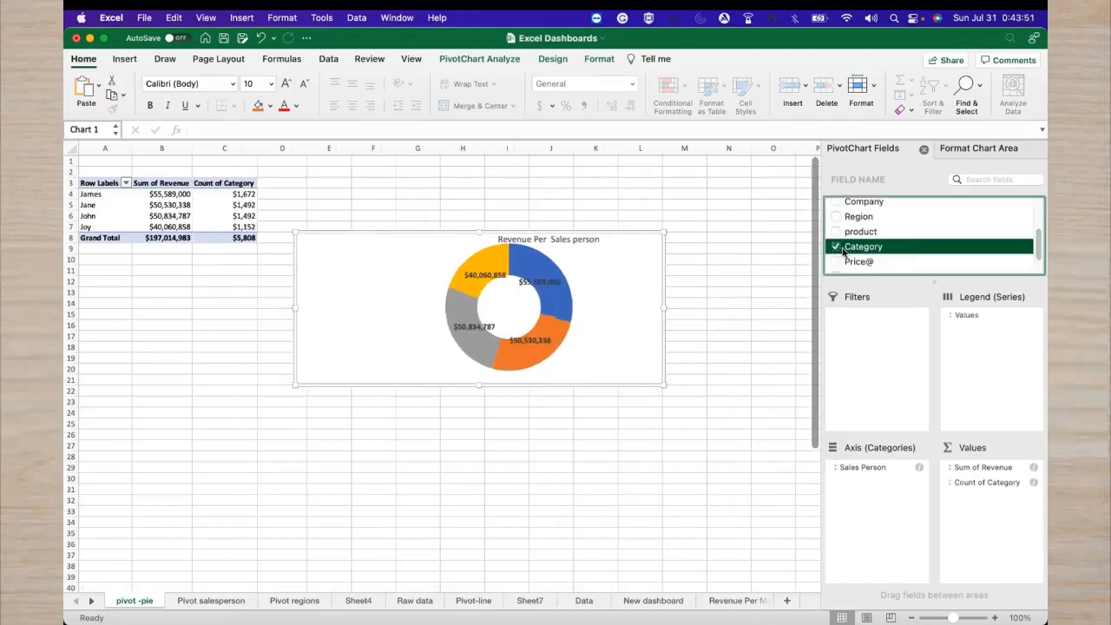
{"action": "scroll", "coordinate": [846, 256], "scroll_direction": "down", "scroll_amount": 2}
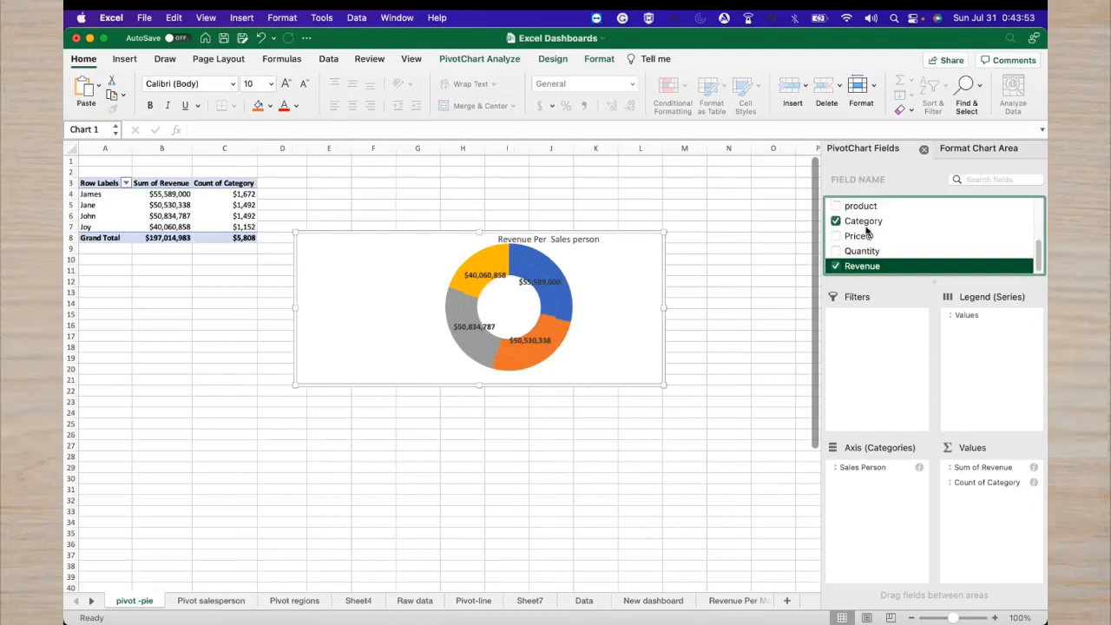
{"action": "left_click_drag", "start_coordinate": [866, 228], "coordinate": [887, 499]}
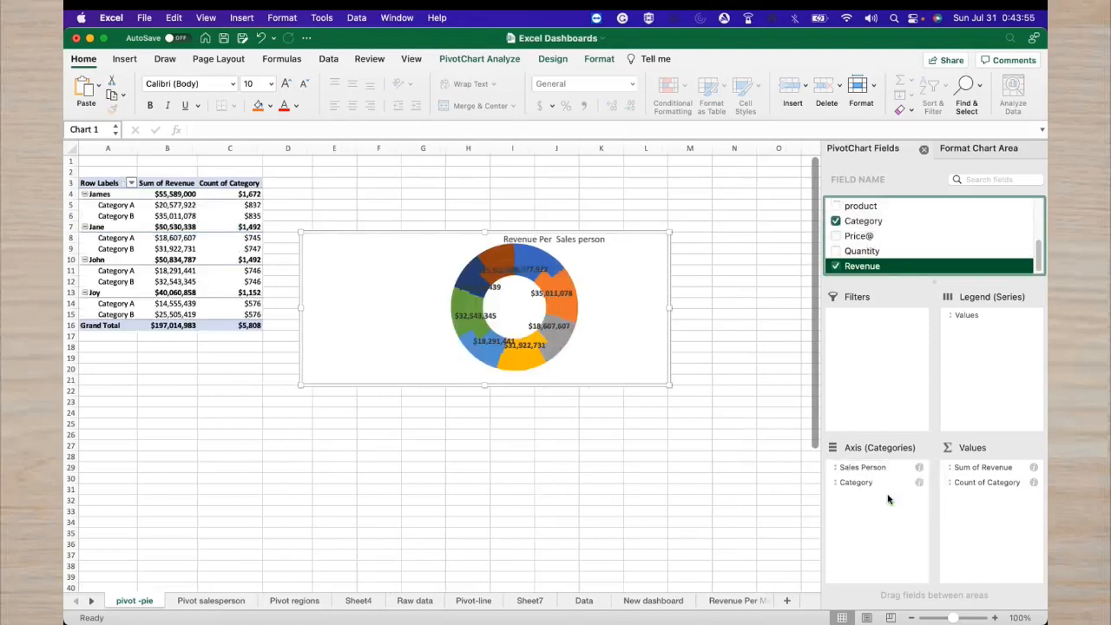
{"action": "left_click", "coordinate": [835, 220]}
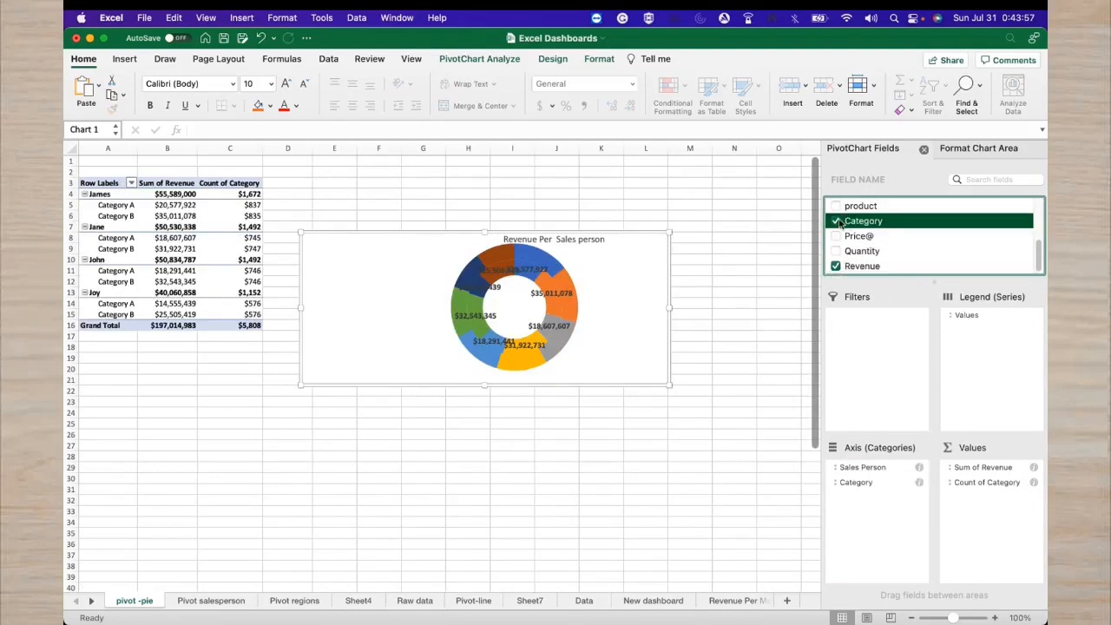
Add the product field to the doughnut chart's axis categories and remove the Sales Person field
{"action": "left_click_drag", "start_coordinate": [851, 208], "coordinate": [853, 532]}
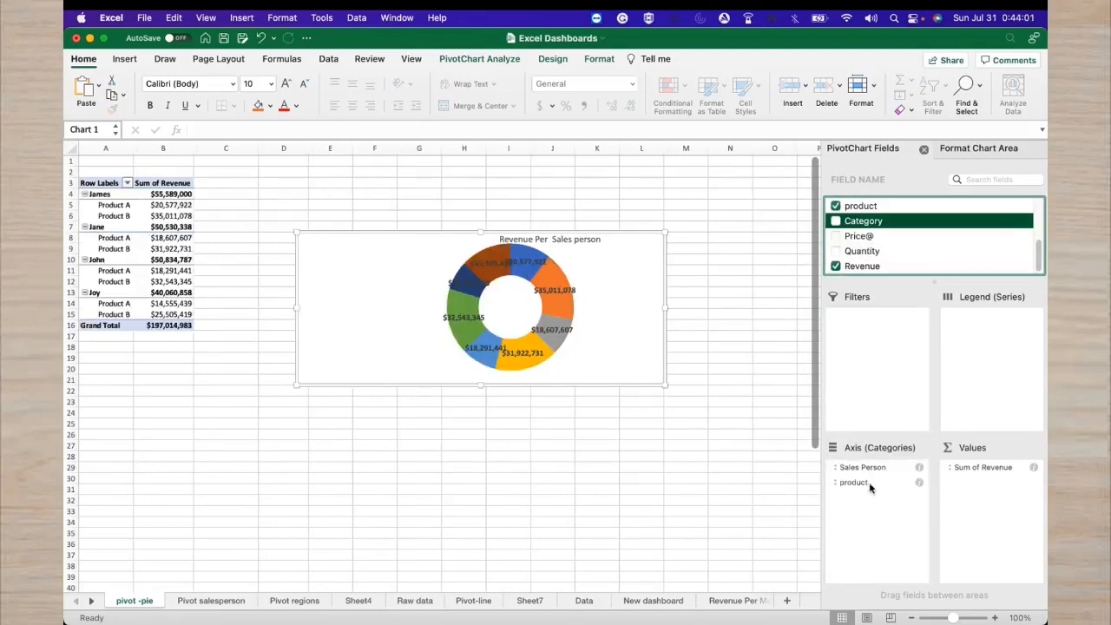
{"action": "left_click", "coordinate": [870, 468]}
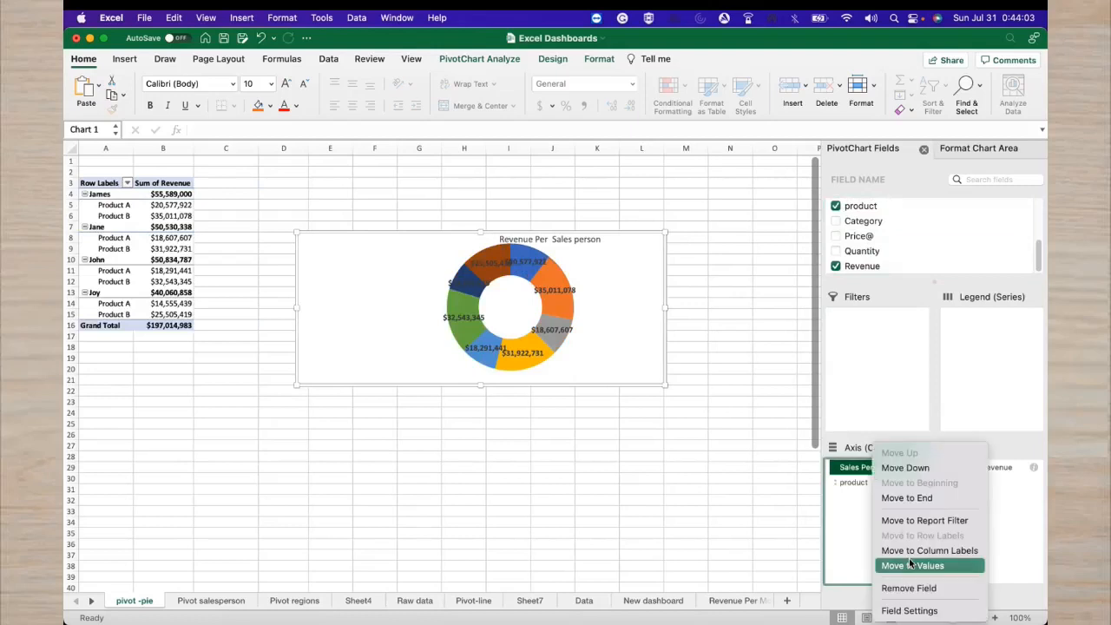
{"action": "left_click", "coordinate": [909, 589]}
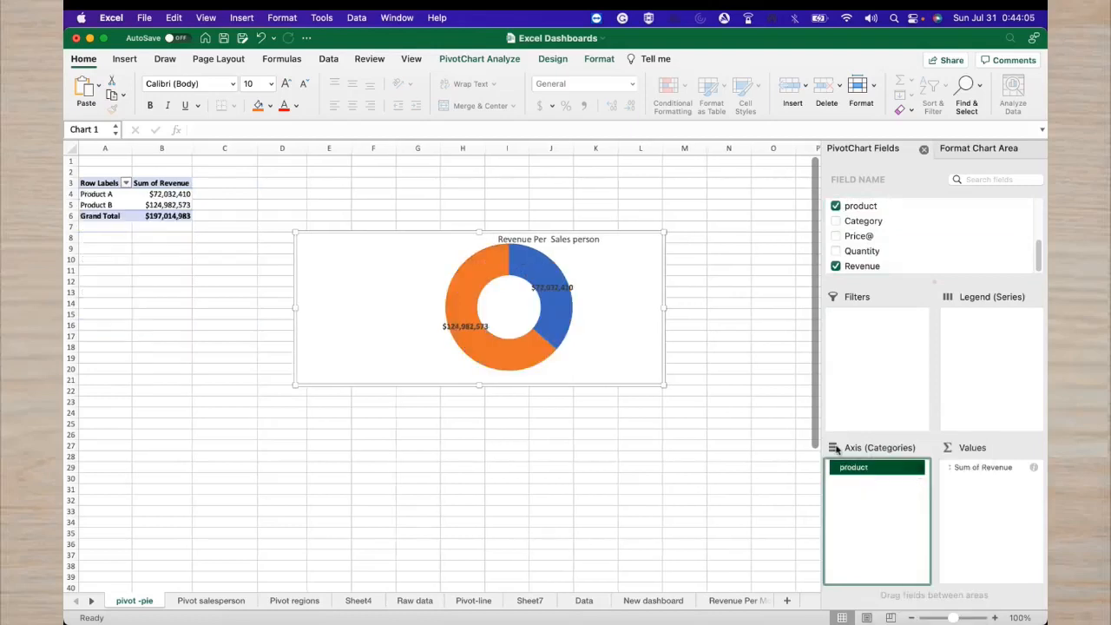
Change the doughnut chart's title to "Revenue Per Product"
{"action": "left_click", "coordinate": [587, 247]}
{"action": "double_click", "coordinate": [589, 242]}
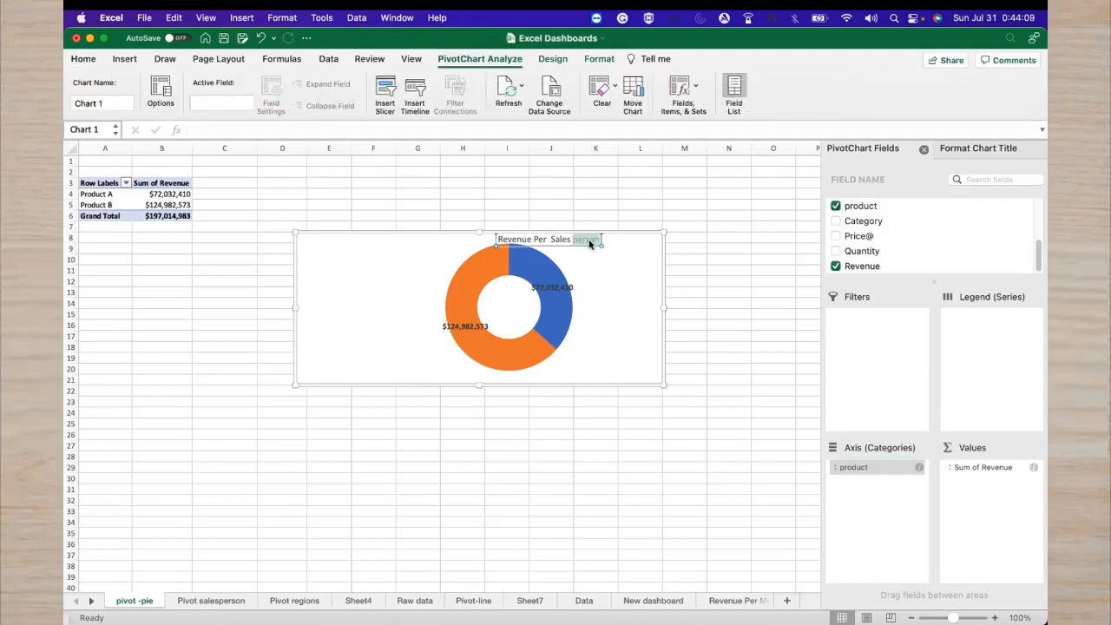
{"action": "key", "text": "BackSpace"}
{"action": "key", "text": "BackSpace"}
{"action": "key", "text": "BackSpace"}
{"action": "key", "text": "BackSpace"}
{"action": "key", "text": "BackSpace"}
{"action": "key", "text": "BackSpace"}
{"action": "key", "text": "BackSpace"}
{"action": "key", "text": "BackSpace"}
{"action": "type", "text": "Produc"}
{"action": "left_click", "coordinate": [618, 261]}
{"action": "left_click", "coordinate": [579, 242]}
{"action": "left_click", "coordinate": [597, 281]}
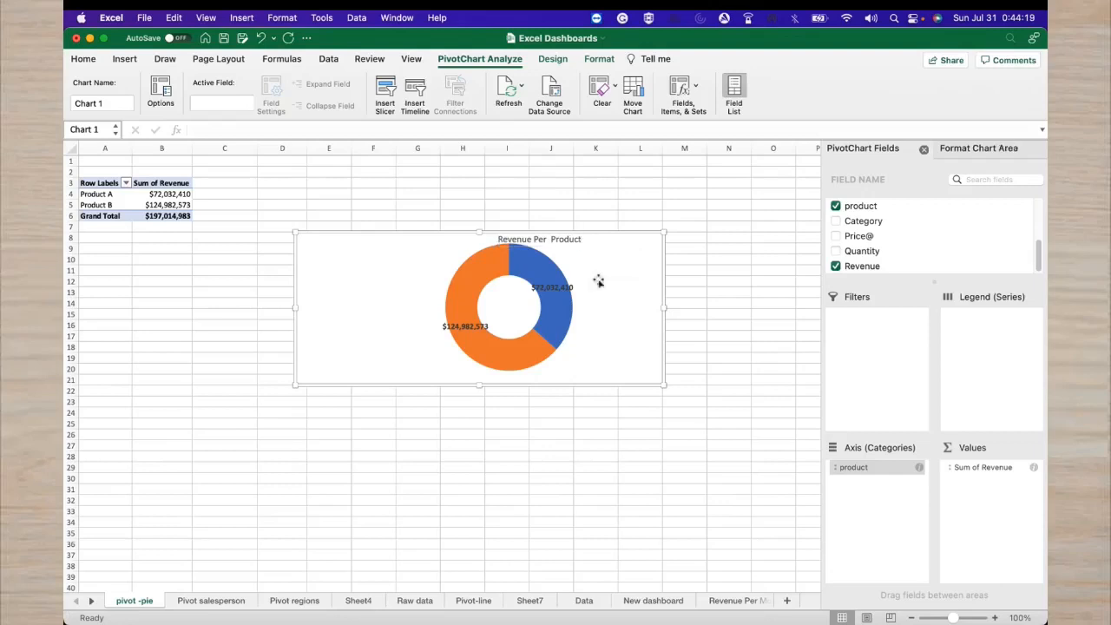
Narrow the doughnut chart from its left edge and move both revenue labels outside the ring
{"action": "left_click", "coordinate": [556, 318]}
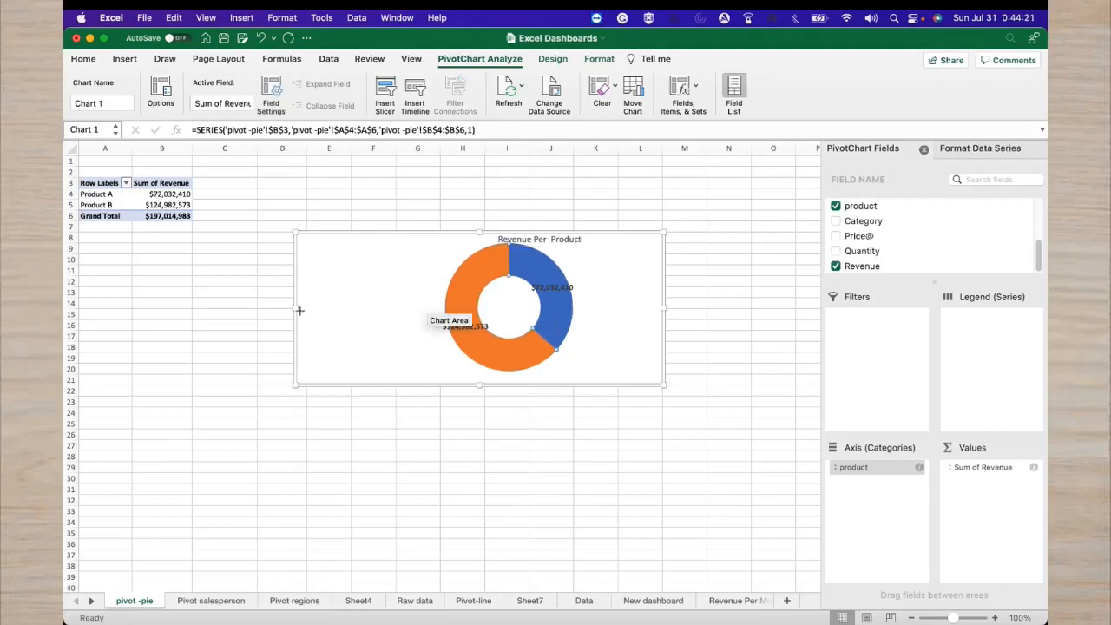
{"action": "left_click_drag", "start_coordinate": [296, 307], "coordinate": [387, 310]}
{"action": "left_click", "coordinate": [486, 325]}
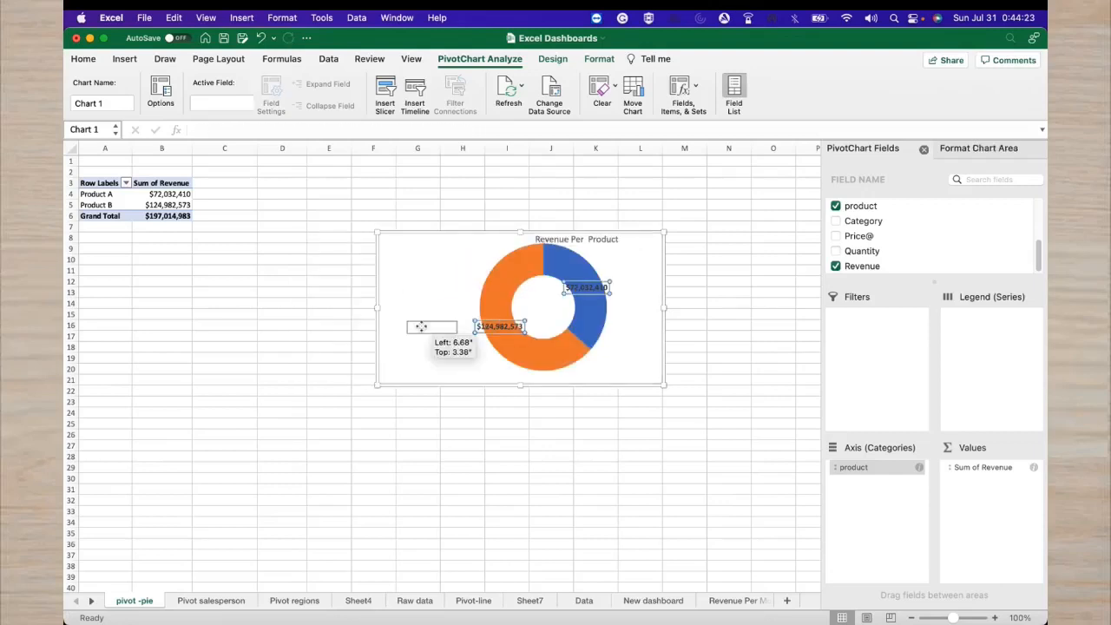
{"action": "left_click", "coordinate": [585, 292]}
{"action": "left_click_drag", "start_coordinate": [585, 293], "coordinate": [628, 289]}
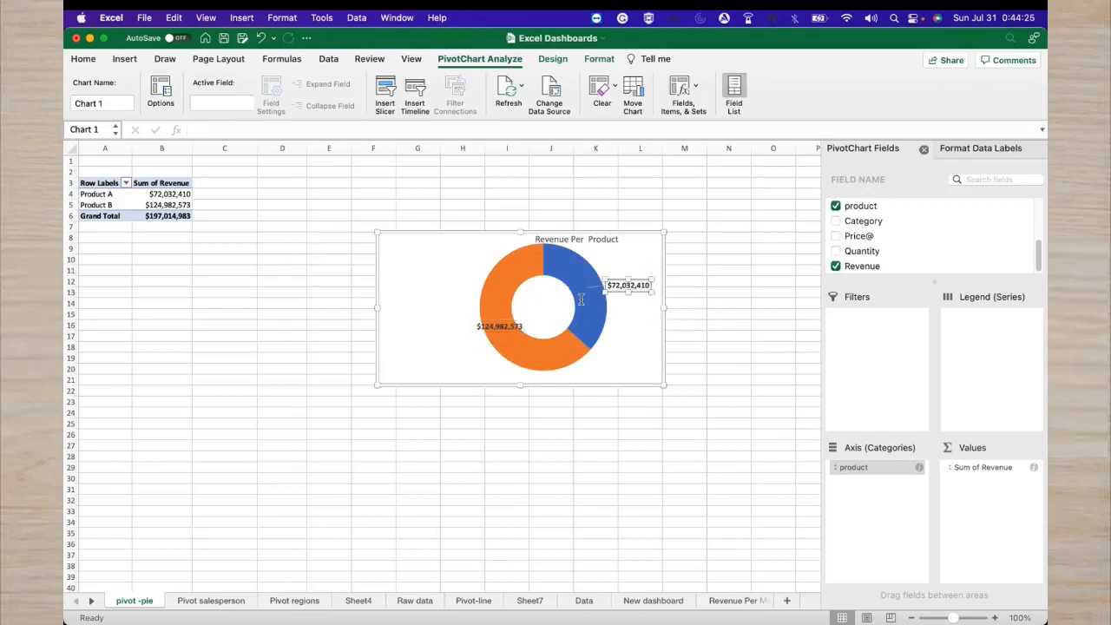
{"action": "left_click_drag", "start_coordinate": [479, 328], "coordinate": [416, 327]}
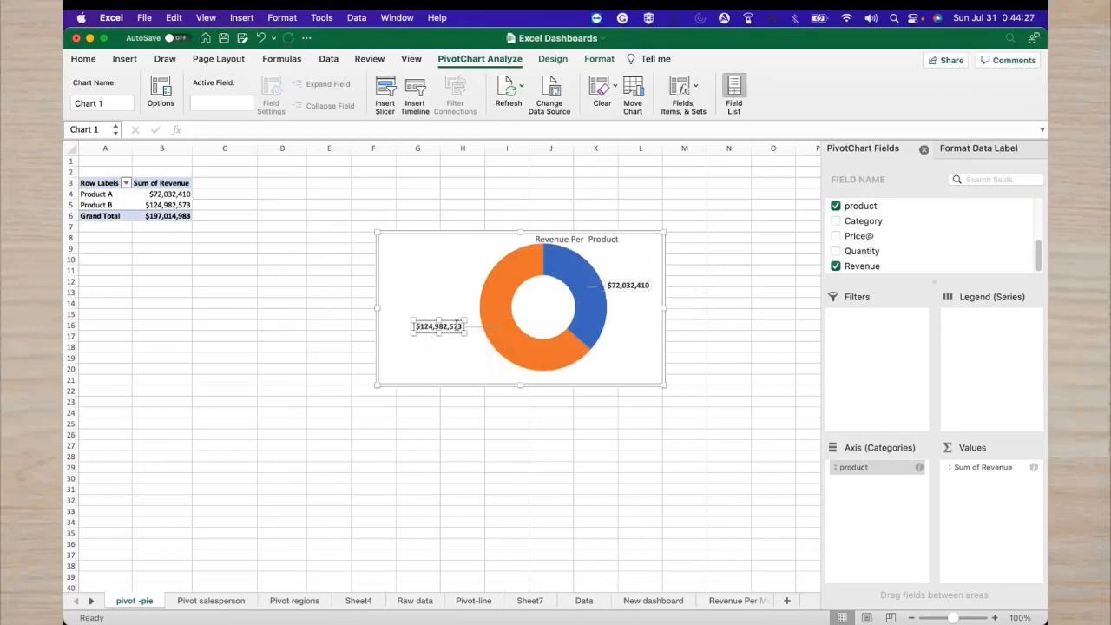
Add the percentage and category name to the doughnut chart's data labels
{"action": "right_click", "coordinate": [592, 310]}
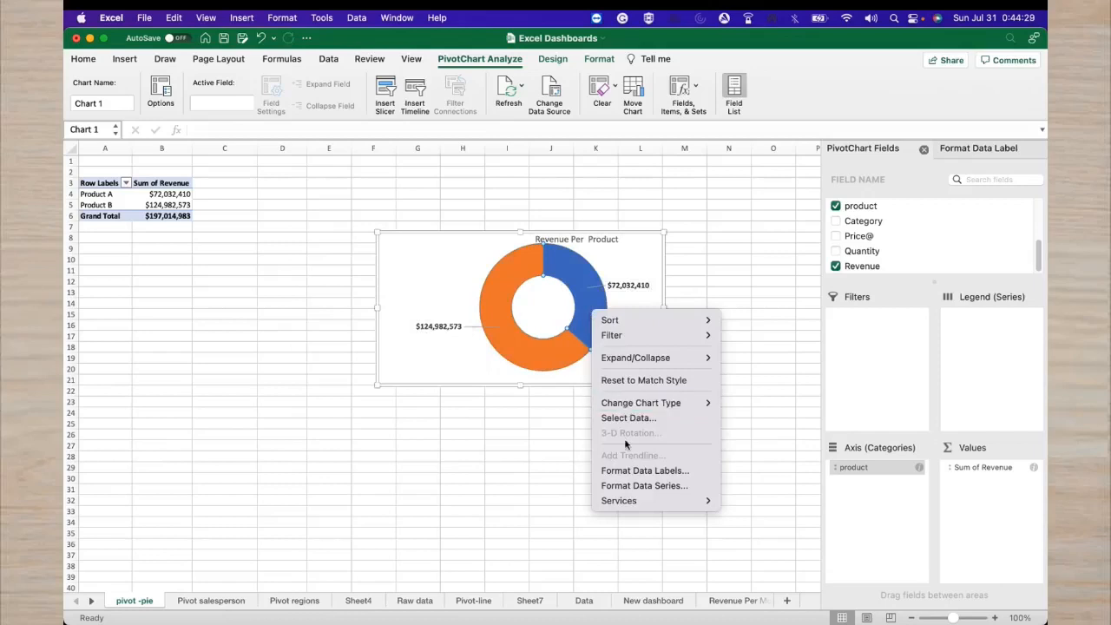
{"action": "left_click", "coordinate": [630, 473]}
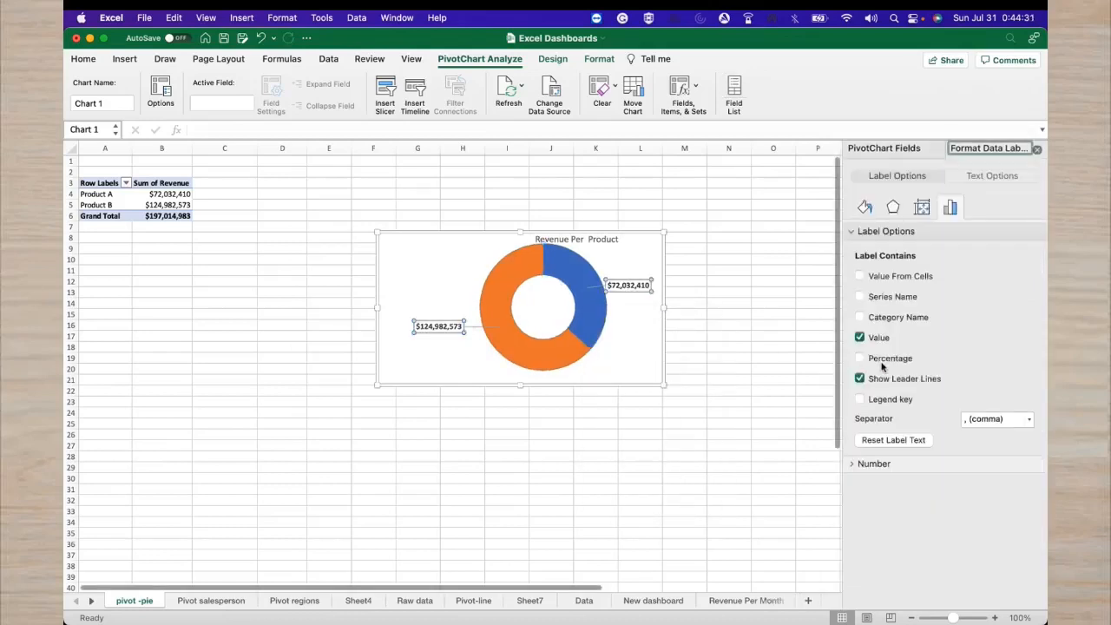
{"action": "left_click", "coordinate": [869, 362]}
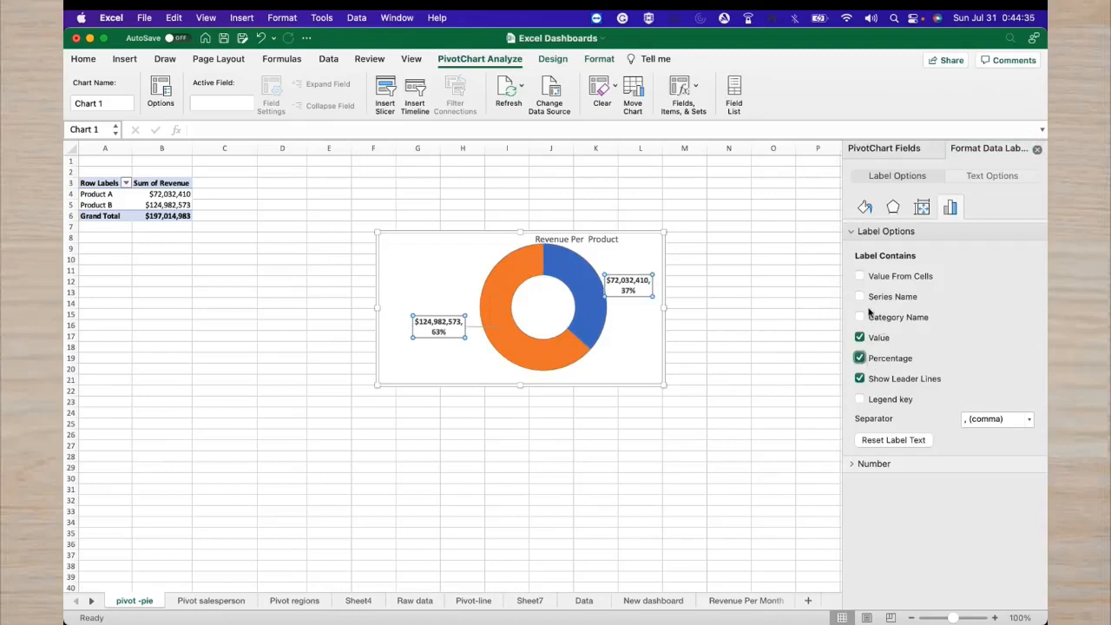
{"action": "left_click", "coordinate": [861, 318]}
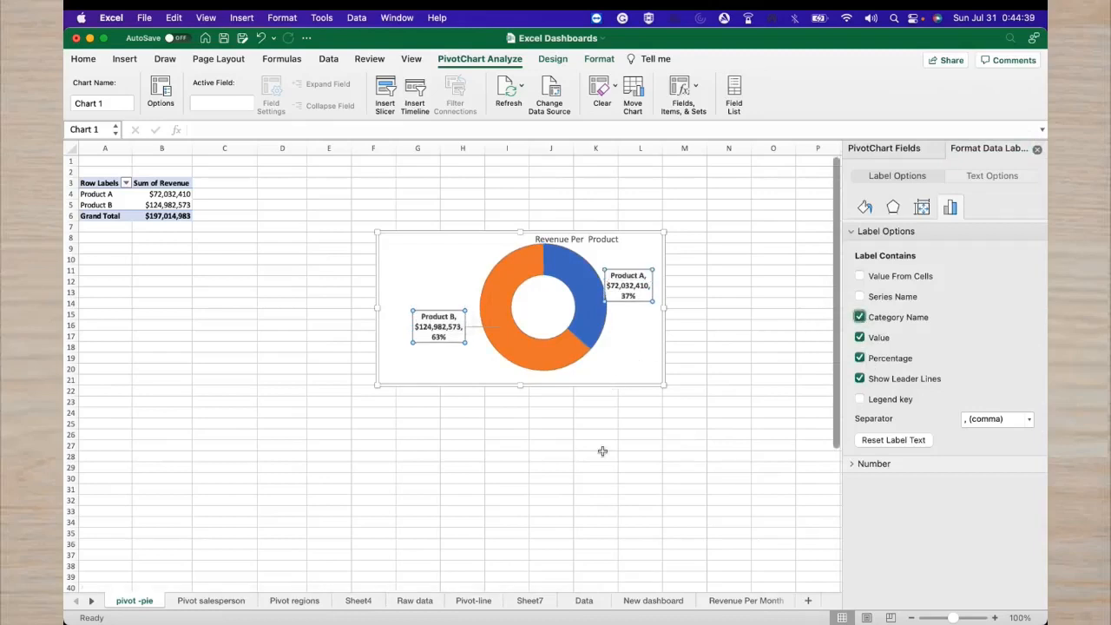
{"action": "left_click", "coordinate": [645, 444]}
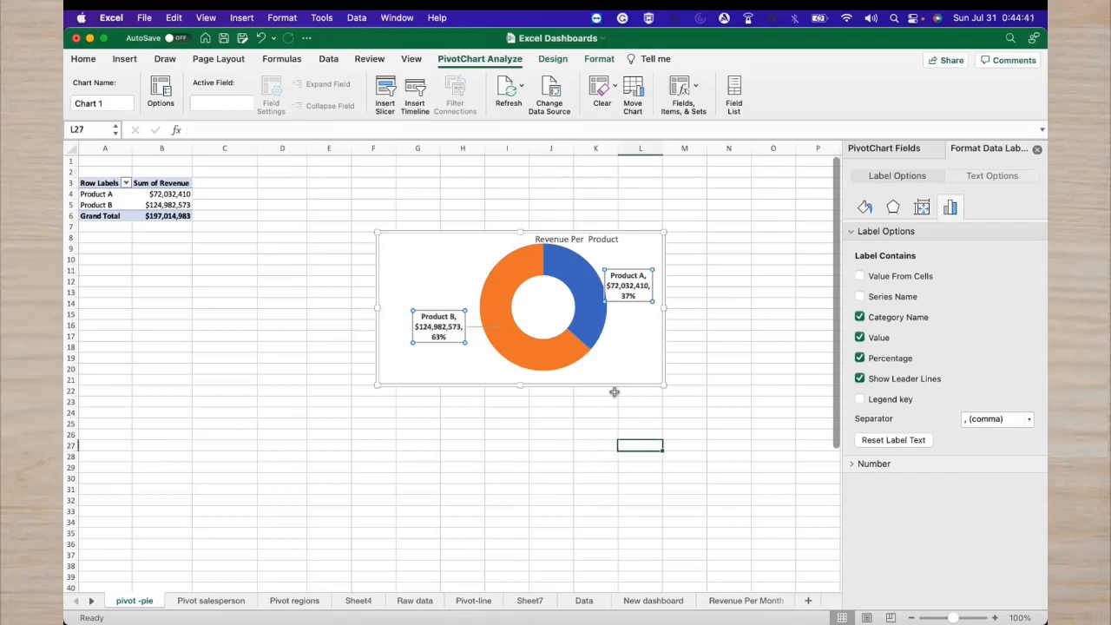
Copy the Revenue Per Product doughnut chart and paste it at cell J32 of the New dashboard sheet
{"action": "left_click", "coordinate": [565, 439]}
{"action": "left_click", "coordinate": [564, 353]}
{"action": "right_click", "coordinate": [563, 352]}
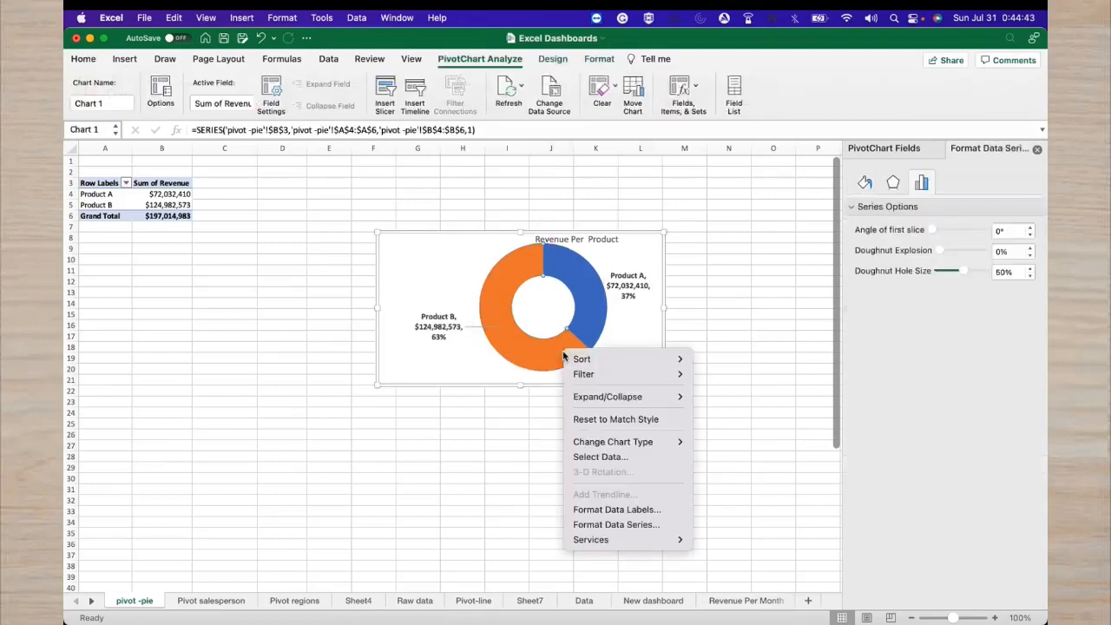
{"action": "right_click", "coordinate": [454, 258]}
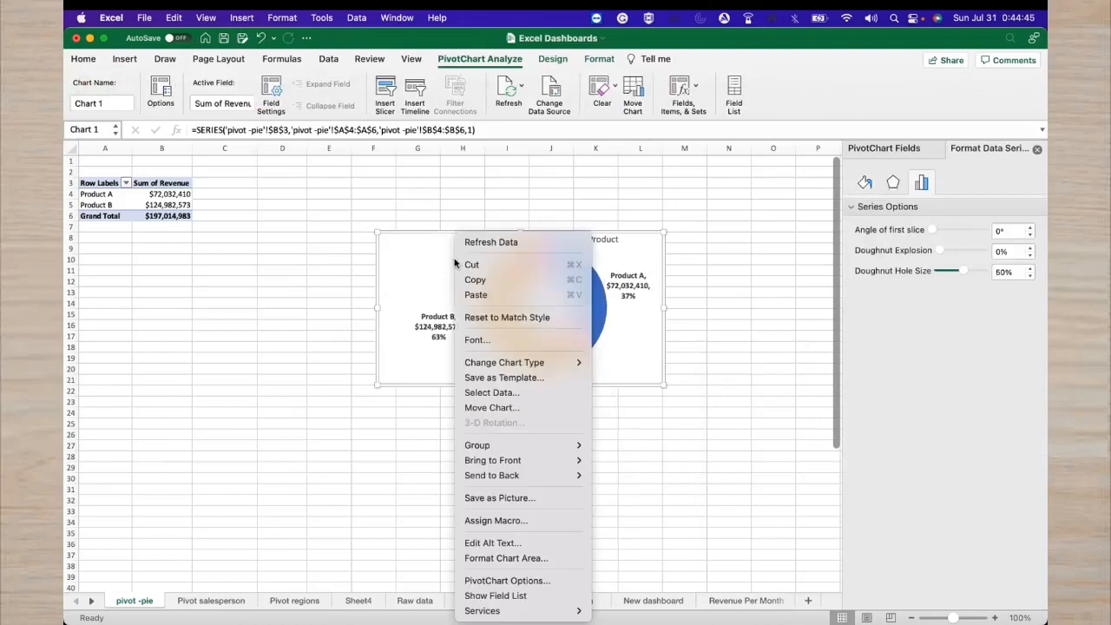
{"action": "left_click", "coordinate": [477, 279]}
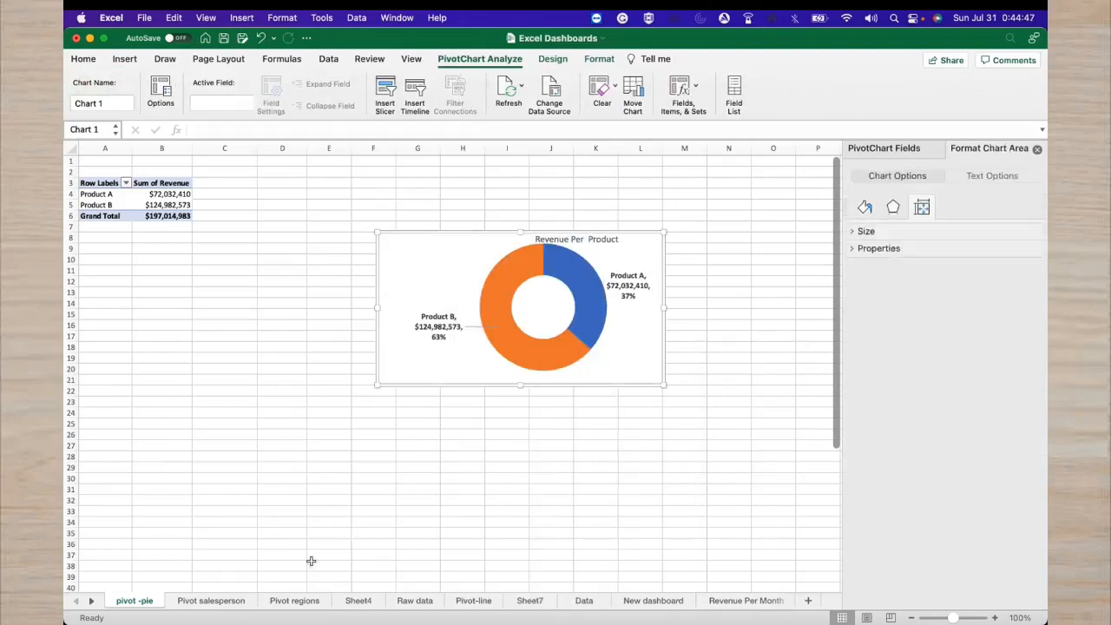
{"action": "left_click", "coordinate": [662, 600]}
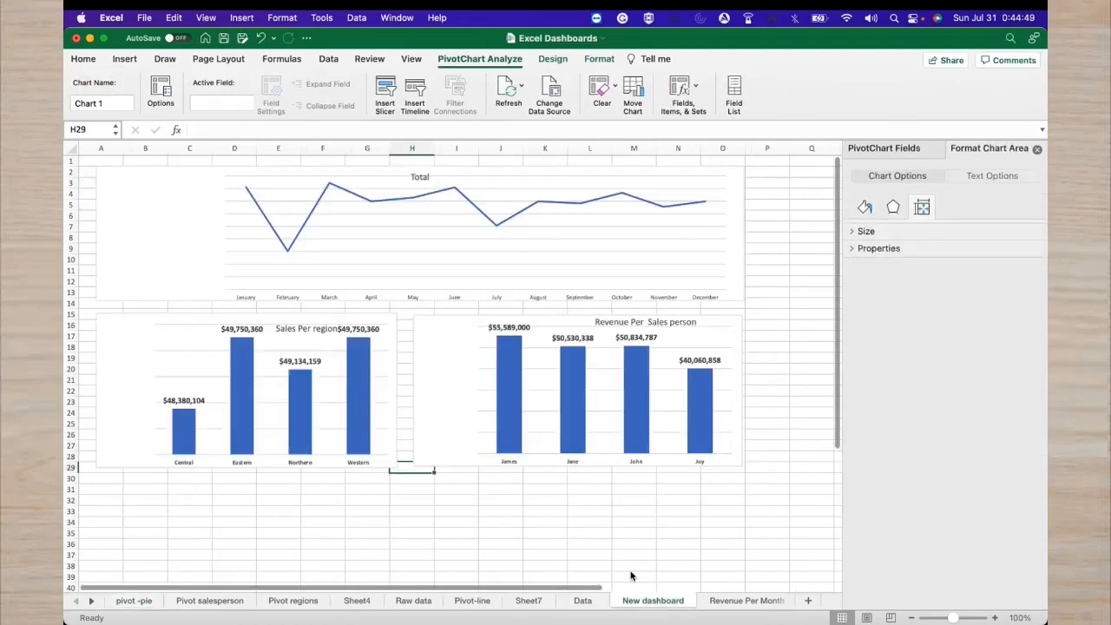
{"action": "left_click", "coordinate": [501, 500]}
{"action": "right_click", "coordinate": [504, 502]}
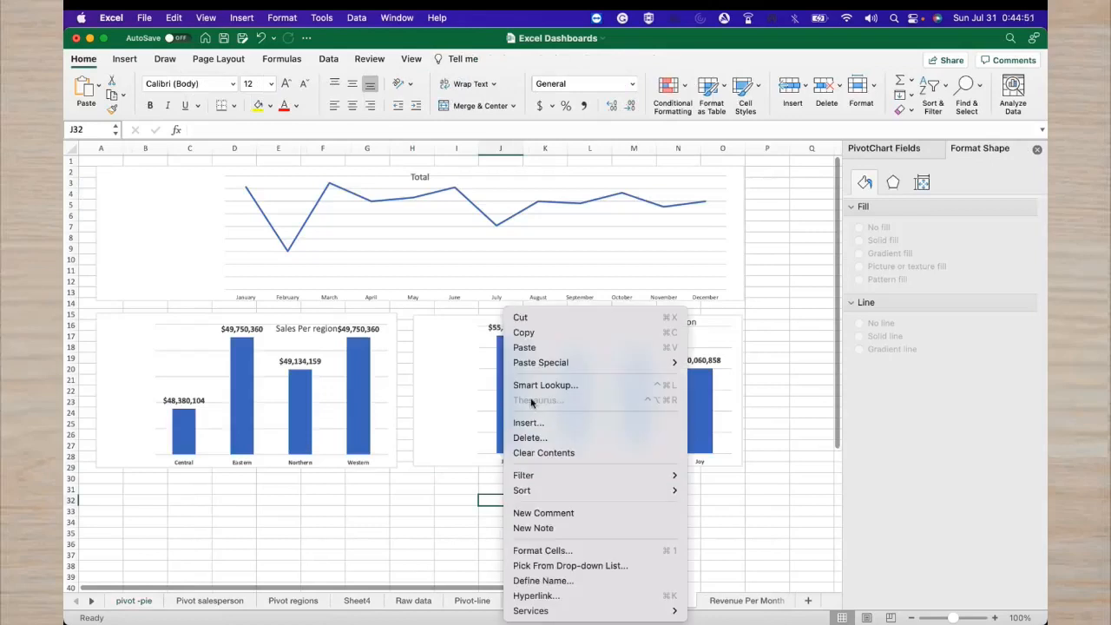
{"action": "left_click", "coordinate": [526, 347]}
Position the pasted doughnut chart directly beneath the salesperson chart and widen it to about the same width
{"action": "left_click_drag", "start_coordinate": [532, 515], "coordinate": [475, 501]}
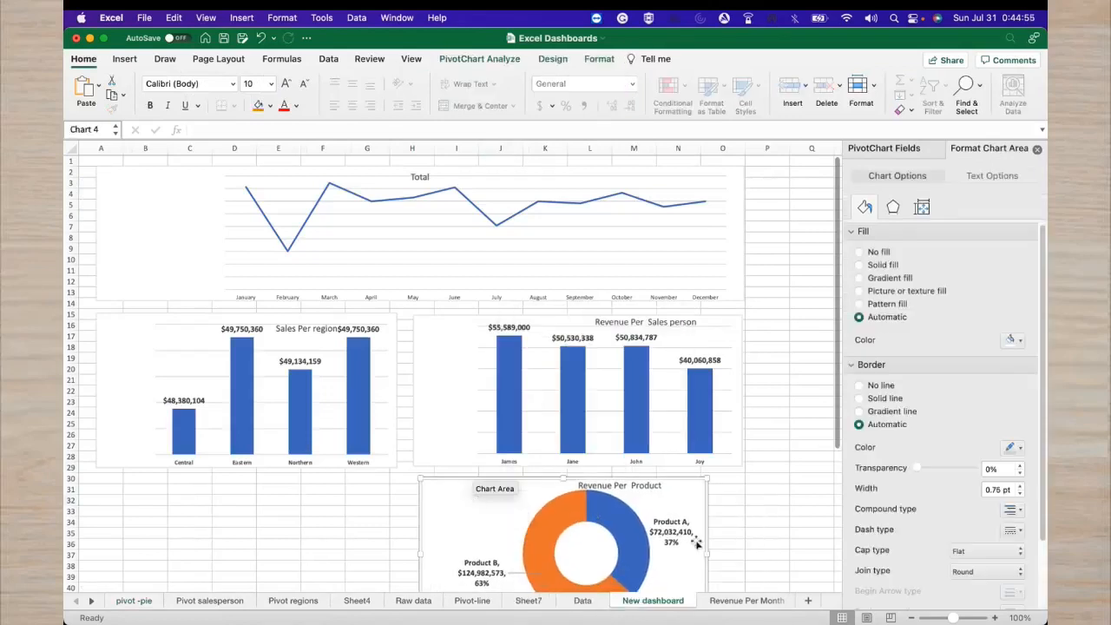
{"action": "left_click_drag", "start_coordinate": [708, 552], "coordinate": [738, 552]}
{"action": "left_click_drag", "start_coordinate": [455, 540], "coordinate": [451, 533]}
{"action": "left_click_drag", "start_coordinate": [739, 547], "coordinate": [748, 548]}
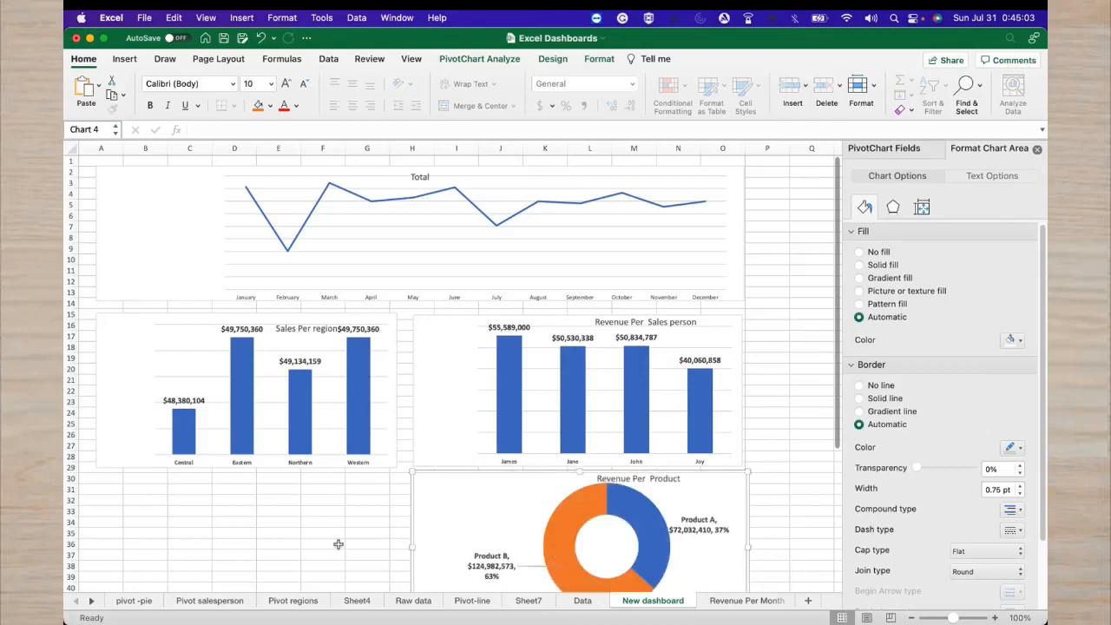
Create a copy of the pivot -pie sheet, placed before the original in the same workbook
{"action": "left_click", "coordinate": [134, 601]}
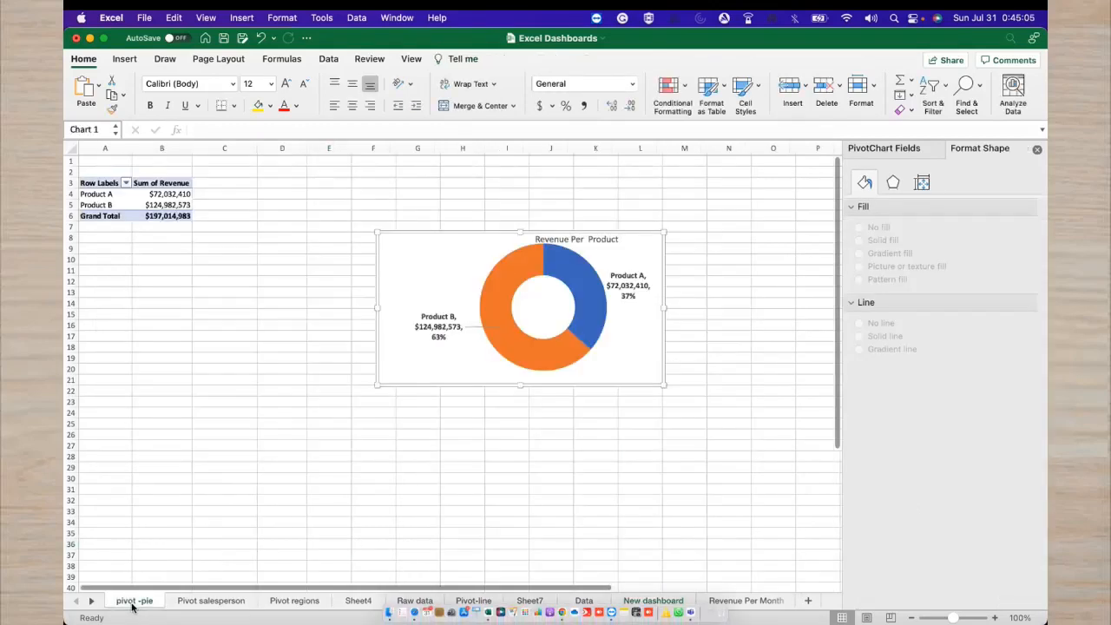
{"action": "right_click", "coordinate": [126, 603]}
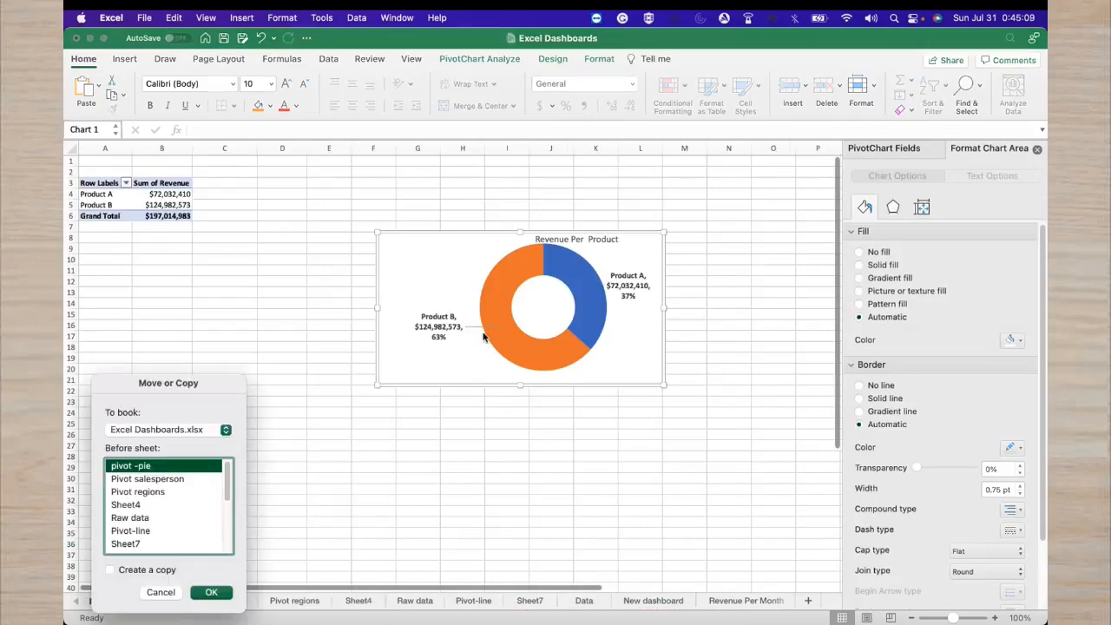
{"action": "left_click", "coordinate": [111, 569]}
{"action": "left_click", "coordinate": [211, 592]}
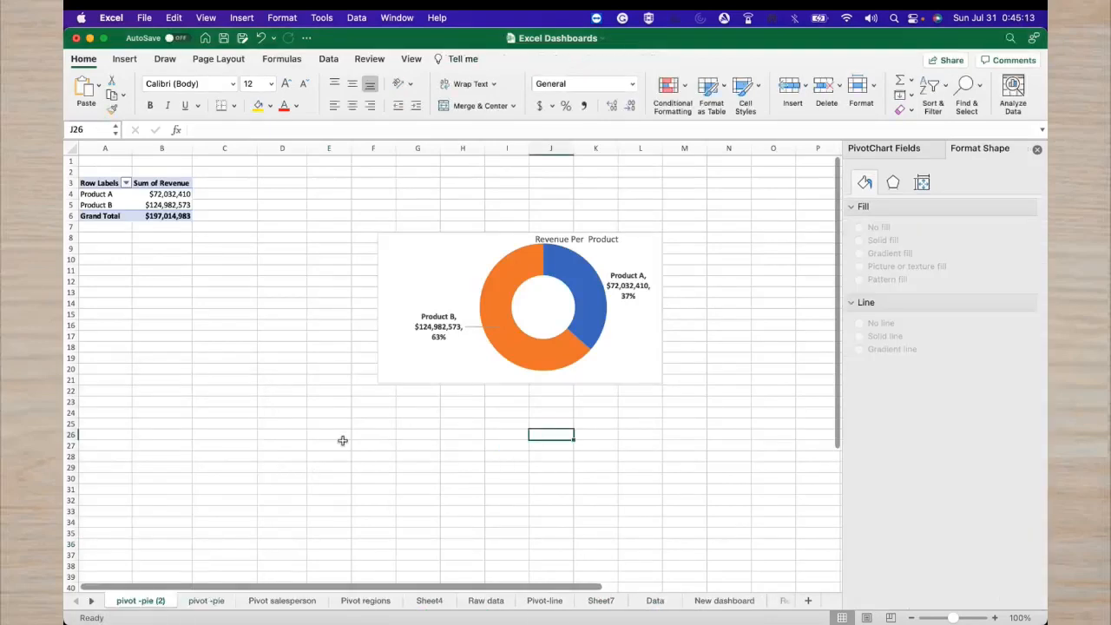
Remove the product and Revenue fields from the doughnut chart on the copied pivot -pie sheet
{"action": "left_click", "coordinate": [444, 300]}
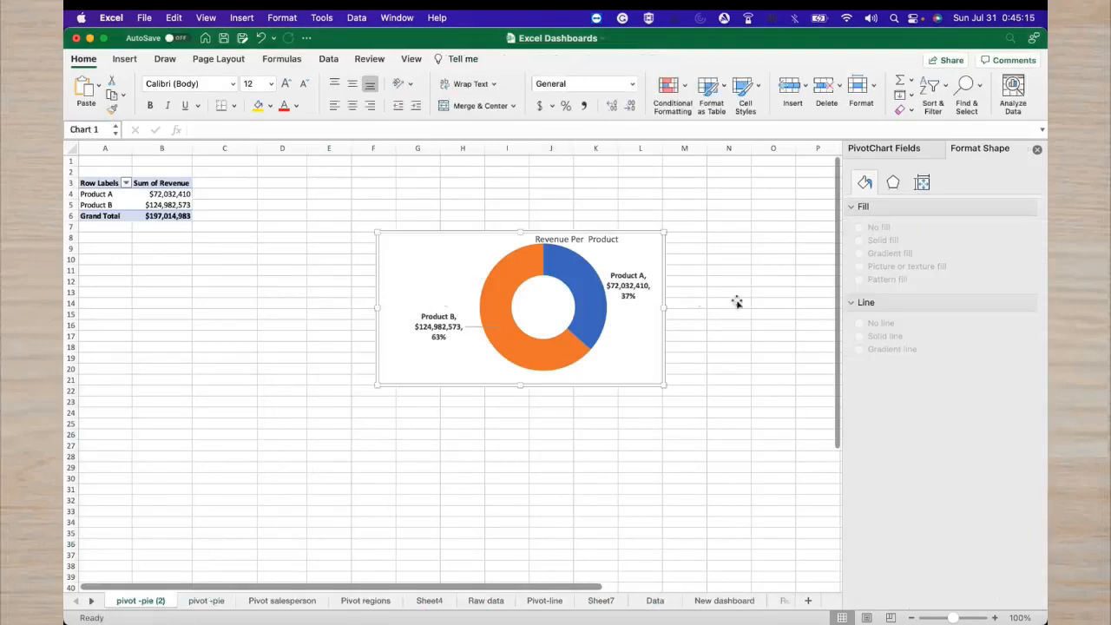
{"action": "left_click", "coordinate": [901, 151]}
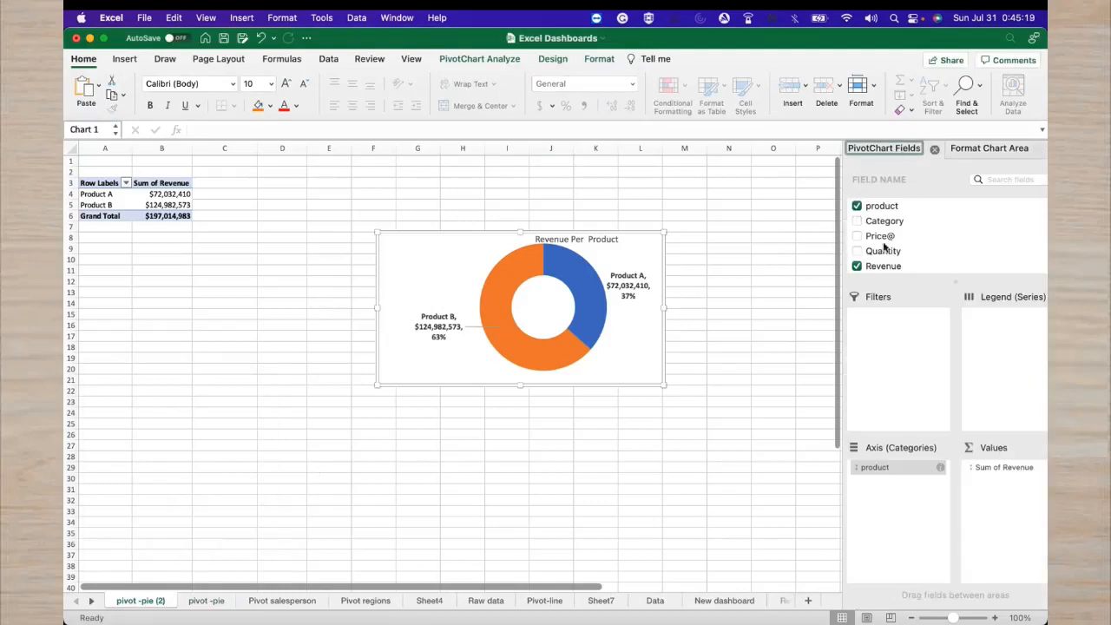
{"action": "left_click", "coordinate": [860, 208]}
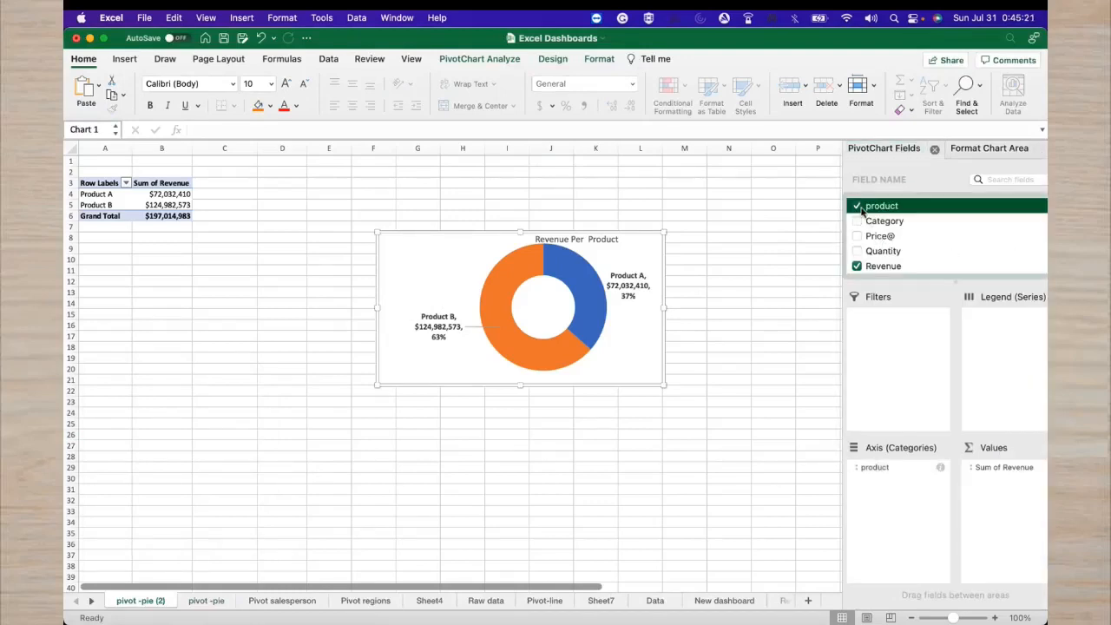
{"action": "left_click", "coordinate": [859, 207]}
{"action": "left_click", "coordinate": [858, 267]}
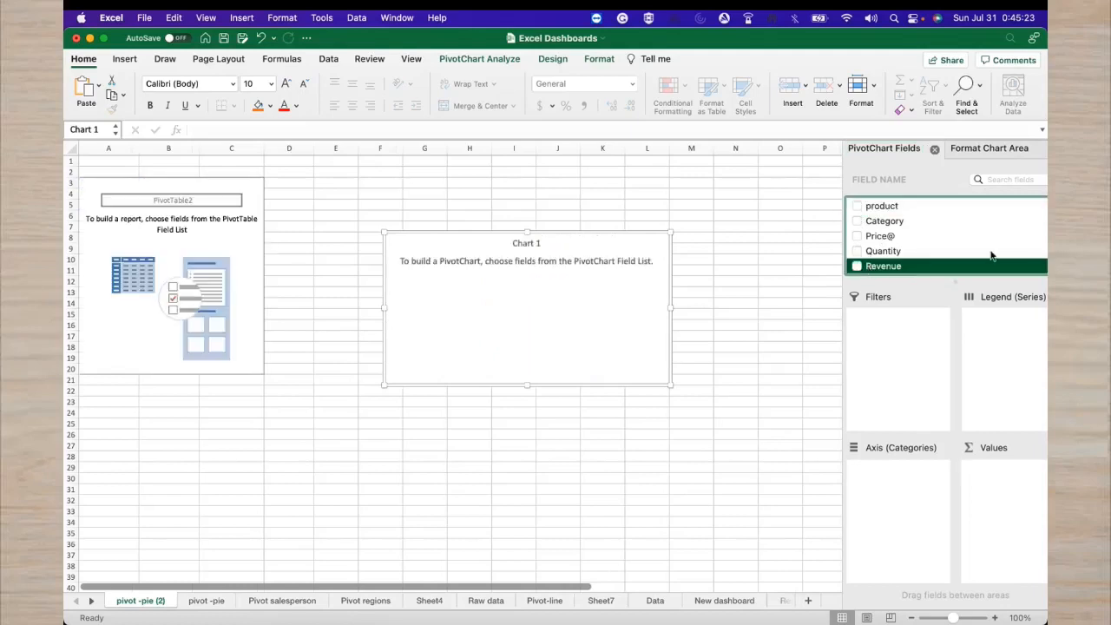
Add the Category and Revenue fields to the chart on the copied pivot -pie sheet, with Category on the axis and Revenue as values
{"action": "left_click", "coordinate": [865, 222]}
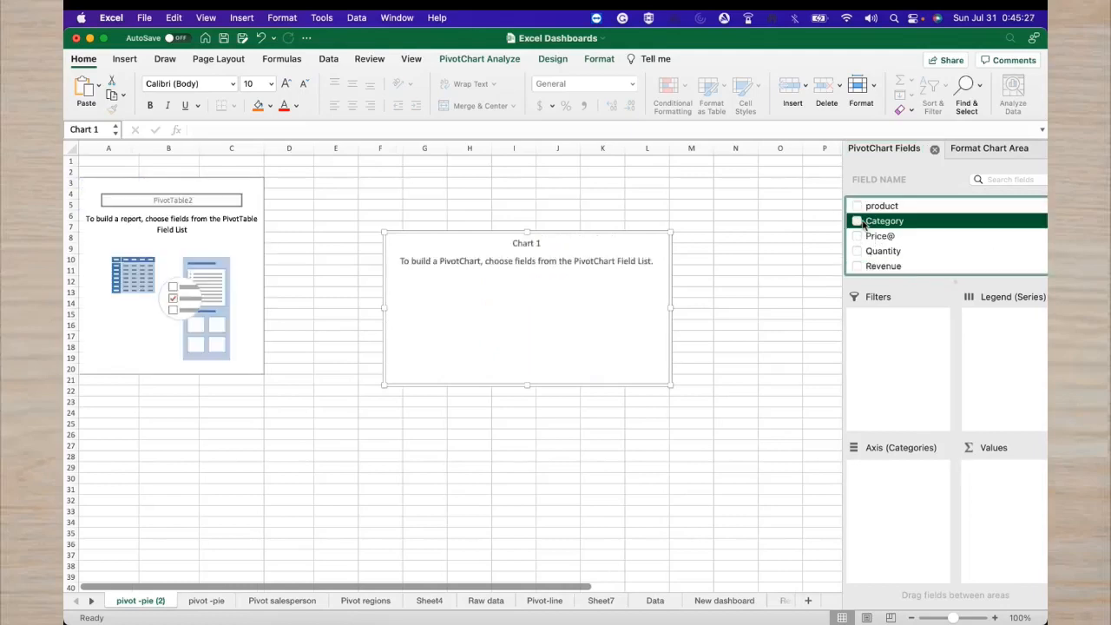
{"action": "left_click", "coordinate": [863, 222]}
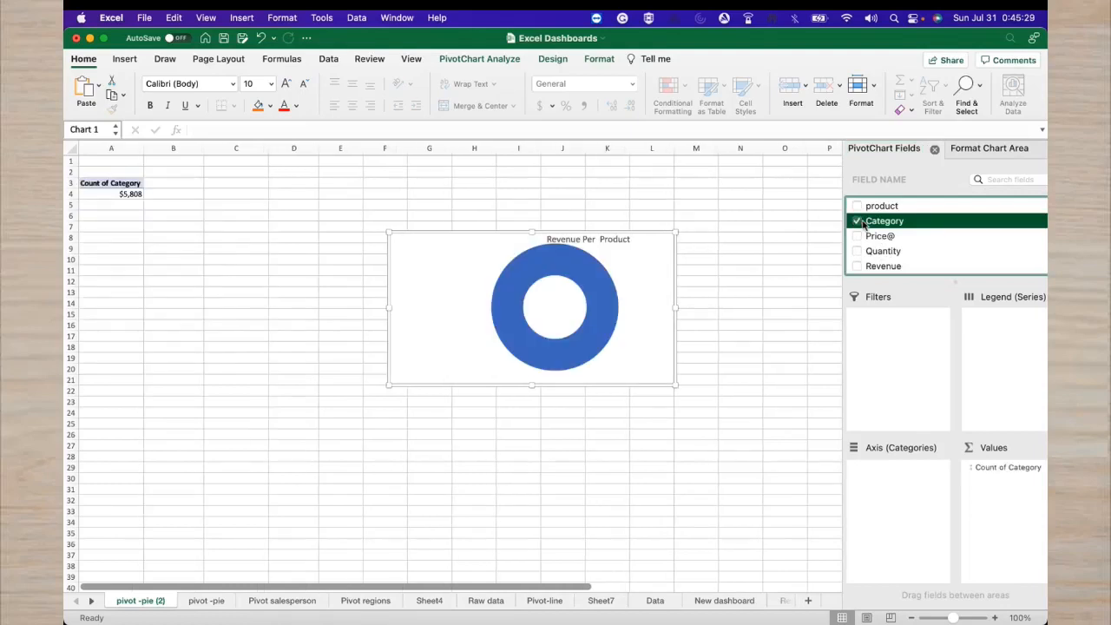
{"action": "scroll", "coordinate": [877, 227], "scroll_direction": "up", "scroll_amount": 3}
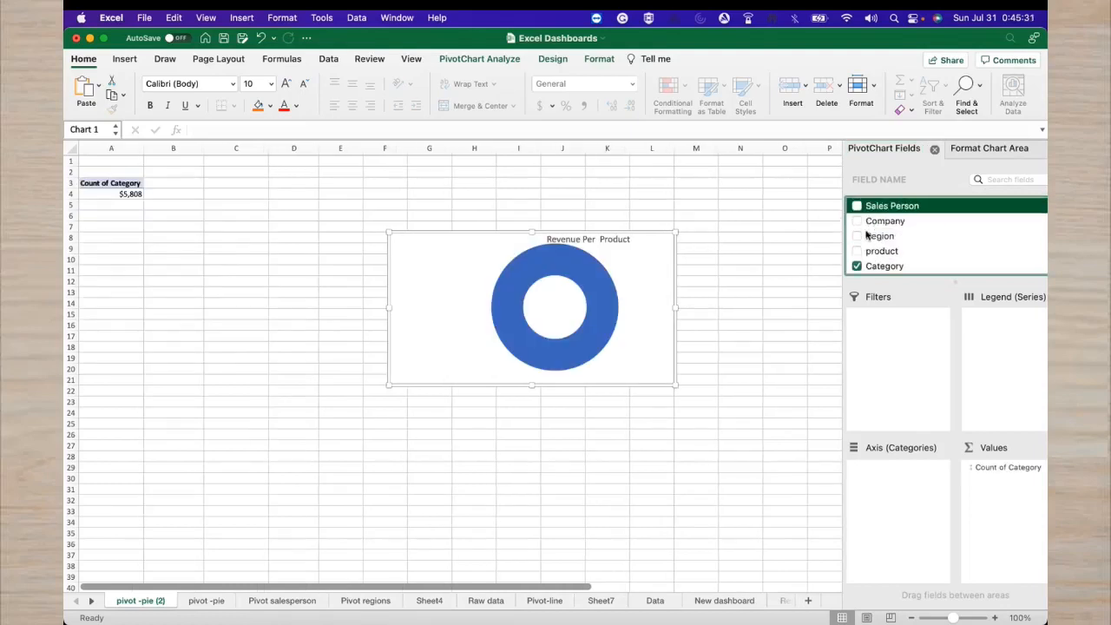
{"action": "scroll", "coordinate": [876, 228], "scroll_direction": "up", "scroll_amount": 3}
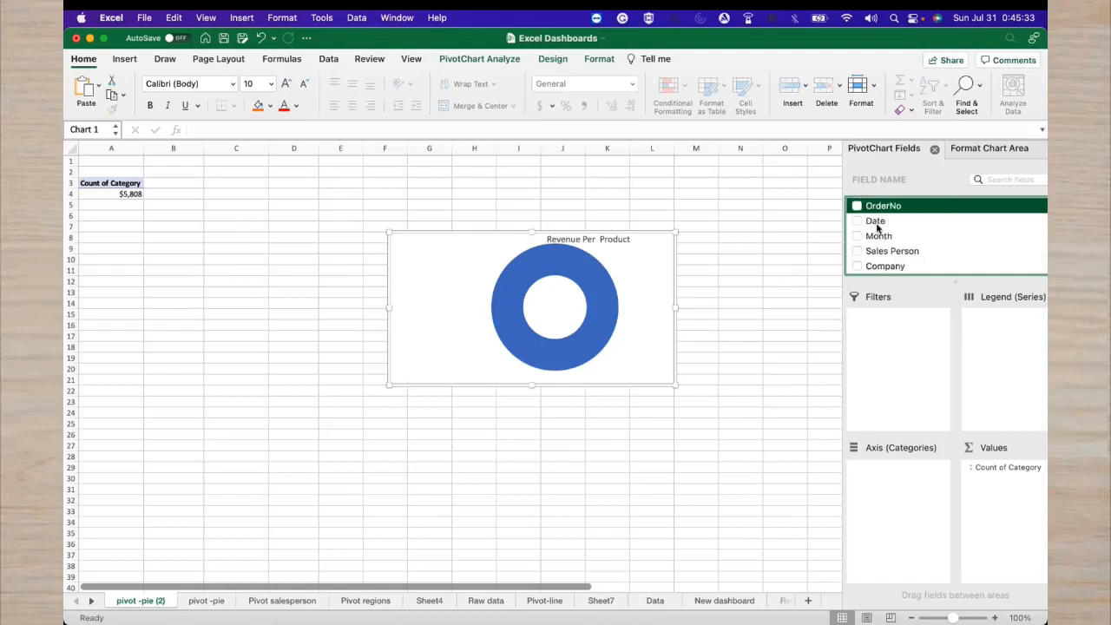
{"action": "scroll", "coordinate": [862, 241], "scroll_direction": "down", "scroll_amount": 6}
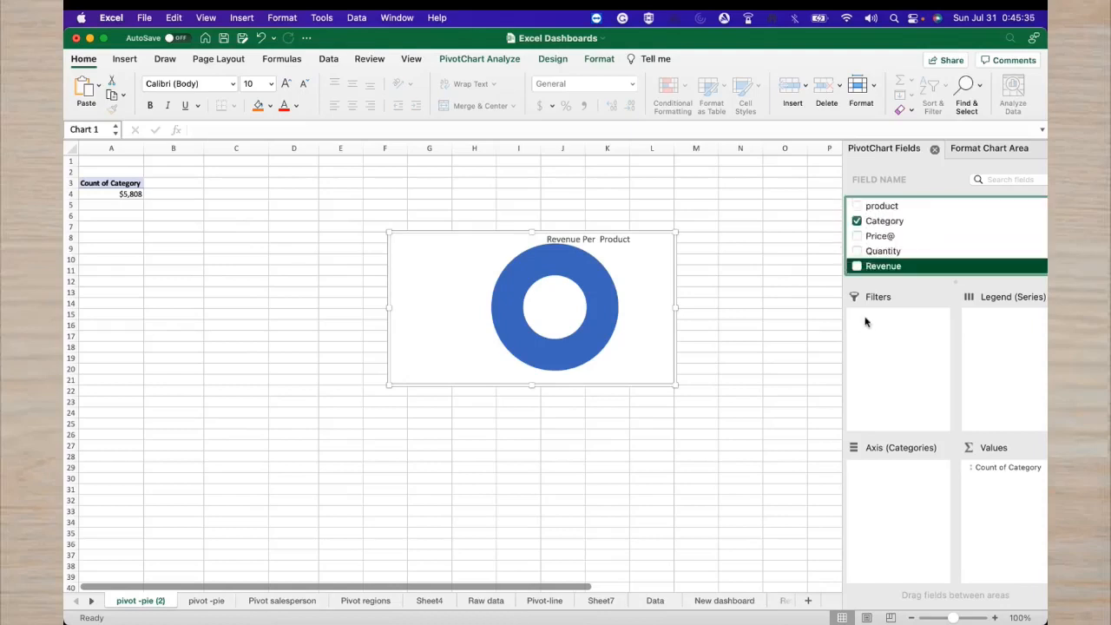
{"action": "scroll", "coordinate": [879, 239], "scroll_direction": "up", "scroll_amount": 1}
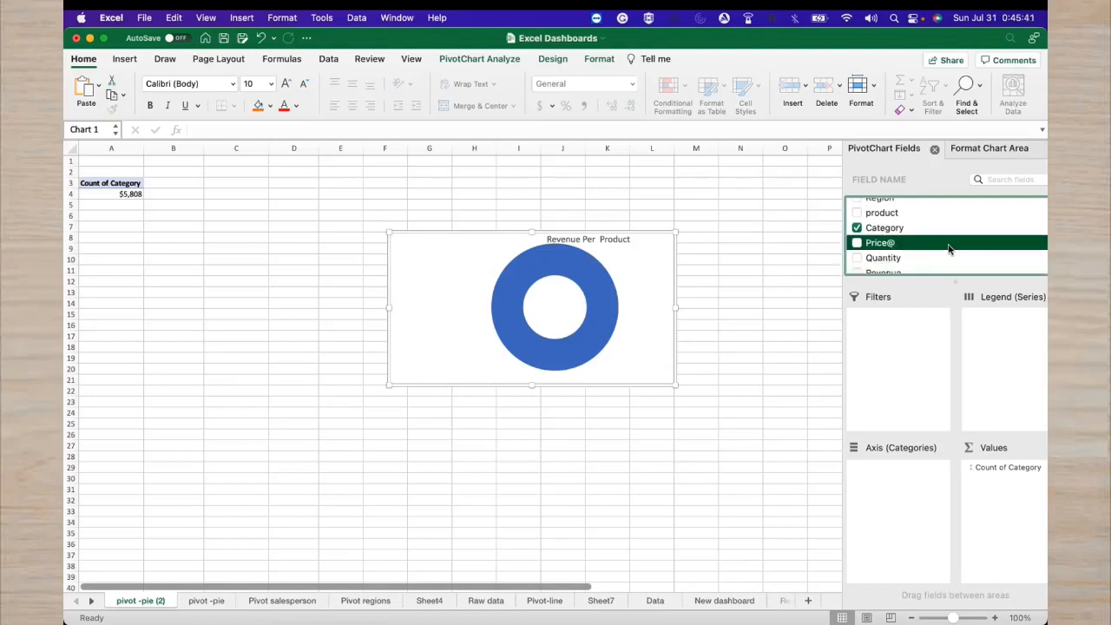
{"action": "scroll", "coordinate": [949, 250], "scroll_direction": "up", "scroll_amount": 3}
{"action": "scroll", "coordinate": [949, 250], "scroll_direction": "up", "scroll_amount": 3}
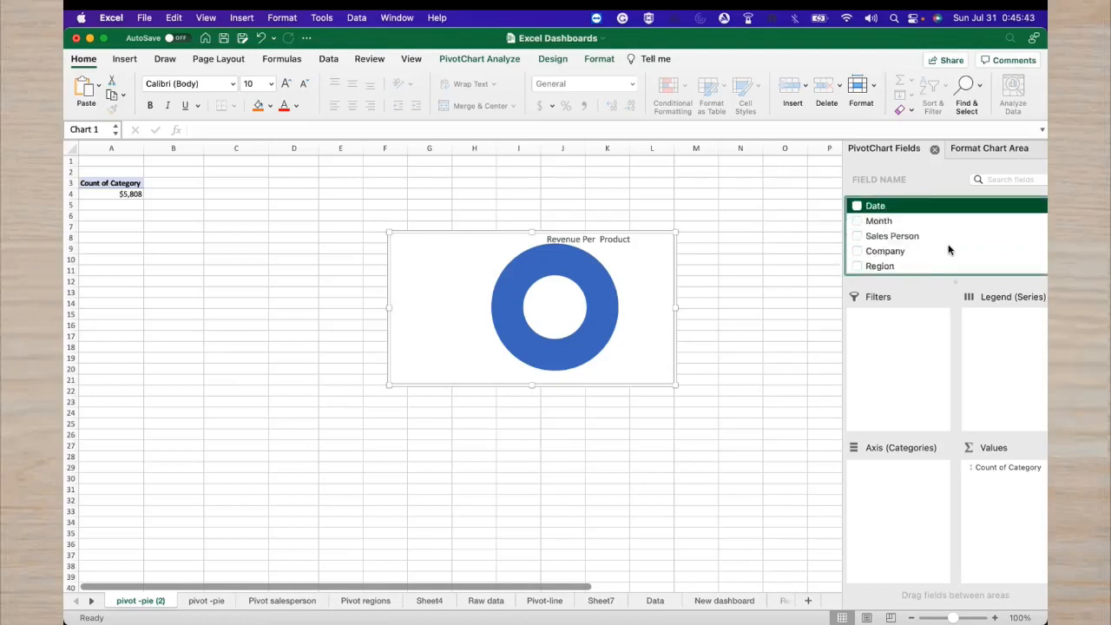
{"action": "left_click", "coordinate": [873, 223]}
{"action": "left_click_drag", "start_coordinate": [862, 226], "coordinate": [894, 333]}
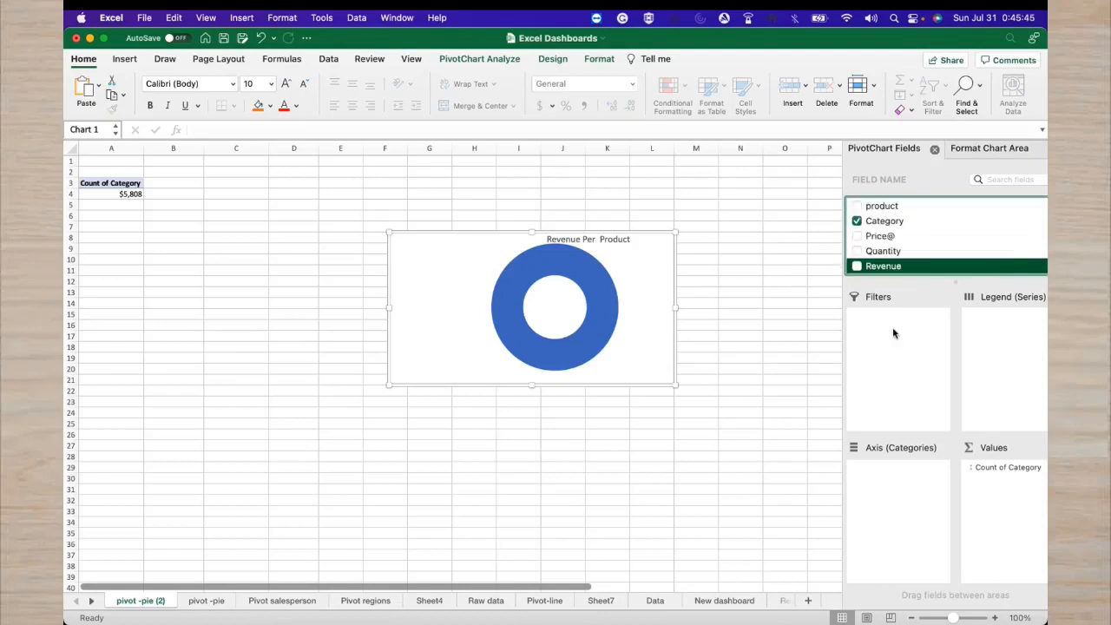
{"action": "left_click_drag", "start_coordinate": [900, 378], "coordinate": [893, 257]}
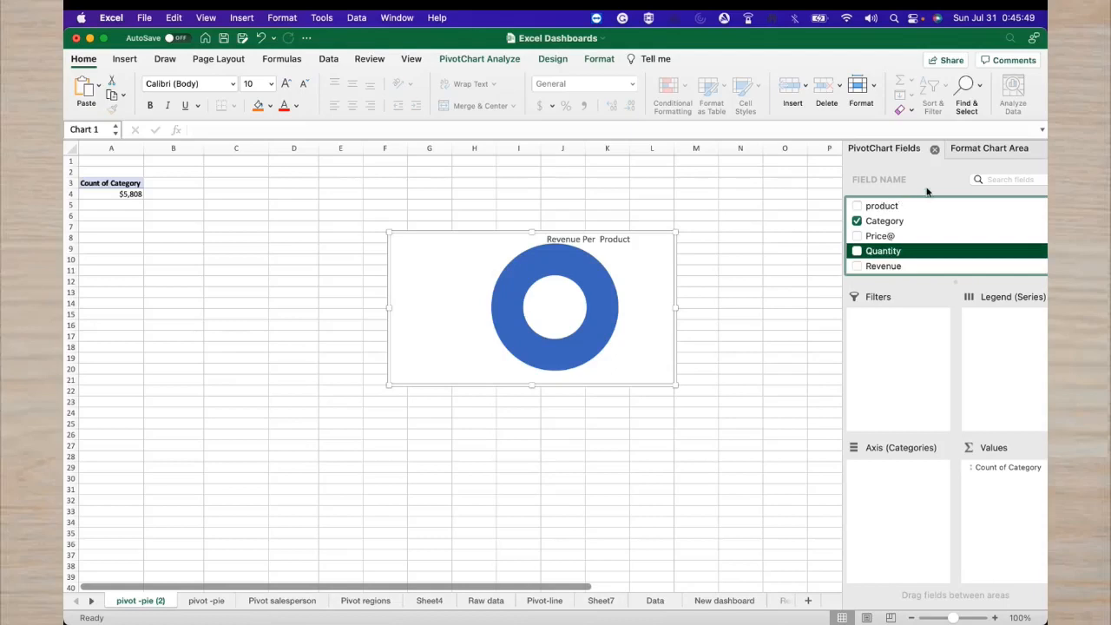
{"action": "left_click", "coordinate": [893, 267]}
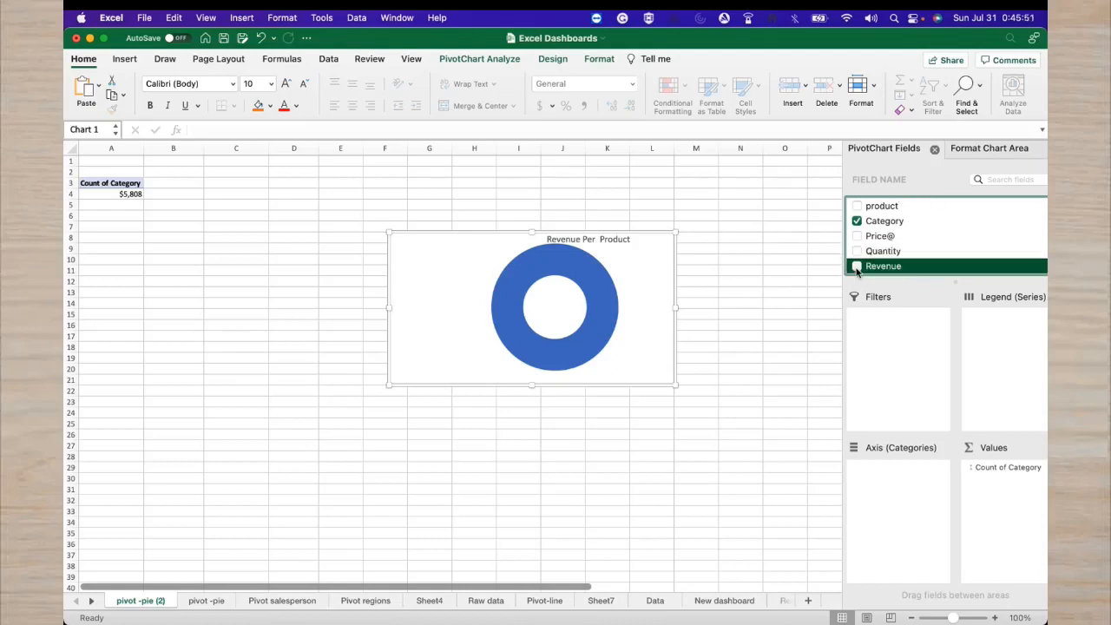
{"action": "left_click_drag", "start_coordinate": [993, 473], "coordinate": [912, 479]}
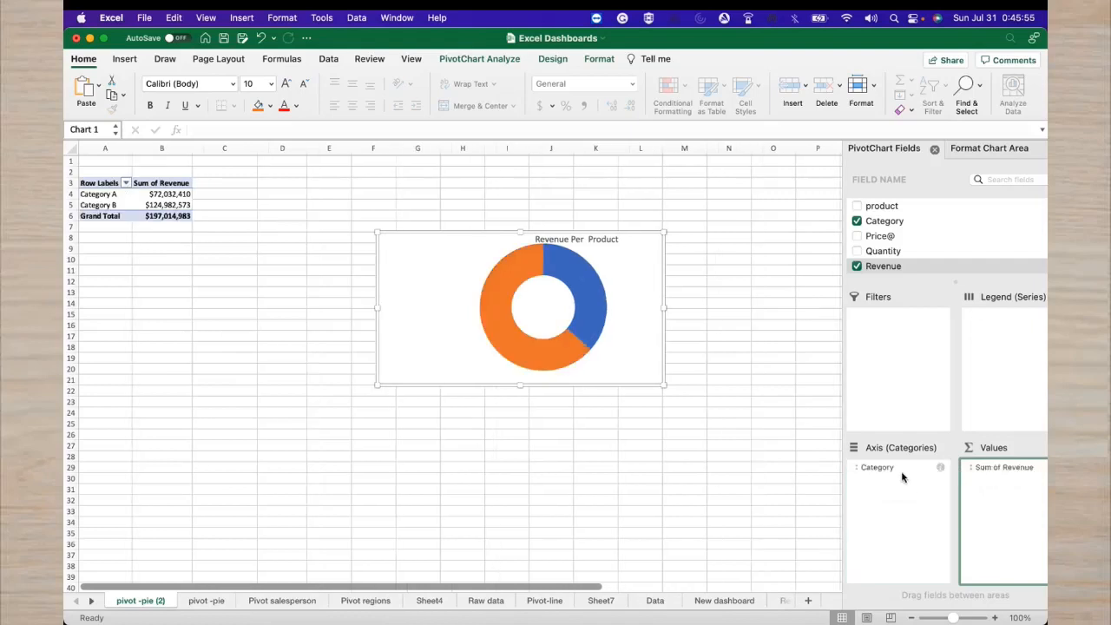
Replace the Category field with Month as the chart's axis categories
{"action": "left_click", "coordinate": [902, 477]}
{"action": "left_click", "coordinate": [911, 588]}
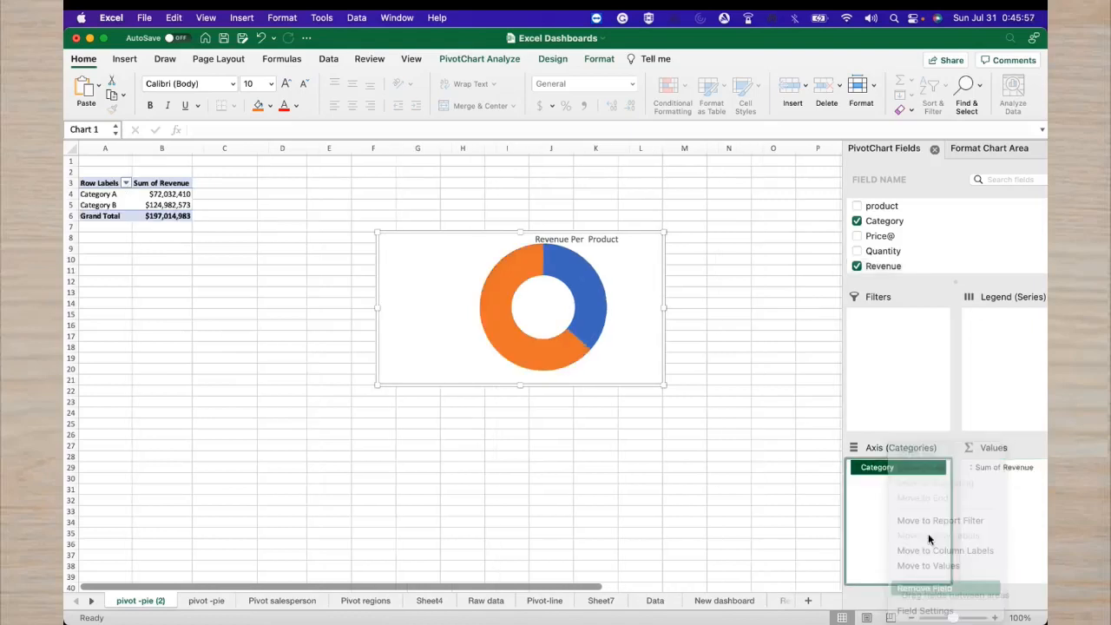
{"action": "left_click", "coordinate": [926, 243]}
{"action": "key", "text": "Up"}
{"action": "key", "text": "Up"}
{"action": "key", "text": "Up"}
{"action": "key", "text": "Up"}
{"action": "key", "text": "Up"}
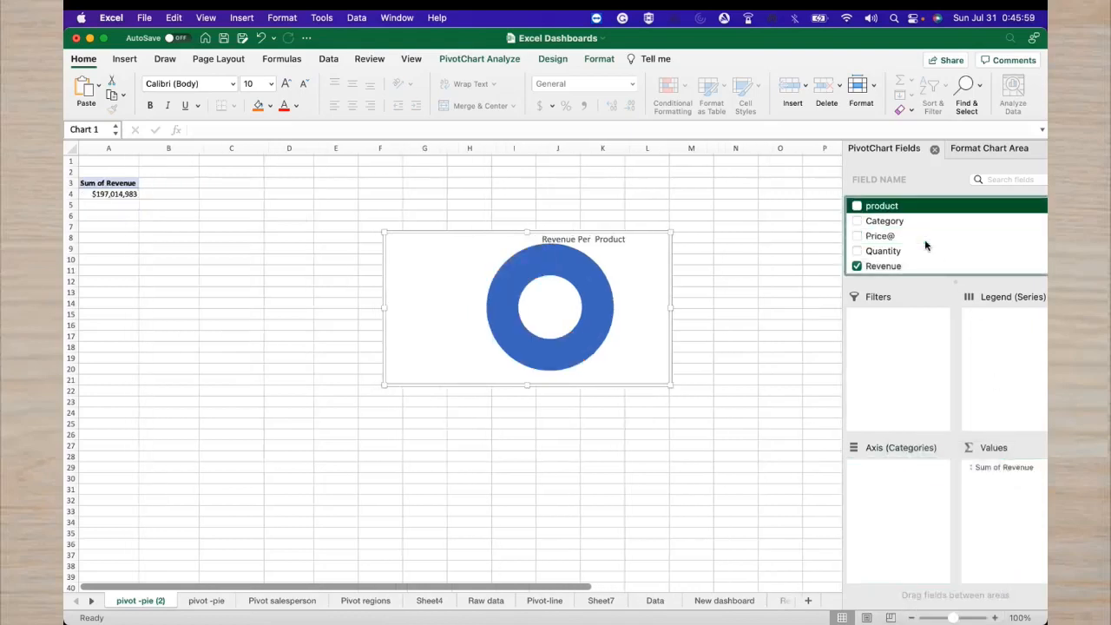
{"action": "key", "text": "Up"}
{"action": "key", "text": "Up"}
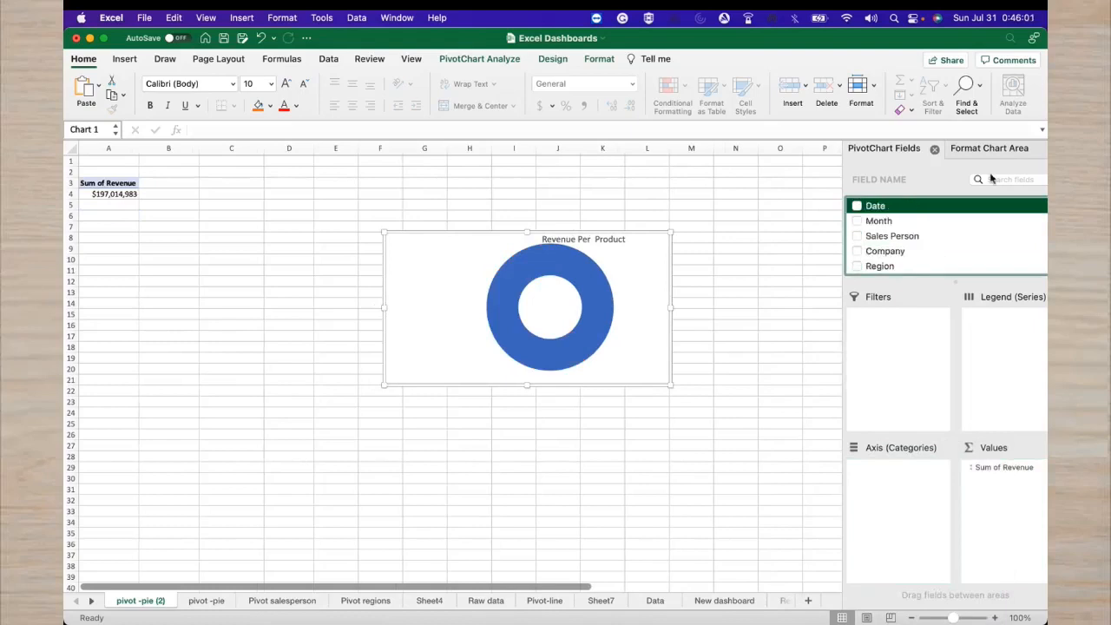
{"action": "left_click", "coordinate": [863, 222]}
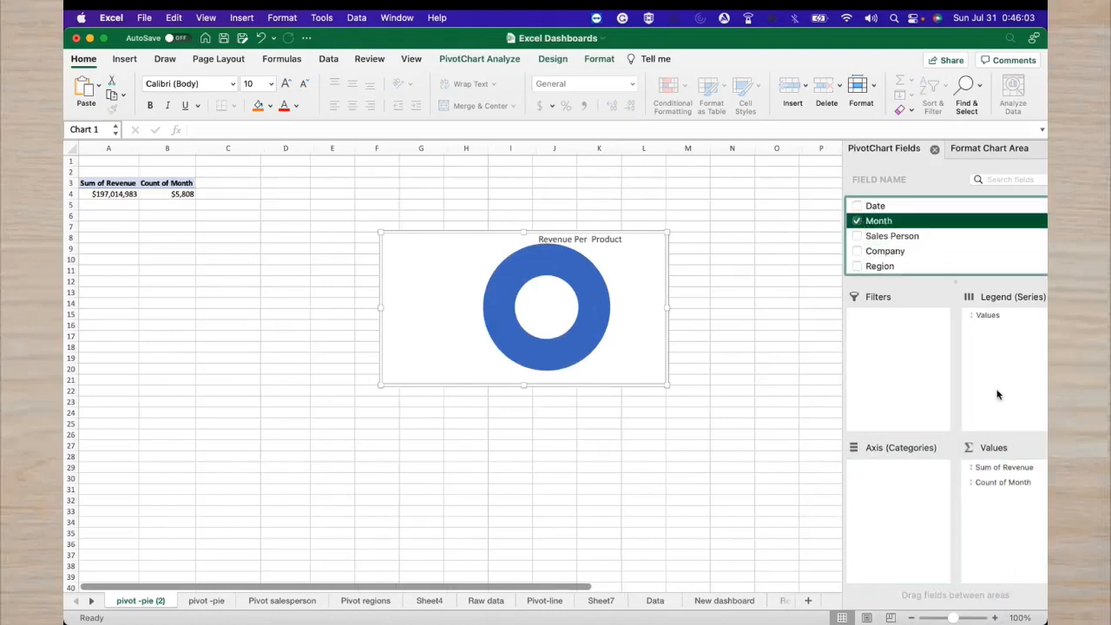
{"action": "left_click_drag", "start_coordinate": [1003, 485], "coordinate": [910, 485]}
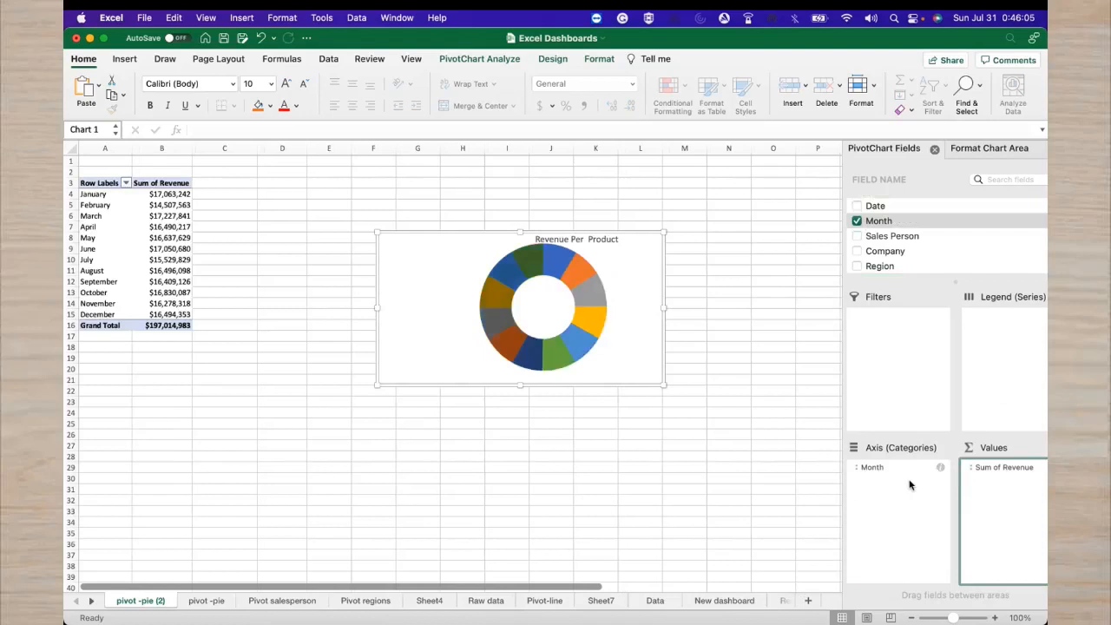
Change the monthly revenue doughnut chart to a 2-D clustered bar chart
{"action": "right_click", "coordinate": [638, 363]}
{"action": "mouse_move", "coordinate": [679, 366]}
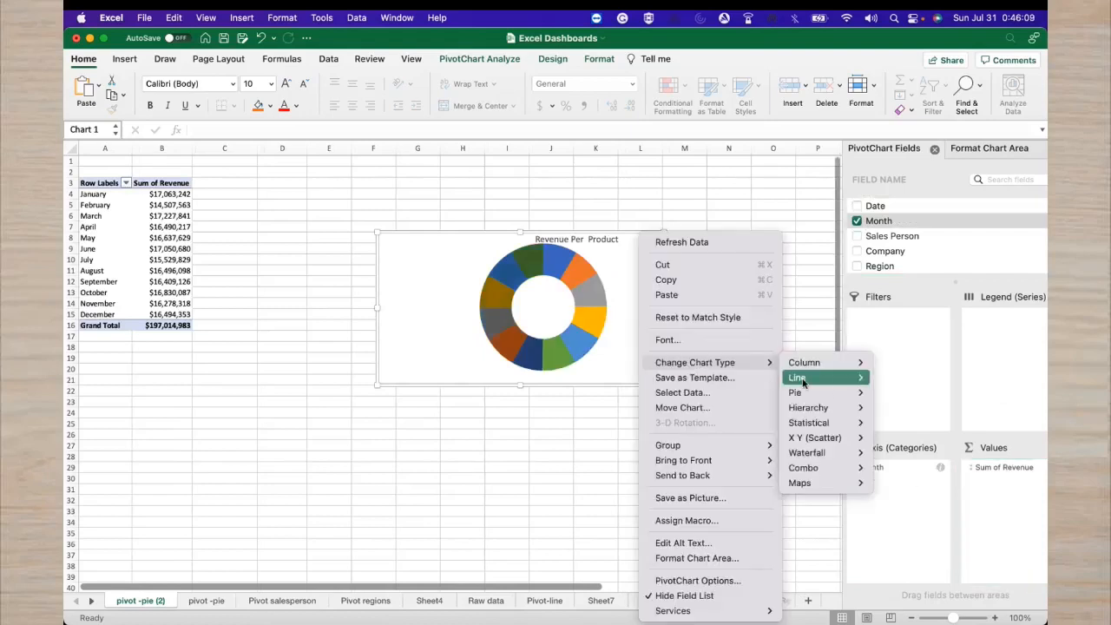
{"action": "mouse_move", "coordinate": [827, 374]}
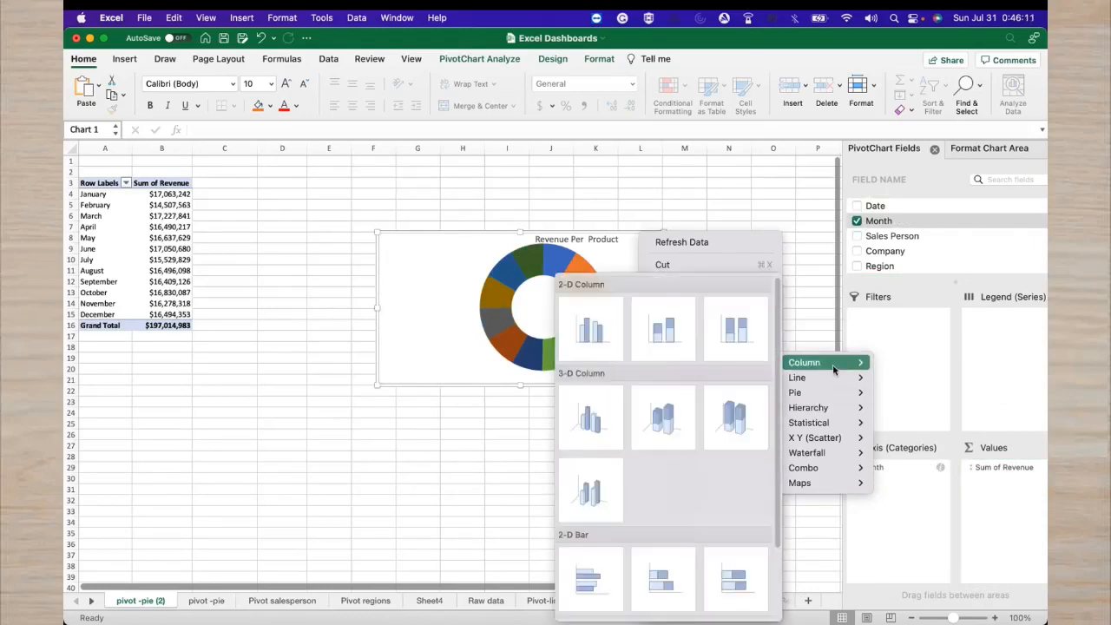
{"action": "left_click", "coordinate": [579, 577]}
{"action": "left_click", "coordinate": [667, 435]}
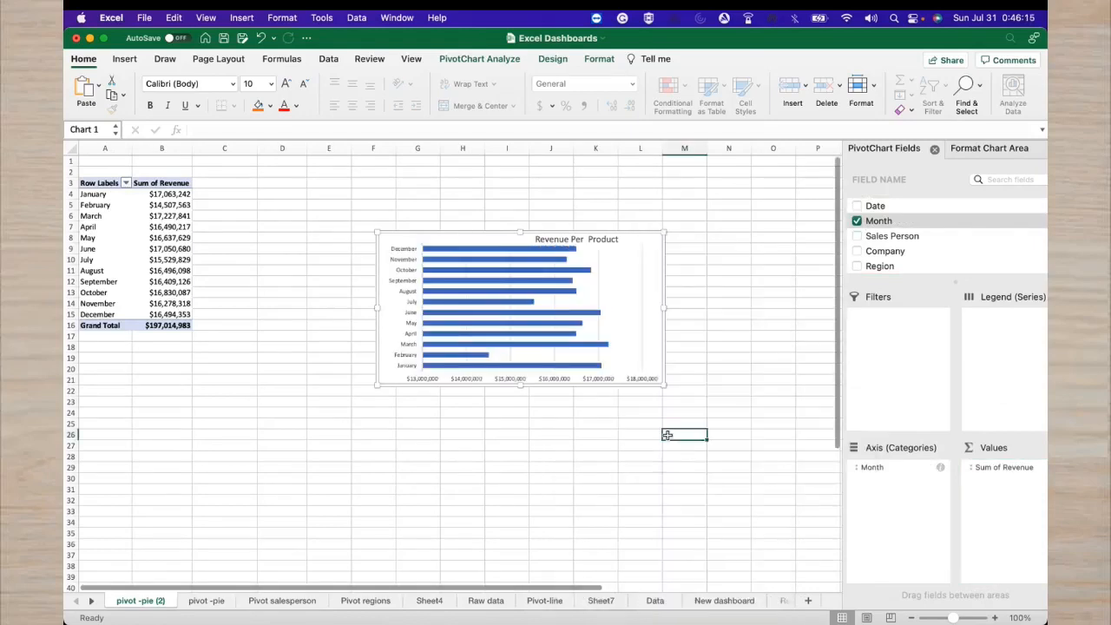
Delete the horizontal value axis from the monthly revenue bar chart
{"action": "left_click", "coordinate": [581, 352]}
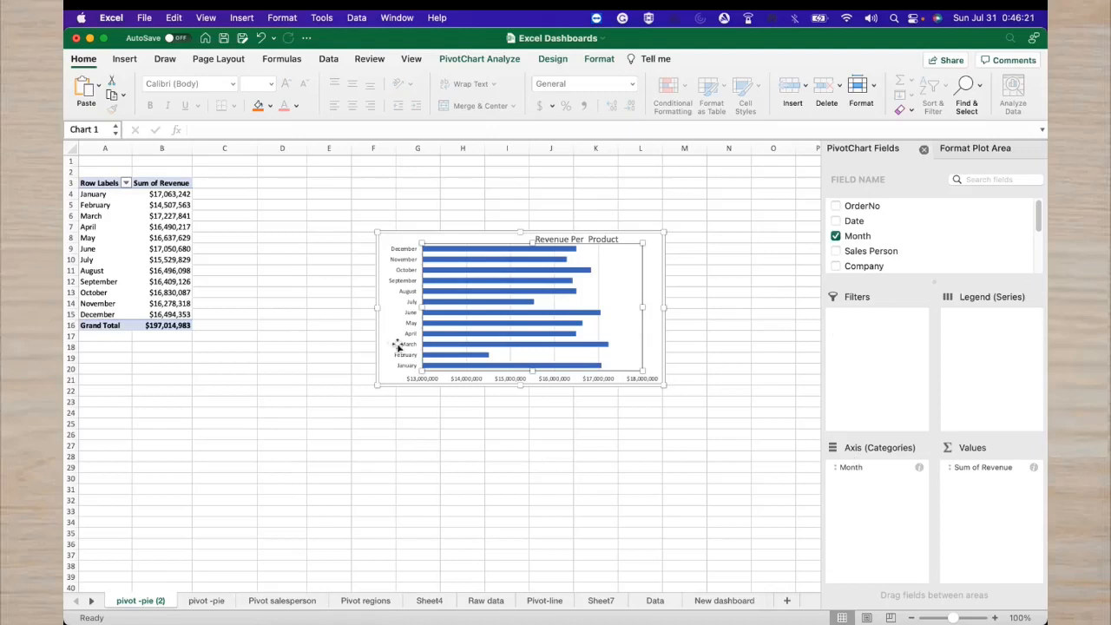
{"action": "left_click", "coordinate": [418, 379]}
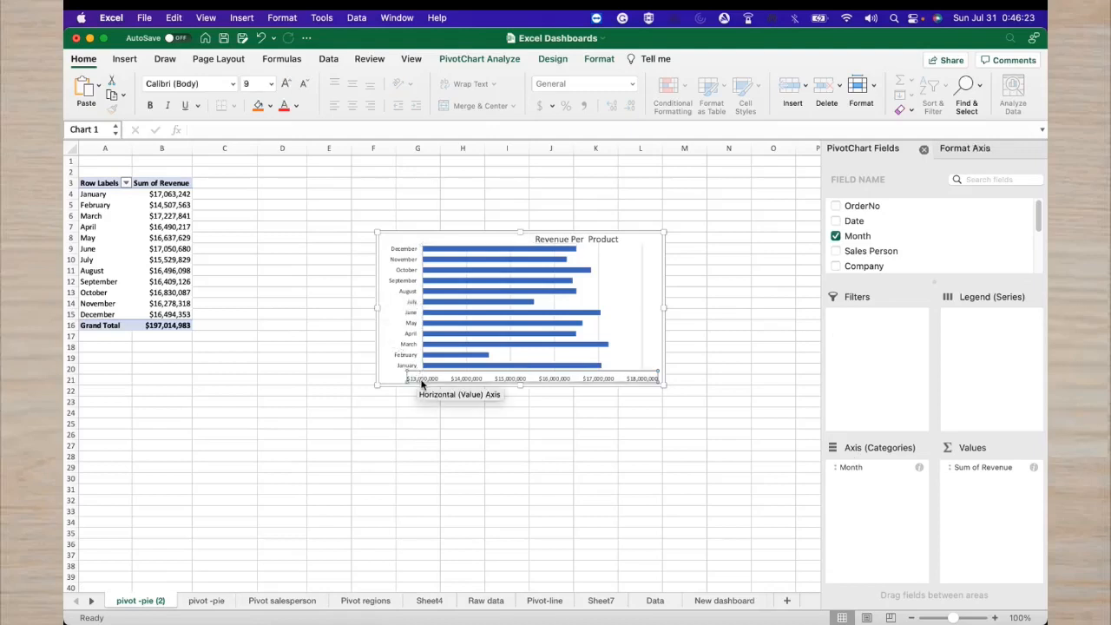
{"action": "key", "text": "Delete"}
{"action": "left_click_drag", "start_coordinate": [666, 392], "coordinate": [685, 424]}
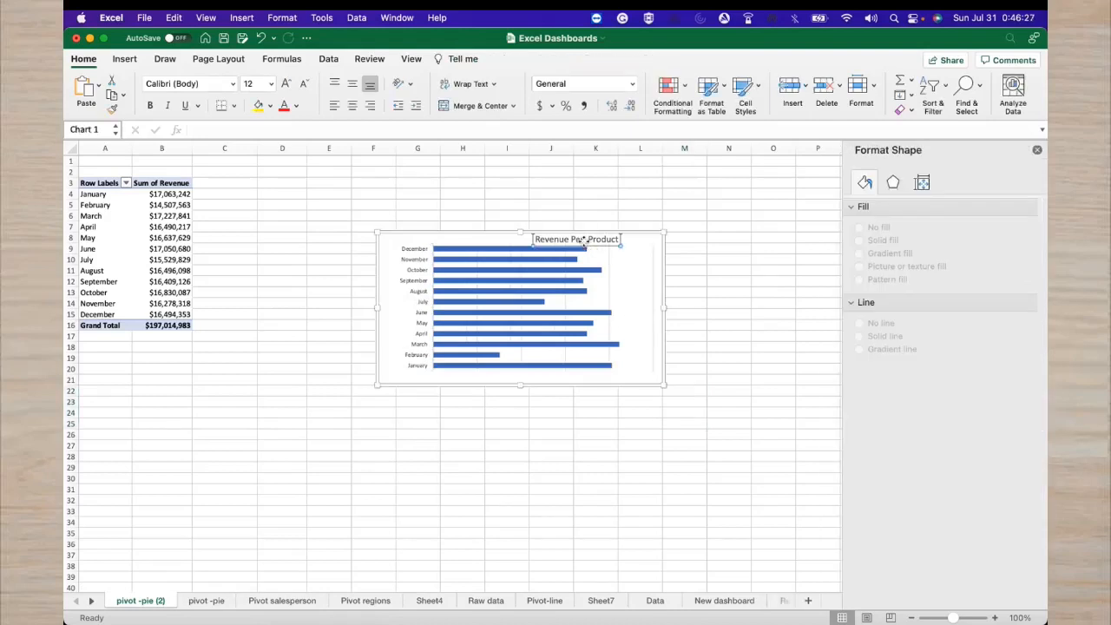
Change the bar chart's title to Revenue Per Month
{"action": "left_click", "coordinate": [583, 240]}
{"action": "double_click", "coordinate": [605, 240]}
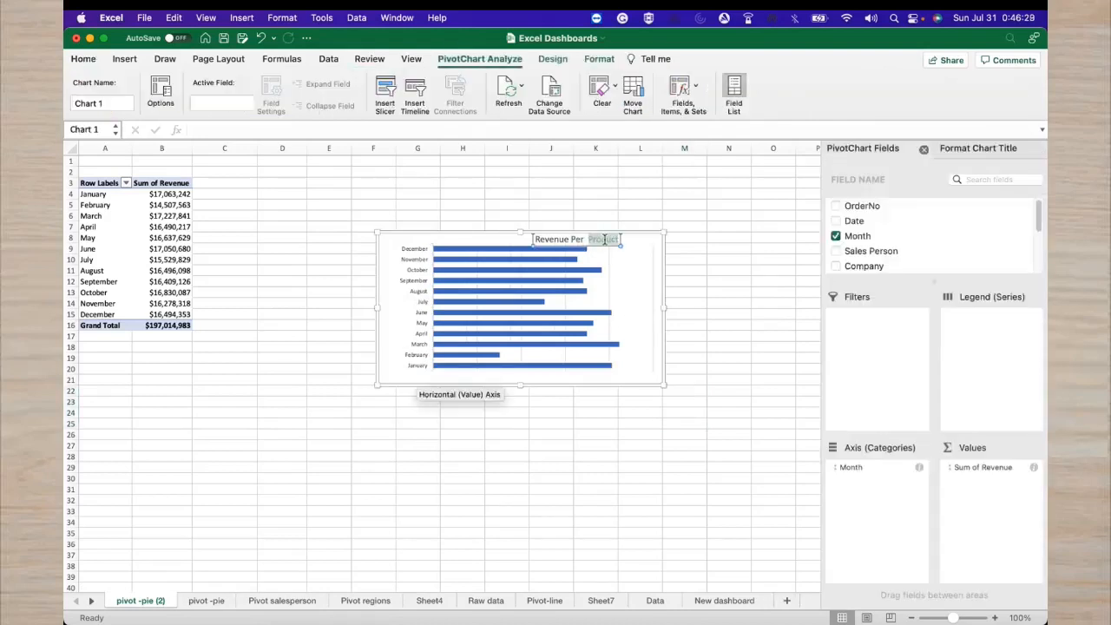
{"action": "type", "text": "Month"}
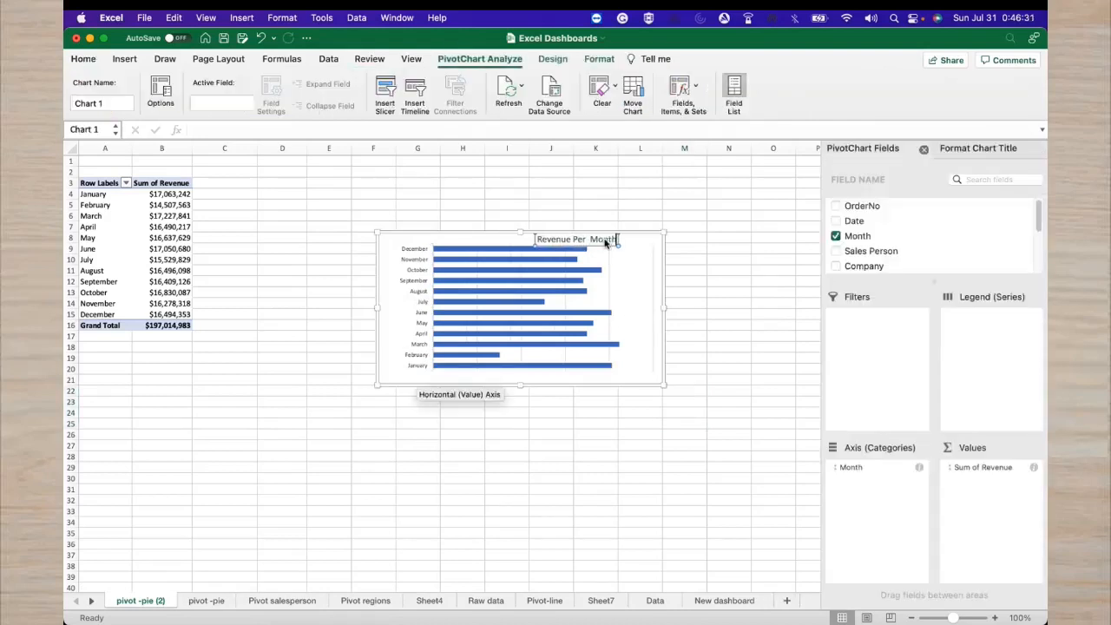
Filter the bar chart to the top 5 months by Sum of Revenue
{"action": "left_click", "coordinate": [513, 271]}
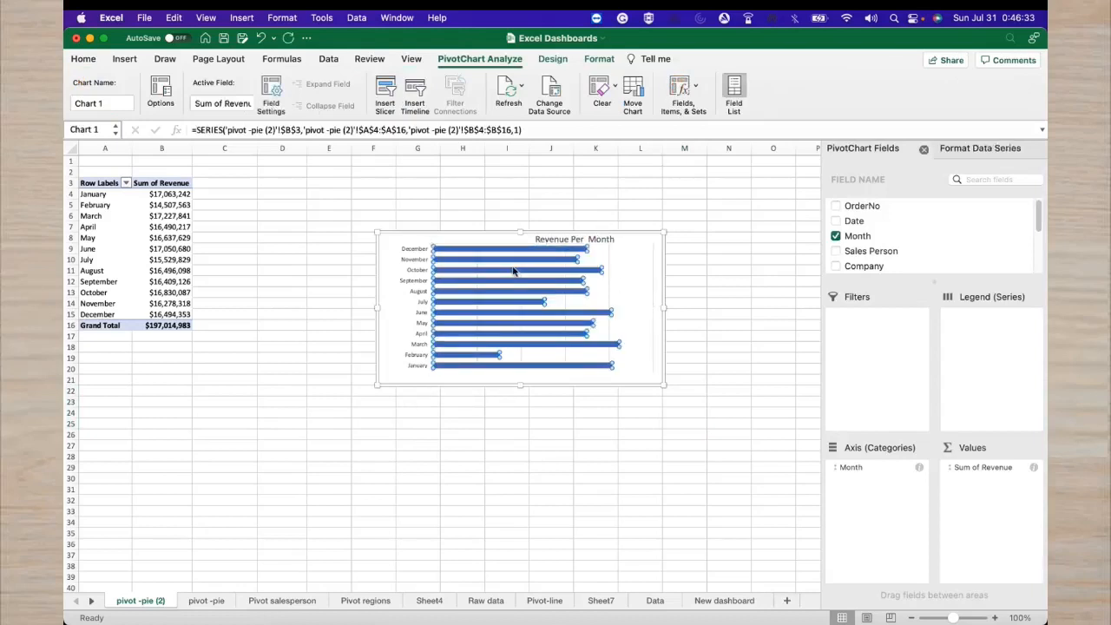
{"action": "right_click", "coordinate": [513, 271]}
{"action": "mouse_move", "coordinate": [538, 291]}
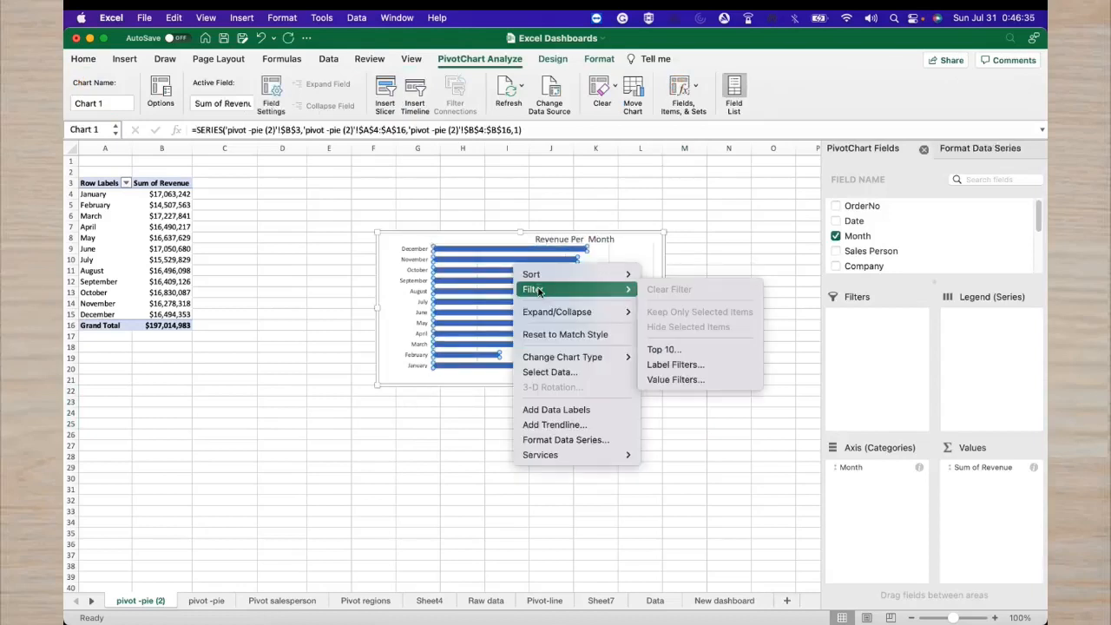
{"action": "left_click", "coordinate": [665, 349]}
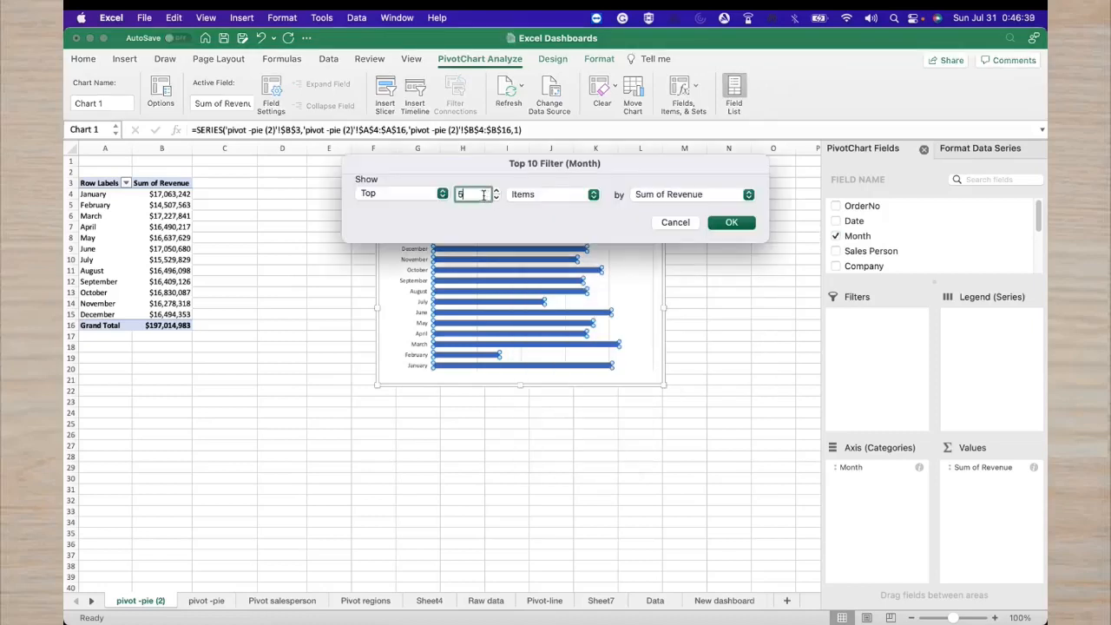
{"action": "left_click", "coordinate": [731, 223]}
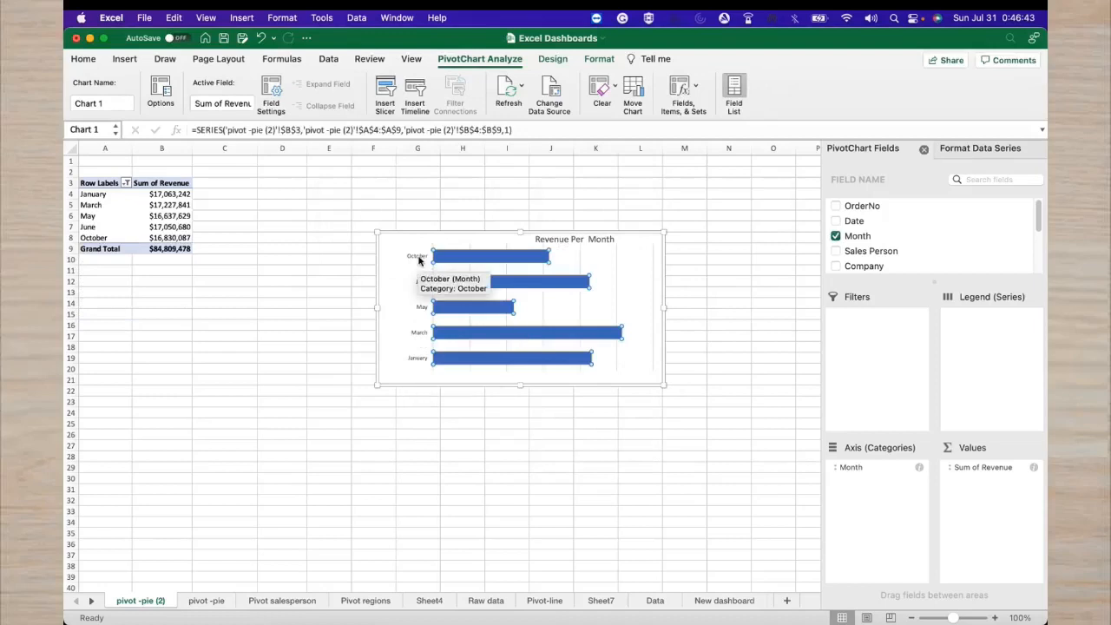
Sort the month bars by revenue from largest to smallest
{"action": "right_click", "coordinate": [451, 257]}
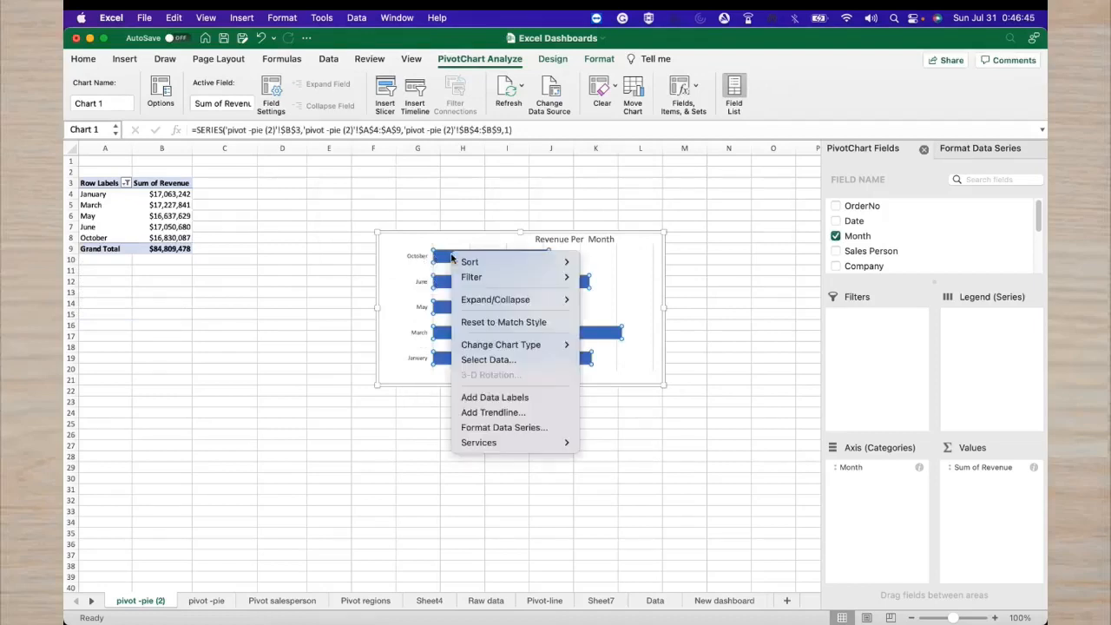
{"action": "mouse_move", "coordinate": [483, 262]}
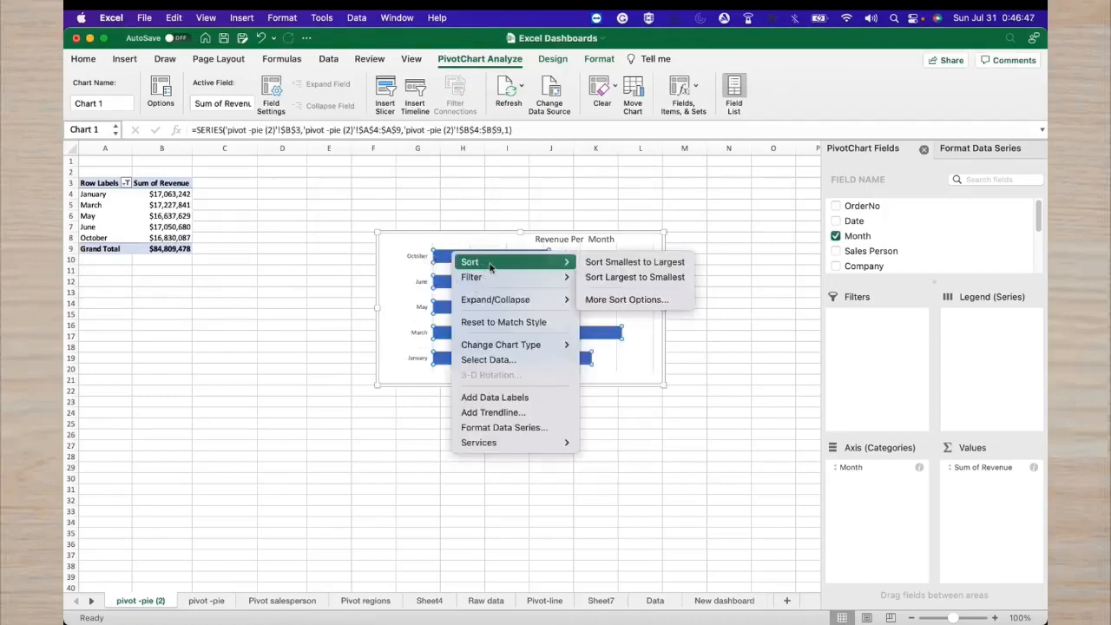
{"action": "left_click", "coordinate": [615, 277]}
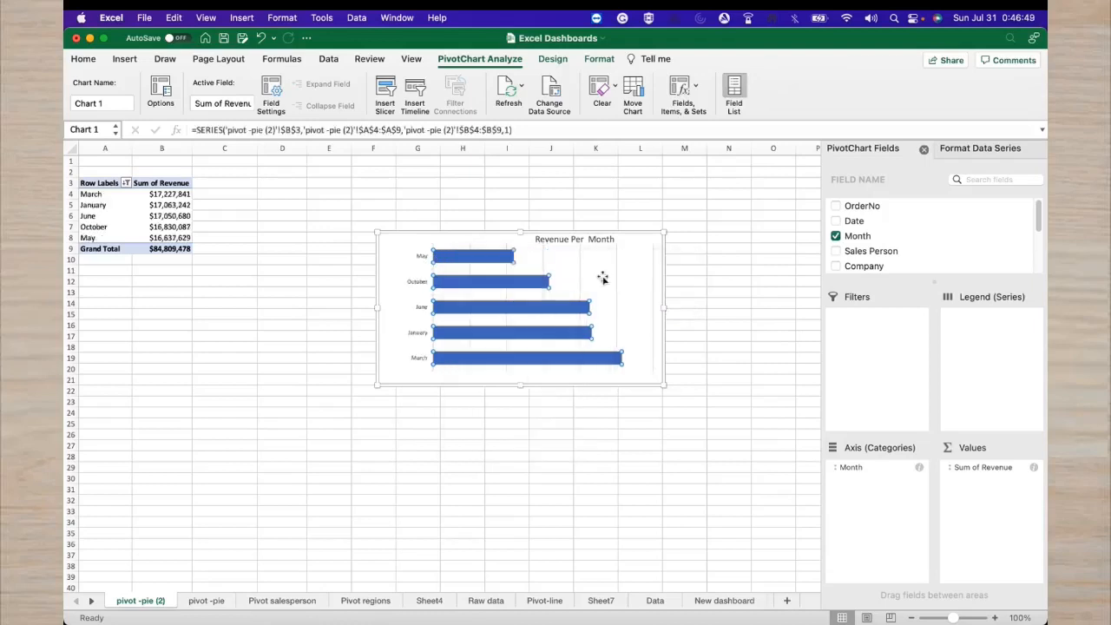
Sort the month bars by revenue from smallest to largest and select the bar series
{"action": "right_click", "coordinate": [488, 260]}
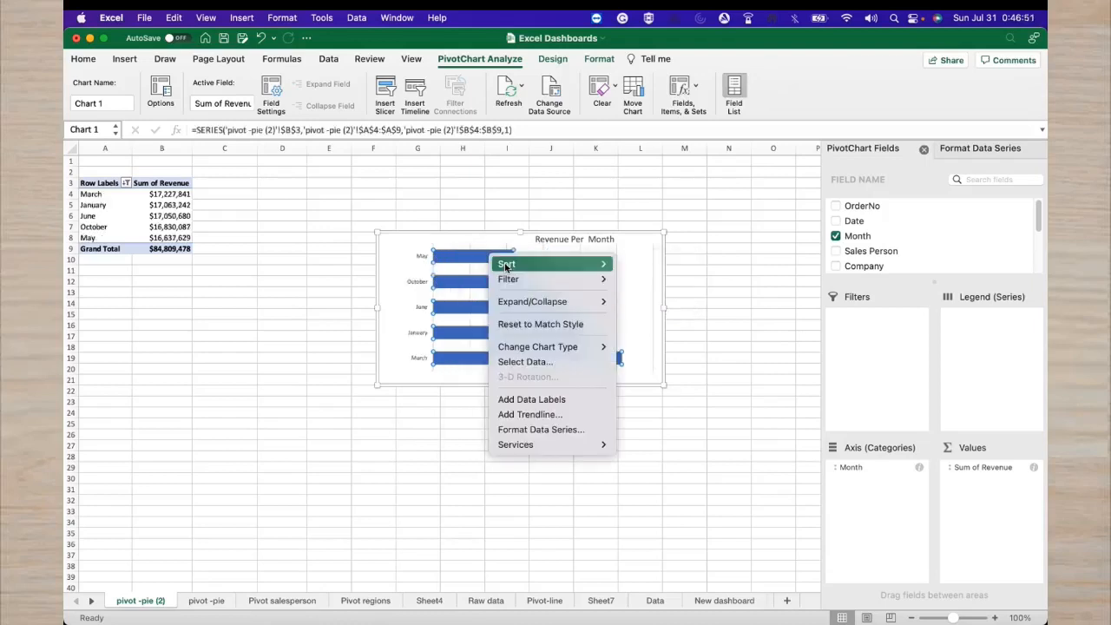
{"action": "mouse_move", "coordinate": [507, 265]}
{"action": "left_click", "coordinate": [629, 265]}
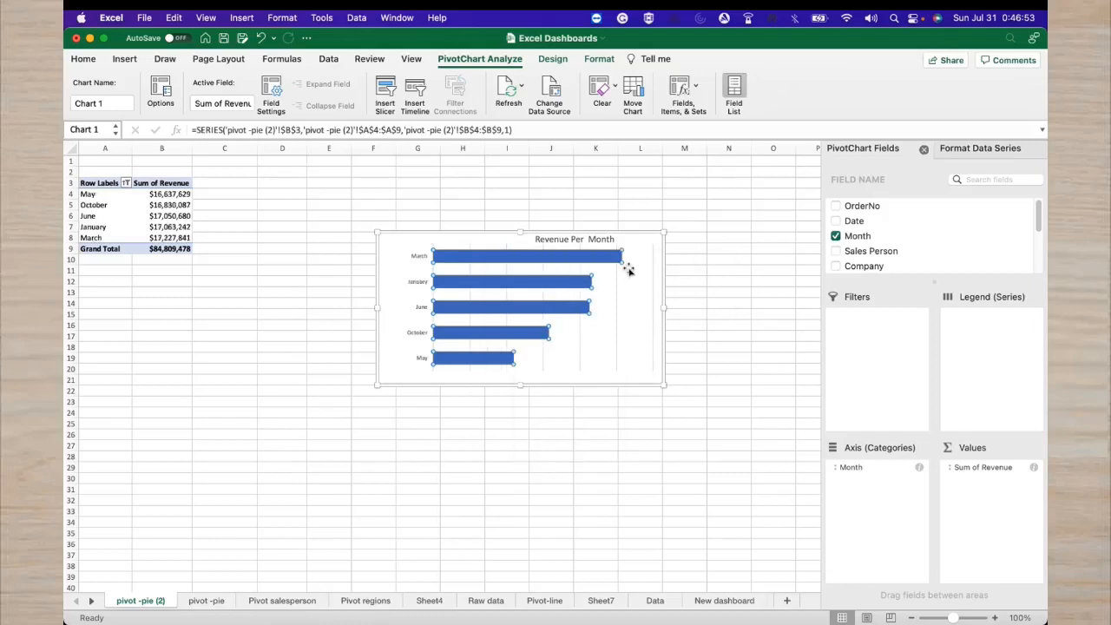
{"action": "left_click", "coordinate": [617, 326]}
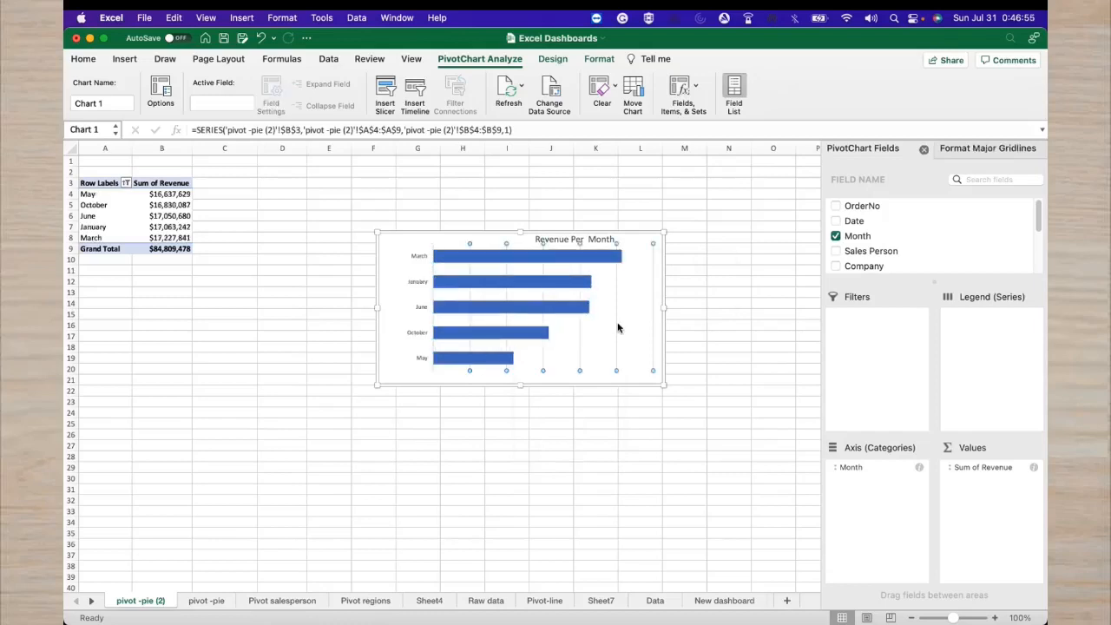
{"action": "left_click", "coordinate": [587, 459]}
{"action": "left_click", "coordinate": [575, 291]}
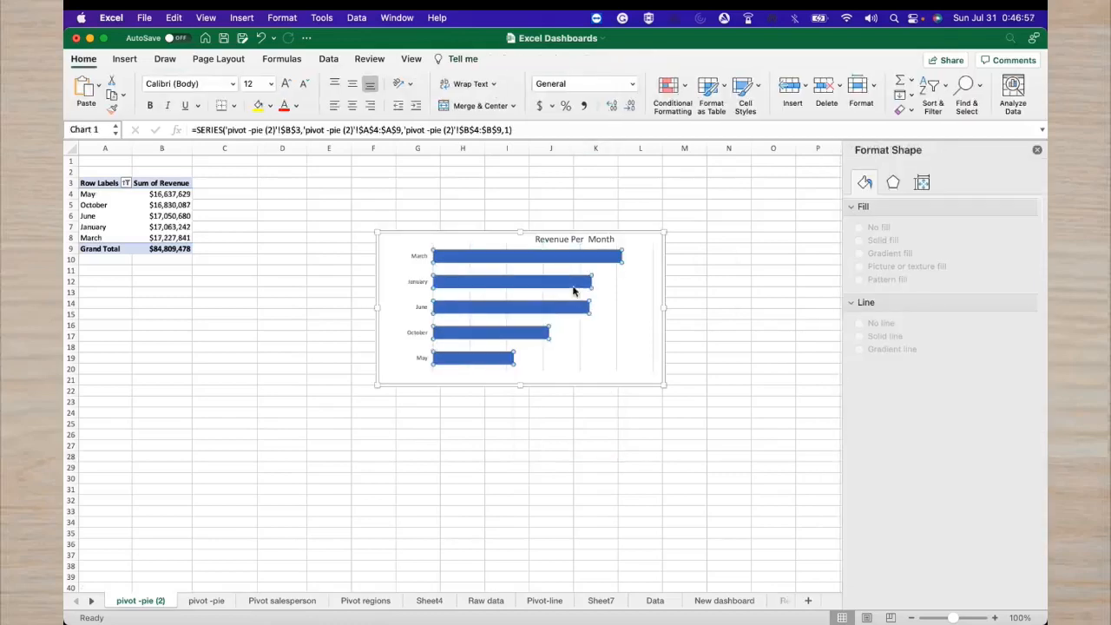
Add data labels to the bars of the Revenue Per Month chart
{"action": "right_click", "coordinate": [574, 292]}
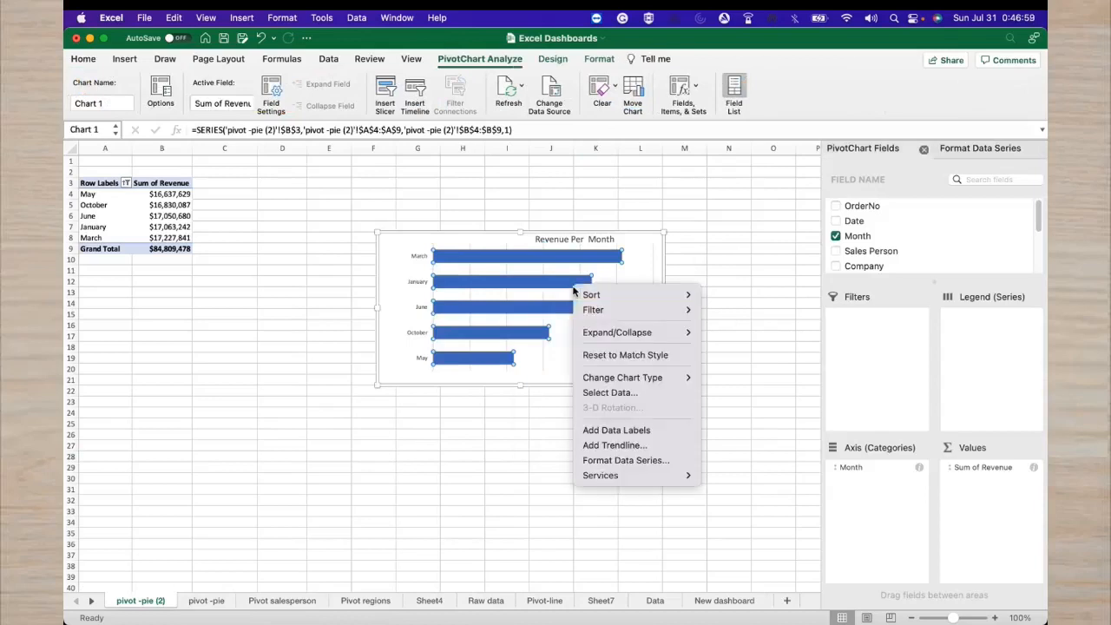
{"action": "left_click", "coordinate": [626, 430]}
{"action": "left_click", "coordinate": [654, 422]}
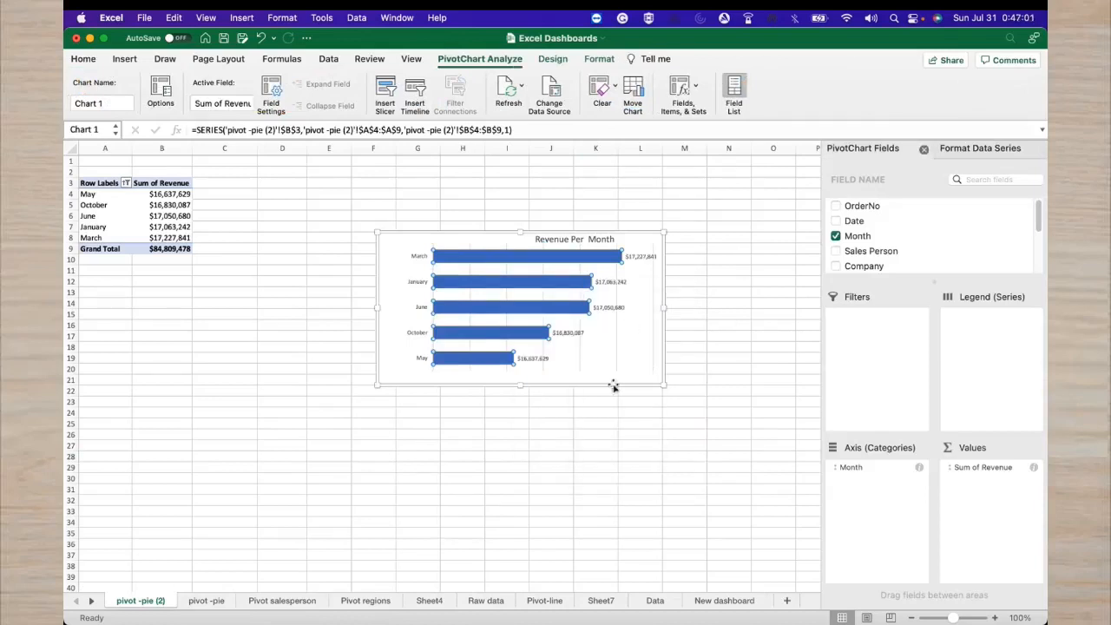
Copy the whole Revenue Per Month bar chart from the pivot -pie (2) sheet
{"action": "left_click", "coordinate": [599, 351]}
{"action": "right_click", "coordinate": [600, 352]}
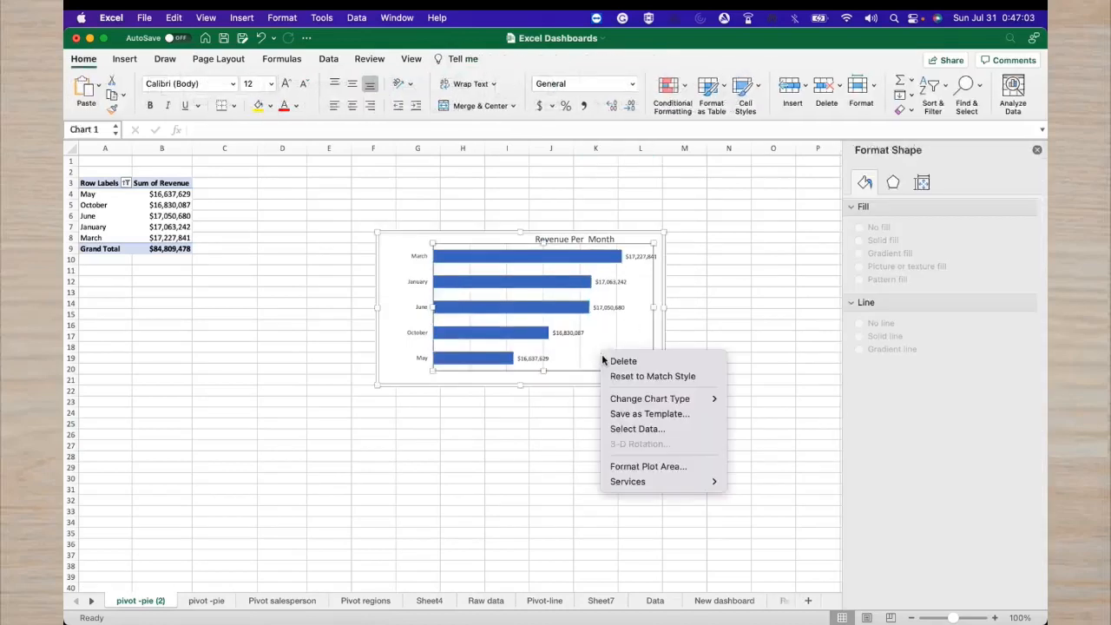
{"action": "left_click", "coordinate": [628, 314]}
{"action": "right_click", "coordinate": [628, 312]}
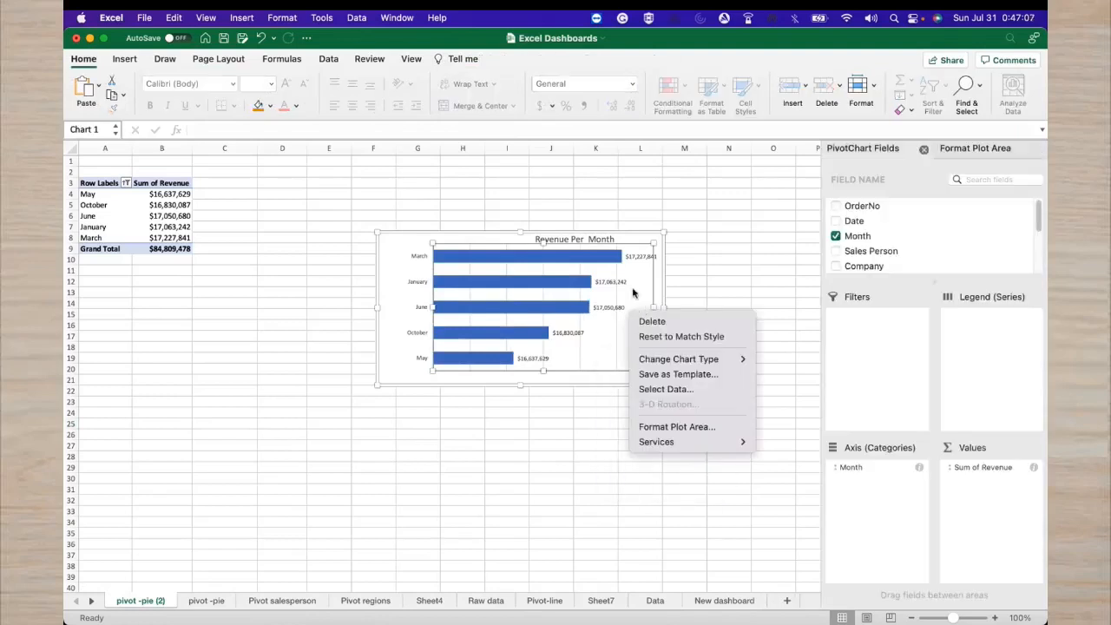
{"action": "left_click", "coordinate": [643, 237]}
{"action": "right_click", "coordinate": [641, 232]}
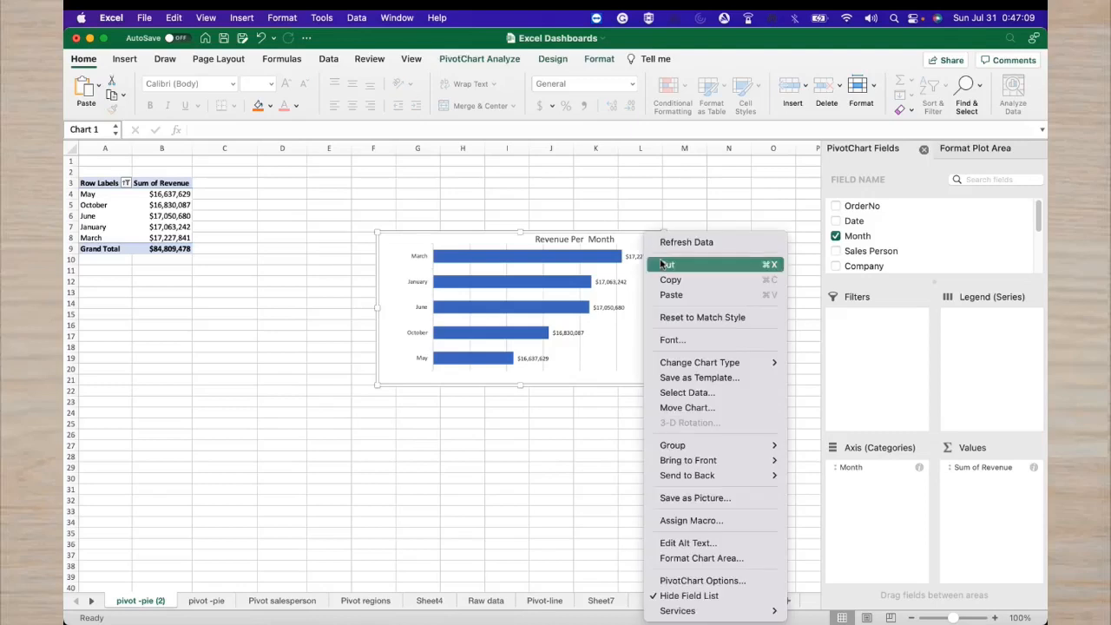
{"action": "left_click", "coordinate": [669, 281]}
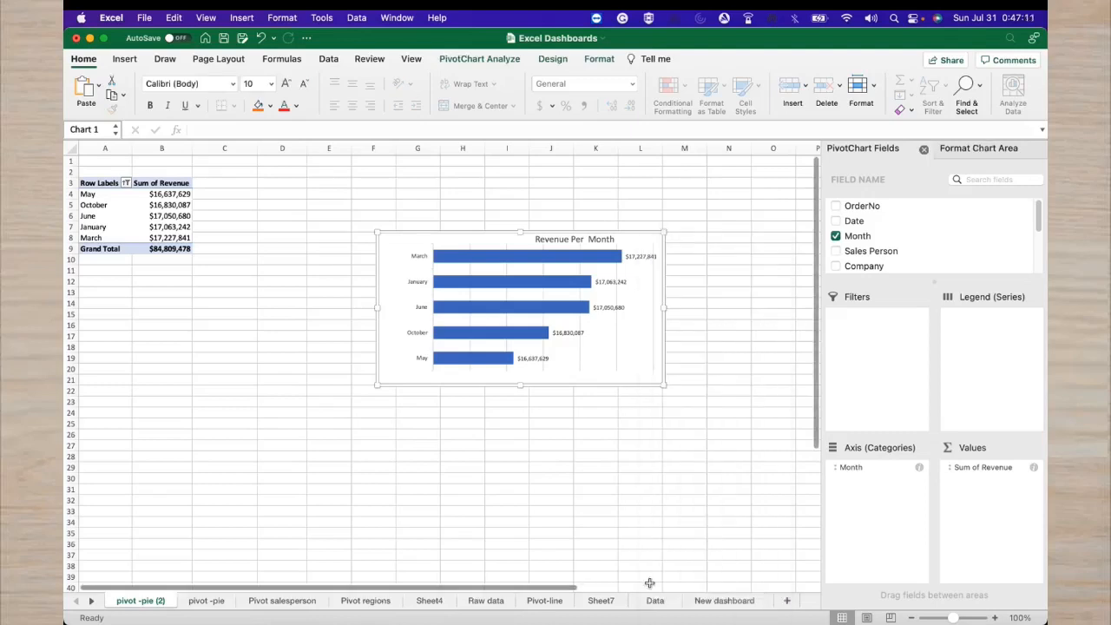
Paste the copied chart at cell A31 of the New dashboard sheet
{"action": "left_click", "coordinate": [690, 601]}
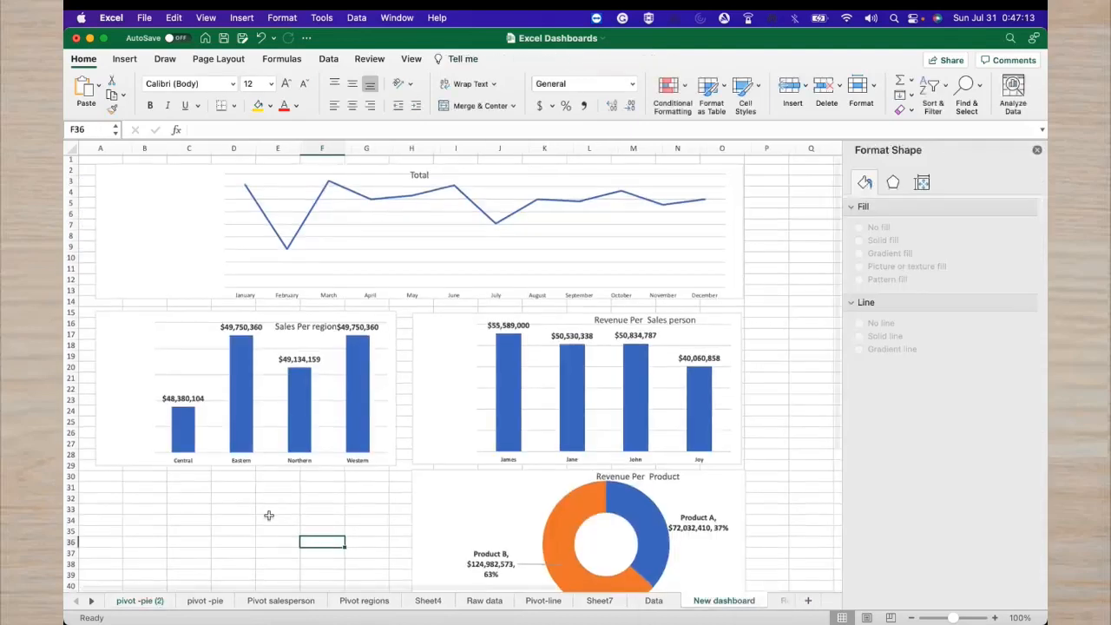
{"action": "double_click", "coordinate": [149, 474]}
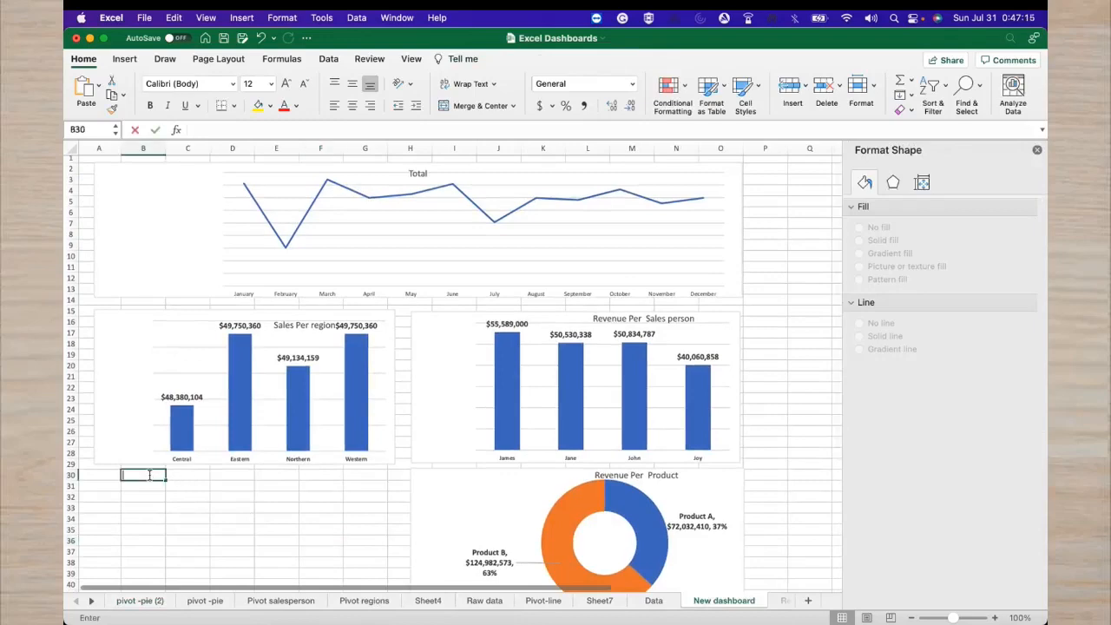
{"action": "scroll", "coordinate": [155, 485], "scroll_direction": "right", "scroll_amount": 1}
{"action": "left_click_drag", "start_coordinate": [141, 491], "coordinate": [146, 488]}
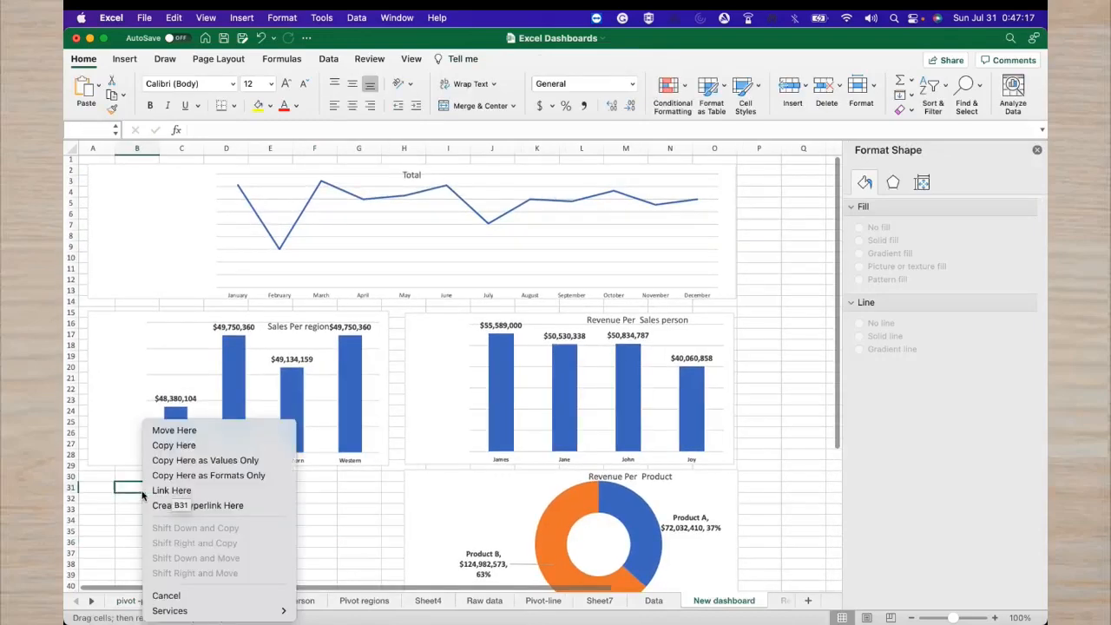
{"action": "left_click", "coordinate": [111, 519]}
{"action": "left_click", "coordinate": [102, 484]}
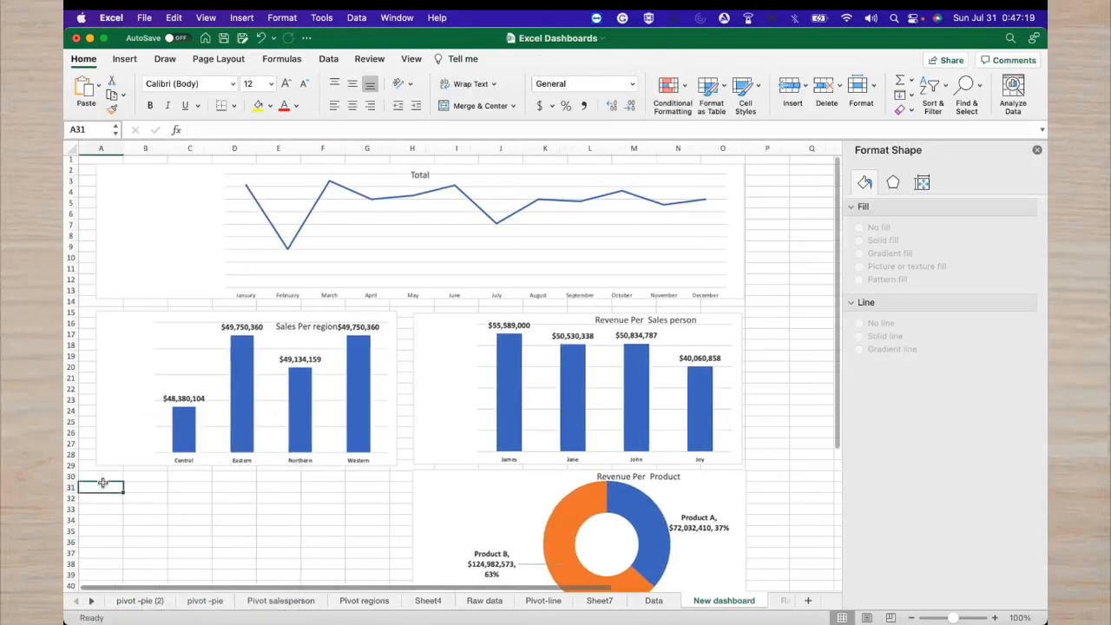
{"action": "key", "text": "super+v"}
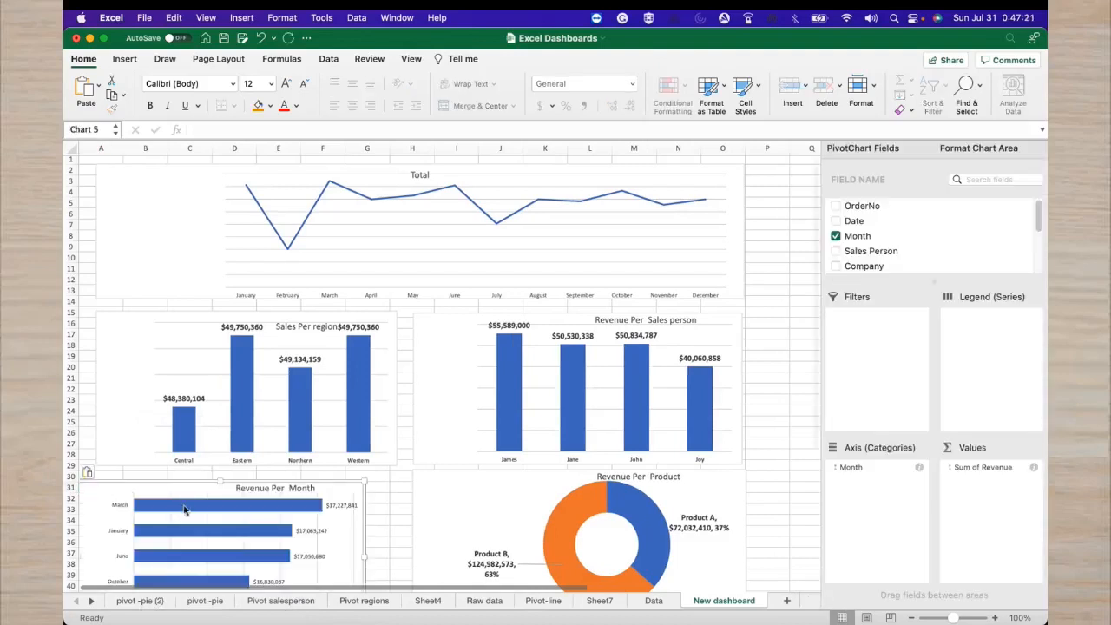
Align the Revenue Per Month chart directly below Sales Per region, widen it to match, and close the side panes
{"action": "left_click_drag", "start_coordinate": [171, 488], "coordinate": [187, 482]}
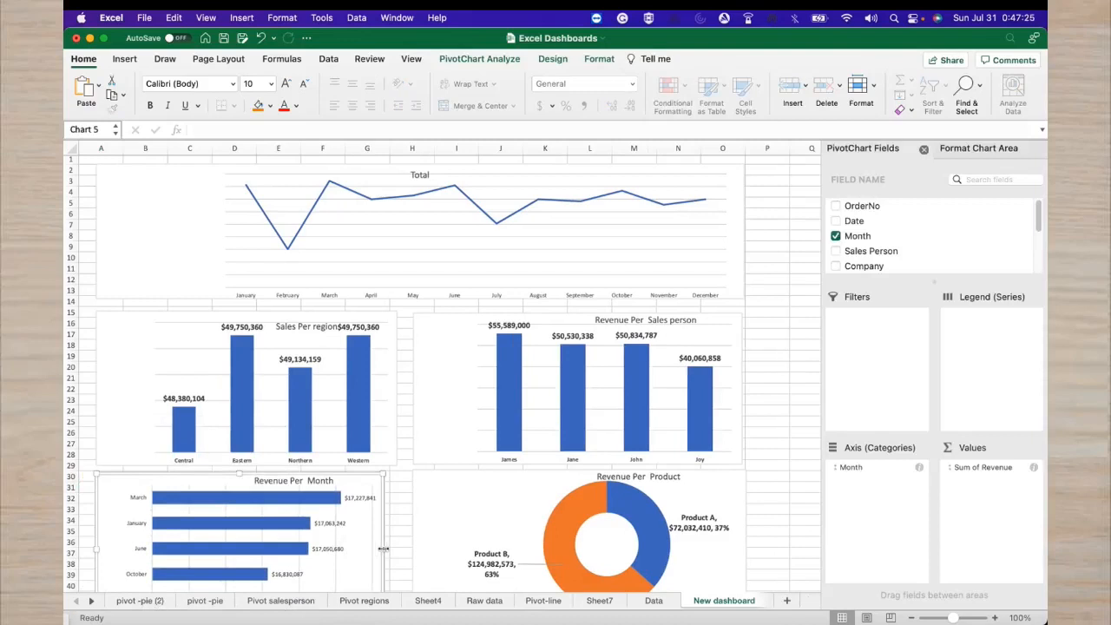
{"action": "left_click_drag", "start_coordinate": [383, 549], "coordinate": [395, 549]}
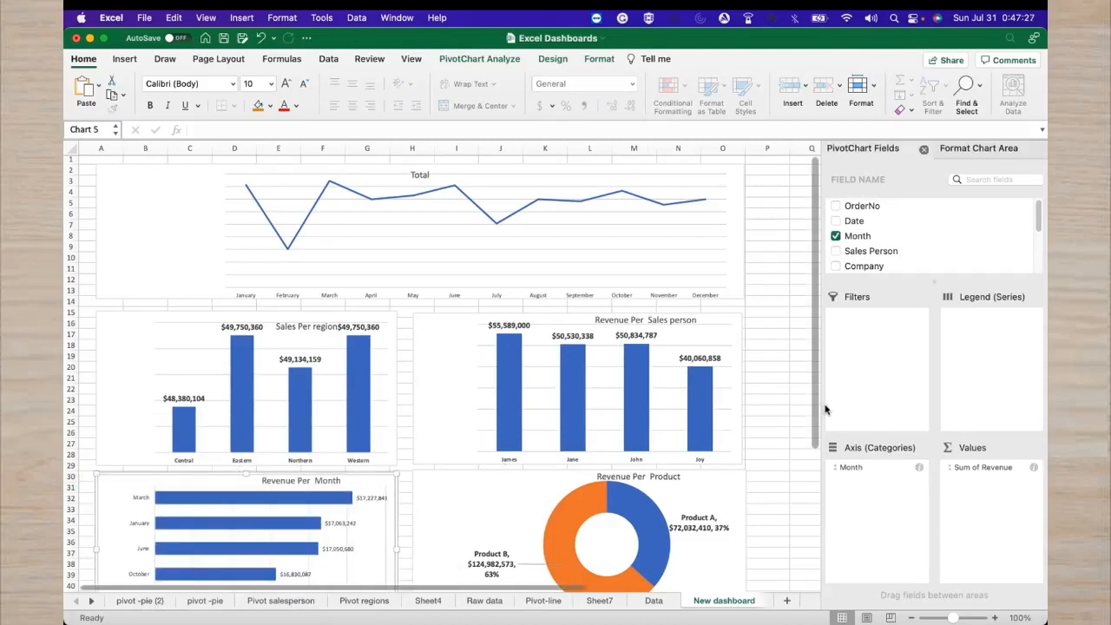
{"action": "left_click", "coordinate": [1037, 148]}
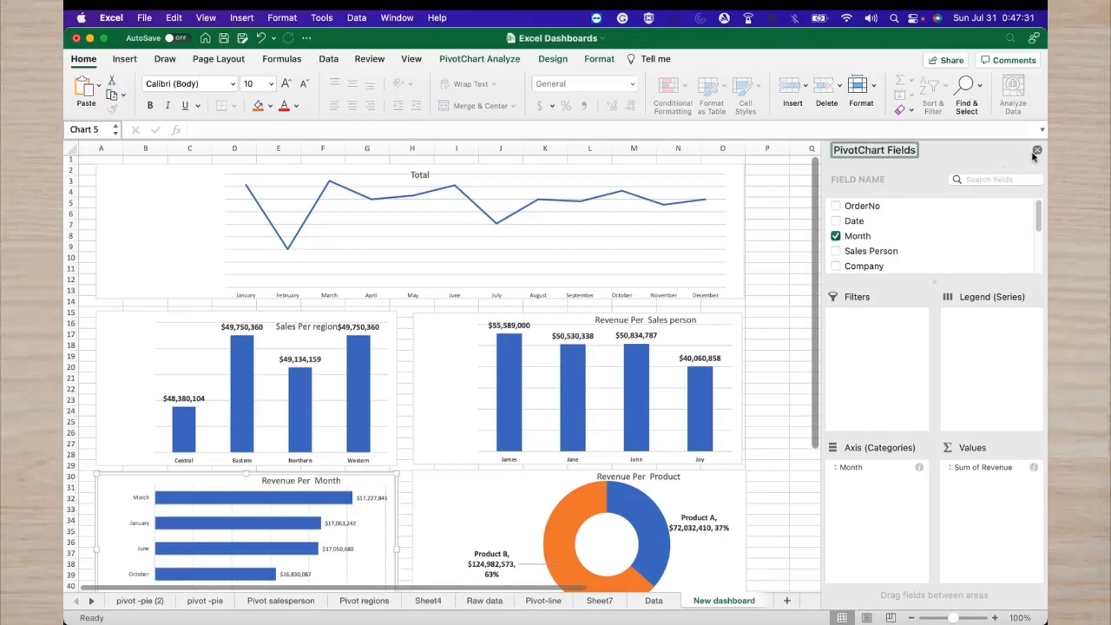
{"action": "left_click", "coordinate": [1038, 149]}
Add data labels to the line series of the Total chart
{"action": "right_click", "coordinate": [707, 244]}
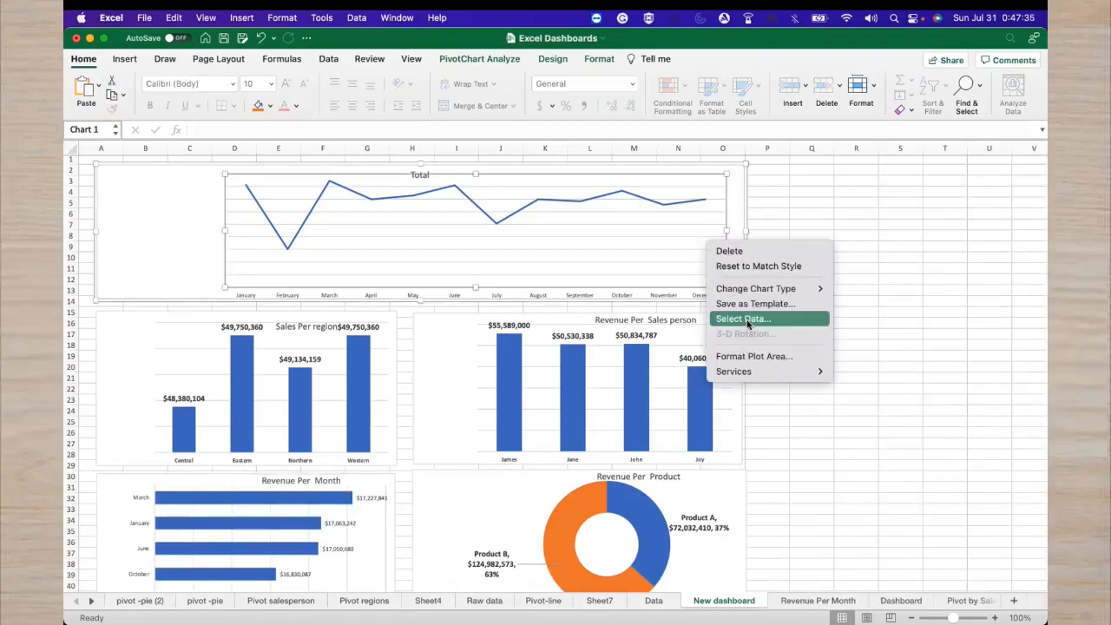
{"action": "left_click", "coordinate": [628, 259]}
{"action": "left_click", "coordinate": [634, 200]}
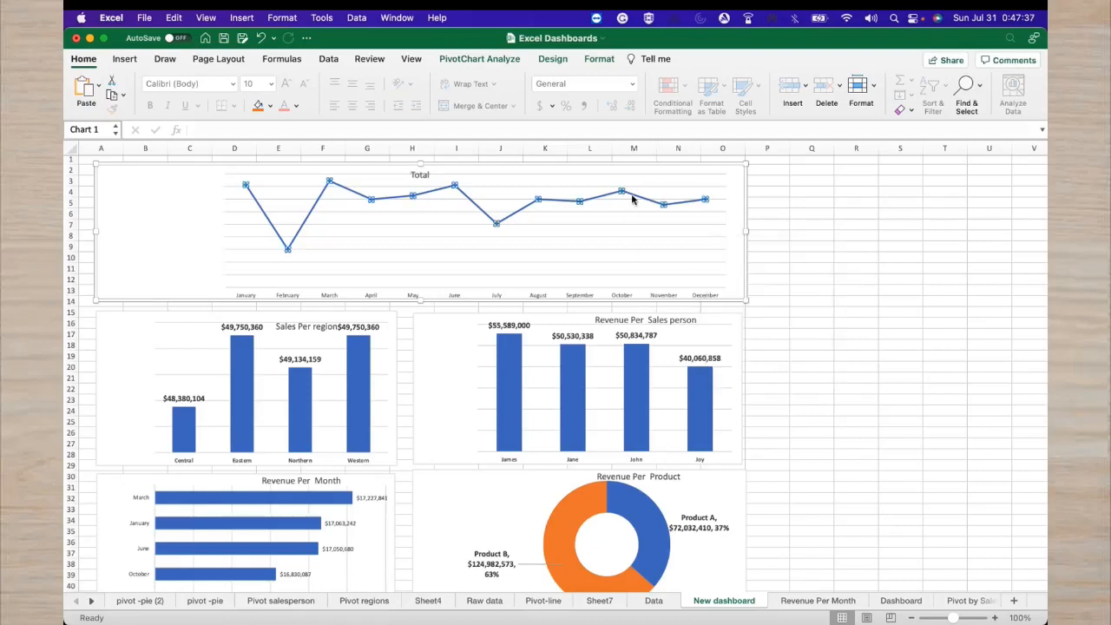
{"action": "right_click", "coordinate": [632, 199]}
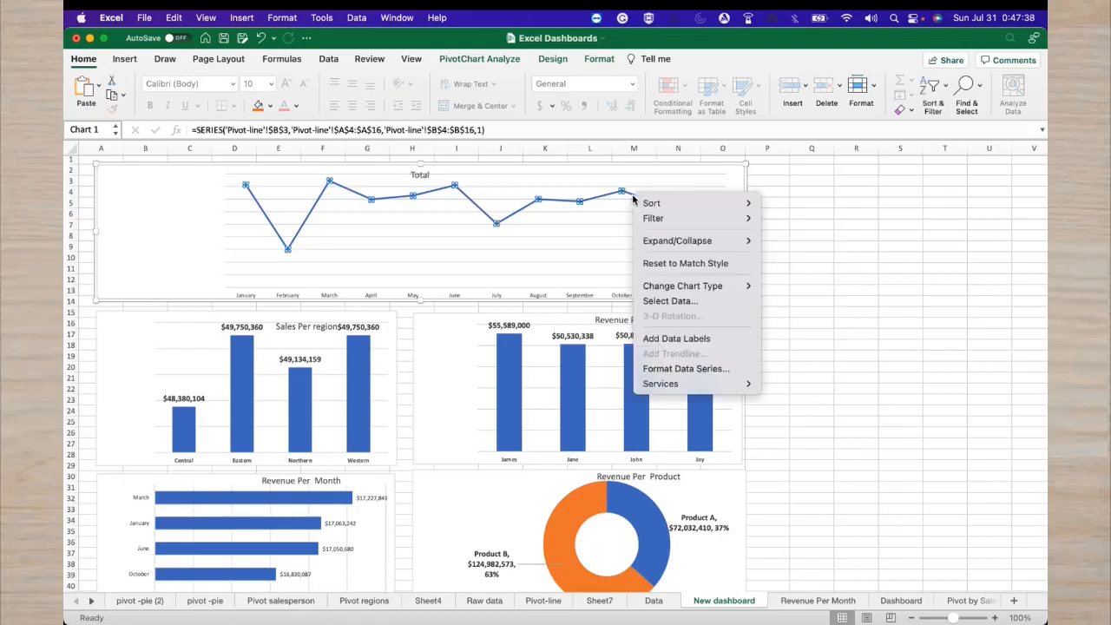
{"action": "left_click", "coordinate": [676, 338]}
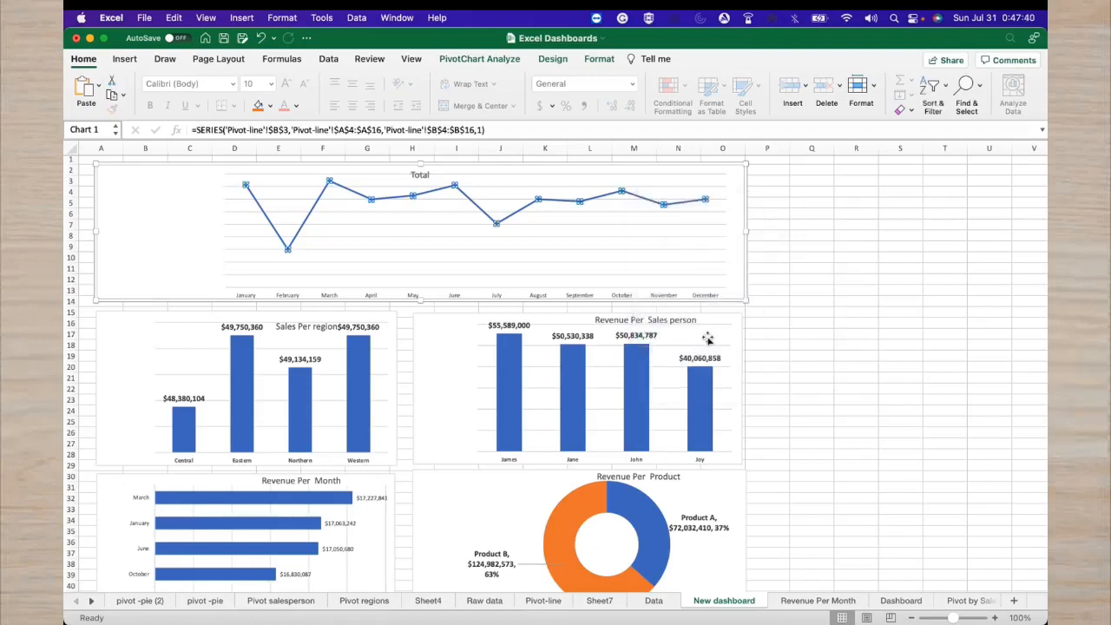
Set the label position of the Total chart's data labels to Above
{"action": "right_click", "coordinate": [594, 205]}
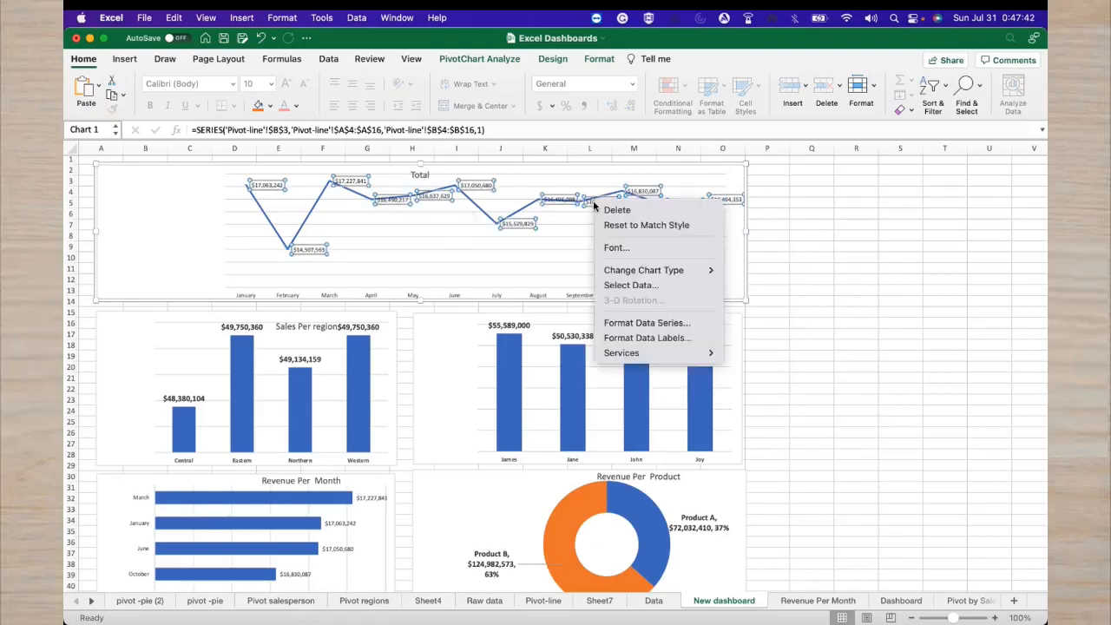
{"action": "left_click", "coordinate": [646, 323]}
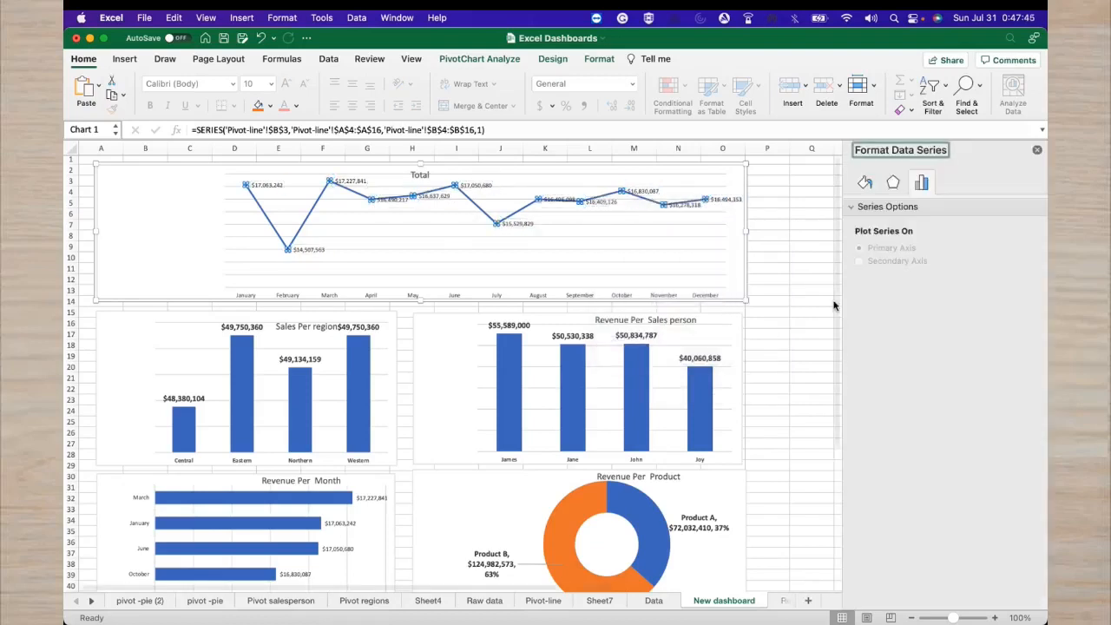
{"action": "left_click", "coordinate": [683, 207]}
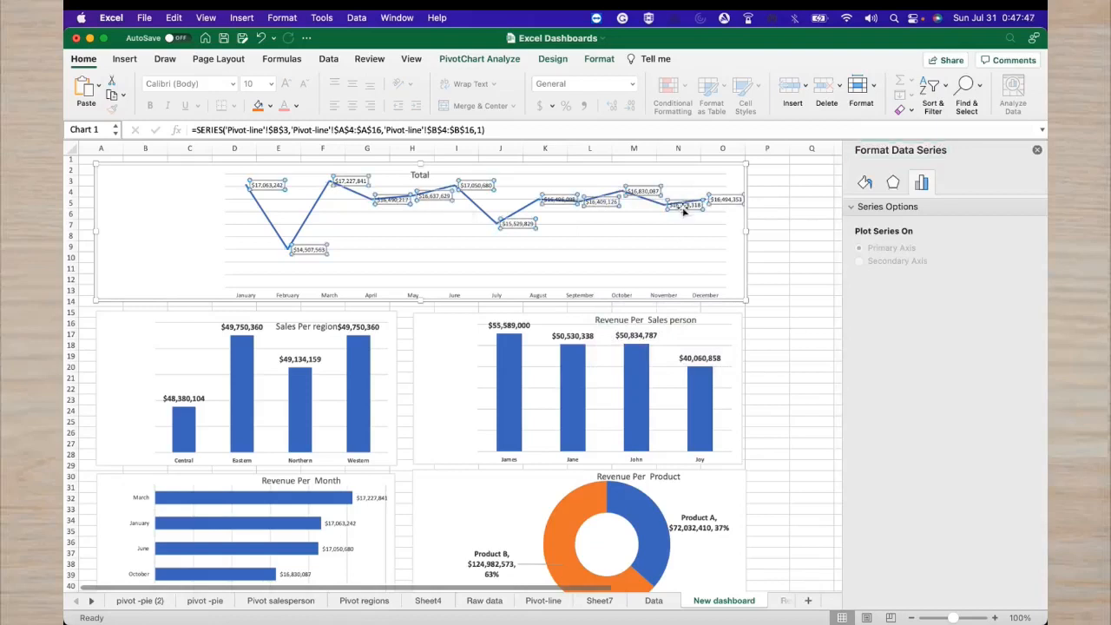
{"action": "left_click", "coordinate": [683, 208]}
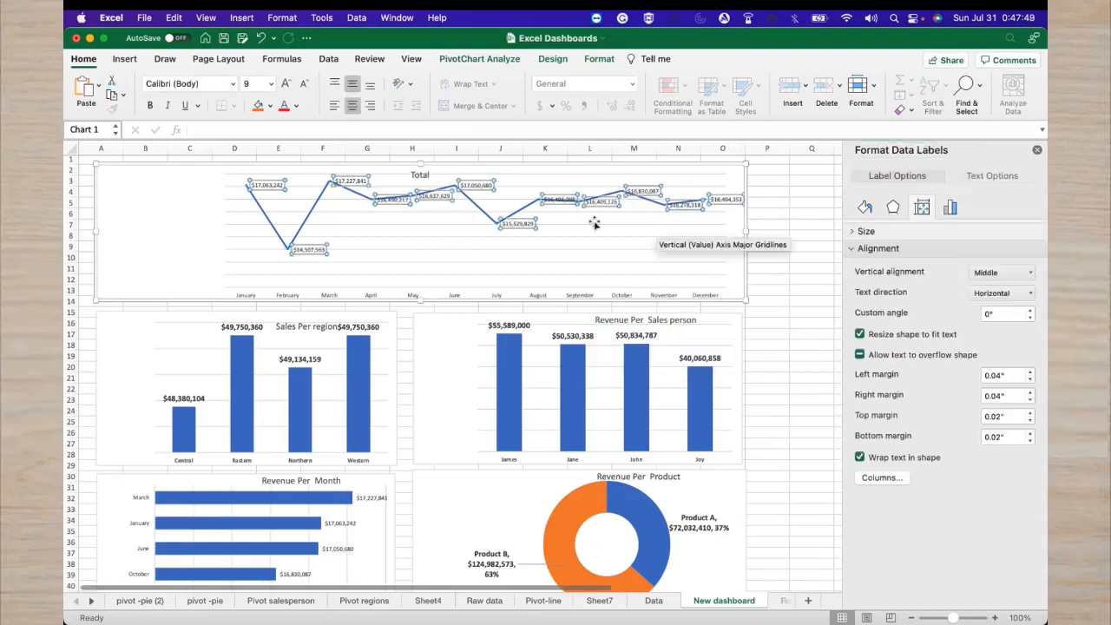
{"action": "right_click", "coordinate": [528, 224]}
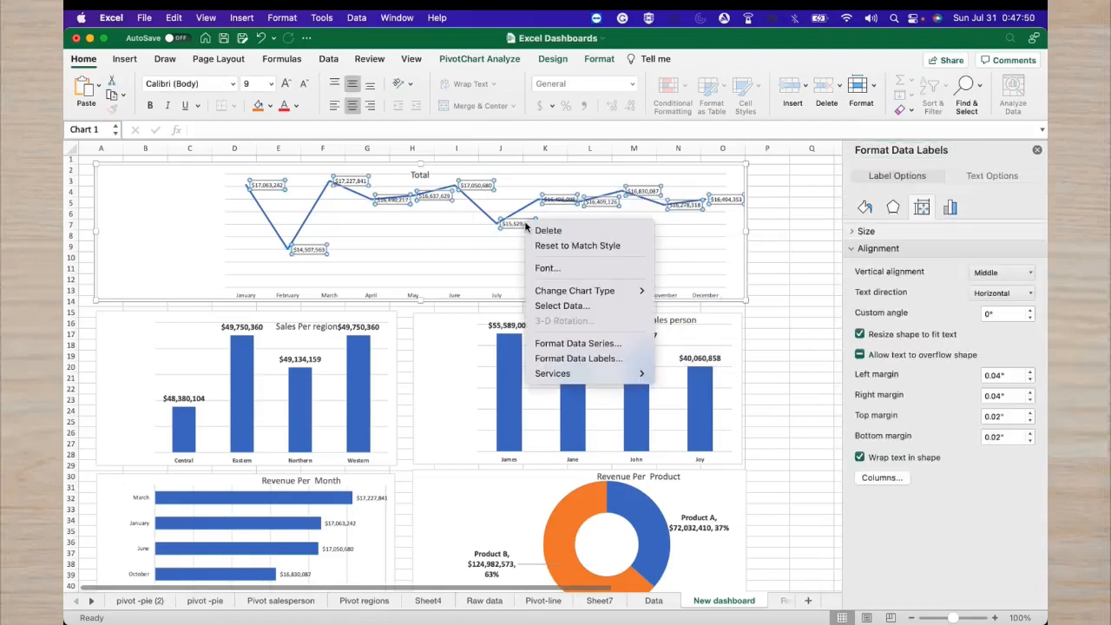
{"action": "left_click", "coordinate": [583, 358]}
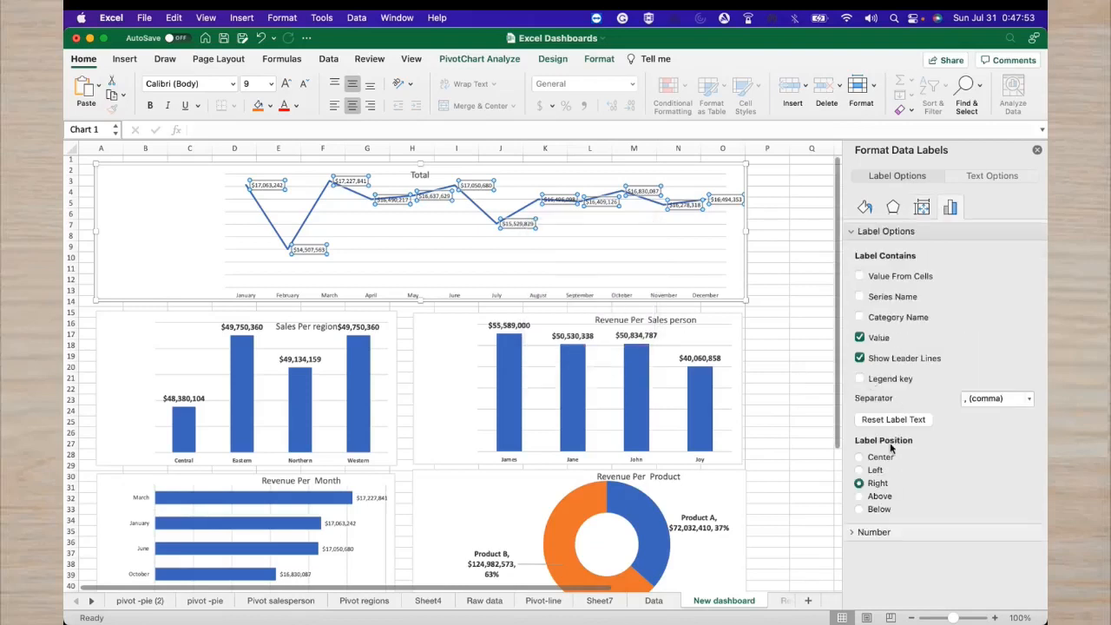
{"action": "left_click", "coordinate": [877, 496]}
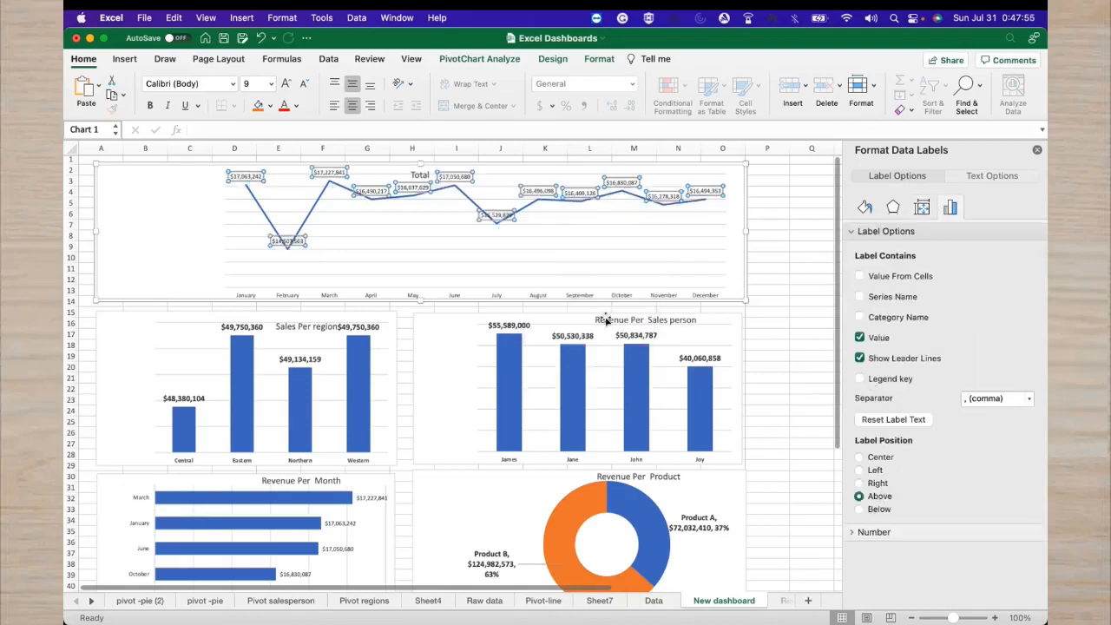
Make the line chart's data labels bold and close the formatting pane
{"action": "left_click", "coordinate": [150, 105]}
{"action": "left_click", "coordinate": [362, 243]}
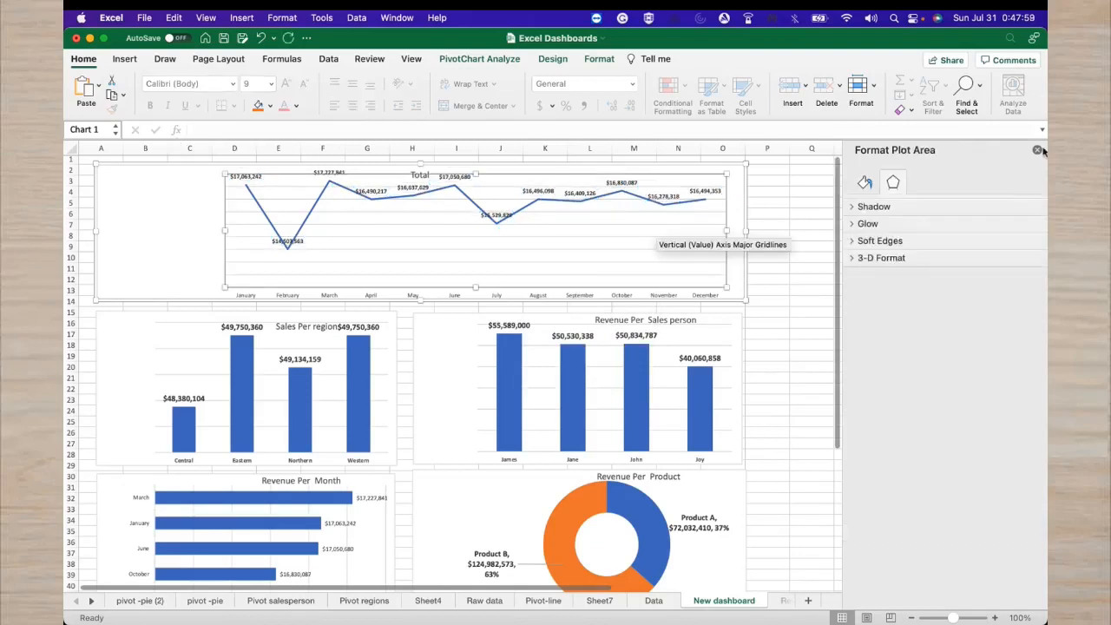
{"action": "left_click", "coordinate": [1038, 151]}
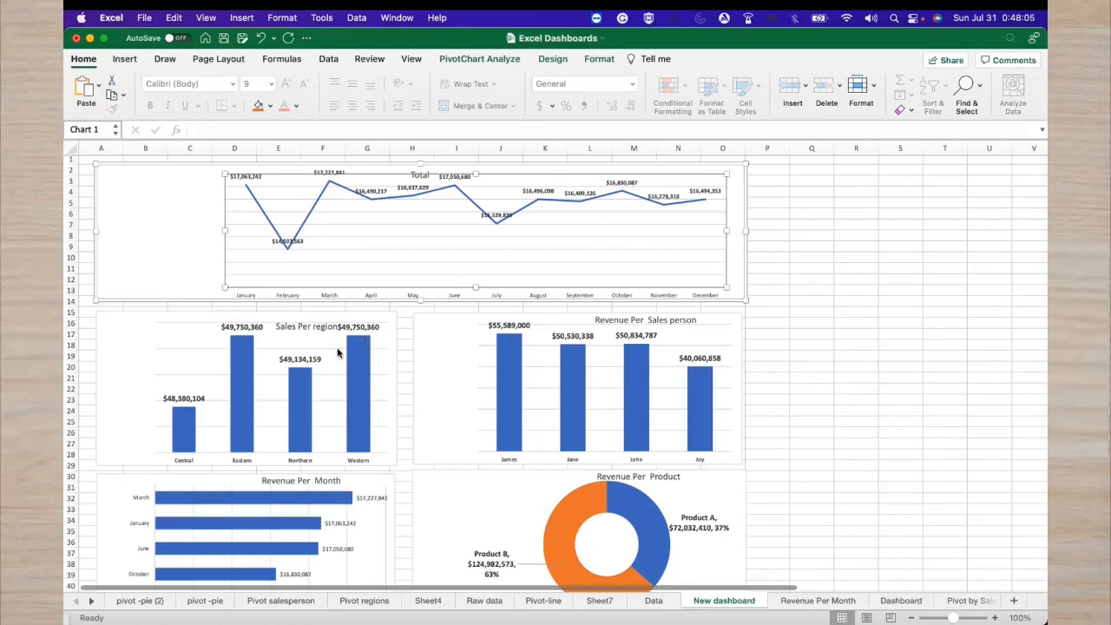
Insert a Region slicer from the Total line chart, leaving its slicer settings at their defaults
{"action": "left_click", "coordinate": [508, 60]}
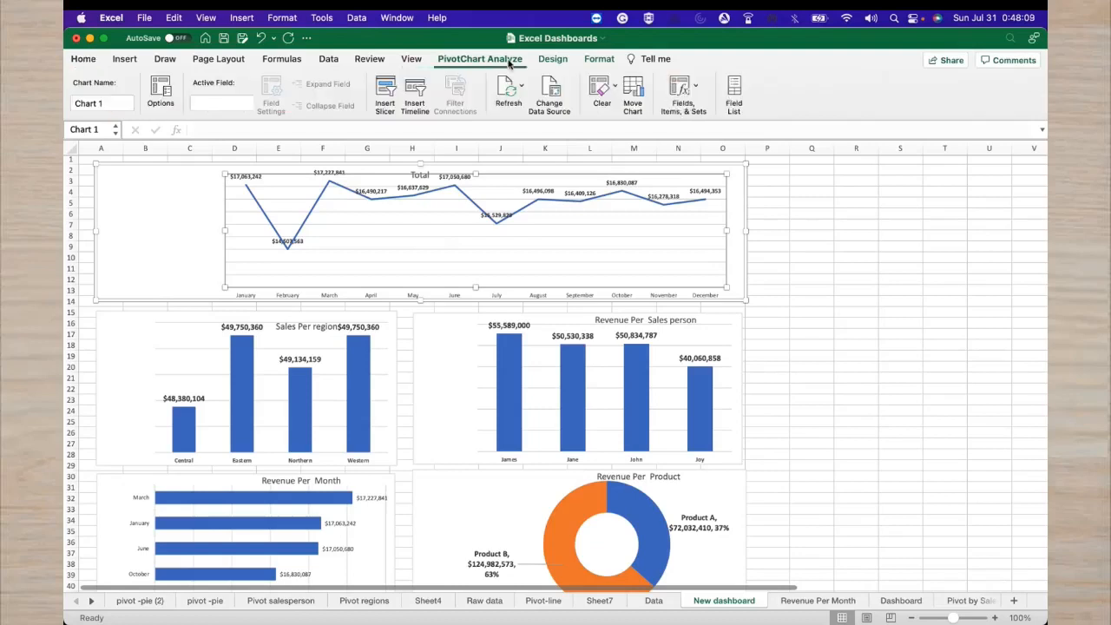
{"action": "left_click", "coordinate": [384, 91]}
{"action": "scroll", "coordinate": [640, 194], "scroll_direction": "down", "scroll_amount": 3}
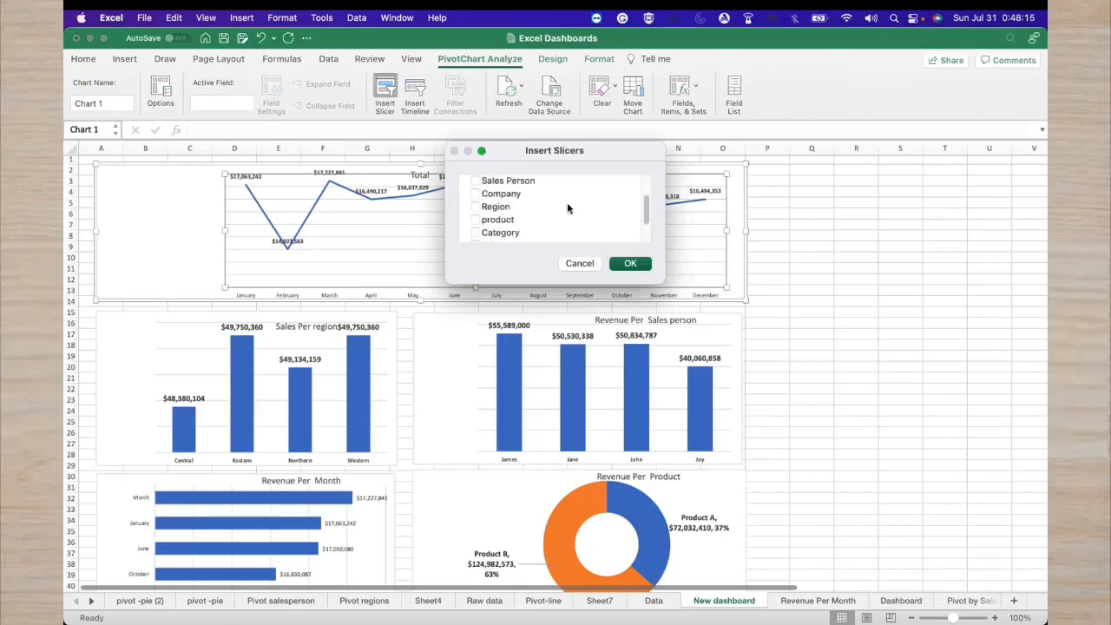
{"action": "left_click", "coordinate": [491, 208]}
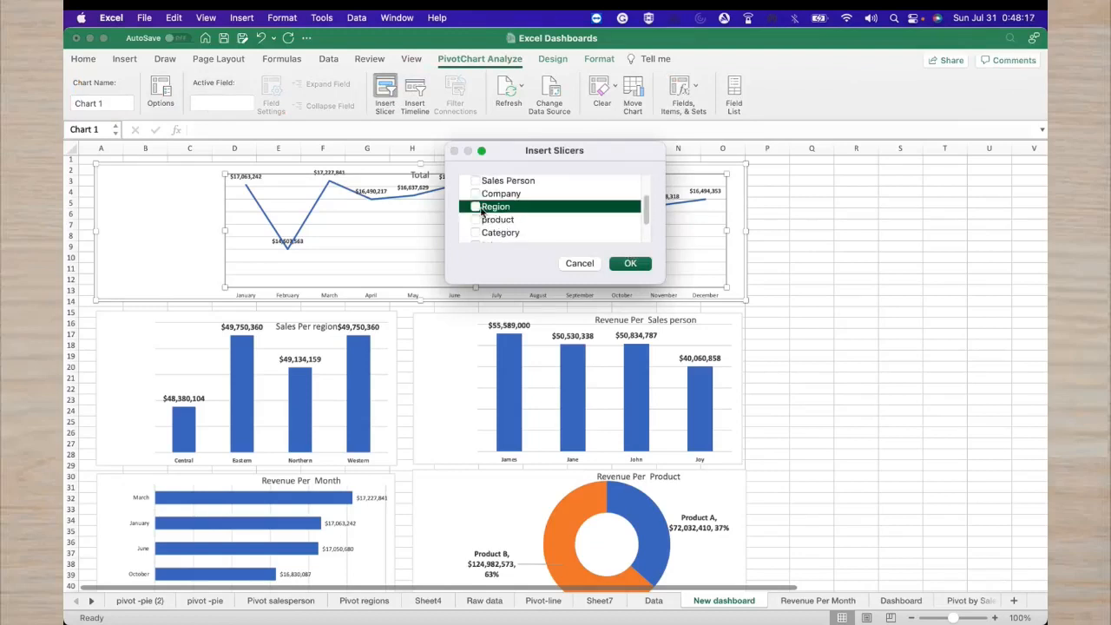
{"action": "left_click", "coordinate": [621, 266]}
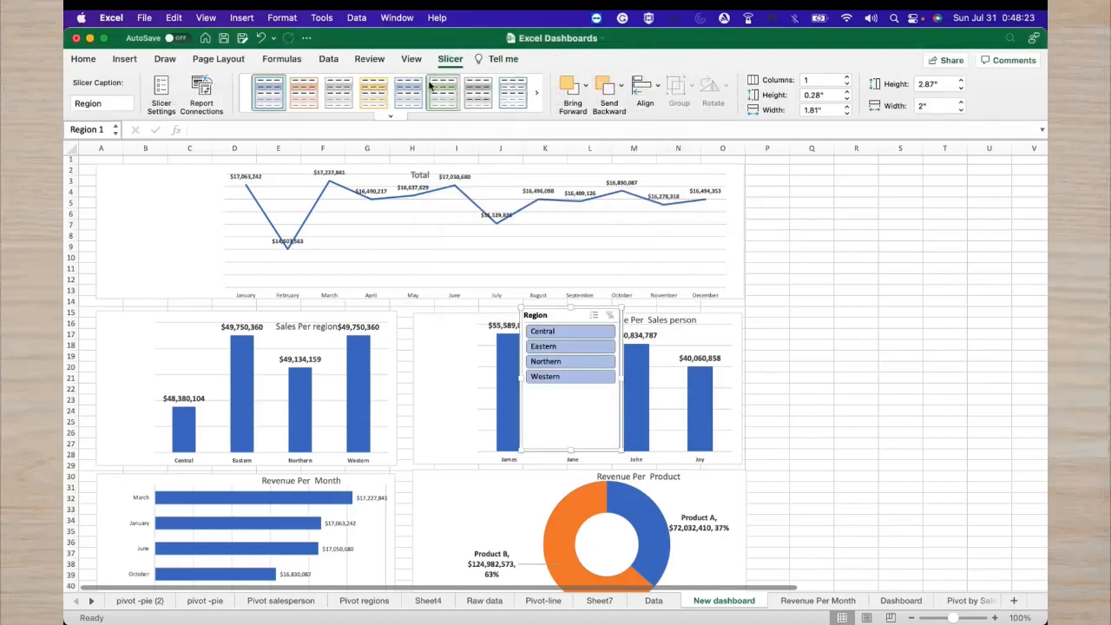
{"action": "left_click", "coordinate": [162, 96]}
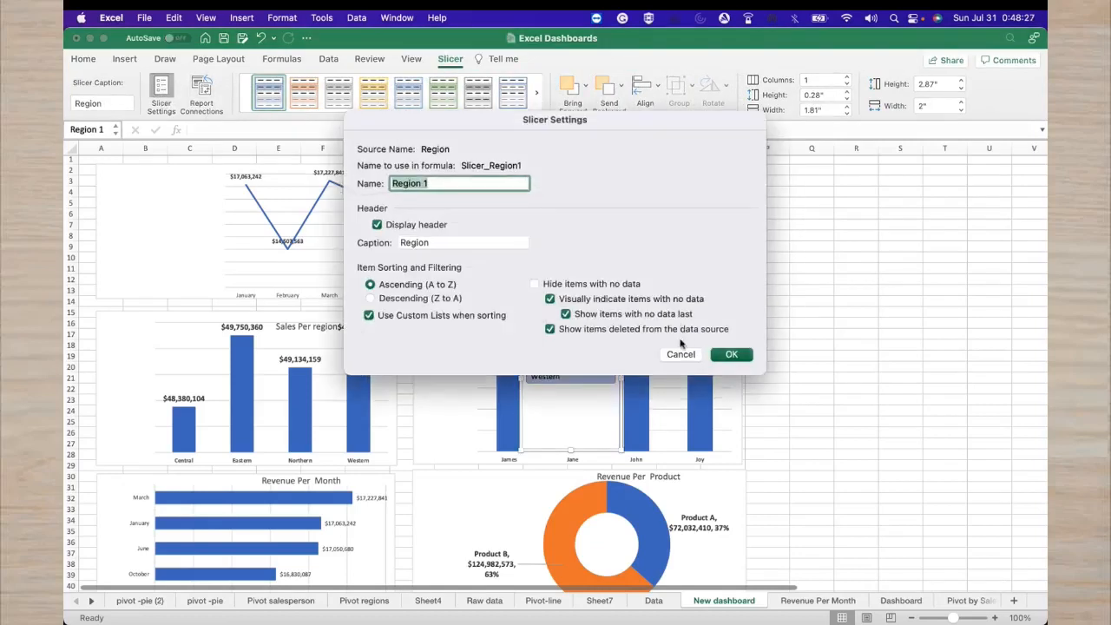
{"action": "left_click", "coordinate": [682, 355]}
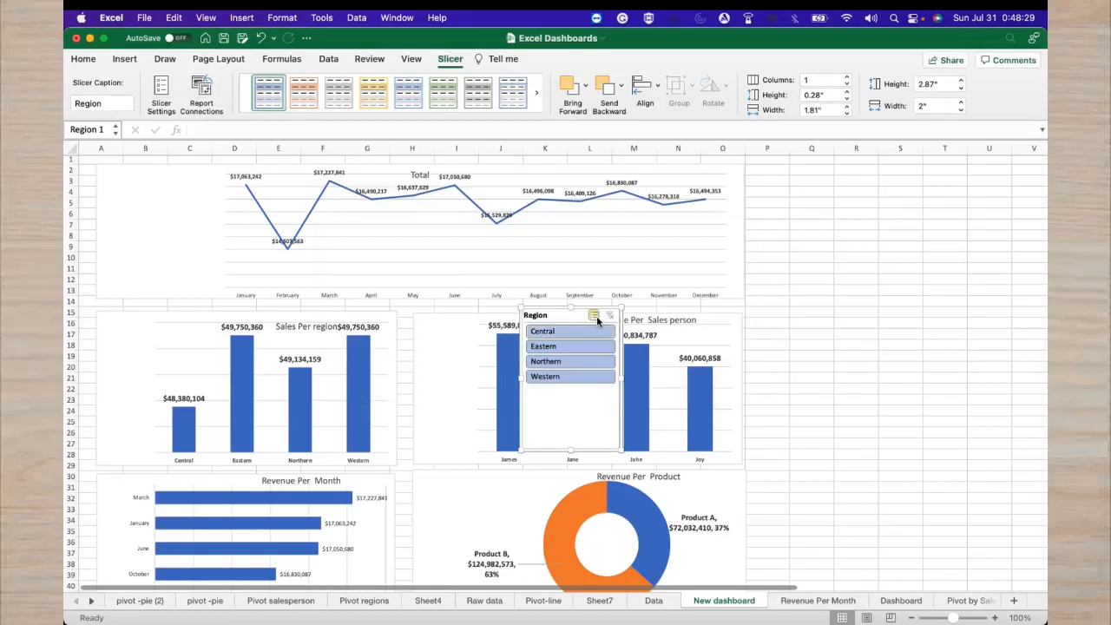
Place the Region slicer in the empty cells beside the Total chart and shorten it to end around row 13
{"action": "left_click_drag", "start_coordinate": [572, 308], "coordinate": [785, 206]}
{"action": "left_click_drag", "start_coordinate": [556, 217], "coordinate": [830, 185]}
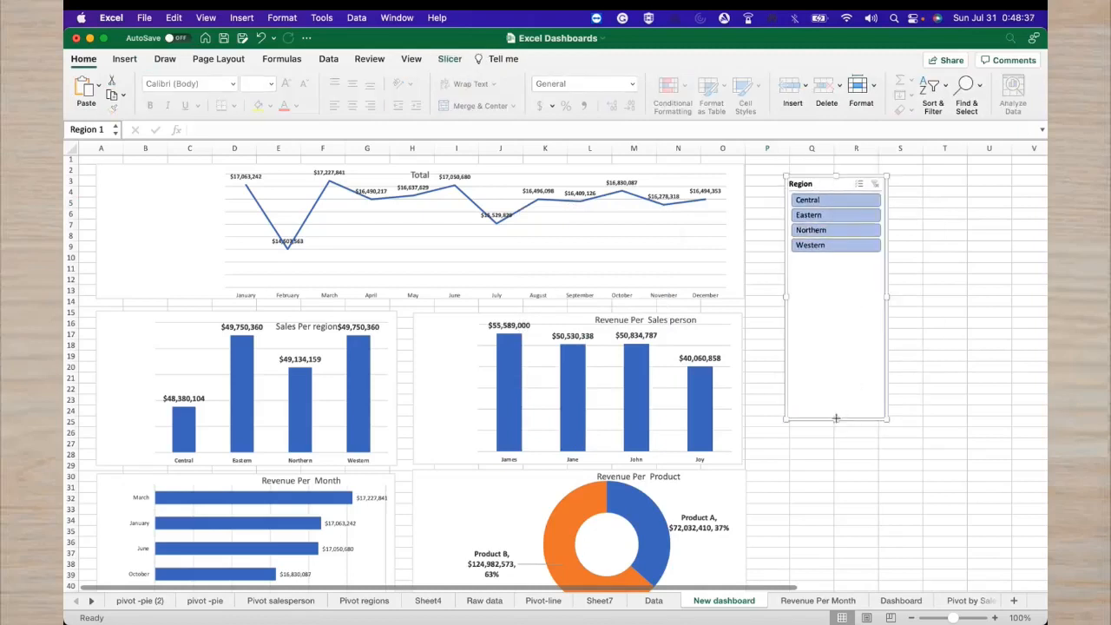
{"action": "left_click_drag", "start_coordinate": [842, 419], "coordinate": [842, 295]}
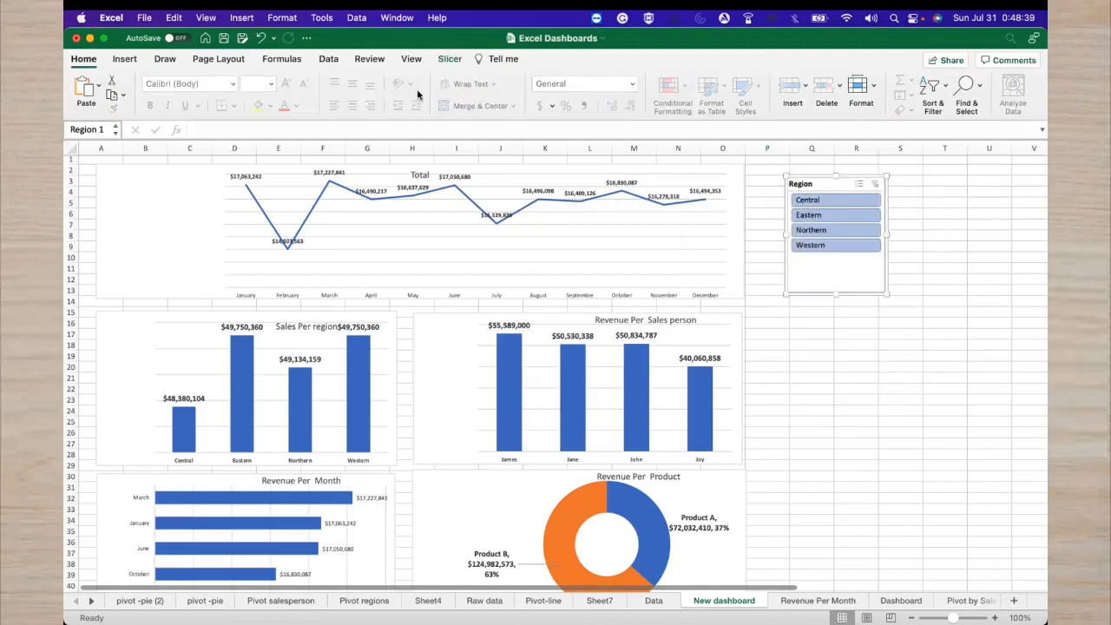
{"action": "left_click", "coordinate": [448, 58]}
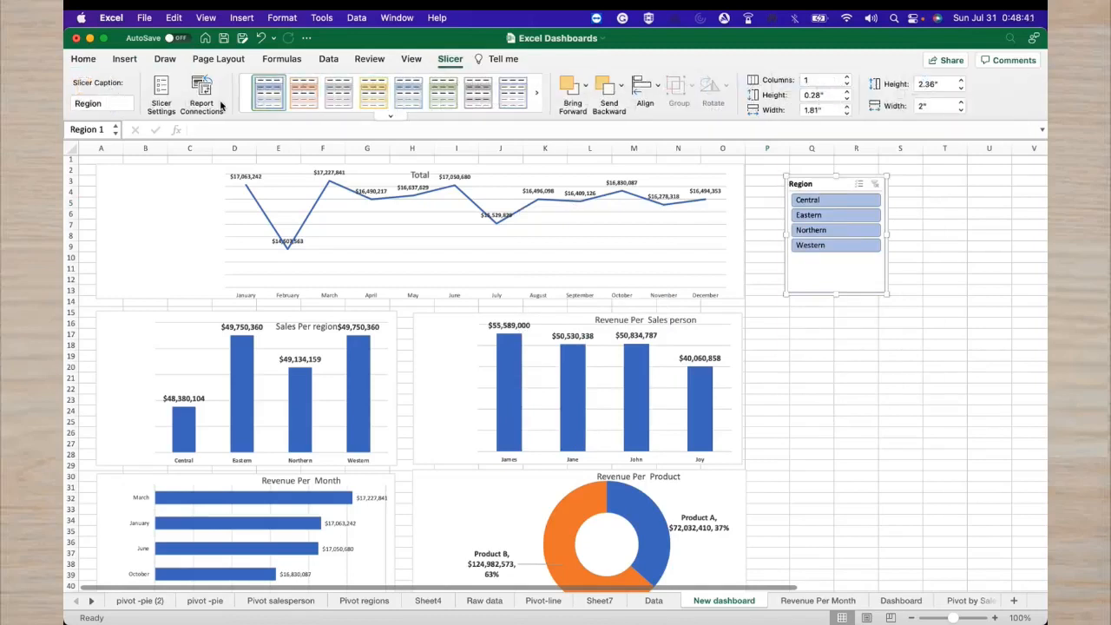
{"action": "left_click", "coordinate": [329, 61]}
{"action": "left_click", "coordinate": [123, 60]}
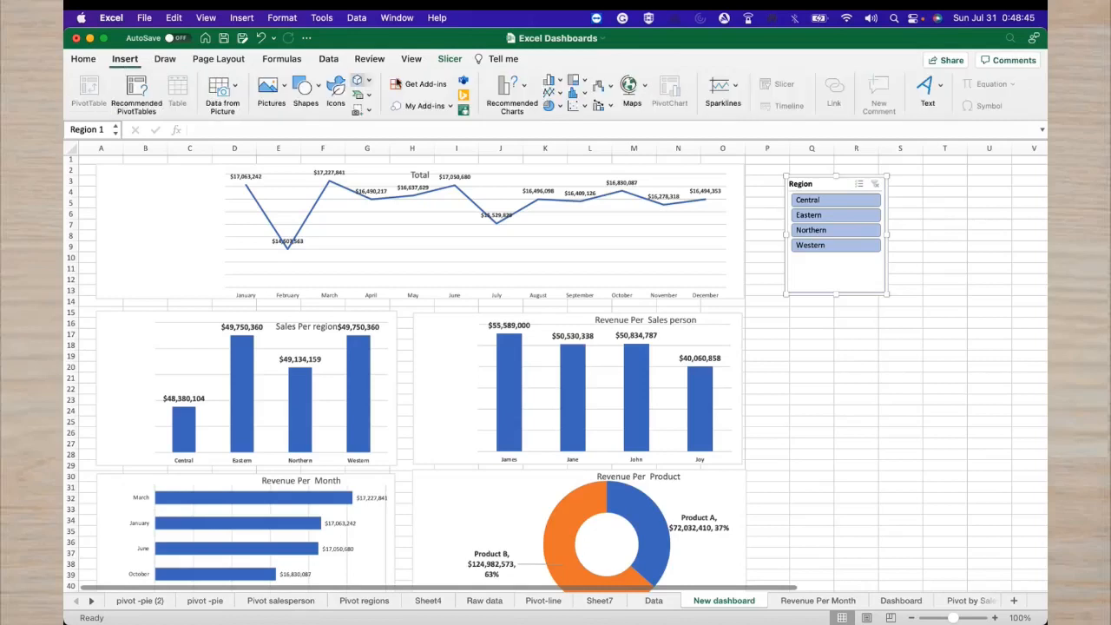
{"action": "left_click", "coordinate": [328, 60]}
Insert a Sales Person slicer from the Total line chart and place it directly below the Region slicer
{"action": "left_click", "coordinate": [349, 241]}
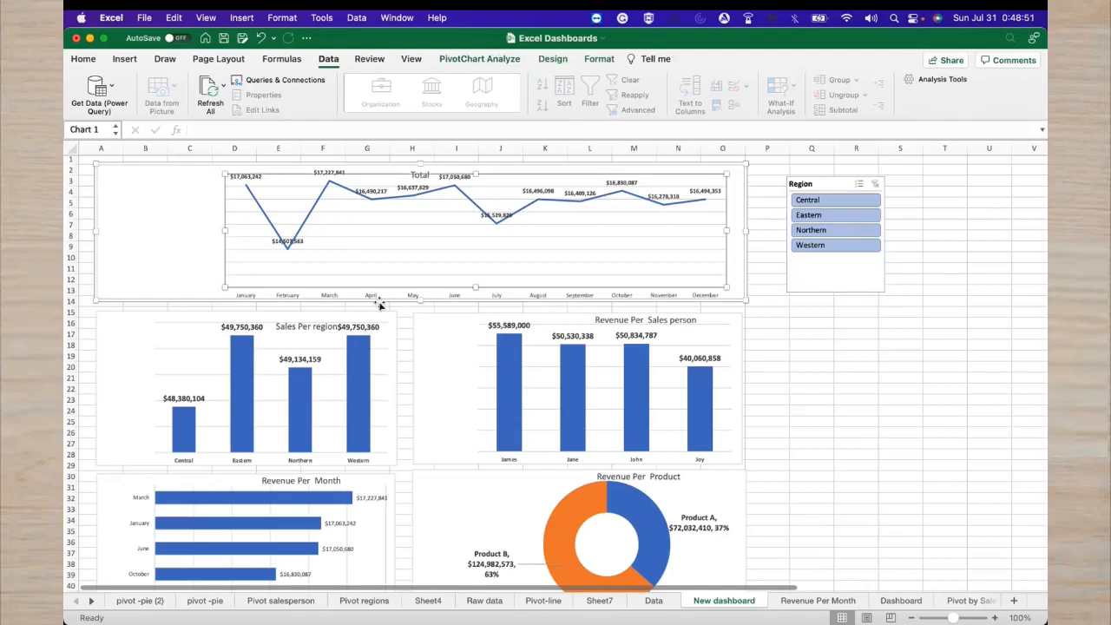
{"action": "left_click", "coordinate": [468, 59]}
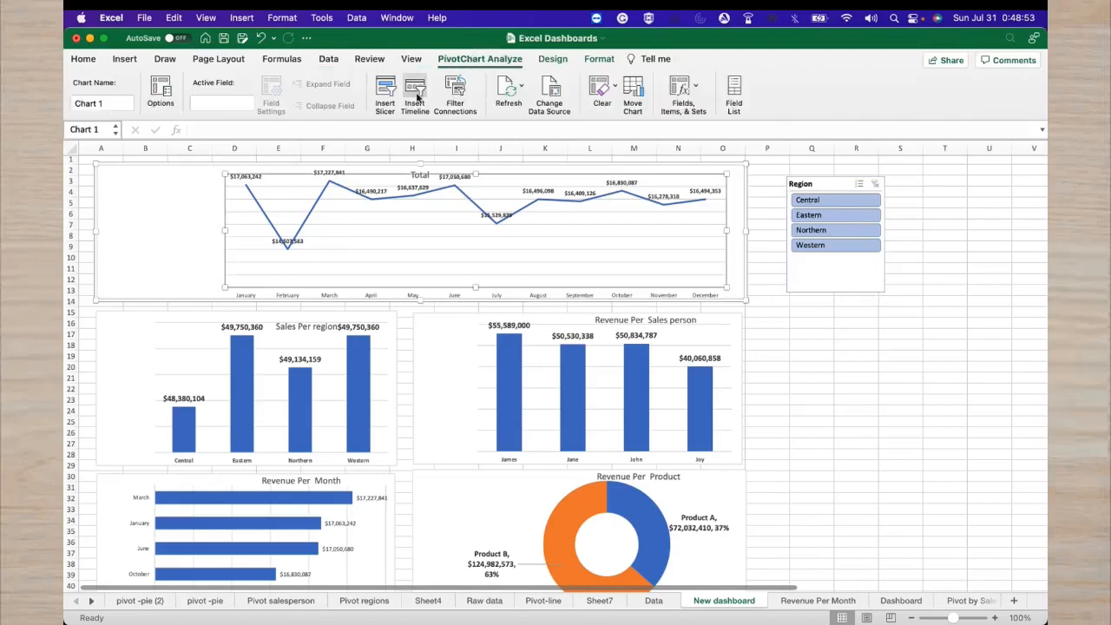
{"action": "left_click", "coordinate": [387, 94]}
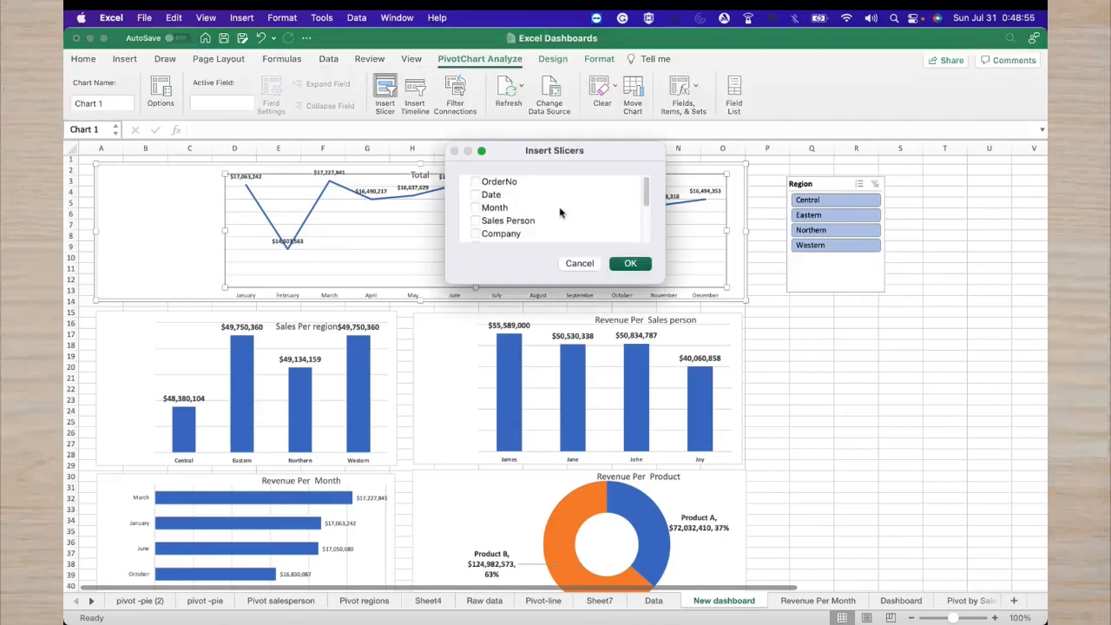
{"action": "left_click", "coordinate": [475, 220]}
{"action": "left_click", "coordinate": [632, 263]}
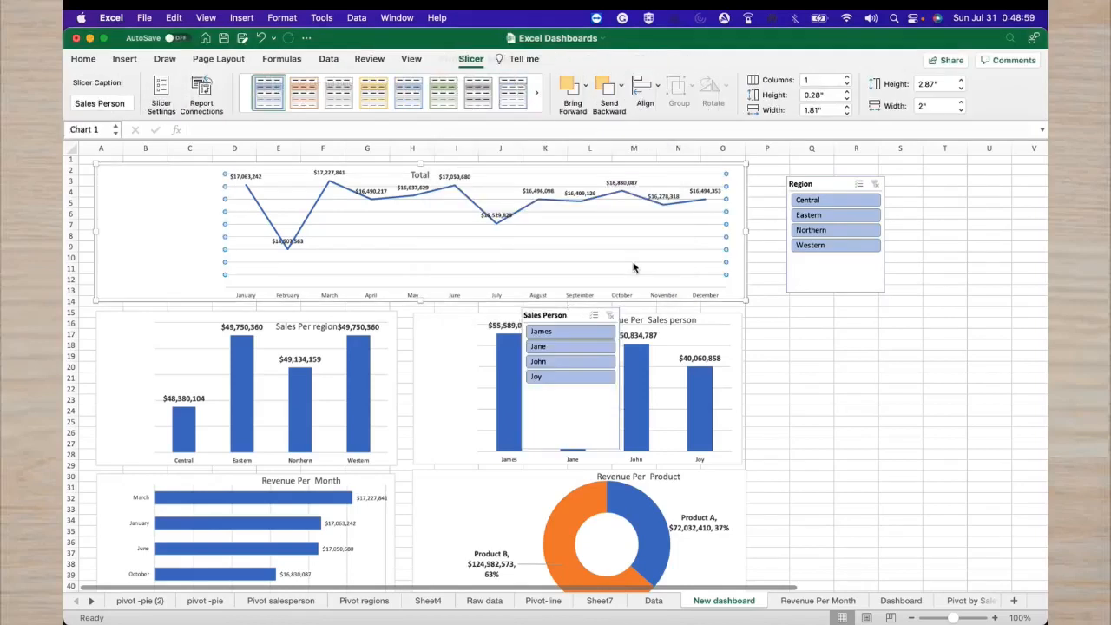
{"action": "left_click", "coordinate": [525, 262]}
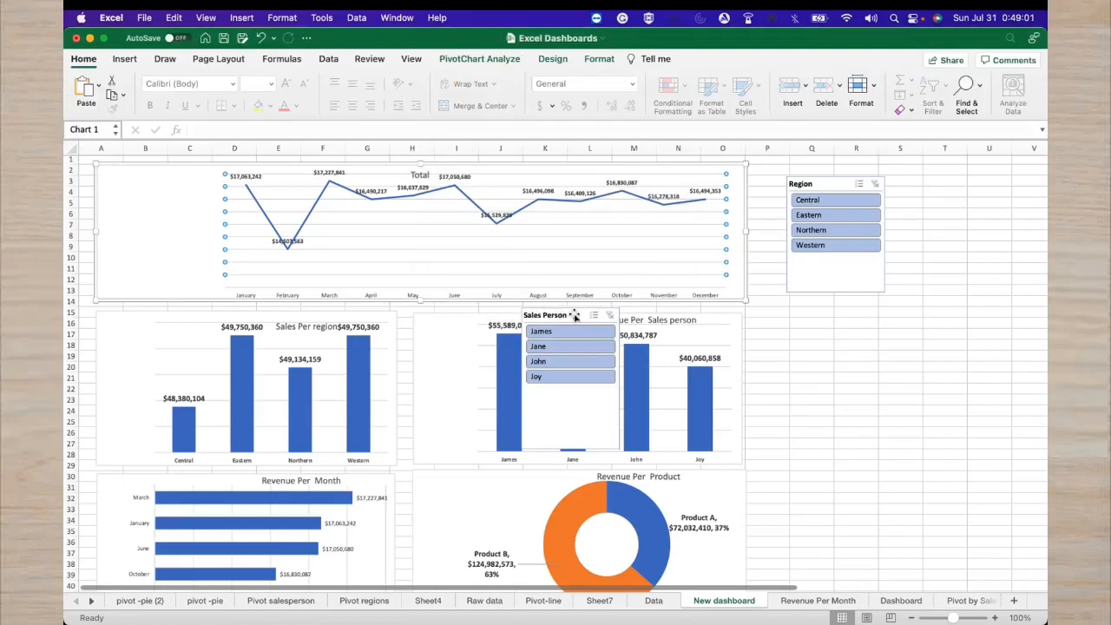
{"action": "left_click_drag", "start_coordinate": [574, 315], "coordinate": [838, 312]}
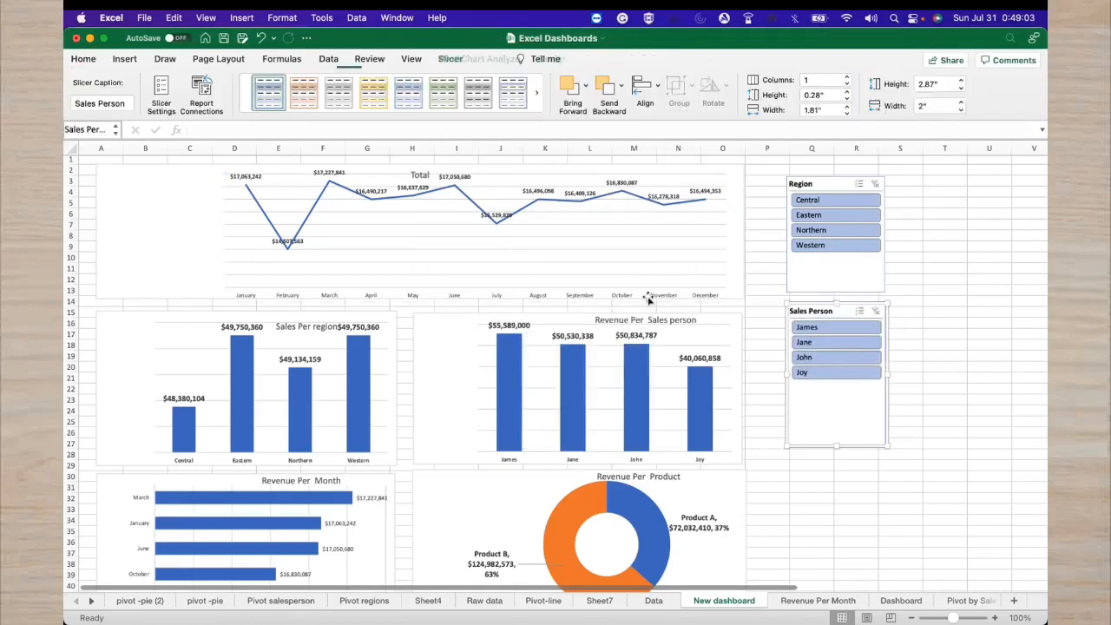
{"action": "left_click", "coordinate": [328, 58]}
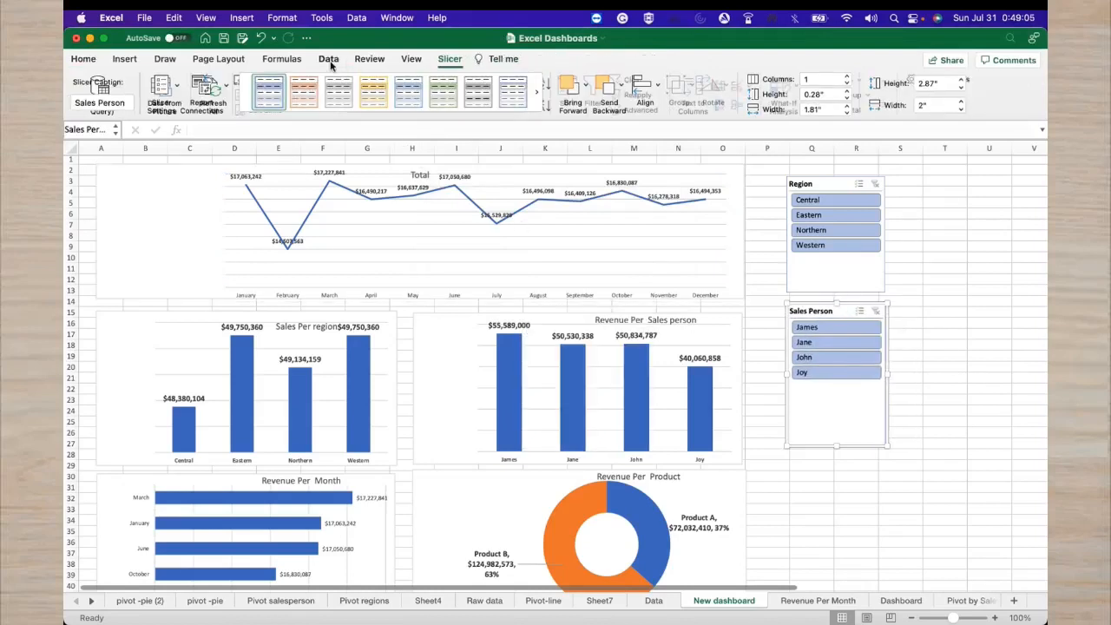
{"action": "left_click", "coordinate": [281, 59]}
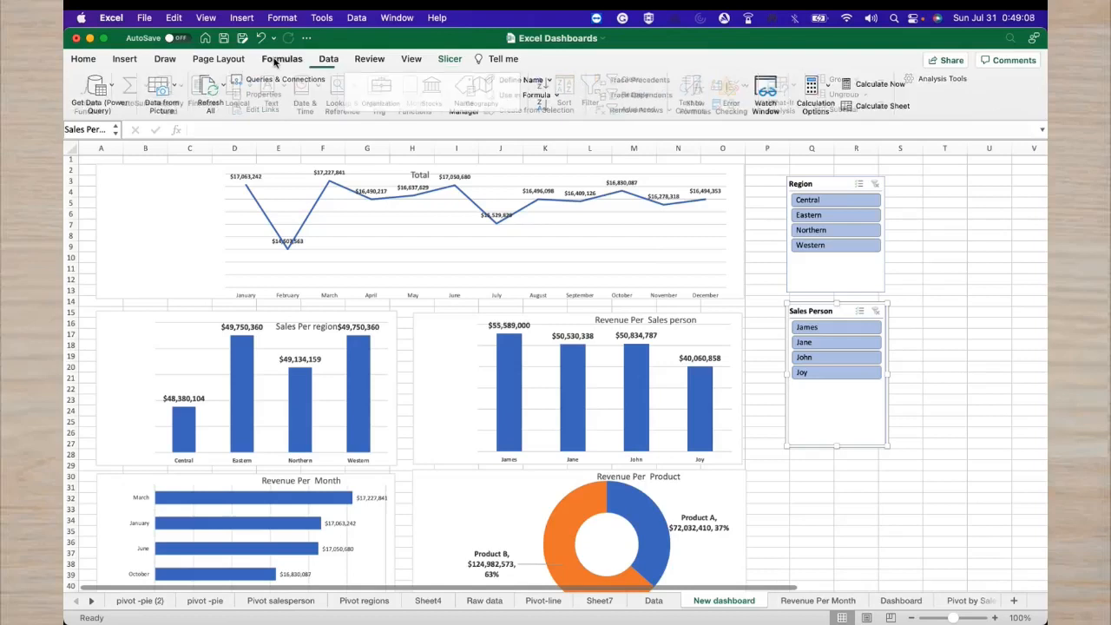
{"action": "left_click", "coordinate": [449, 58]}
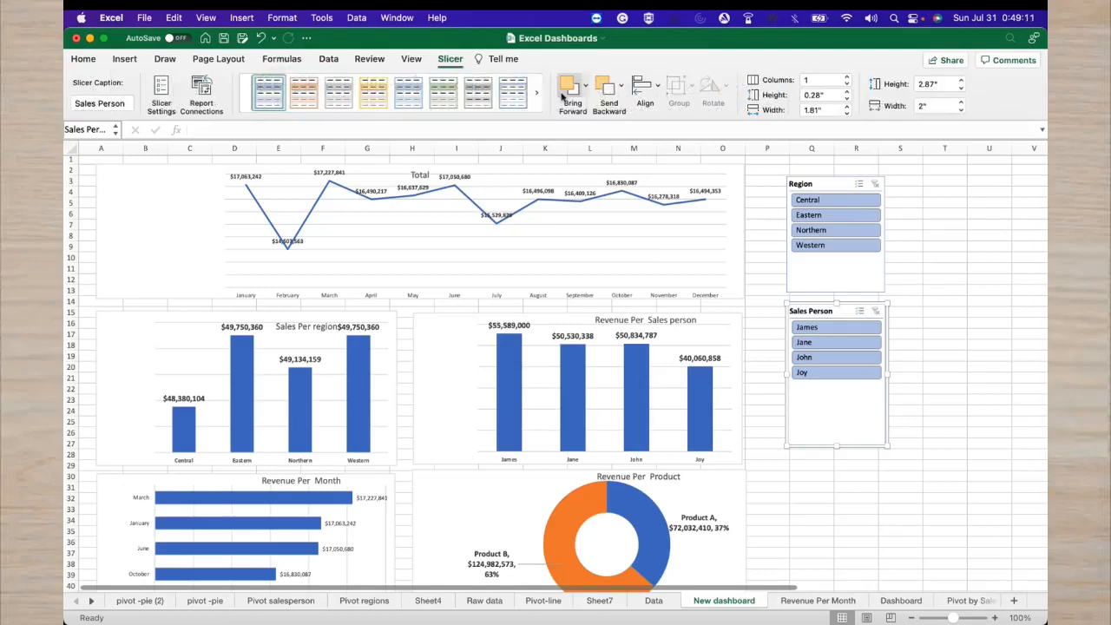
Insert a product slicer from the Total line chart and place it directly below the Sales Person slicer
{"action": "right_click", "coordinate": [523, 221]}
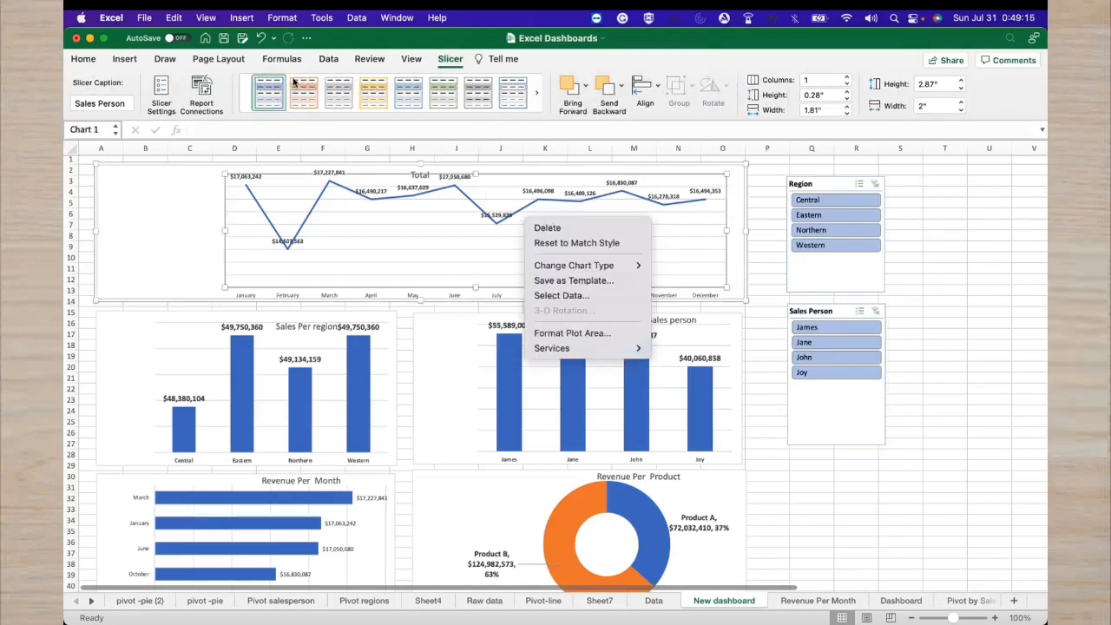
{"action": "left_click", "coordinate": [137, 61]}
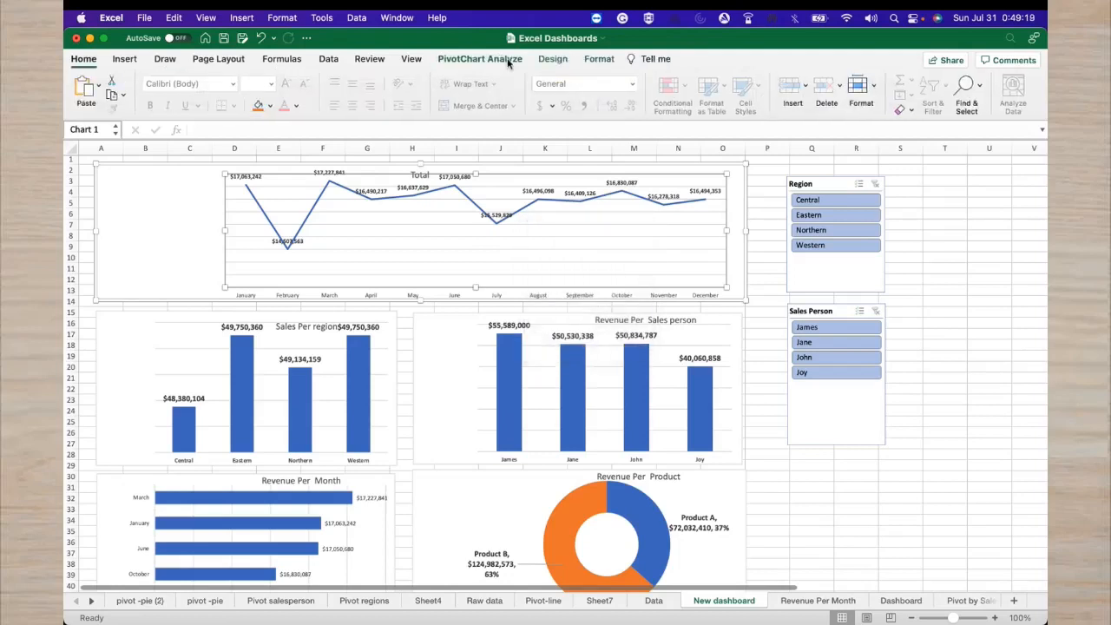
{"action": "left_click", "coordinate": [509, 61]}
{"action": "left_click", "coordinate": [384, 91]}
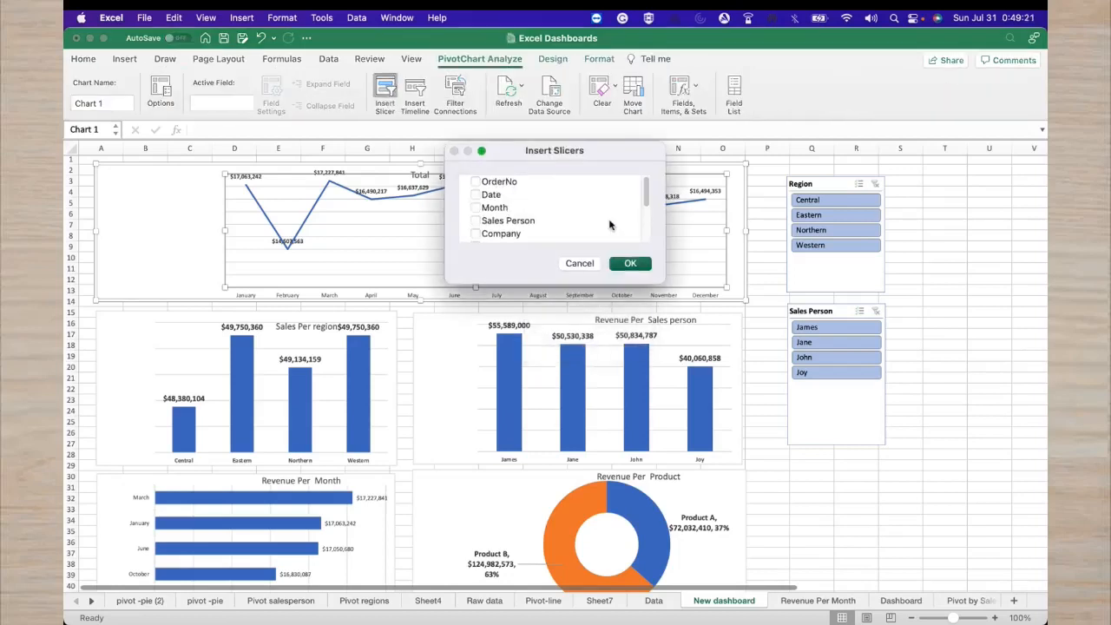
{"action": "left_click_drag", "start_coordinate": [644, 206], "coordinate": [644, 220]}
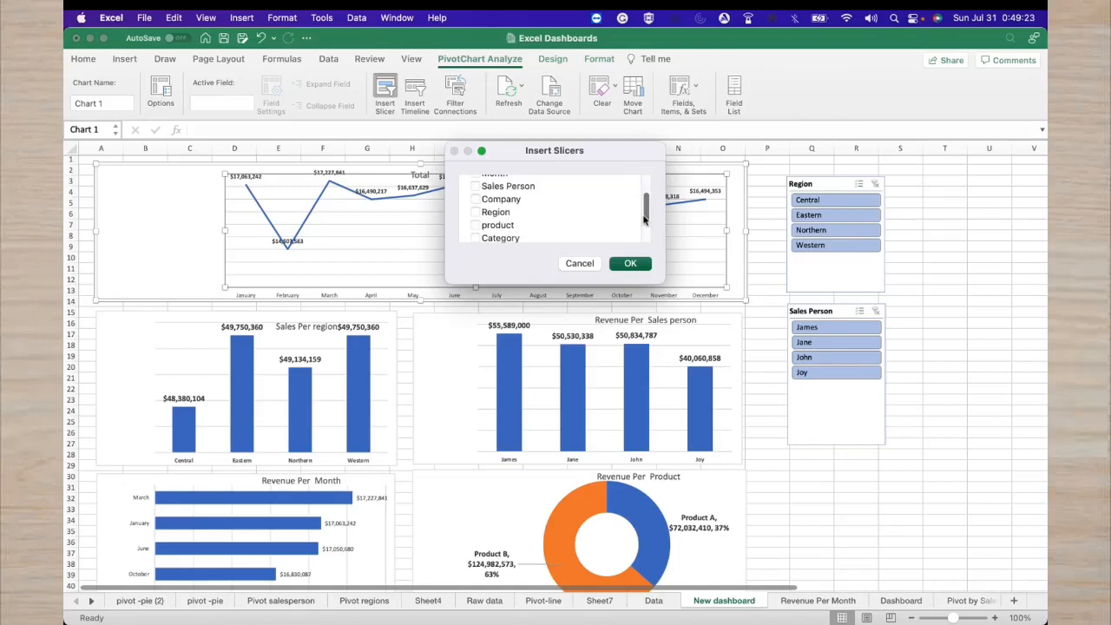
{"action": "left_click", "coordinate": [476, 226]}
{"action": "left_click", "coordinate": [648, 263]}
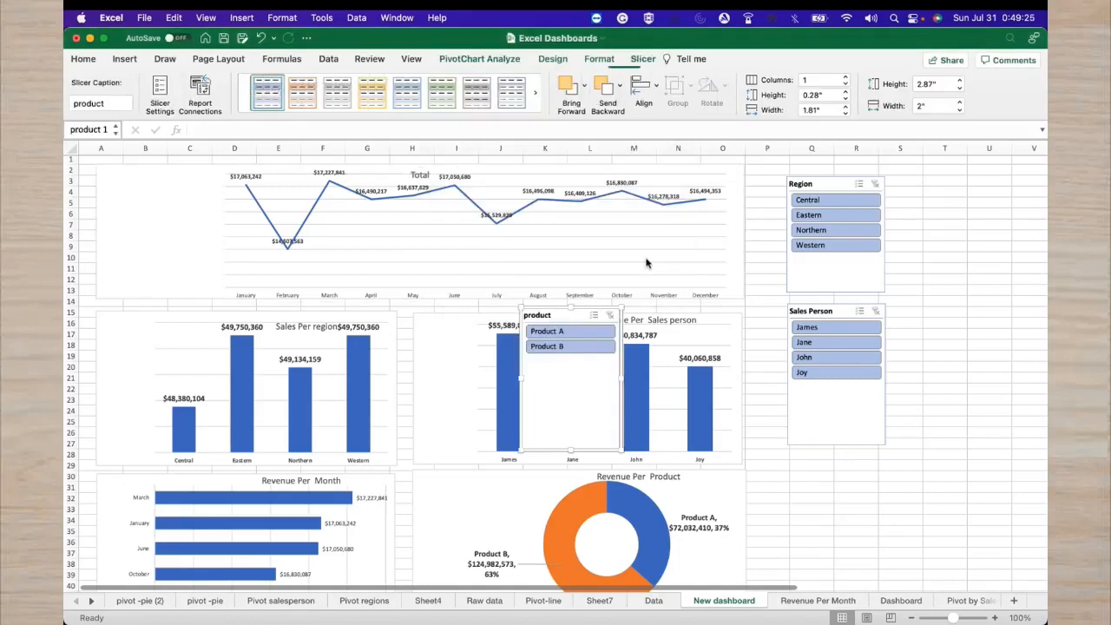
{"action": "left_click_drag", "start_coordinate": [592, 312], "coordinate": [838, 453]}
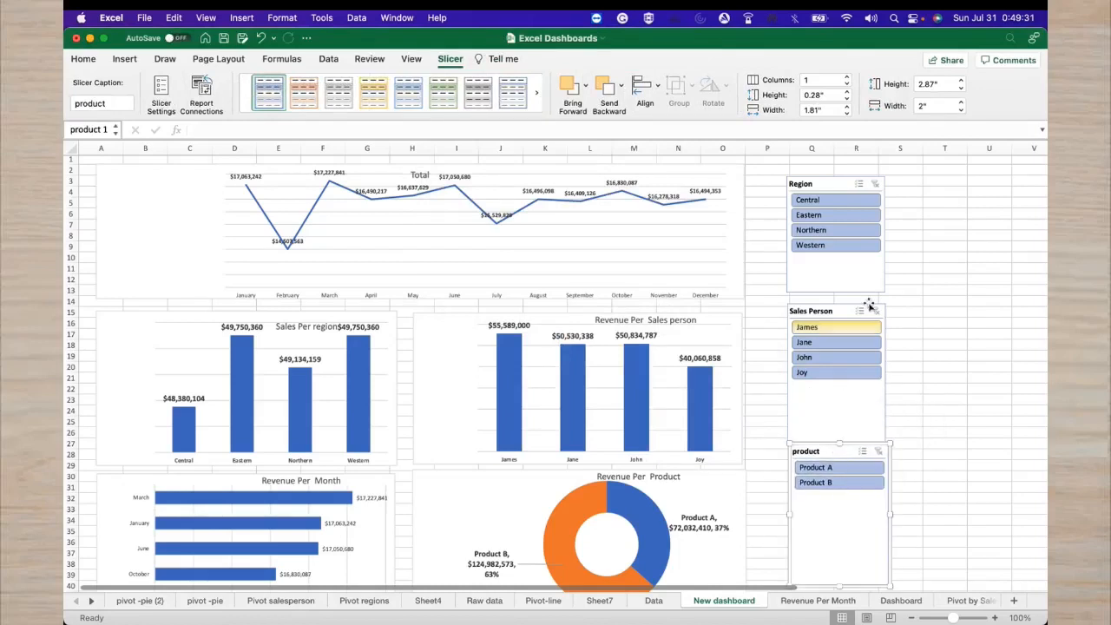
Connect the Region slicer to the PivotTables on pivot -pie, pivot -pie (2), Pivot regions and Pivot salesperson, keeping Pivot-line connected
{"action": "right_click", "coordinate": [873, 189]}
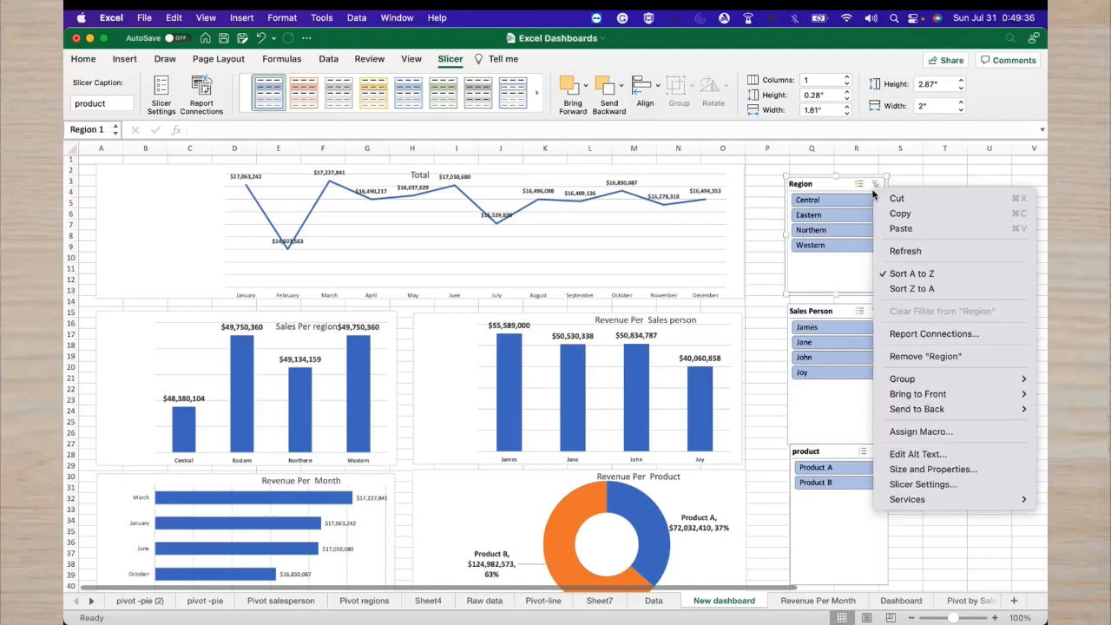
{"action": "left_click", "coordinate": [901, 334]}
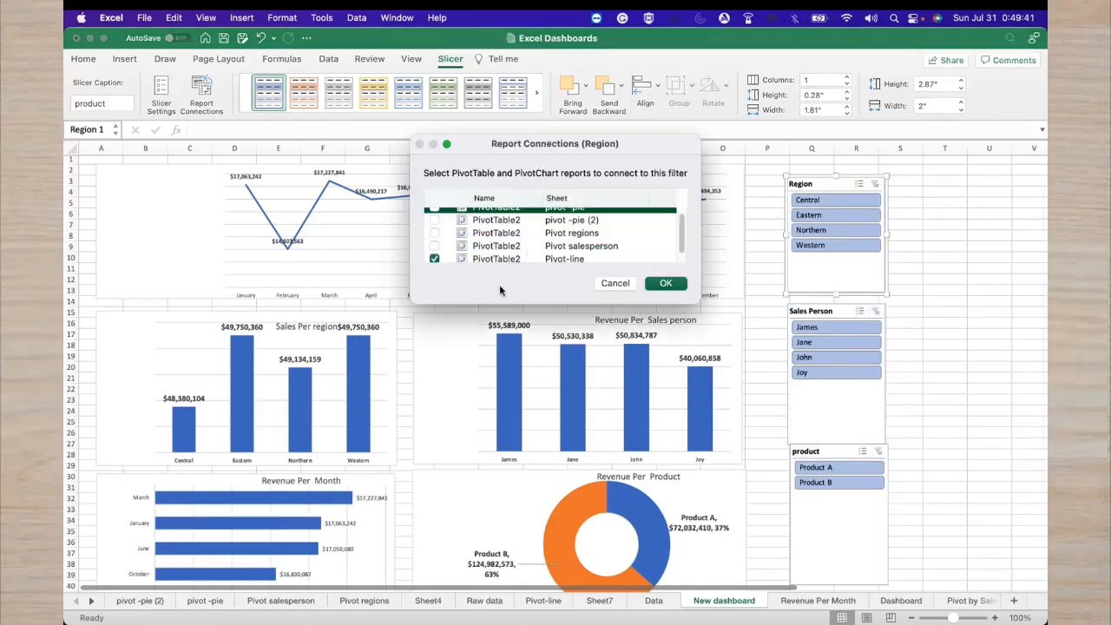
{"action": "left_click_drag", "start_coordinate": [507, 305], "coordinate": [506, 393]}
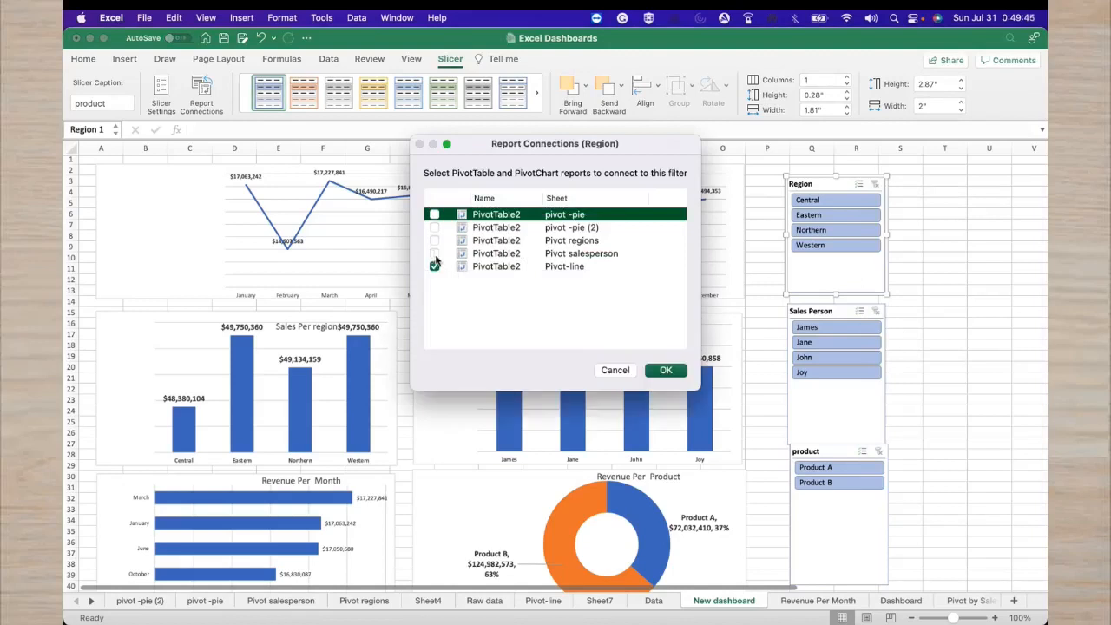
{"action": "left_click", "coordinate": [434, 227]}
{"action": "left_click", "coordinate": [657, 372]}
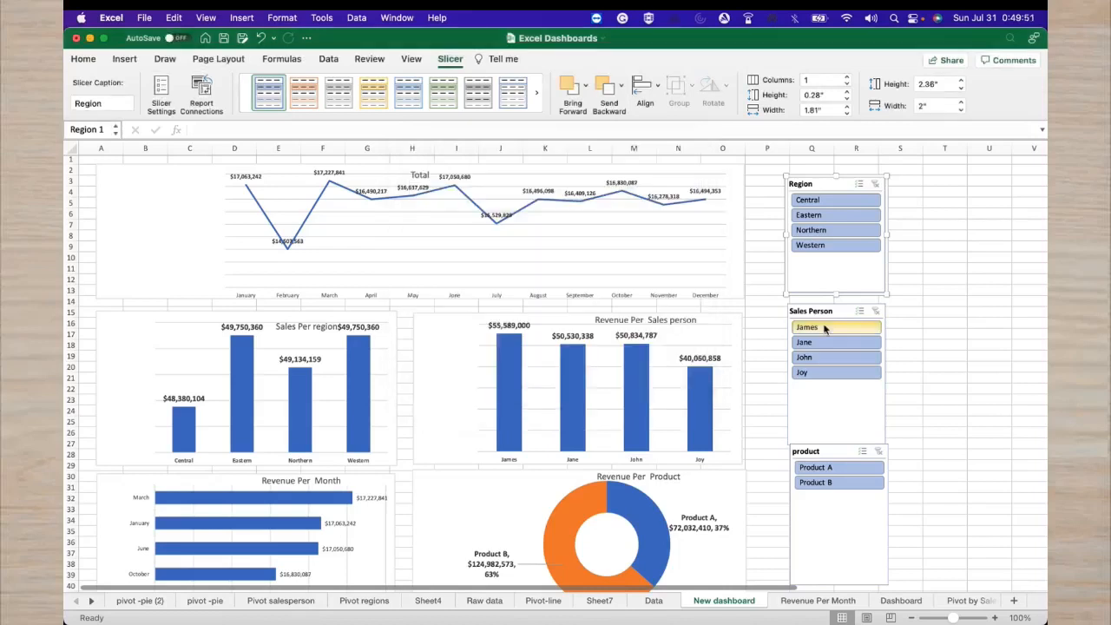
Connect the Sales Person slicer to the PivotTables on Pivot salesperson, Pivot regions, pivot -pie (2) and pivot -pie, keeping Pivot-line connected
{"action": "right_click", "coordinate": [862, 314]}
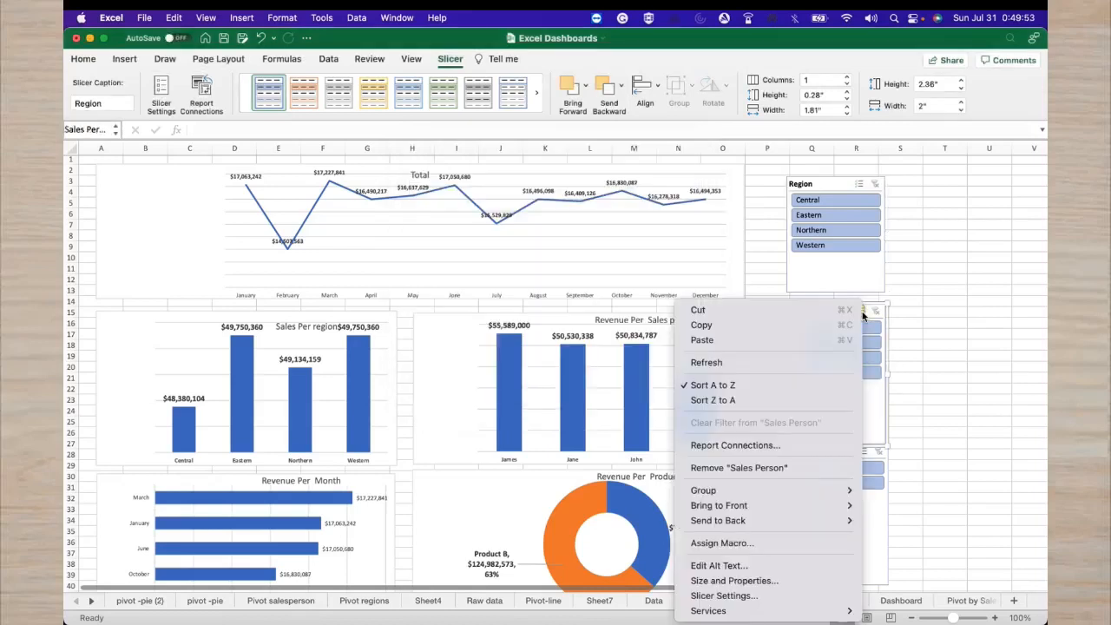
{"action": "left_click", "coordinate": [728, 445]}
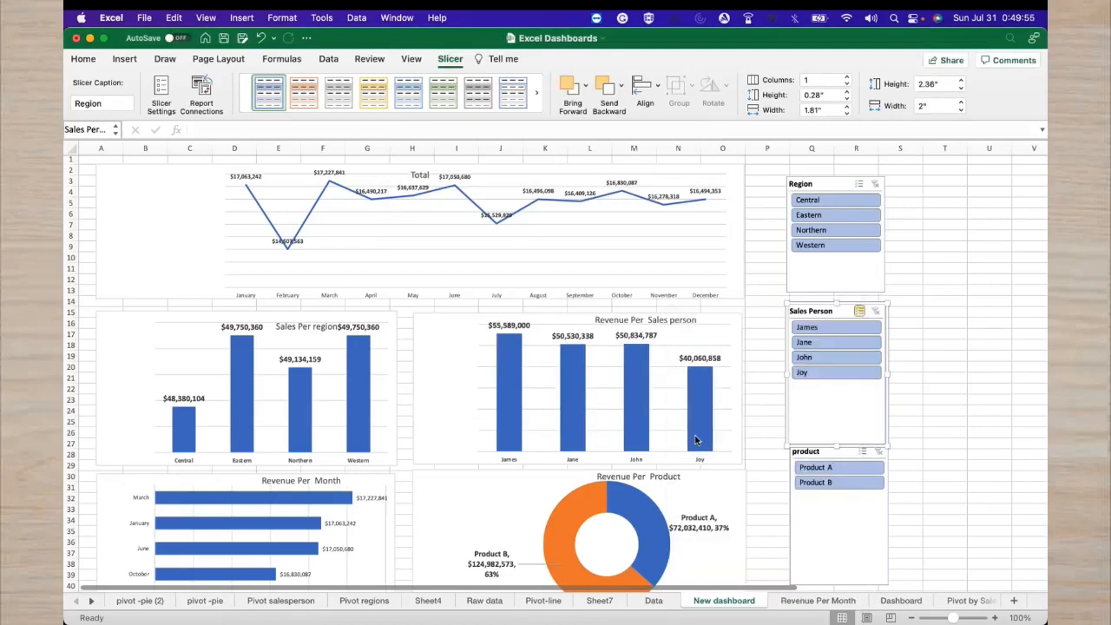
{"action": "left_click", "coordinate": [434, 246]}
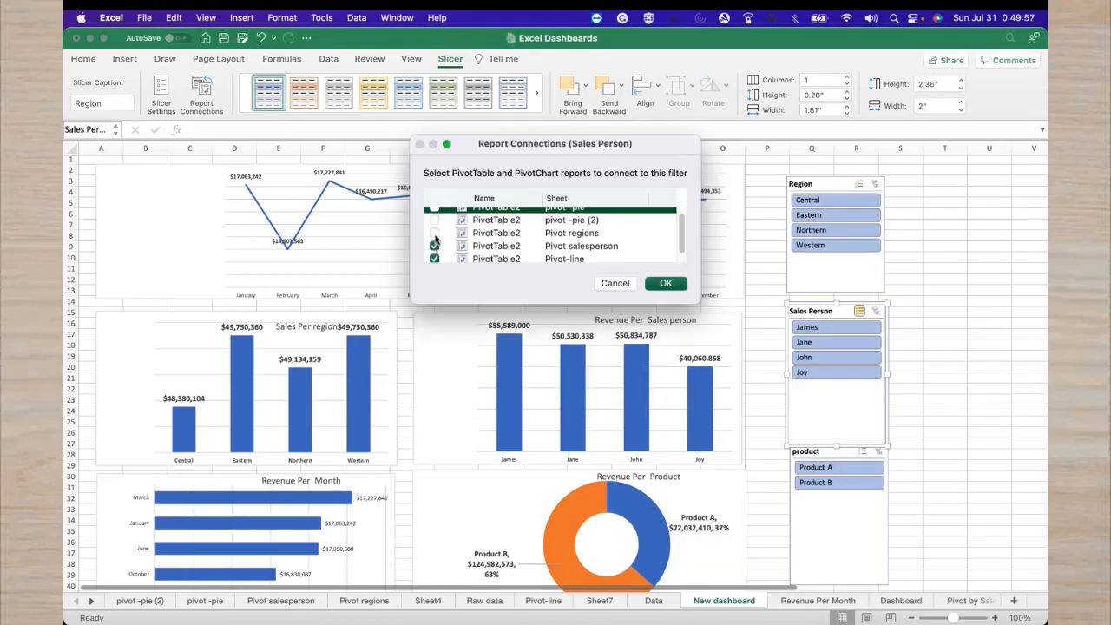
{"action": "left_click", "coordinate": [434, 233]}
{"action": "left_click", "coordinate": [434, 220]}
{"action": "left_click", "coordinate": [434, 210]}
{"action": "scroll", "coordinate": [680, 241], "scroll_direction": "up", "scroll_amount": 1}
{"action": "scroll", "coordinate": [680, 231], "scroll_direction": "down", "scroll_amount": 2}
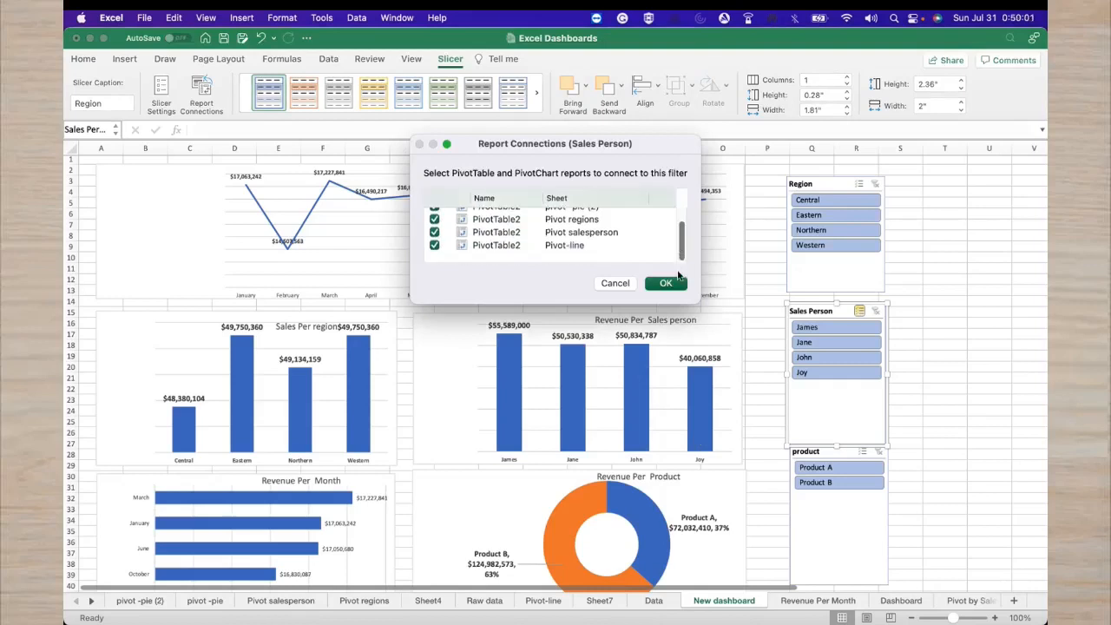
{"action": "scroll", "coordinate": [680, 243], "scroll_direction": "up", "scroll_amount": 2}
{"action": "left_click", "coordinate": [667, 283]}
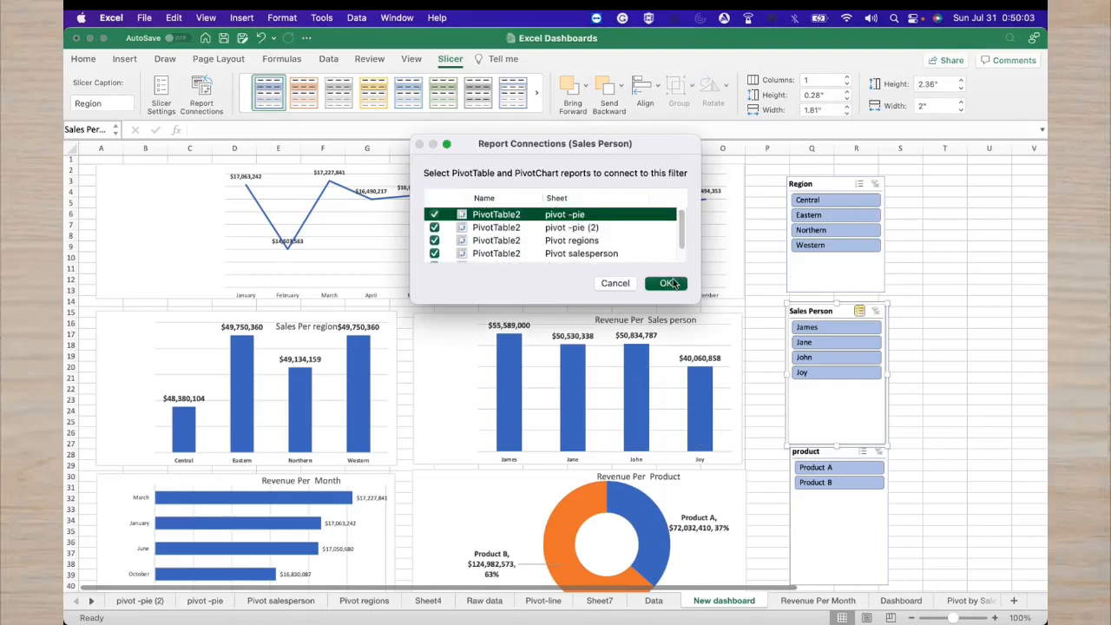
Connect the product slicer to the PivotTables on Pivot salesperson, Pivot regions and pivot -pie (2), keeping Pivot-line connected
{"action": "right_click", "coordinate": [860, 451]}
{"action": "left_click", "coordinate": [896, 446]}
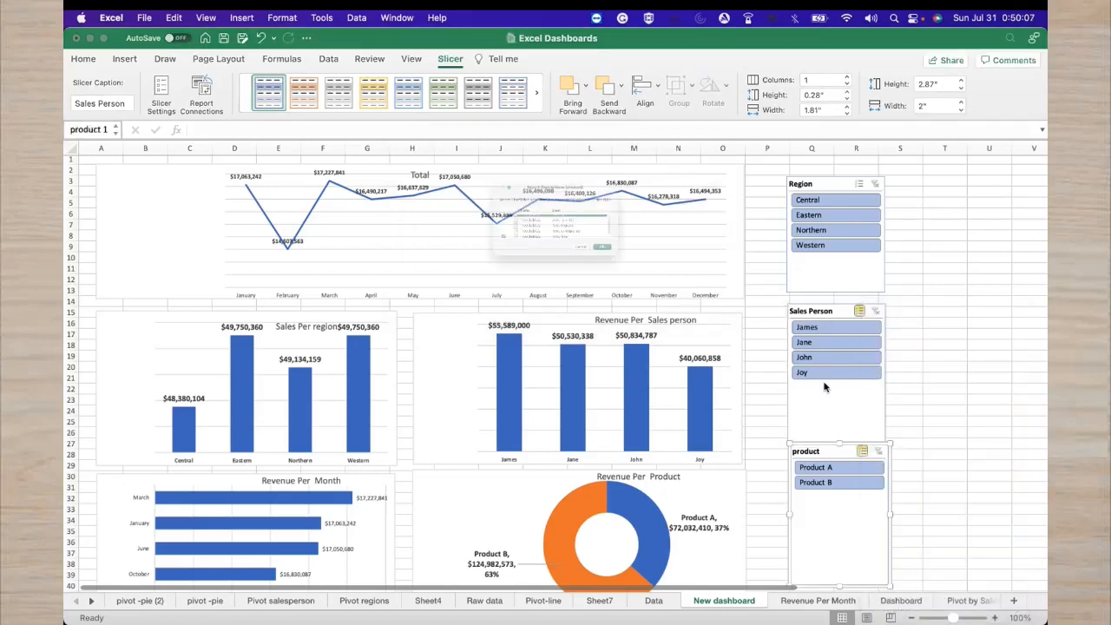
{"action": "left_click", "coordinate": [434, 246]}
{"action": "left_click", "coordinate": [434, 232]}
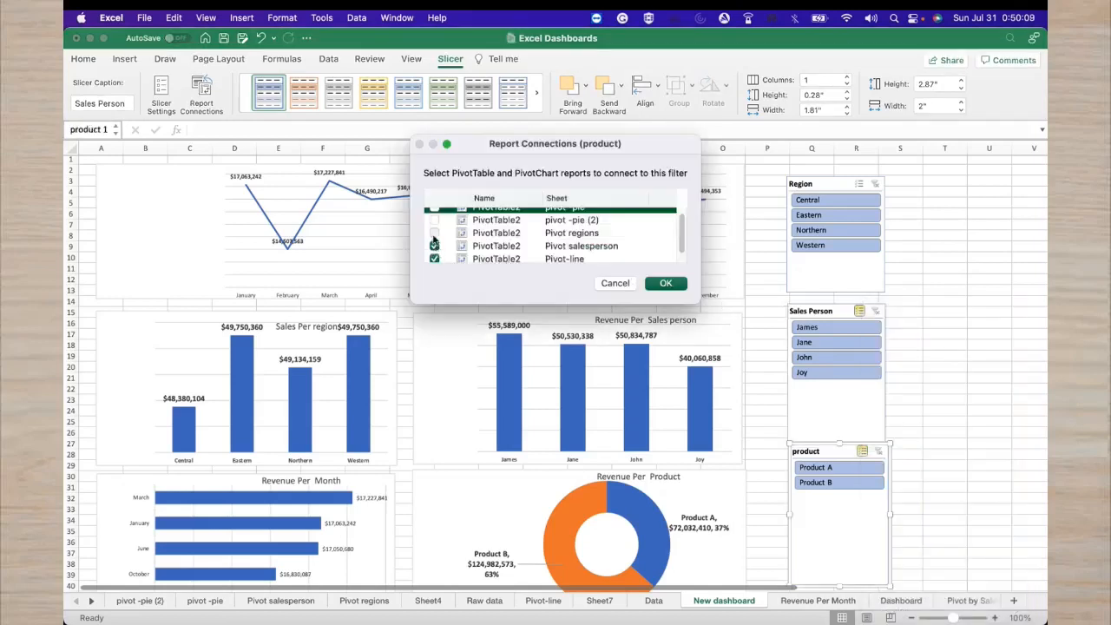
{"action": "left_click", "coordinate": [434, 220]}
{"action": "scroll", "coordinate": [680, 227], "scroll_direction": "up", "scroll_amount": 1}
{"action": "left_click", "coordinate": [666, 283]}
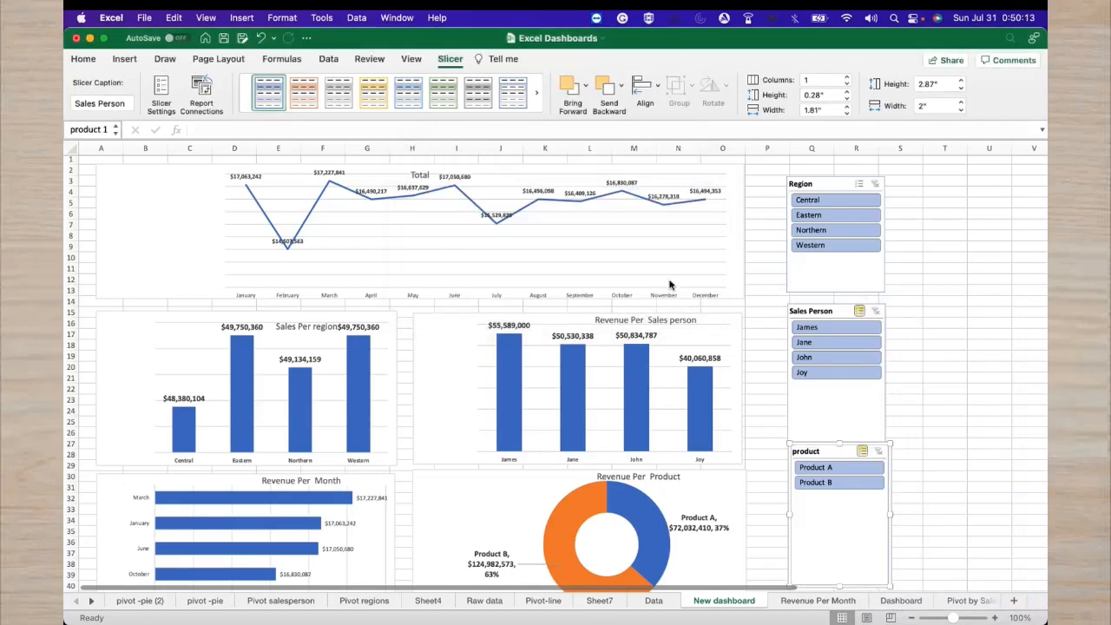
Move the product slicer slightly down to leave a small gap beneath the Sales Person slicer
{"action": "left_click", "coordinate": [918, 402]}
{"action": "left_click", "coordinate": [868, 408]}
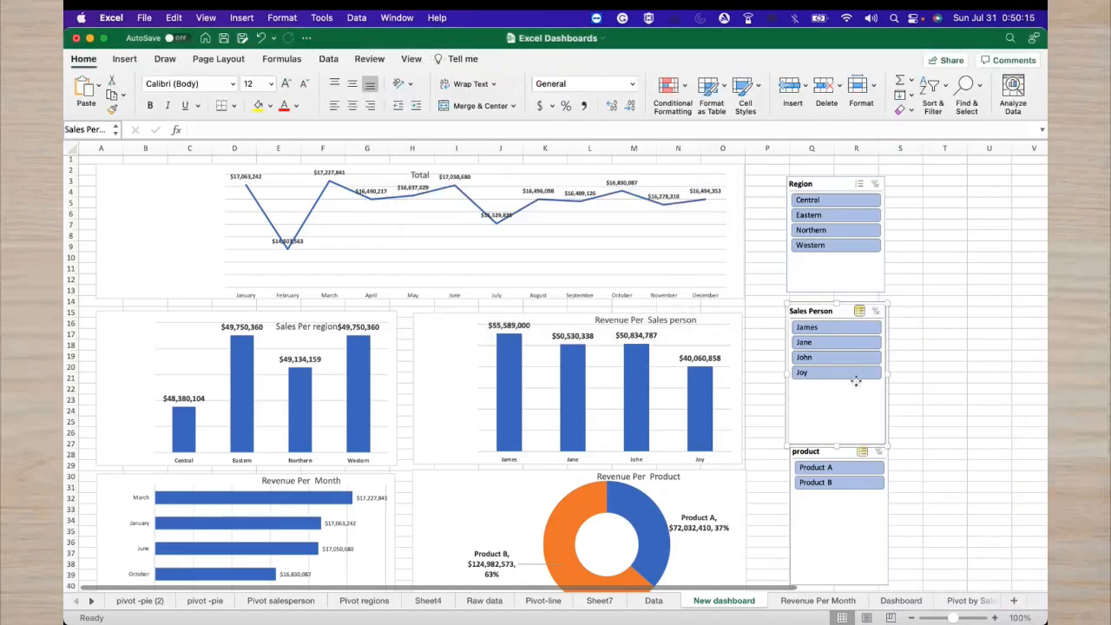
{"action": "left_click", "coordinate": [943, 370]}
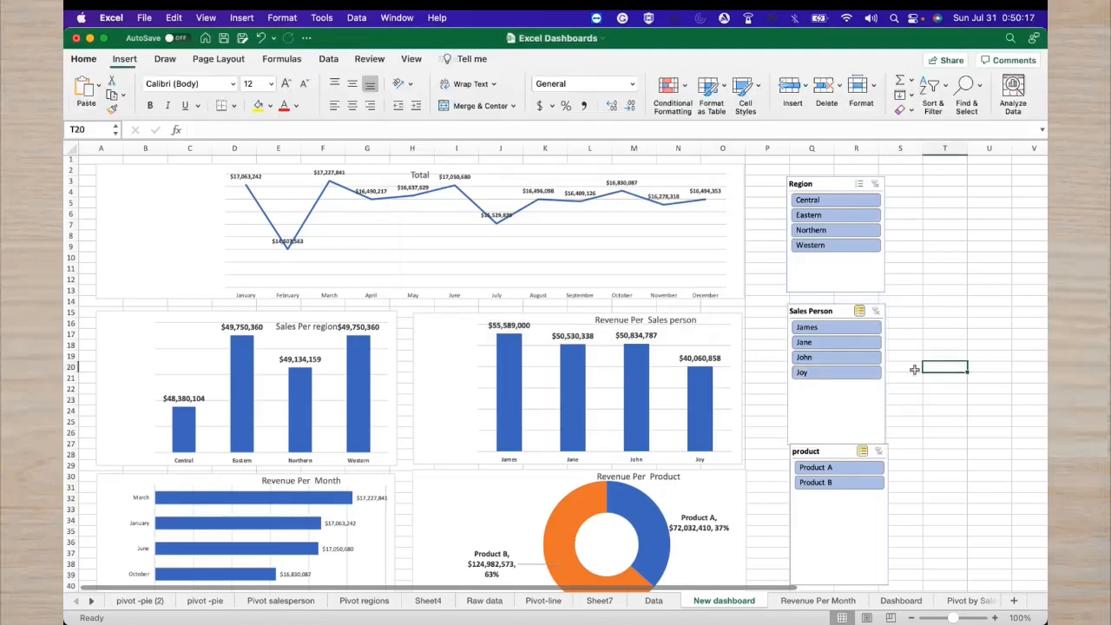
{"action": "left_click", "coordinate": [948, 329]}
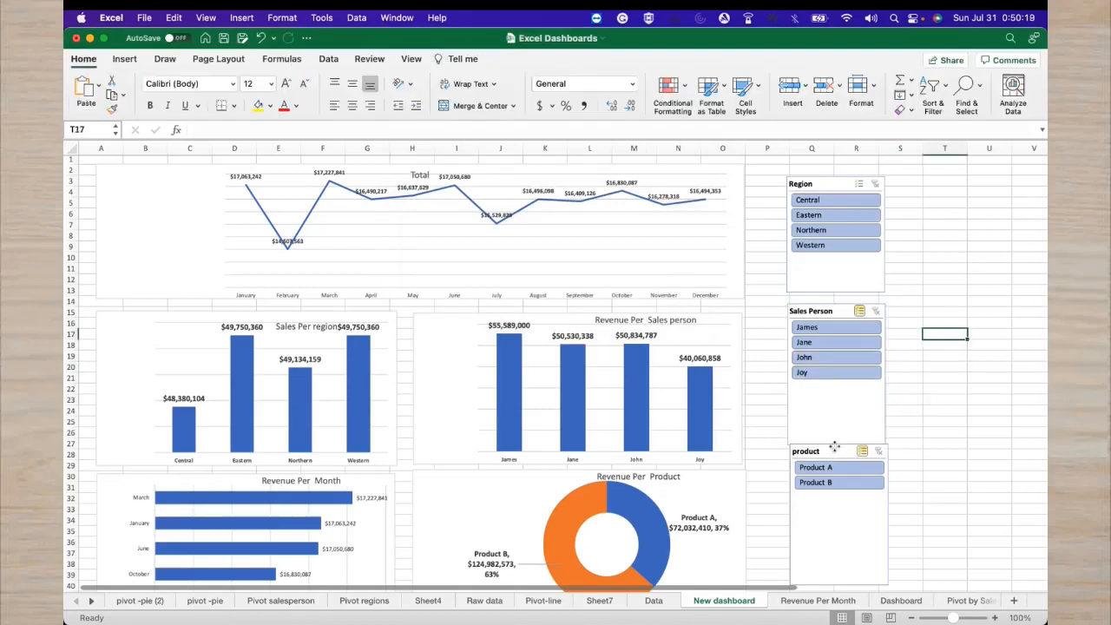
{"action": "left_click_drag", "start_coordinate": [837, 440], "coordinate": [838, 448]}
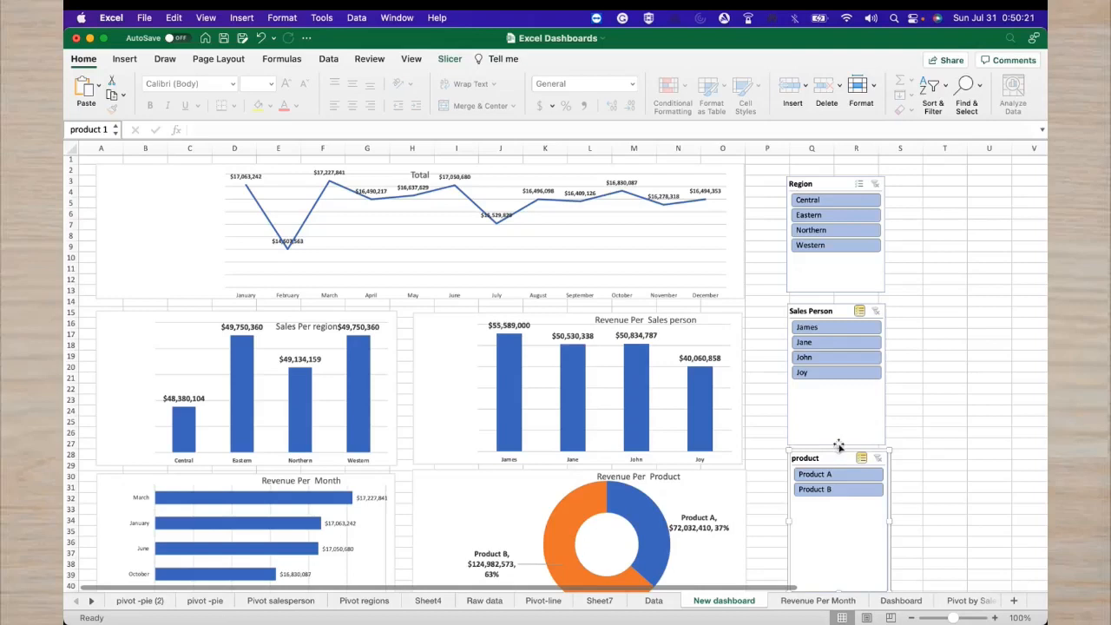
{"action": "left_click", "coordinate": [838, 446]}
Test the Region and Sales Person slicers by filtering to Central, Eastern and Western in turn, and excluding James and John
{"action": "left_click", "coordinate": [830, 203]}
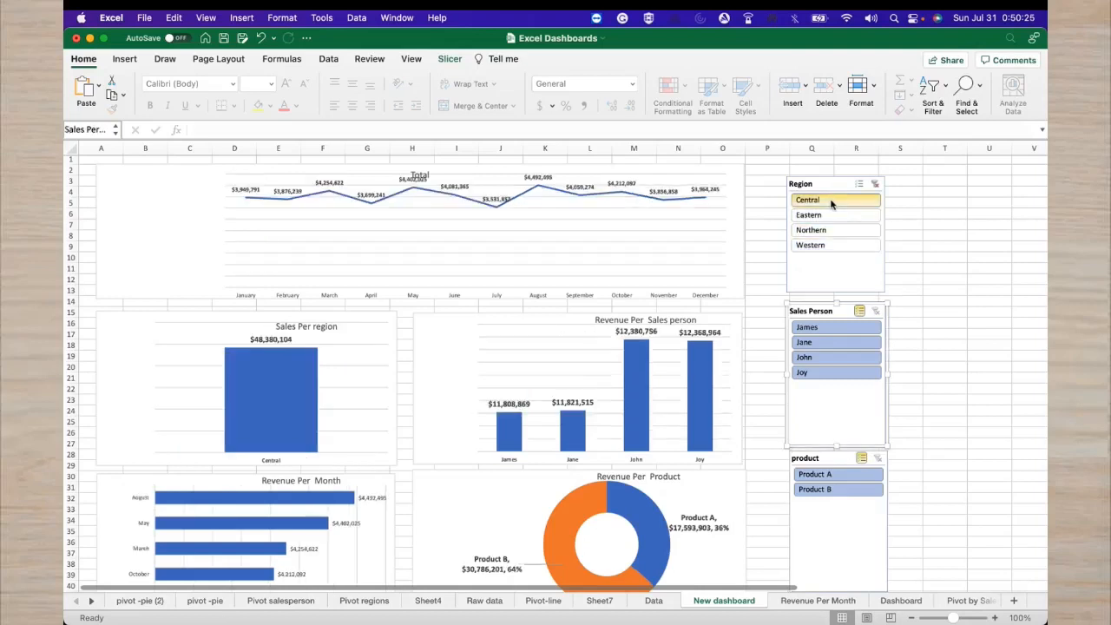
{"action": "left_click", "coordinate": [828, 211]}
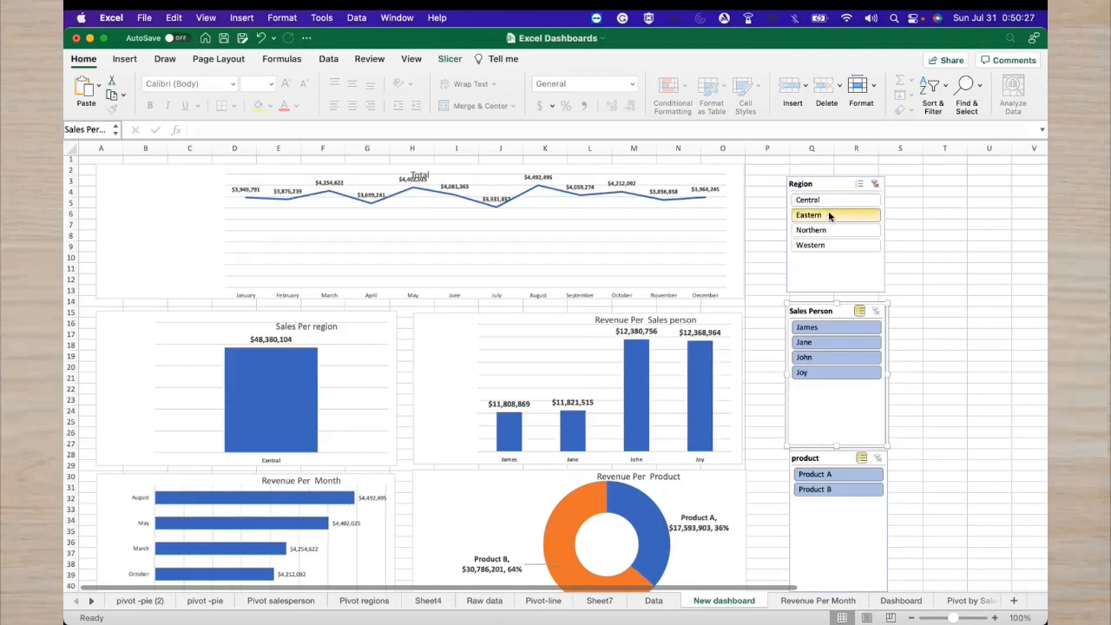
{"action": "left_click", "coordinate": [823, 248]}
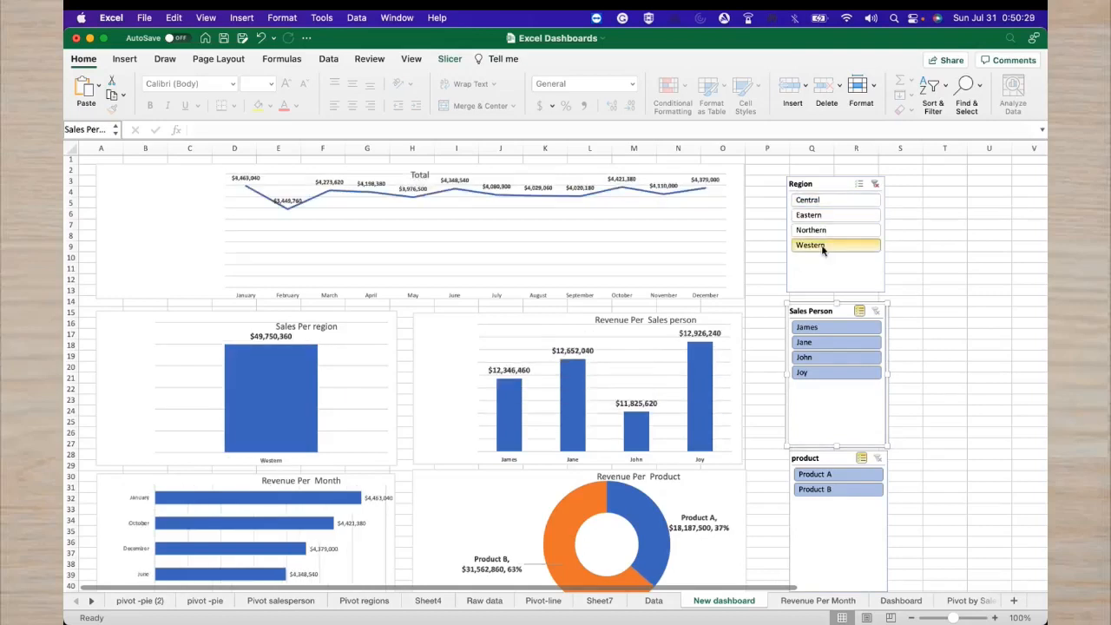
{"action": "left_click", "coordinate": [824, 332]}
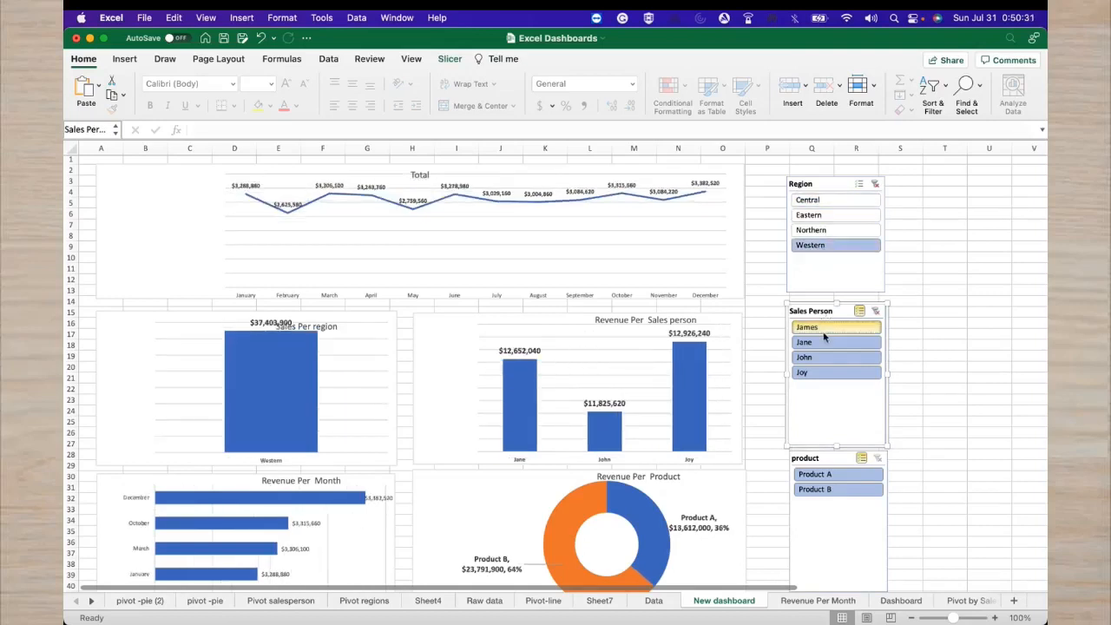
{"action": "left_click", "coordinate": [807, 357]}
Test the product slicer by excluding Product A so that only Product B stays selected
{"action": "left_click", "coordinate": [829, 490]}
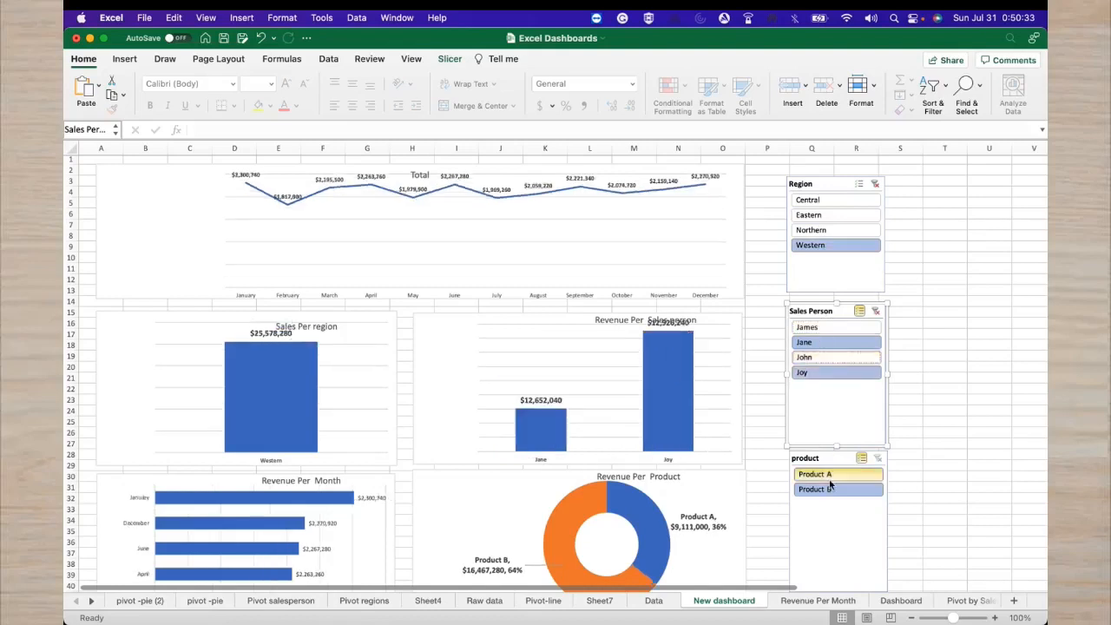
{"action": "left_click", "coordinate": [829, 490]}
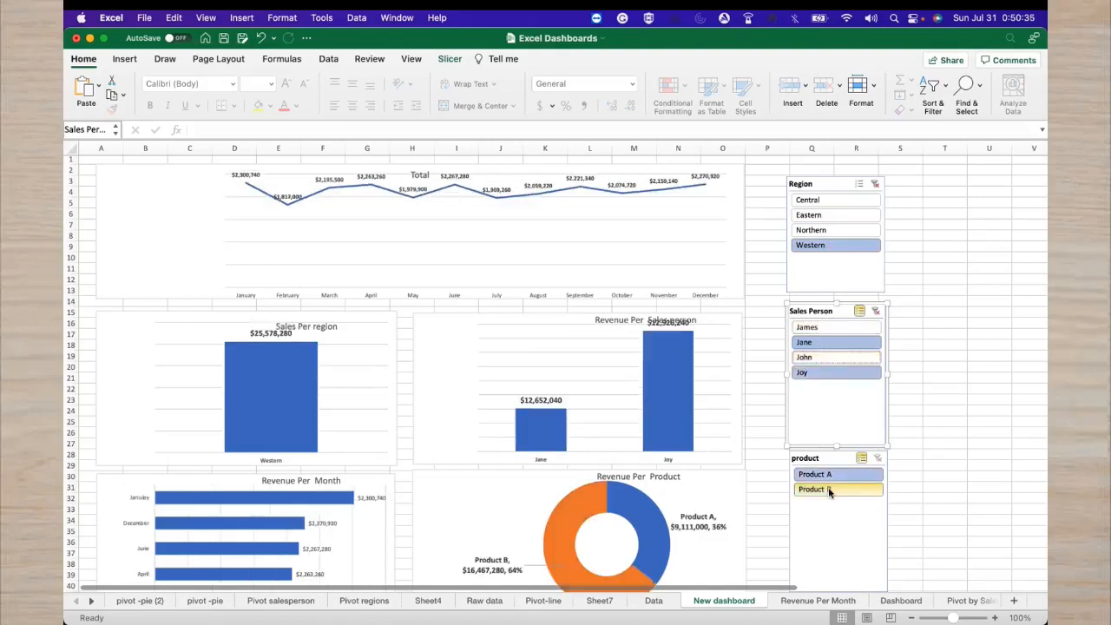
{"action": "left_click", "coordinate": [876, 460]}
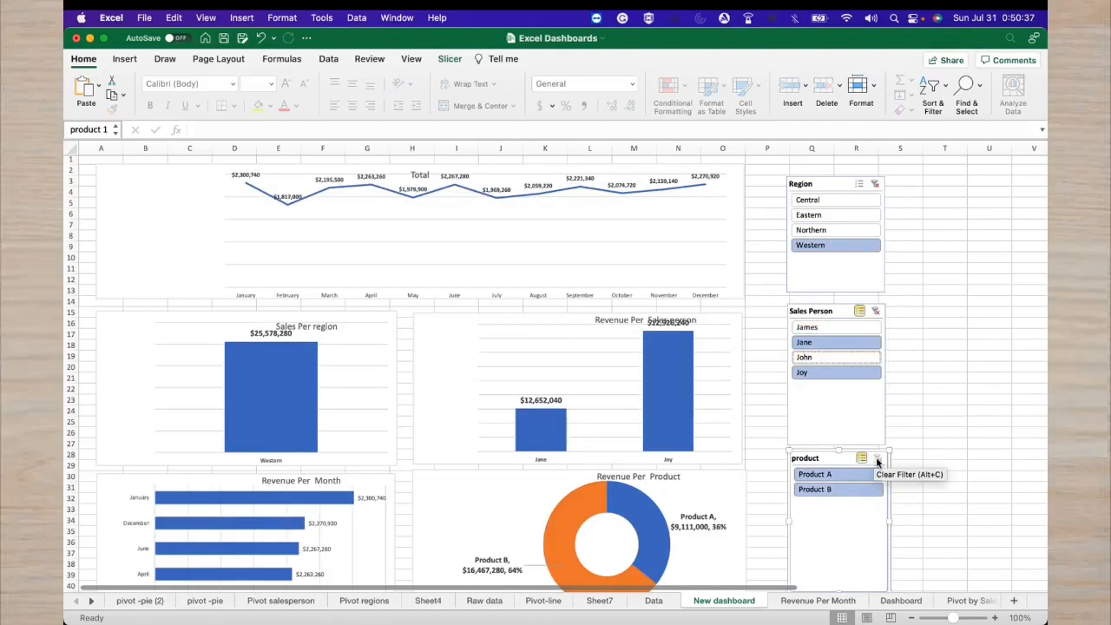
{"action": "left_click", "coordinate": [880, 473]}
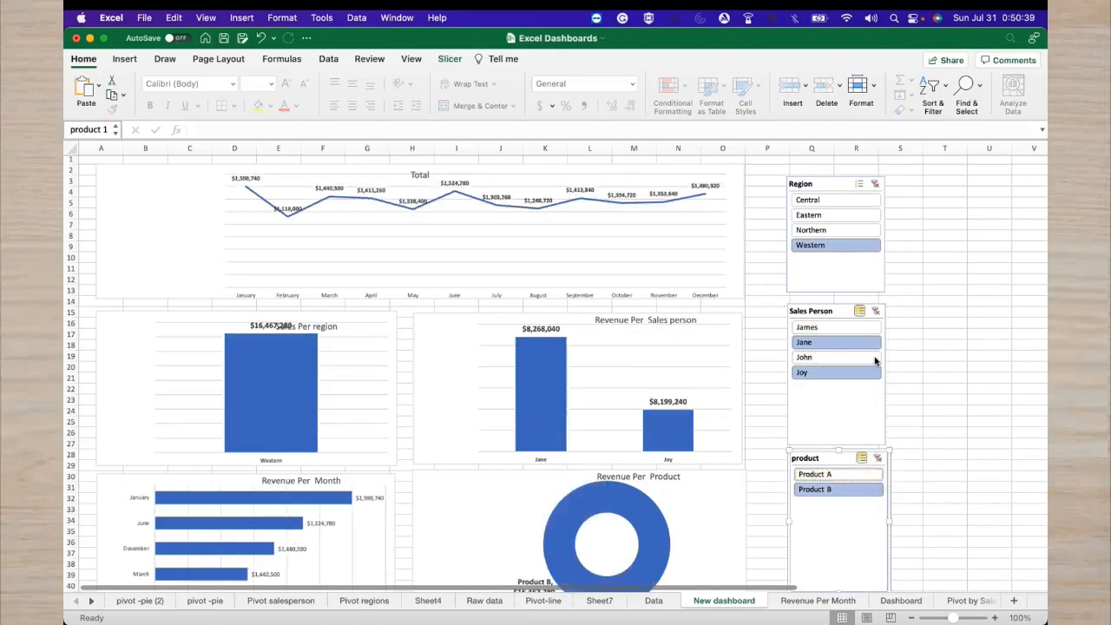
Clear the filters of the Sales Person, Region and product slicers
{"action": "left_click", "coordinate": [875, 311]}
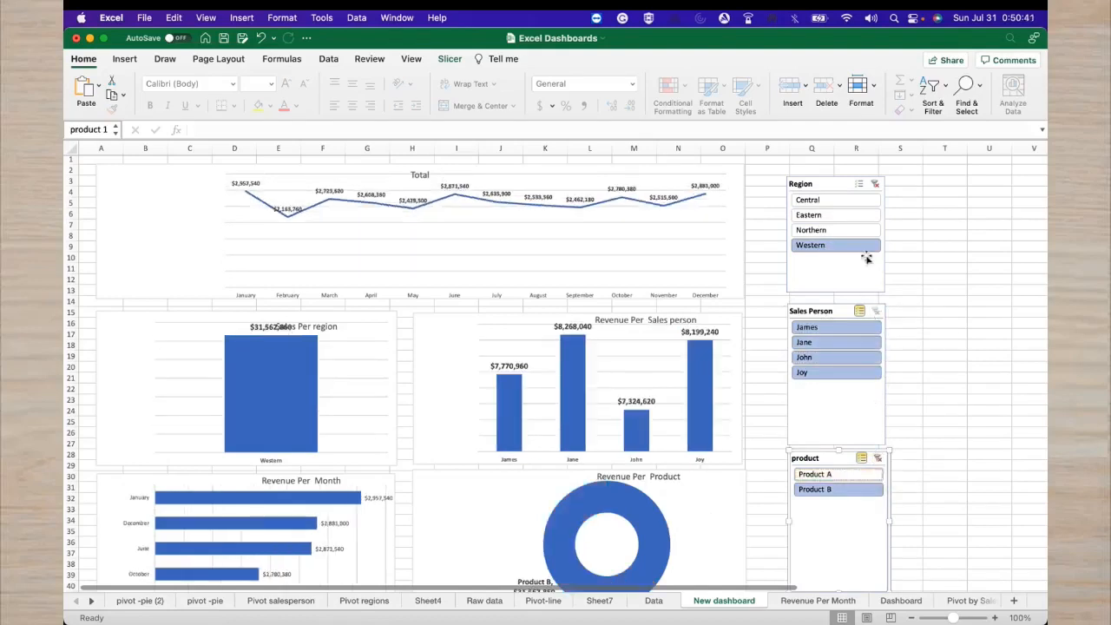
{"action": "left_click", "coordinate": [875, 185]}
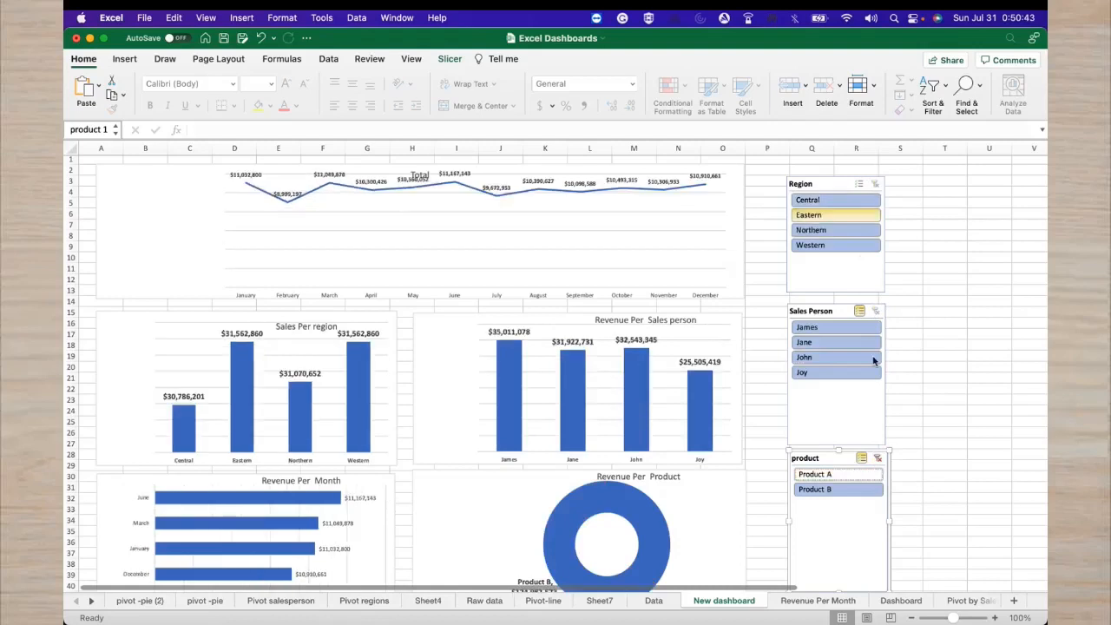
{"action": "left_click", "coordinate": [876, 458]}
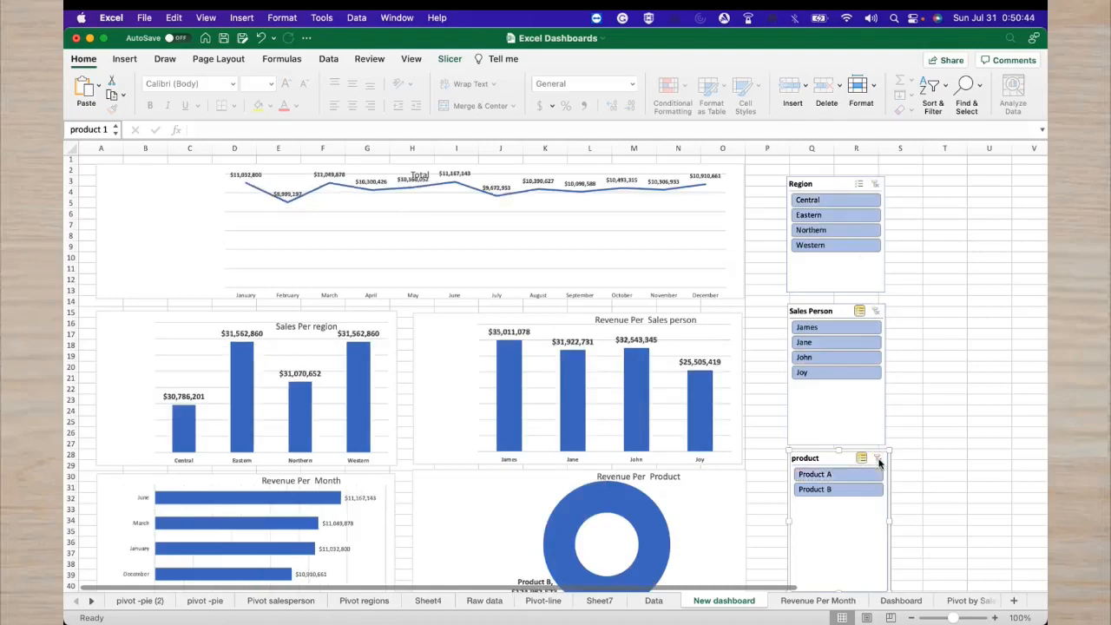
Fill all cells of the New dashboard sheet with a light blue-gray theme color as the background
{"action": "left_click", "coordinate": [842, 590]}
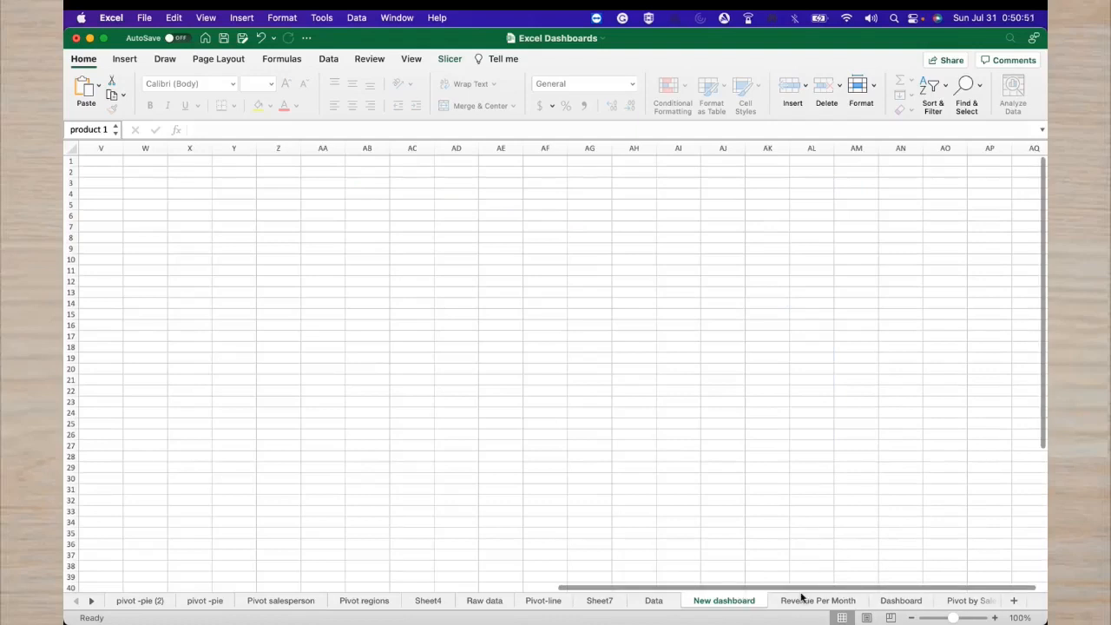
{"action": "left_click_drag", "start_coordinate": [808, 591], "coordinate": [261, 590]}
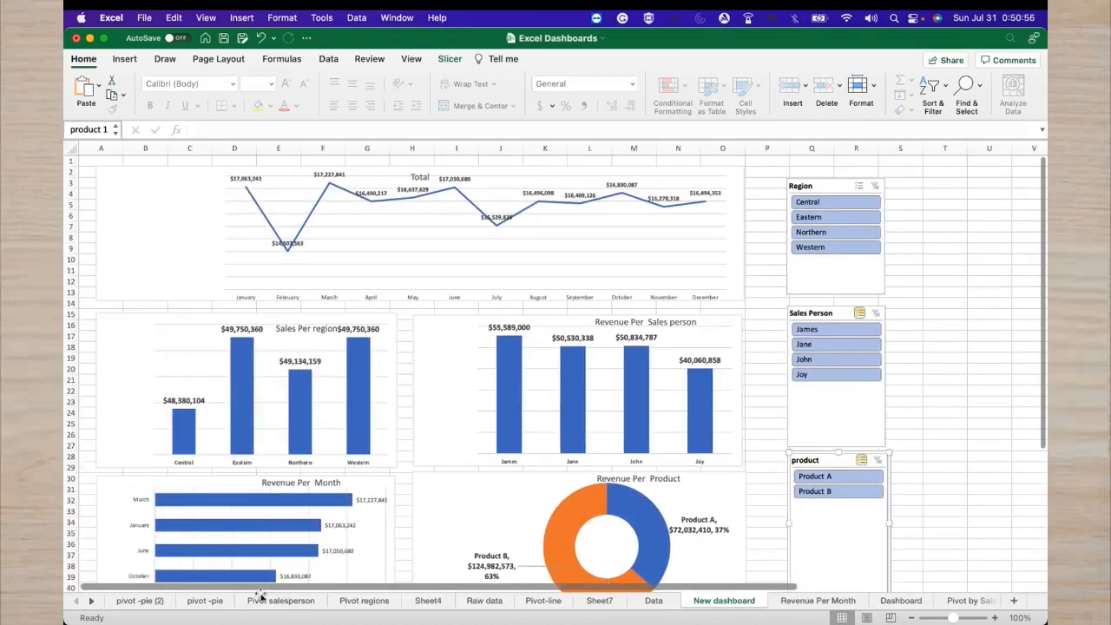
{"action": "left_click", "coordinate": [69, 161]}
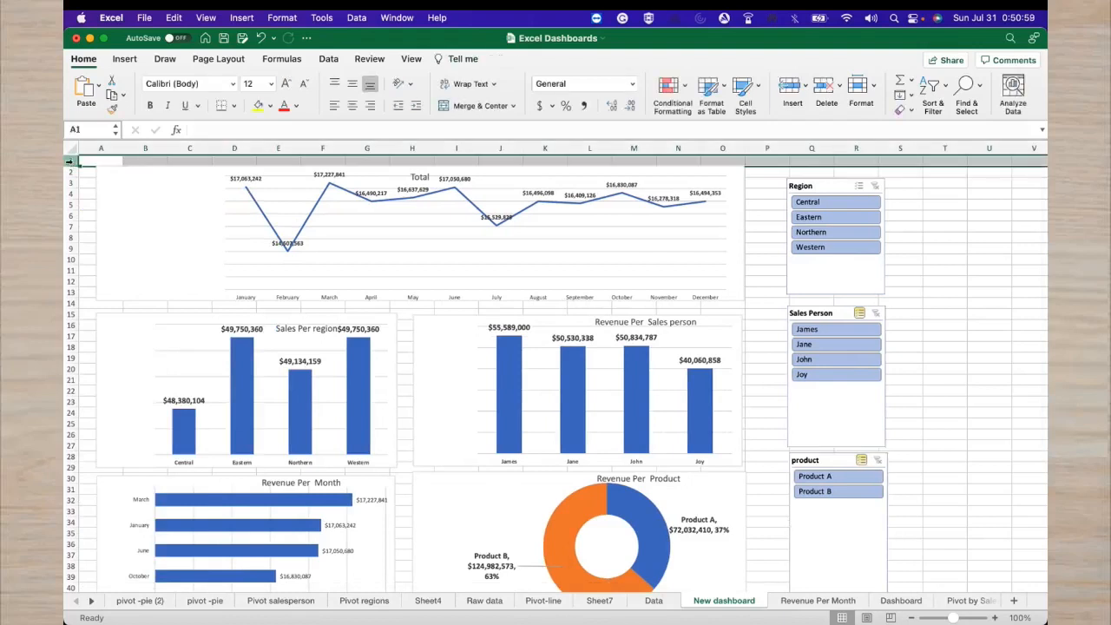
{"action": "left_click", "coordinate": [70, 149]}
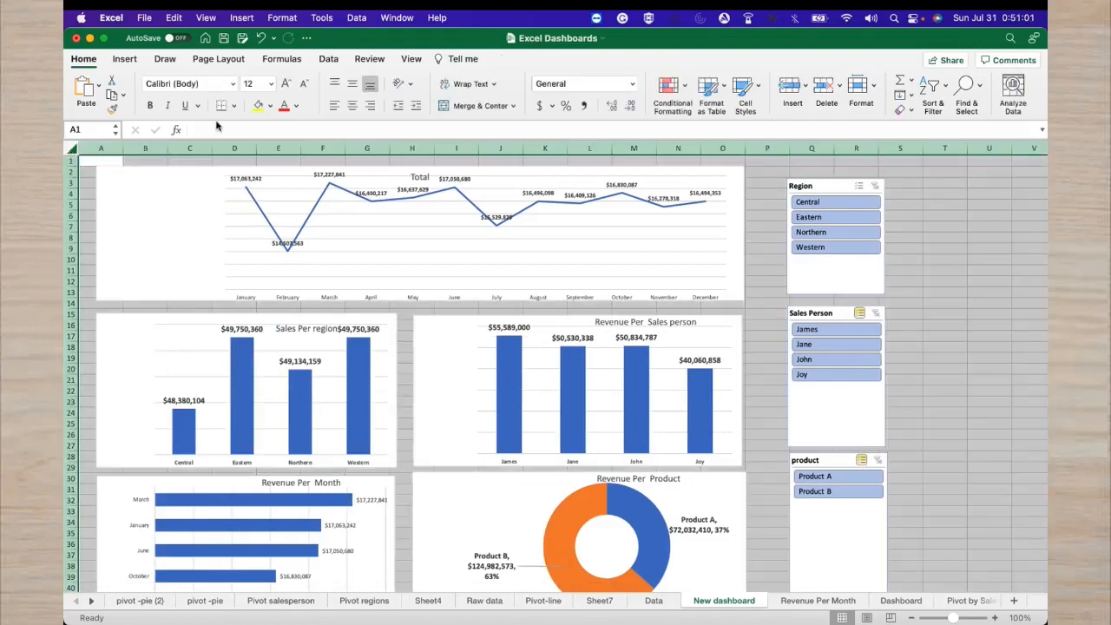
{"action": "left_click", "coordinate": [269, 106]}
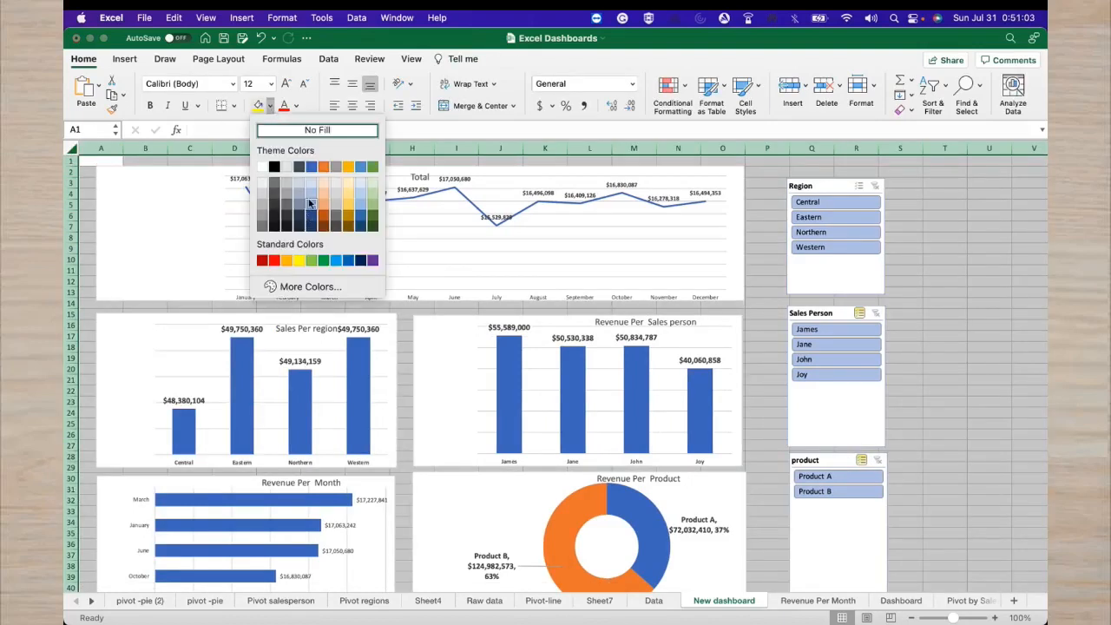
{"action": "left_click", "coordinate": [303, 192]}
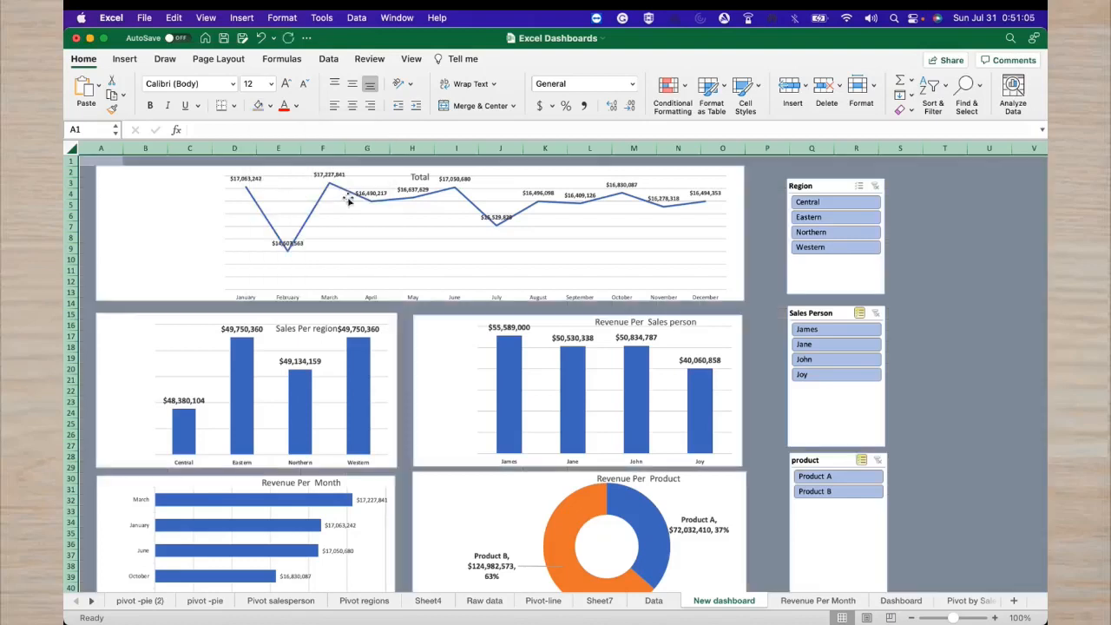
{"action": "left_click", "coordinate": [930, 310]}
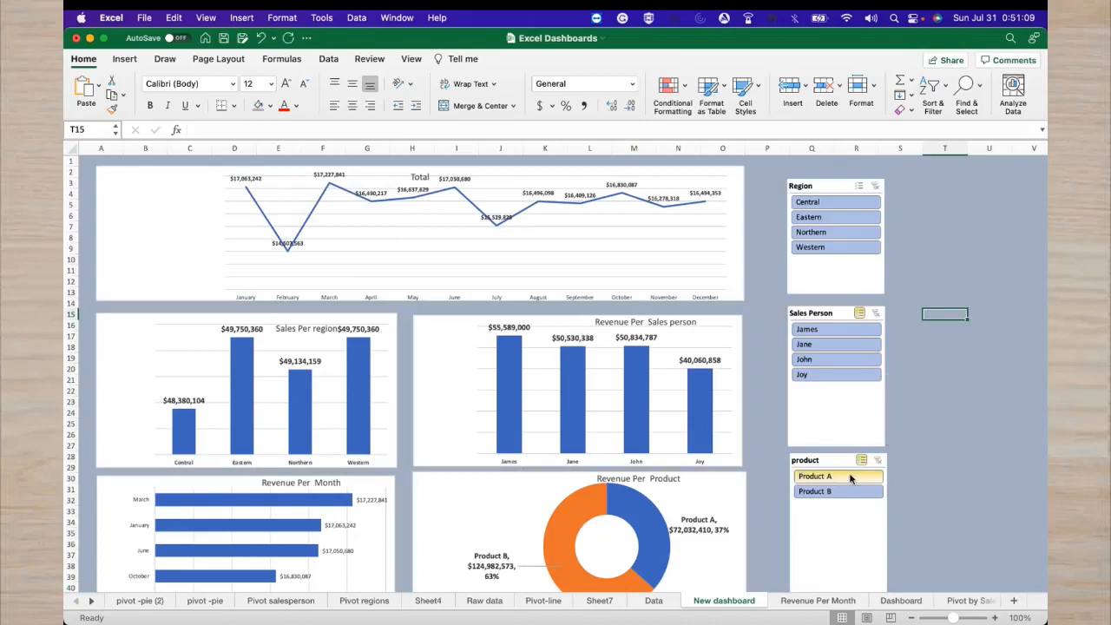
Shorten the Sales Person slicer so that its lower edge sits just beneath the Joy entry
{"action": "left_click", "coordinate": [838, 449]}
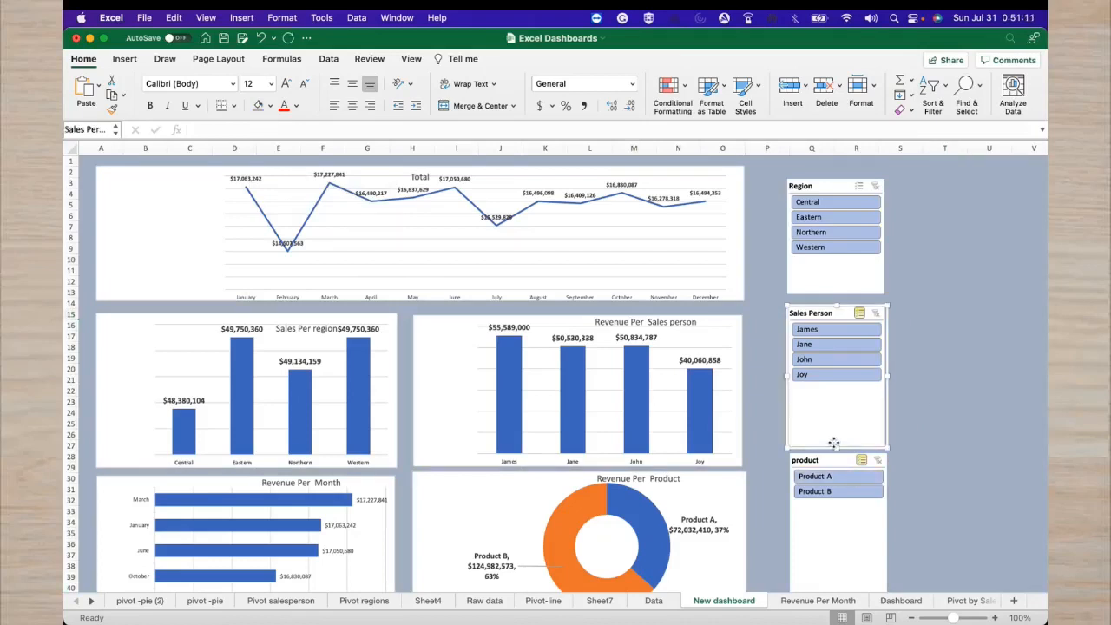
{"action": "left_click_drag", "start_coordinate": [837, 449], "coordinate": [838, 396]}
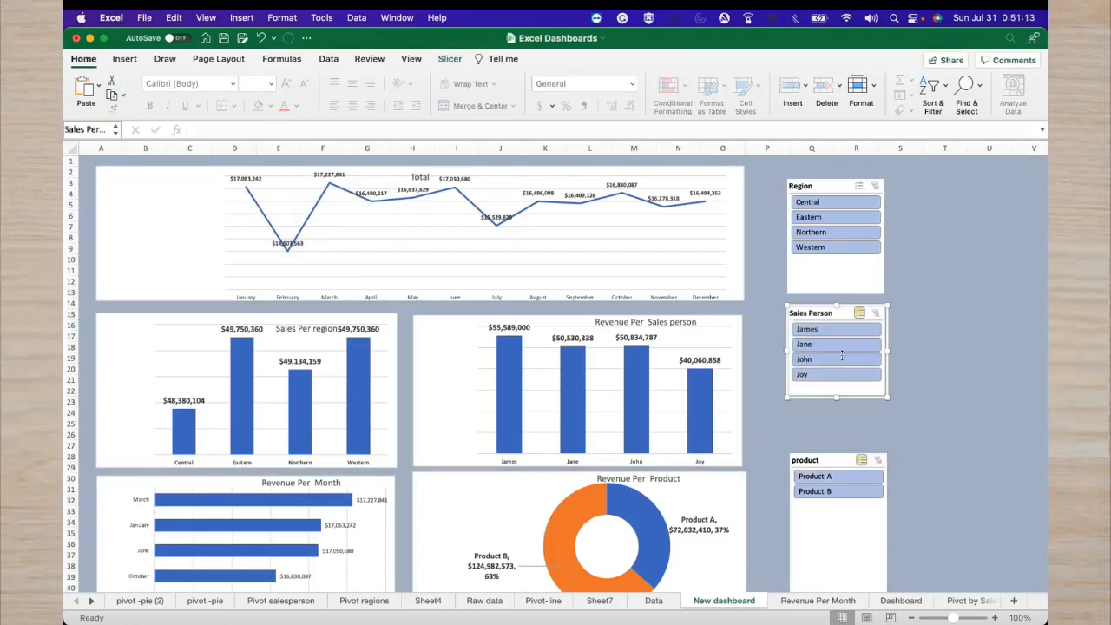
{"action": "left_click", "coordinate": [834, 296]}
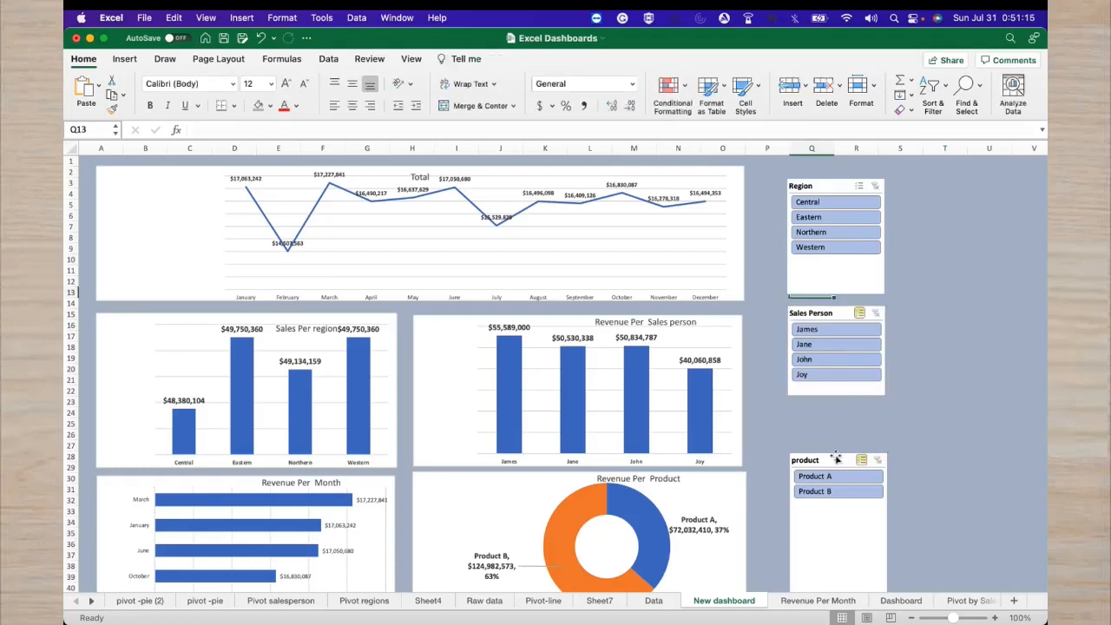
Move the product slicer up beneath the Sales Person slicer, aligned with it, and shorten its height
{"action": "left_click", "coordinate": [833, 573]}
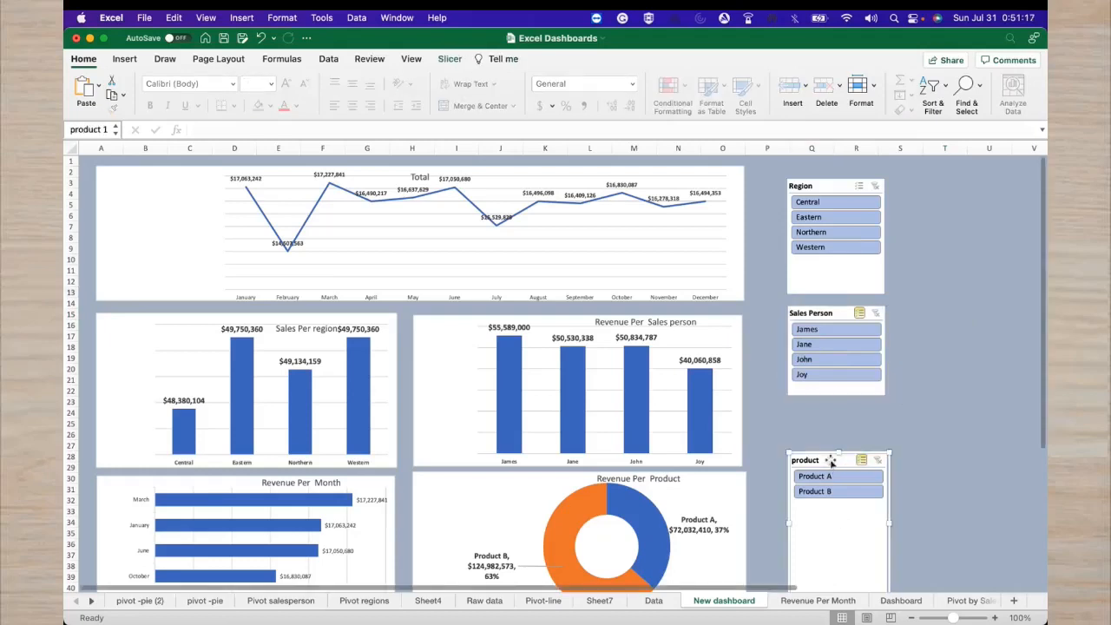
{"action": "left_click_drag", "start_coordinate": [831, 462], "coordinate": [829, 423]}
{"action": "left_click_drag", "start_coordinate": [838, 562], "coordinate": [838, 500]}
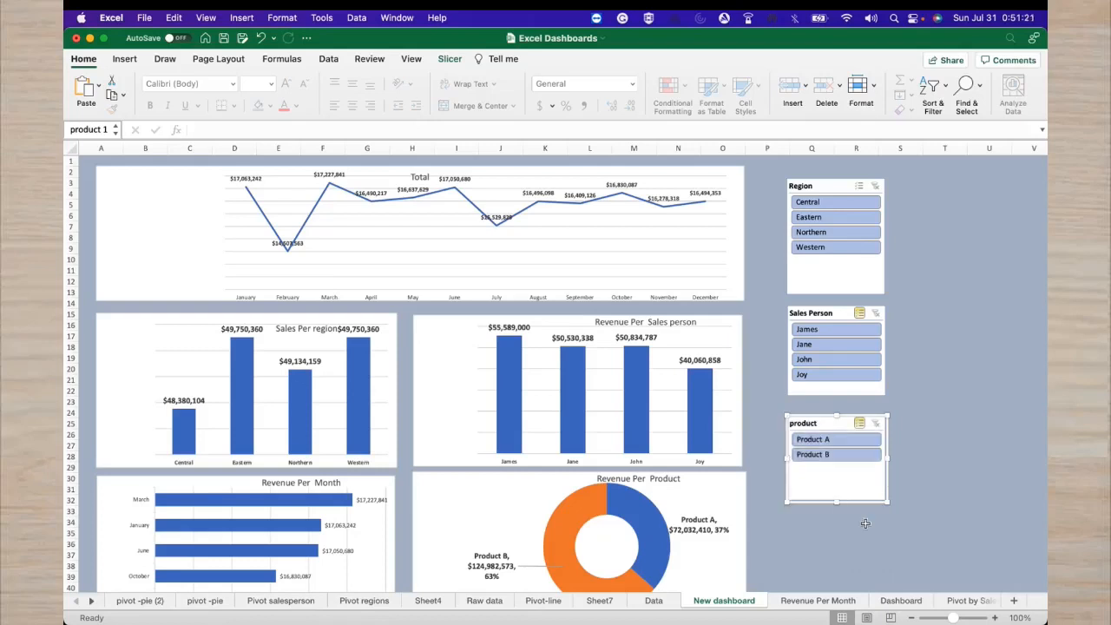